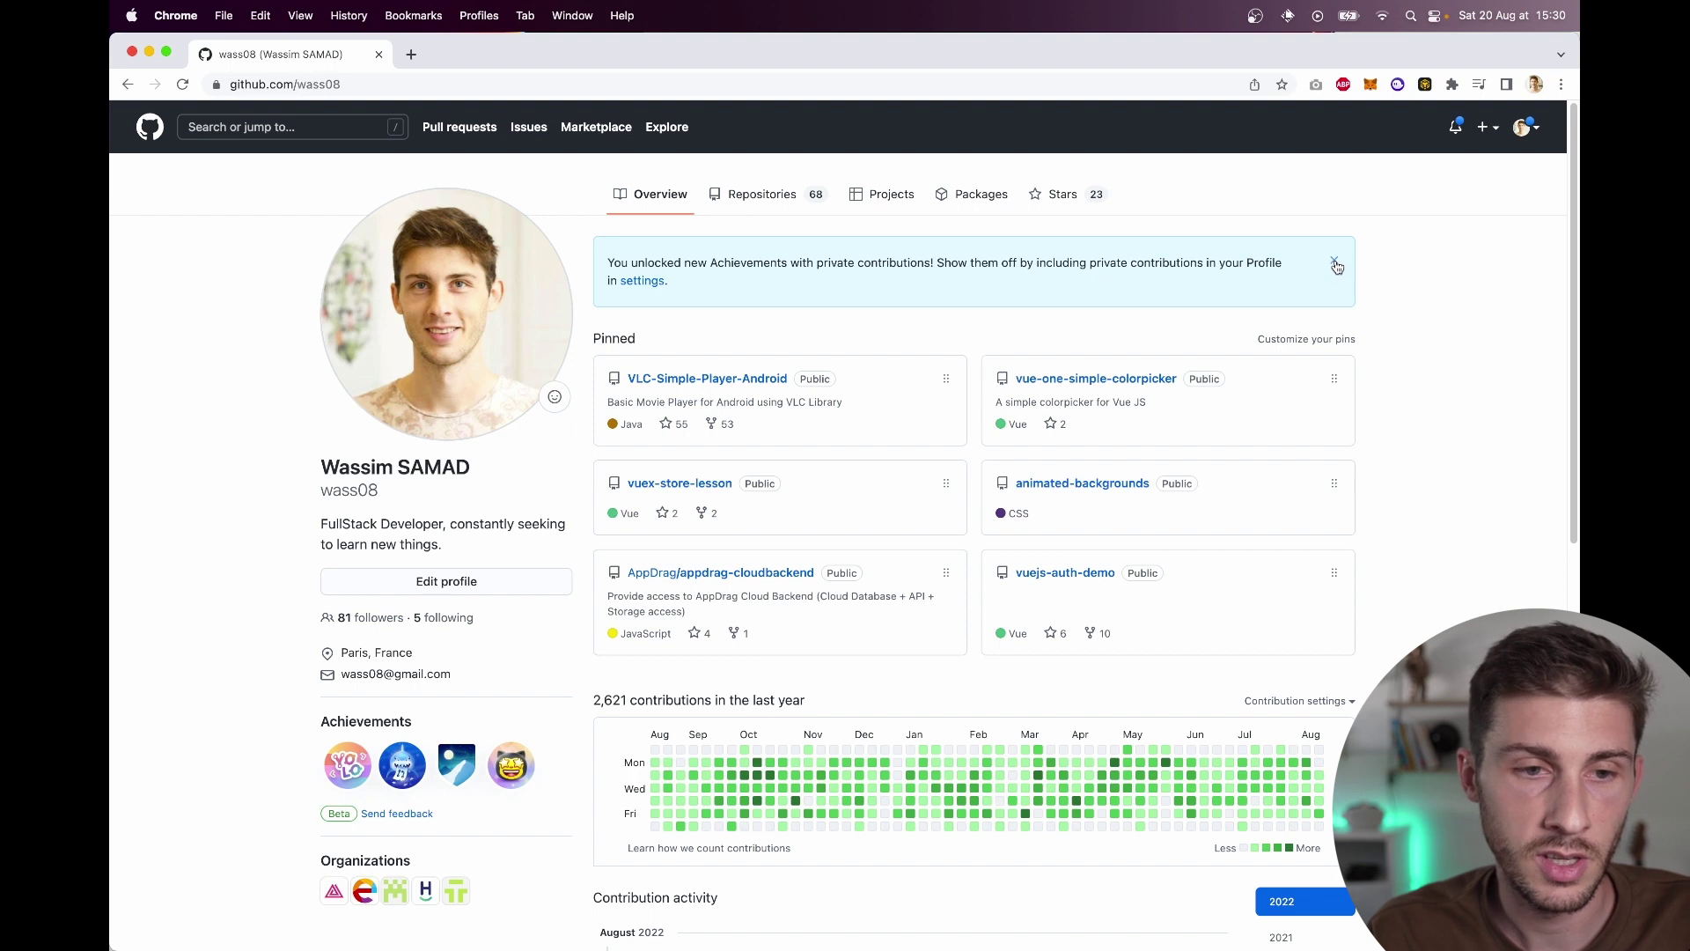
click(1334, 264)
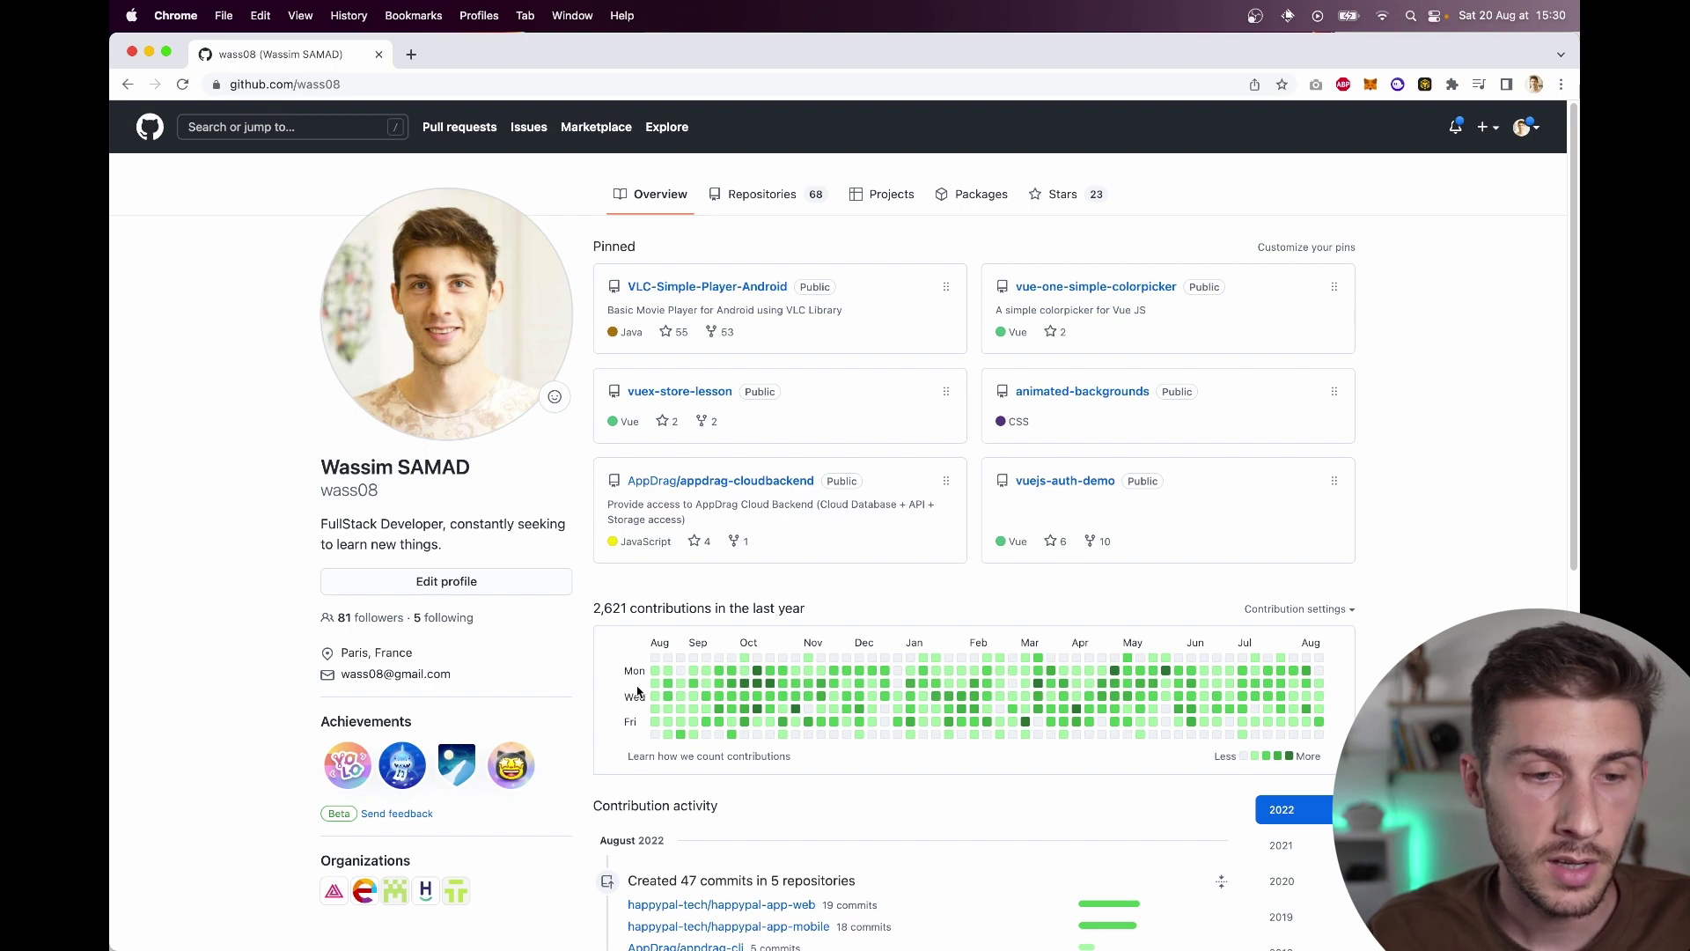
scroll(641, 691, down, 3)
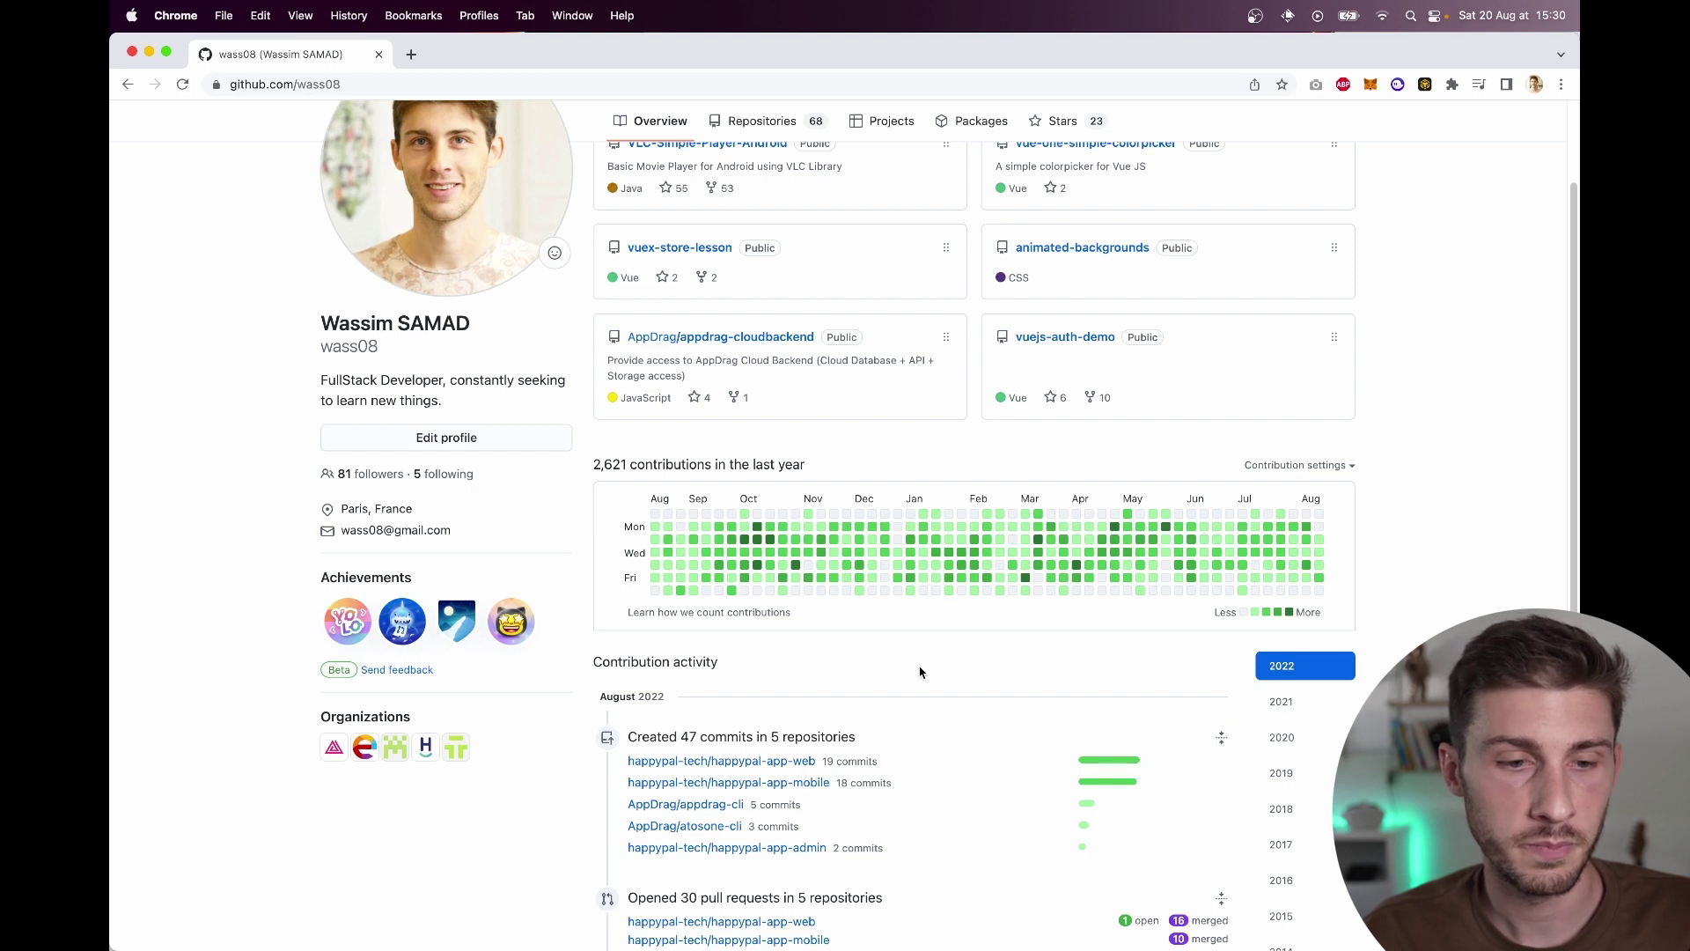
scroll(920, 672, down, 4)
scroll(920, 671, up, 6)
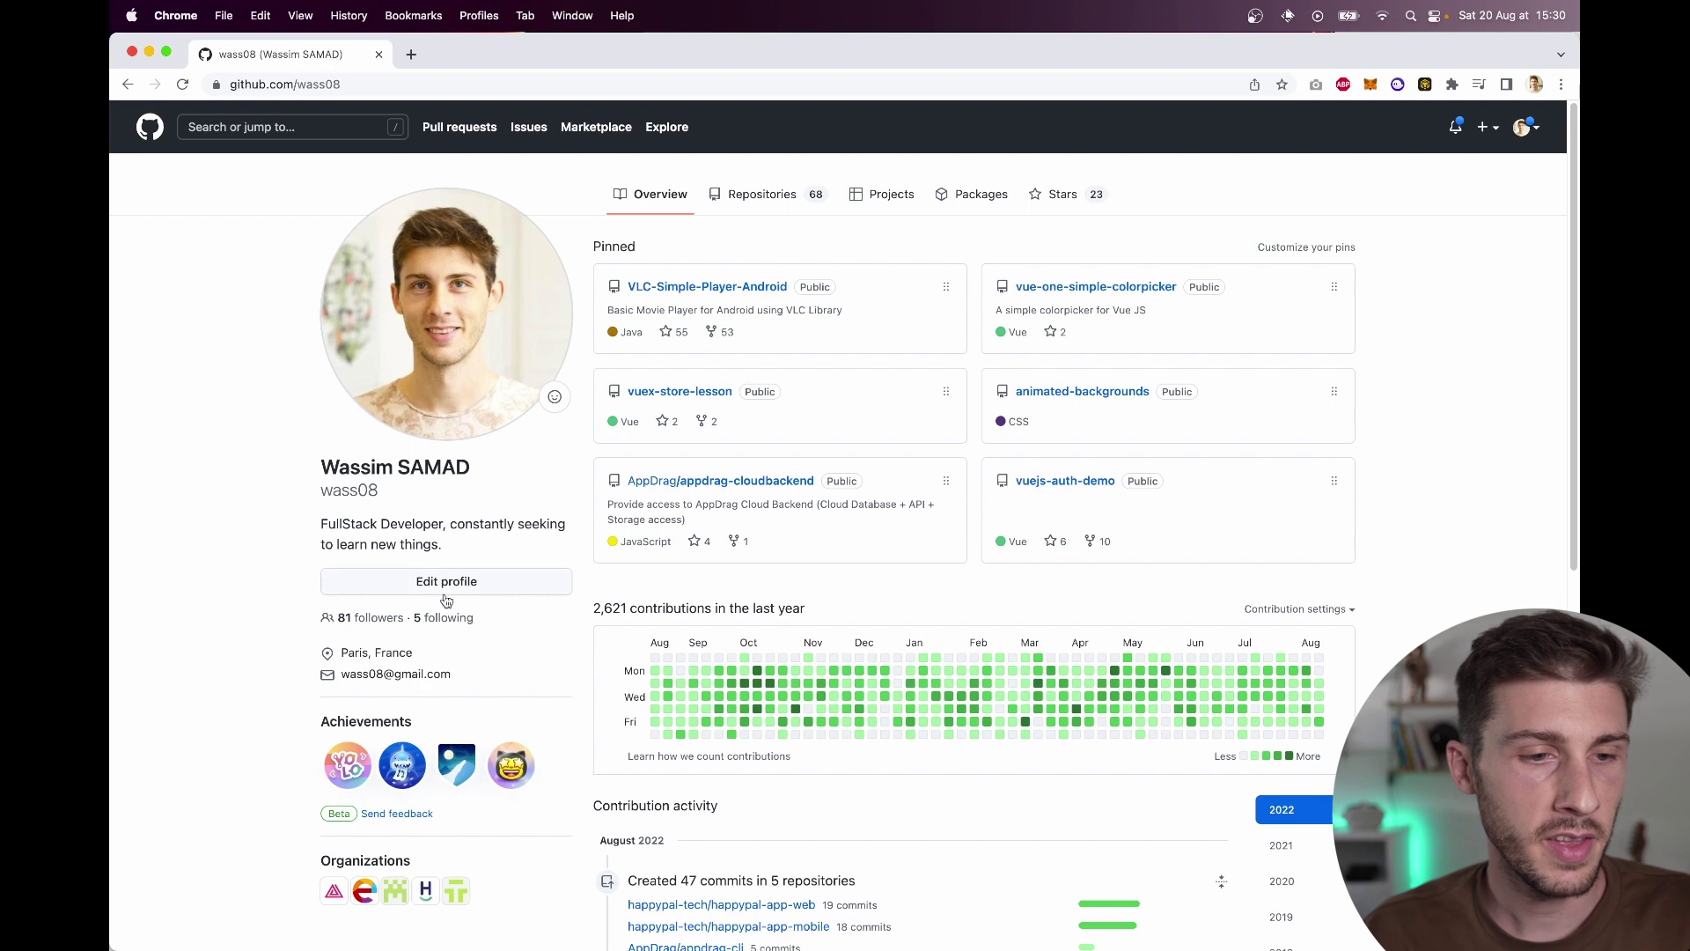
drag(482, 541, 324, 523)
click(312, 525)
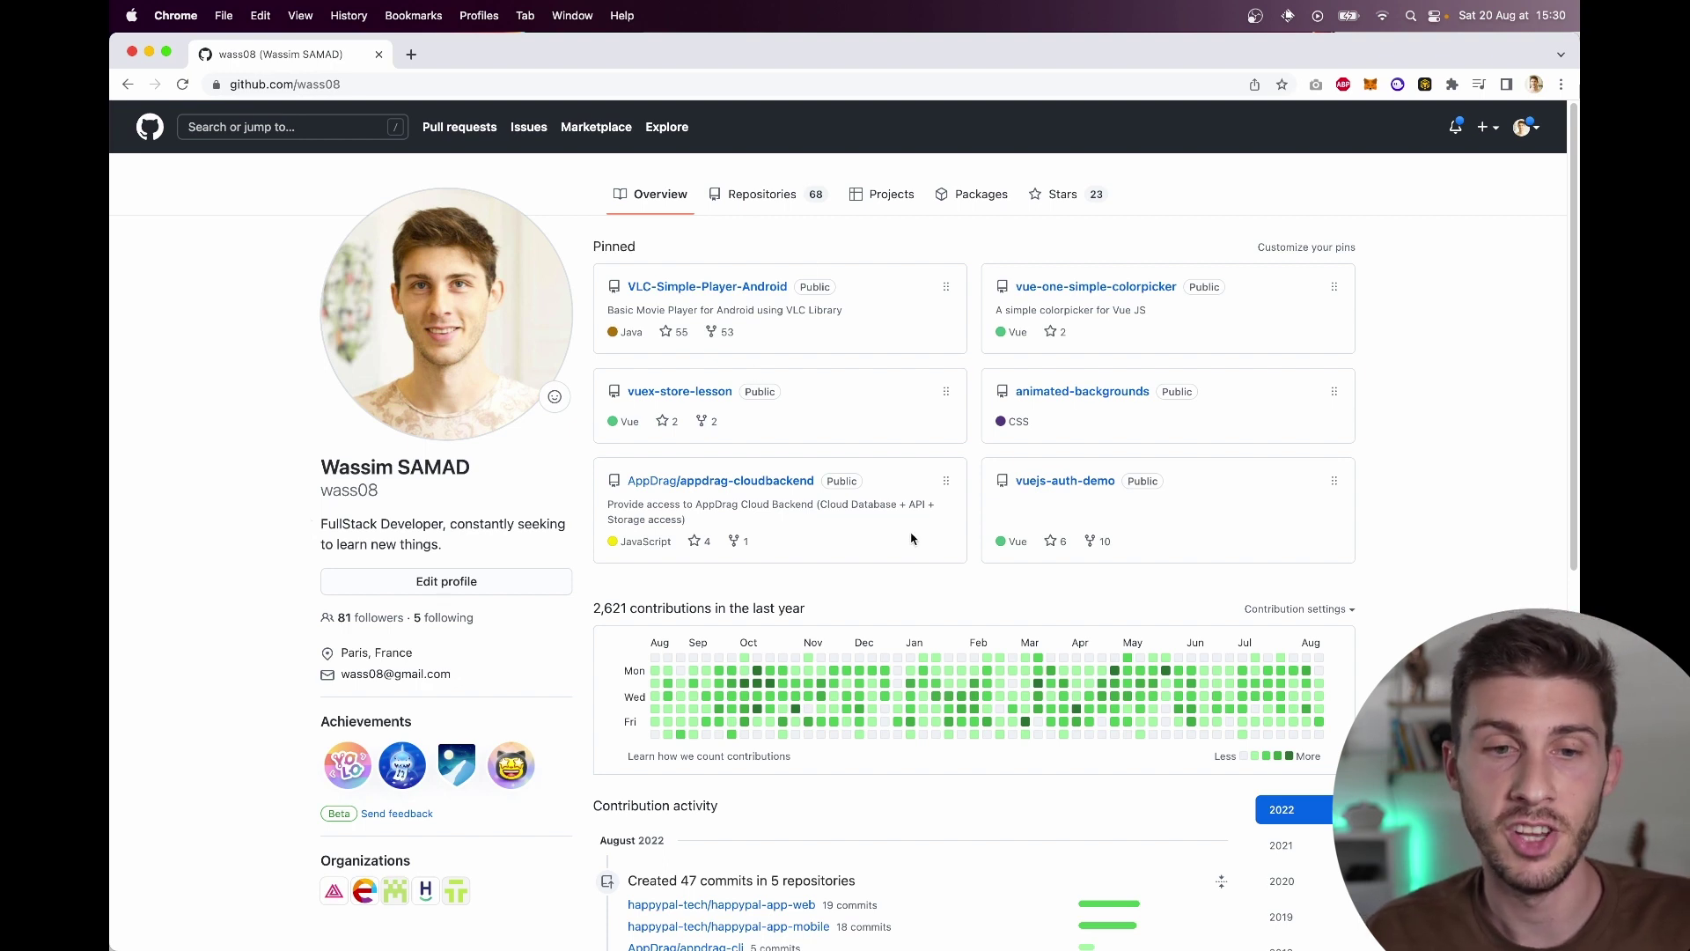
Step: Start a new repository named after the account username
click(1487, 127)
click(1444, 160)
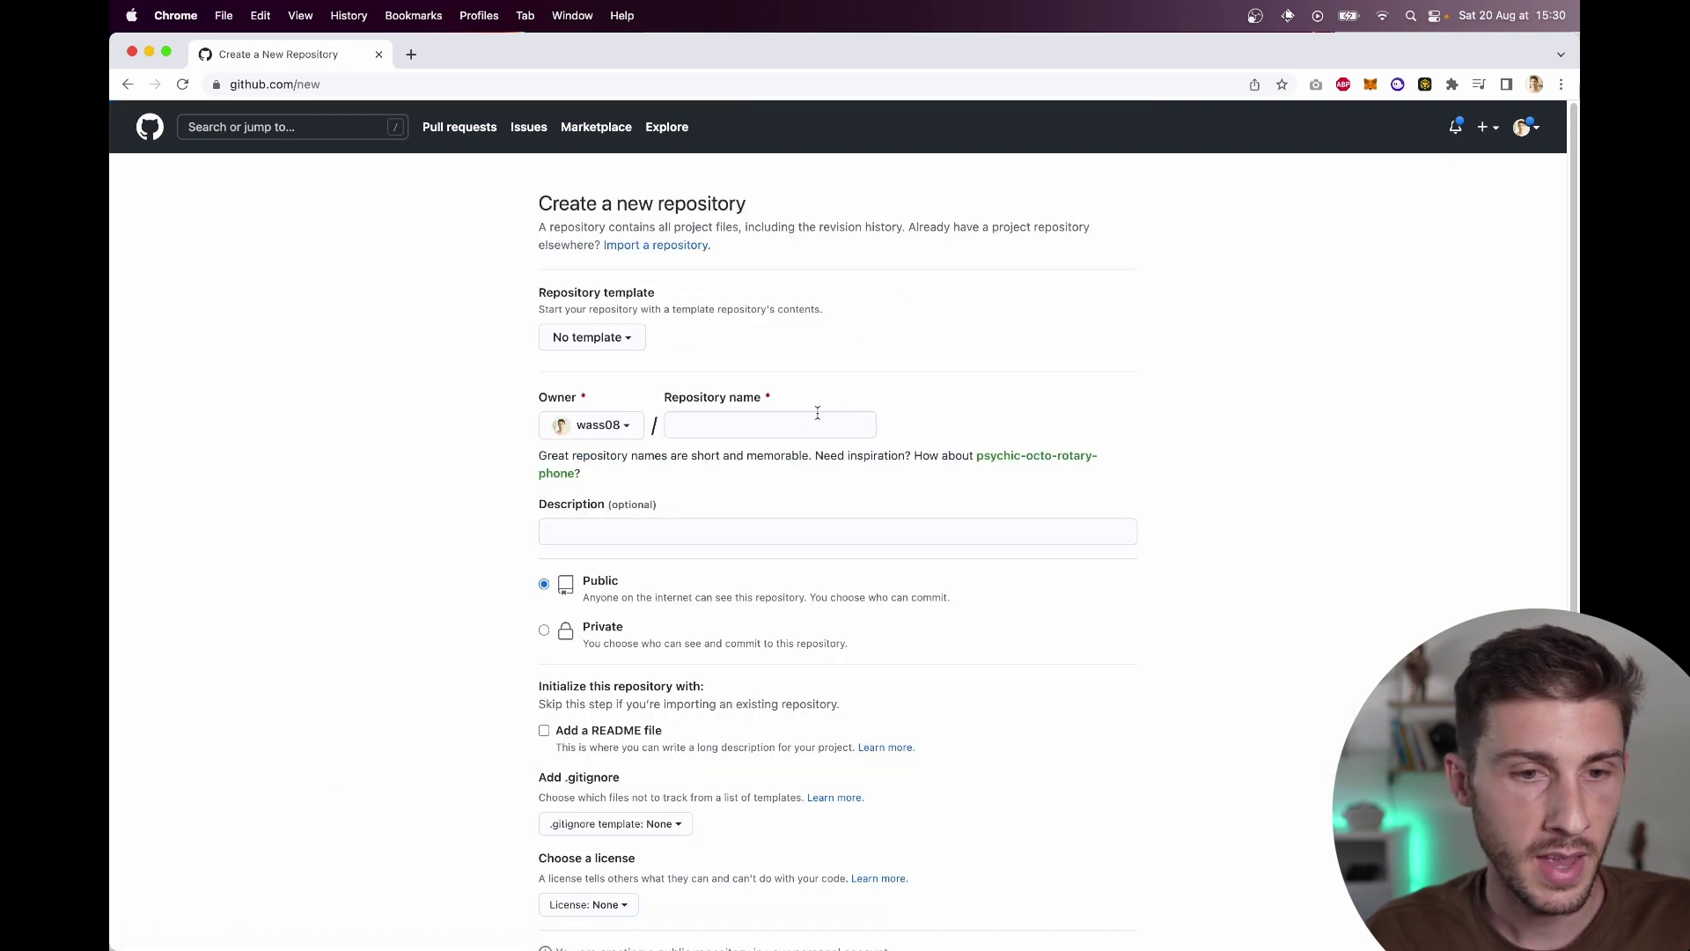
click(806, 425)
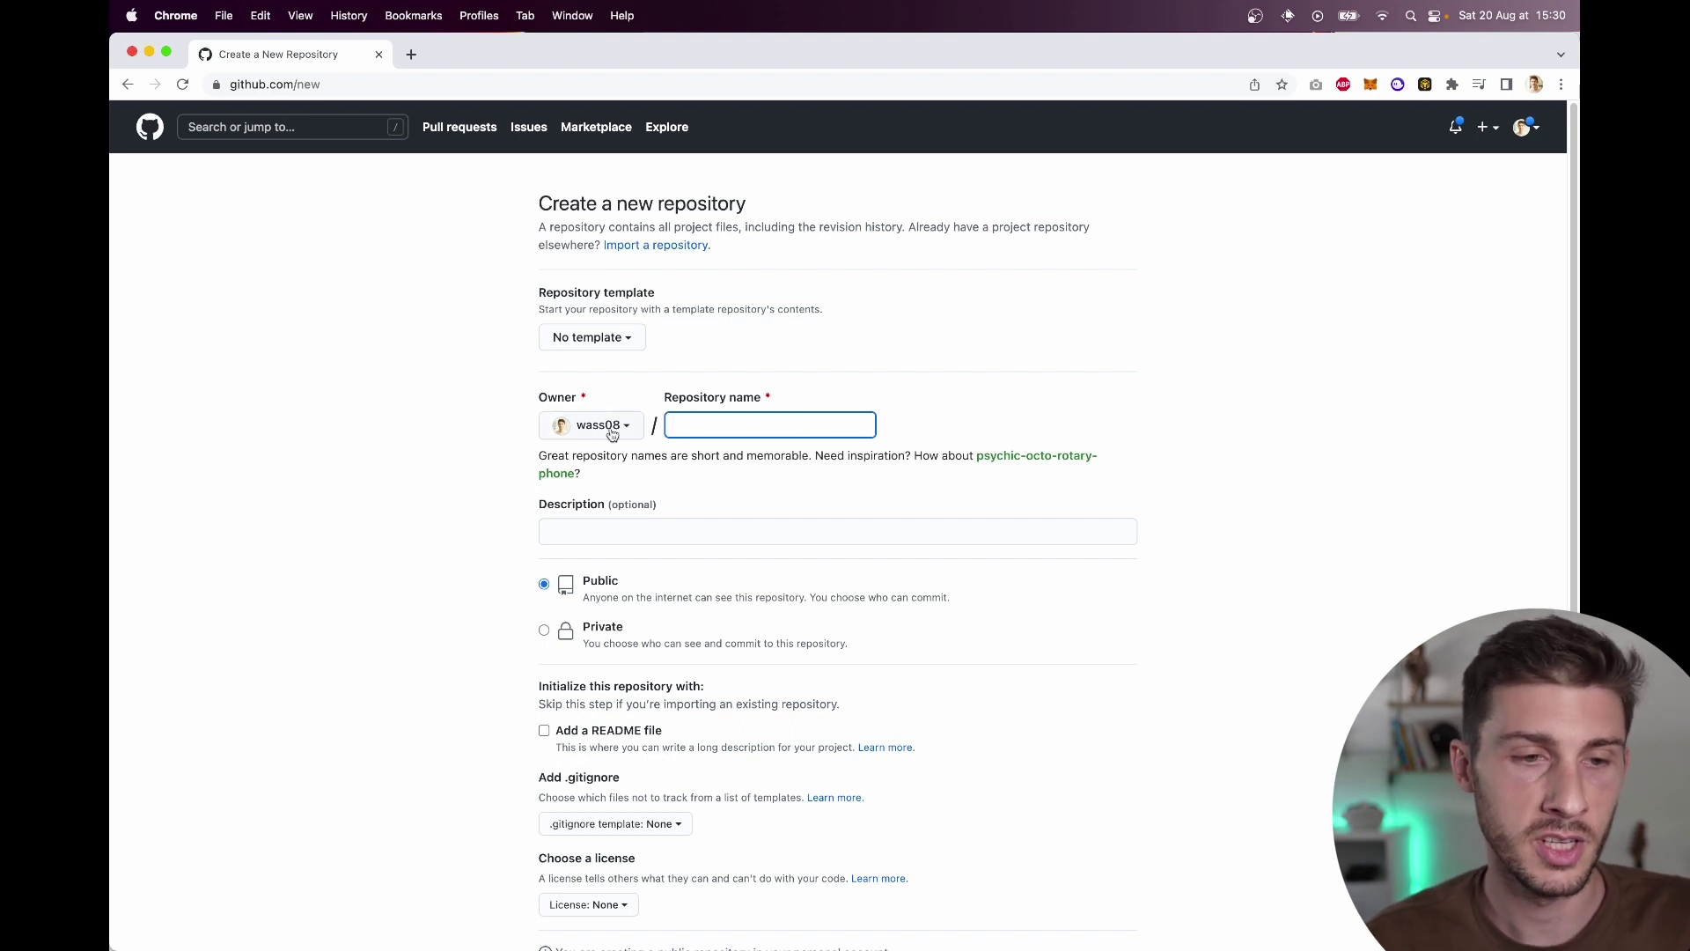
text(wass08)
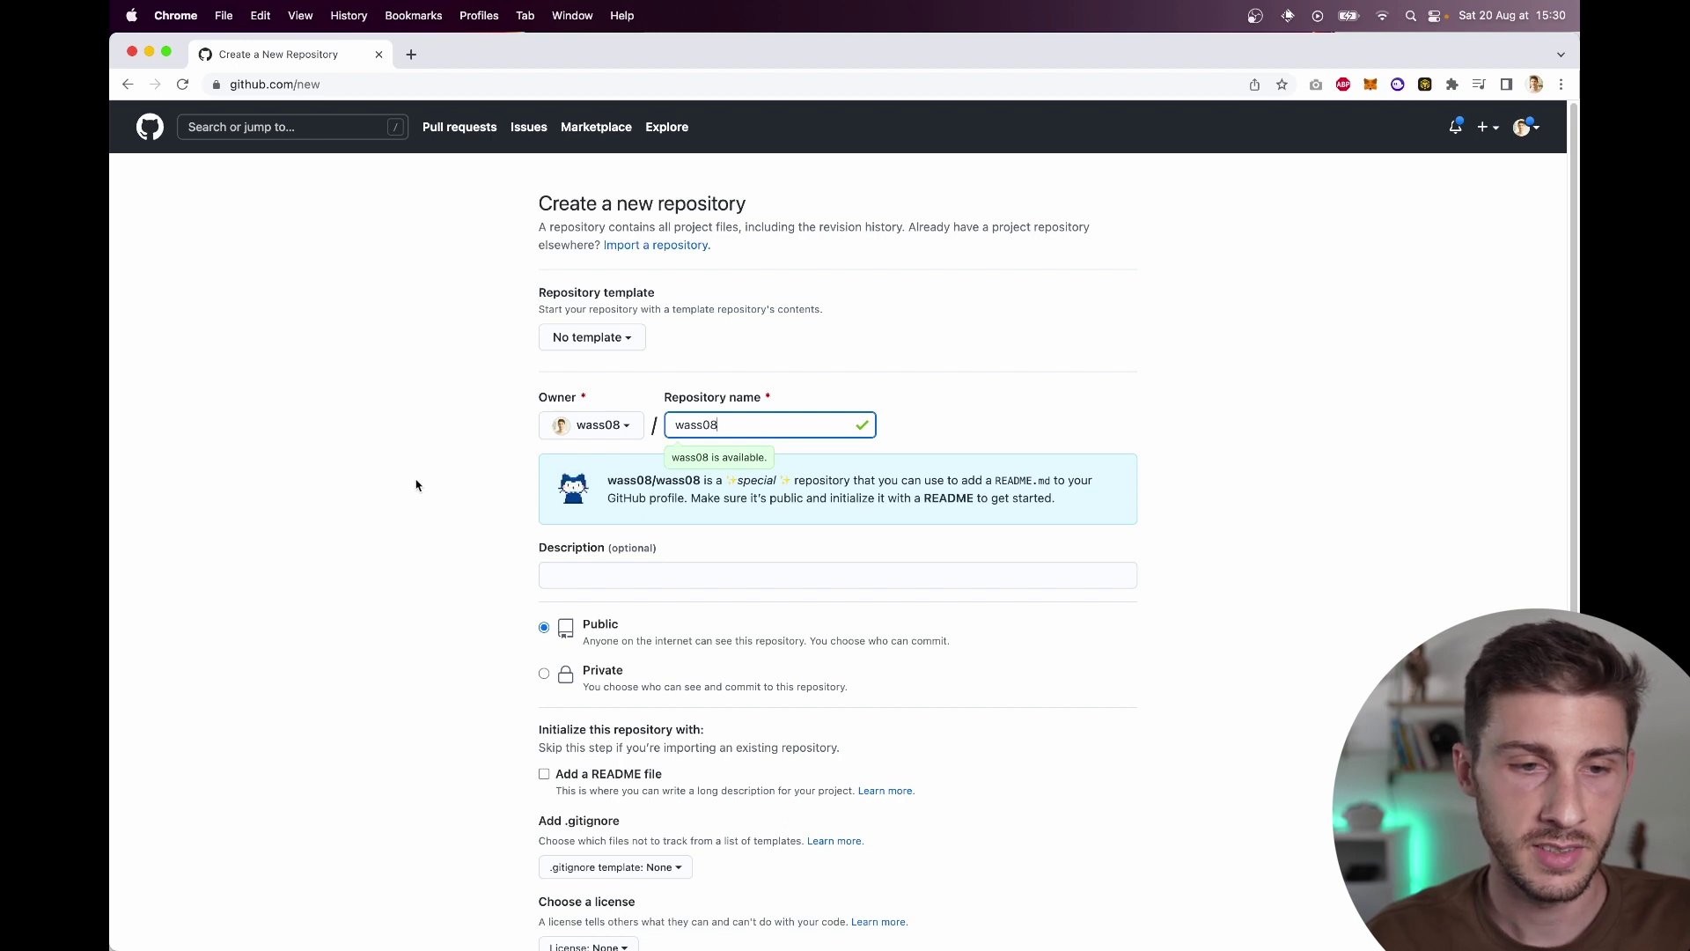
drag(708, 483, 1042, 520)
click(1074, 503)
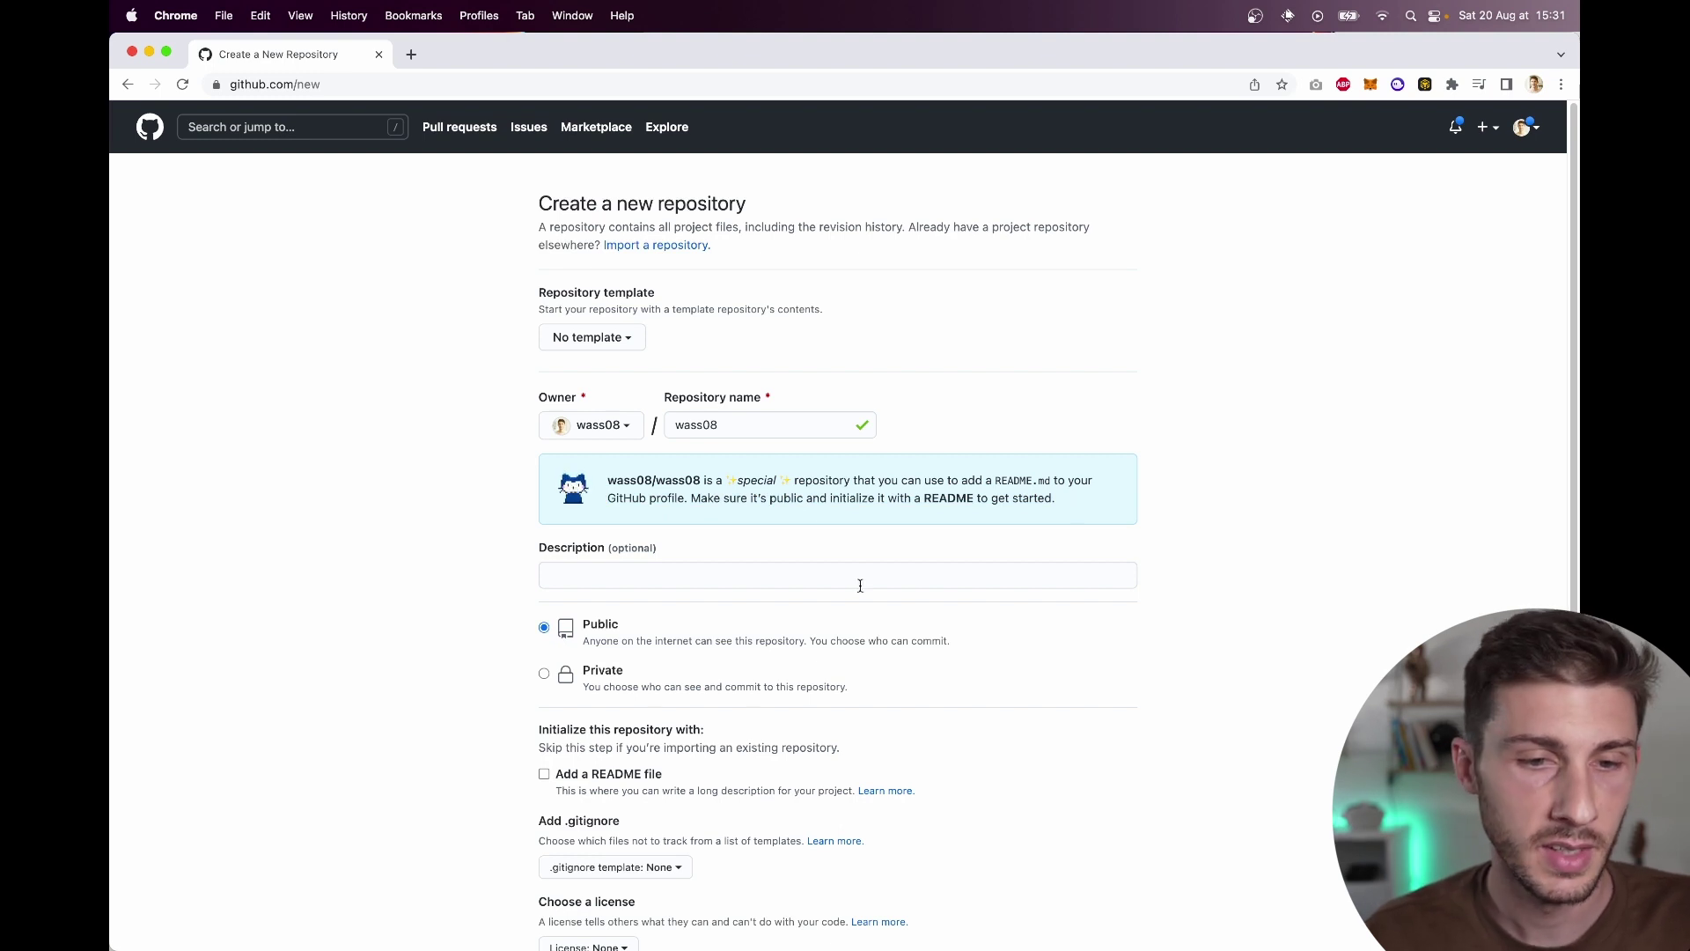
Step: Add a 'GitHub Profile Page' description and enable the README file option
click(831, 573)
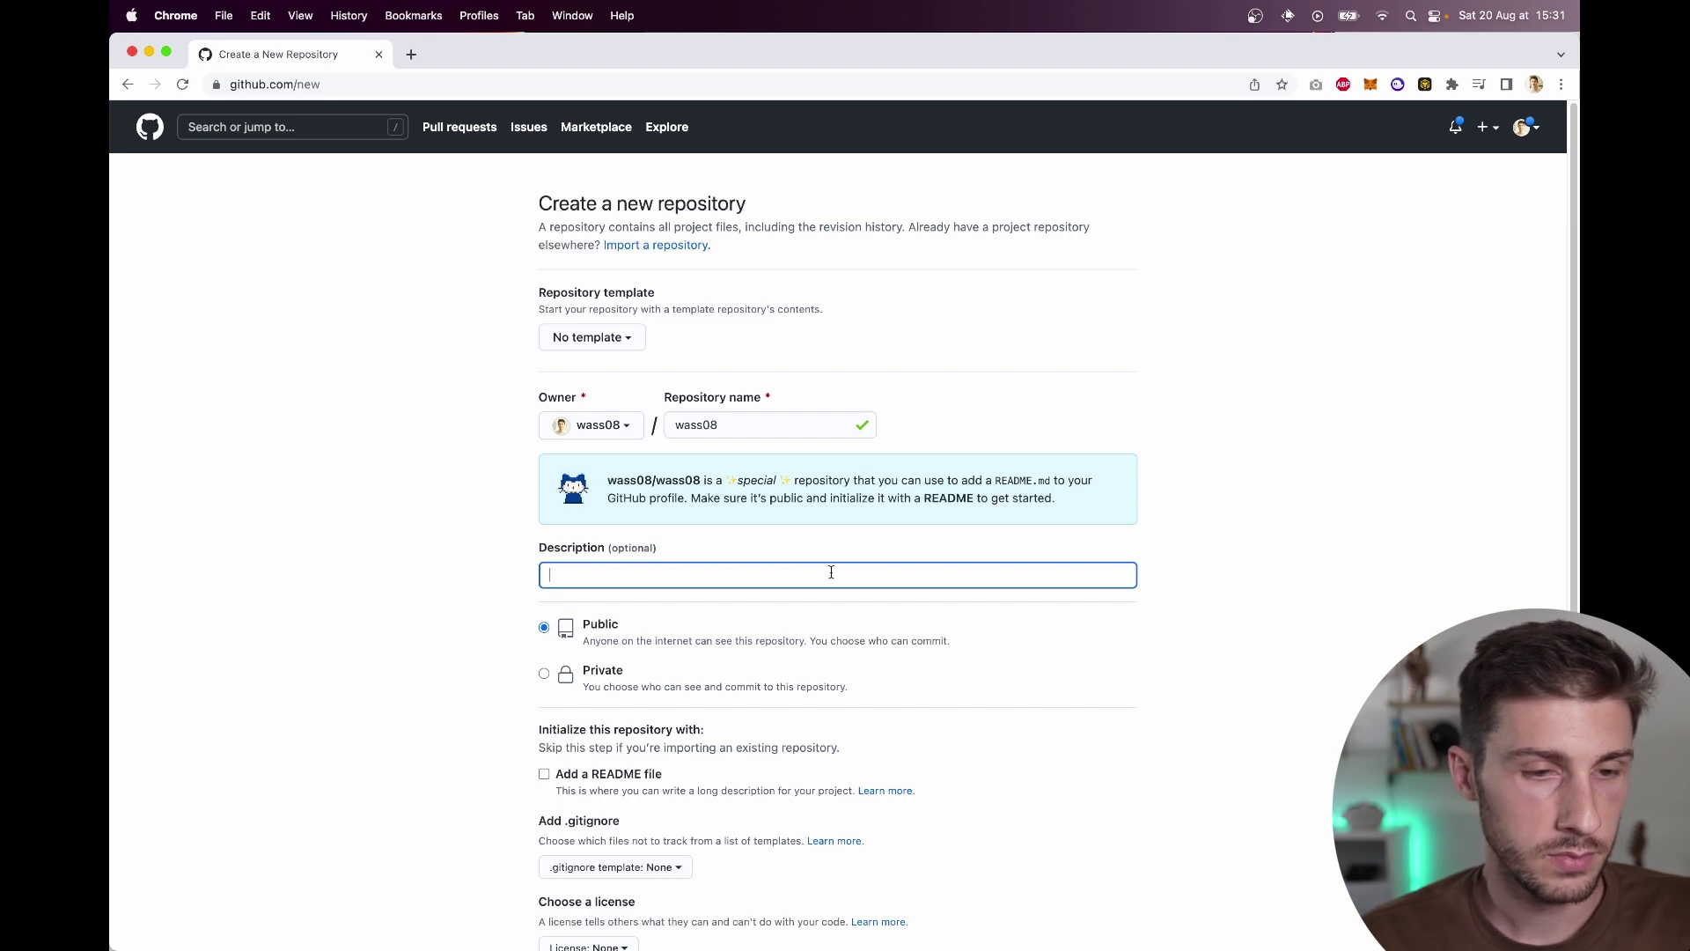
text(Wawa Sensei Githu)
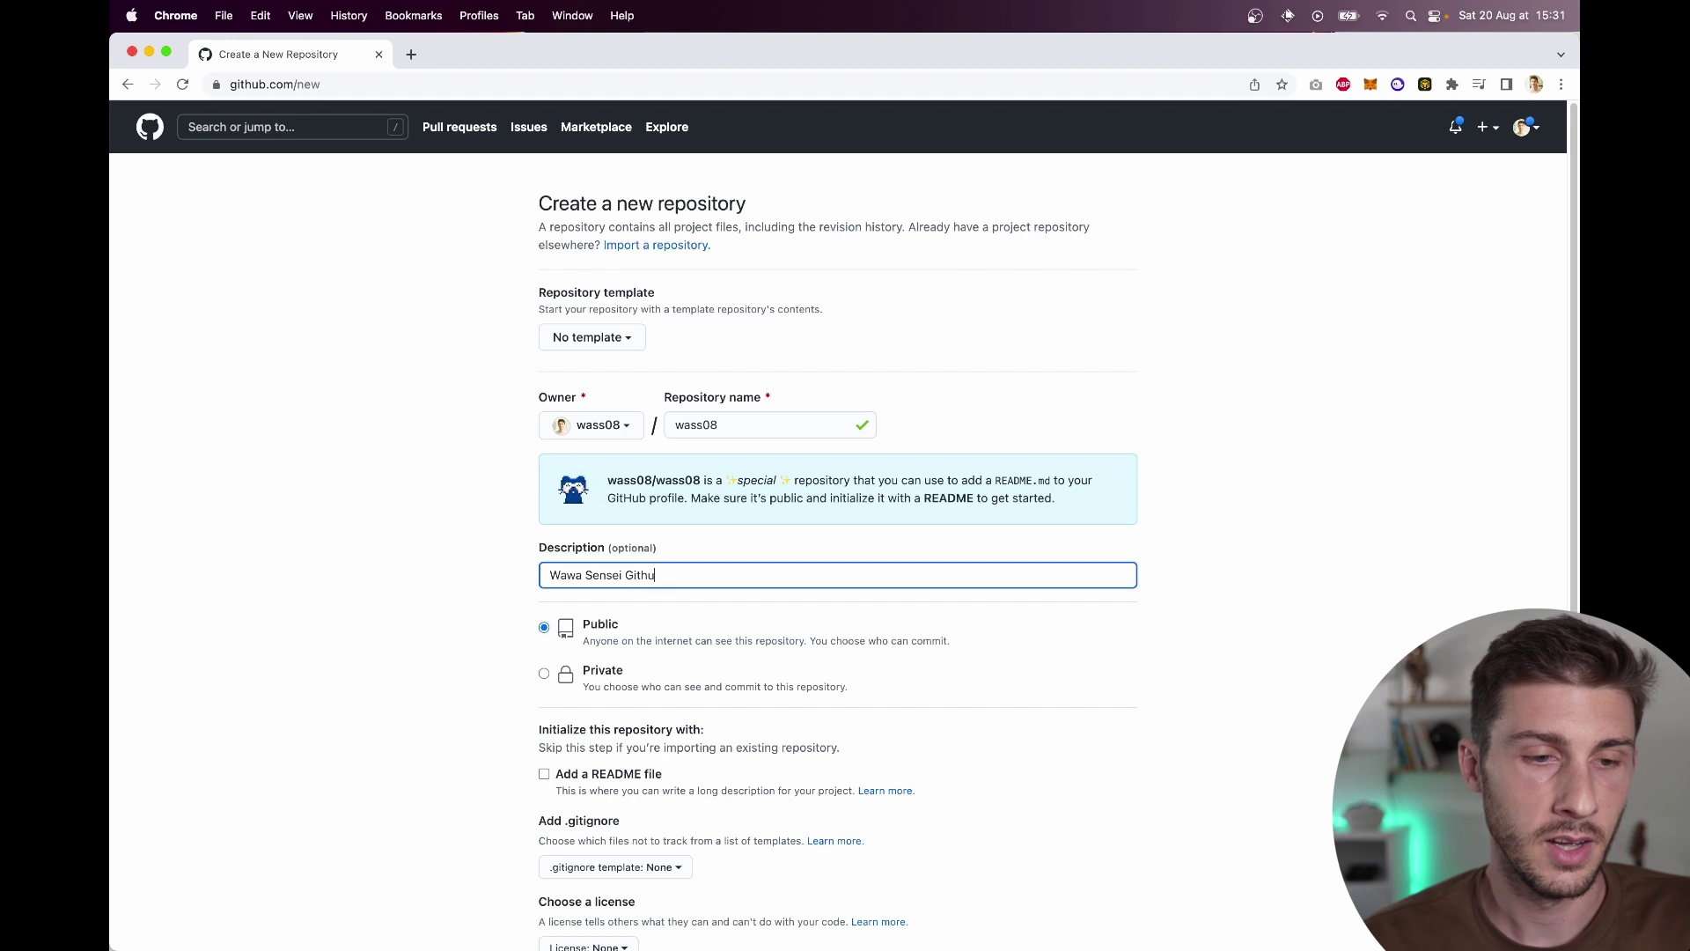
text(b)
key(BackSpace)
key(BackSpace)
key(BackSpace)
text(Hub Profile )
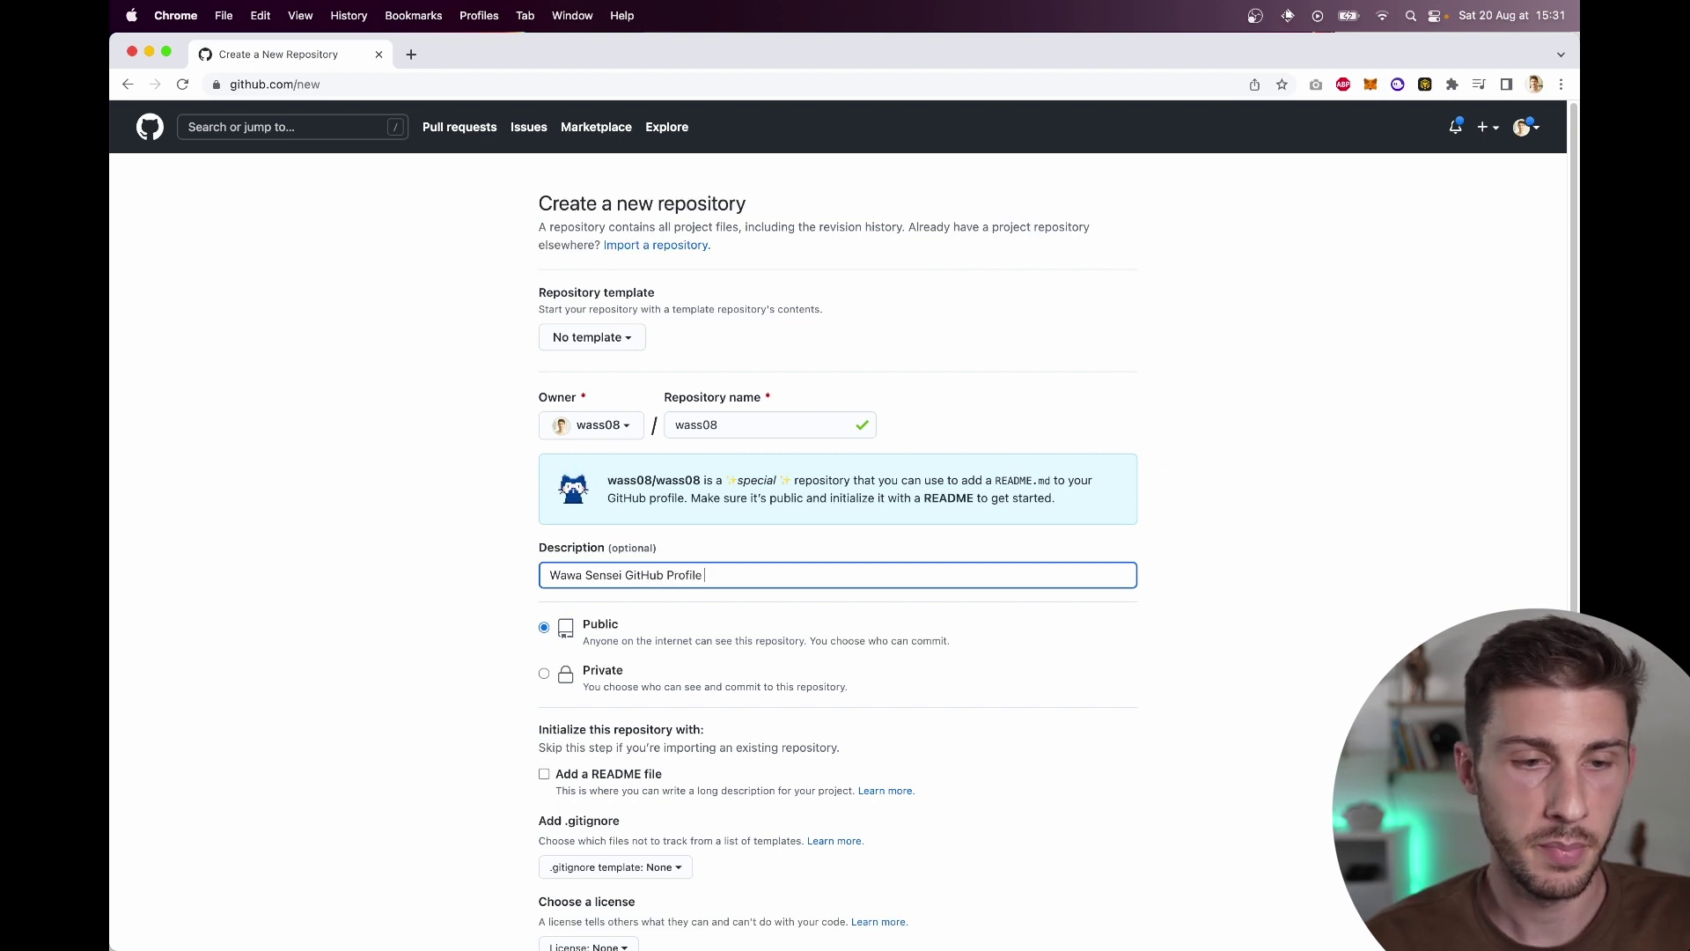
text(Page)
scroll(542, 714, down, 2)
click(544, 689)
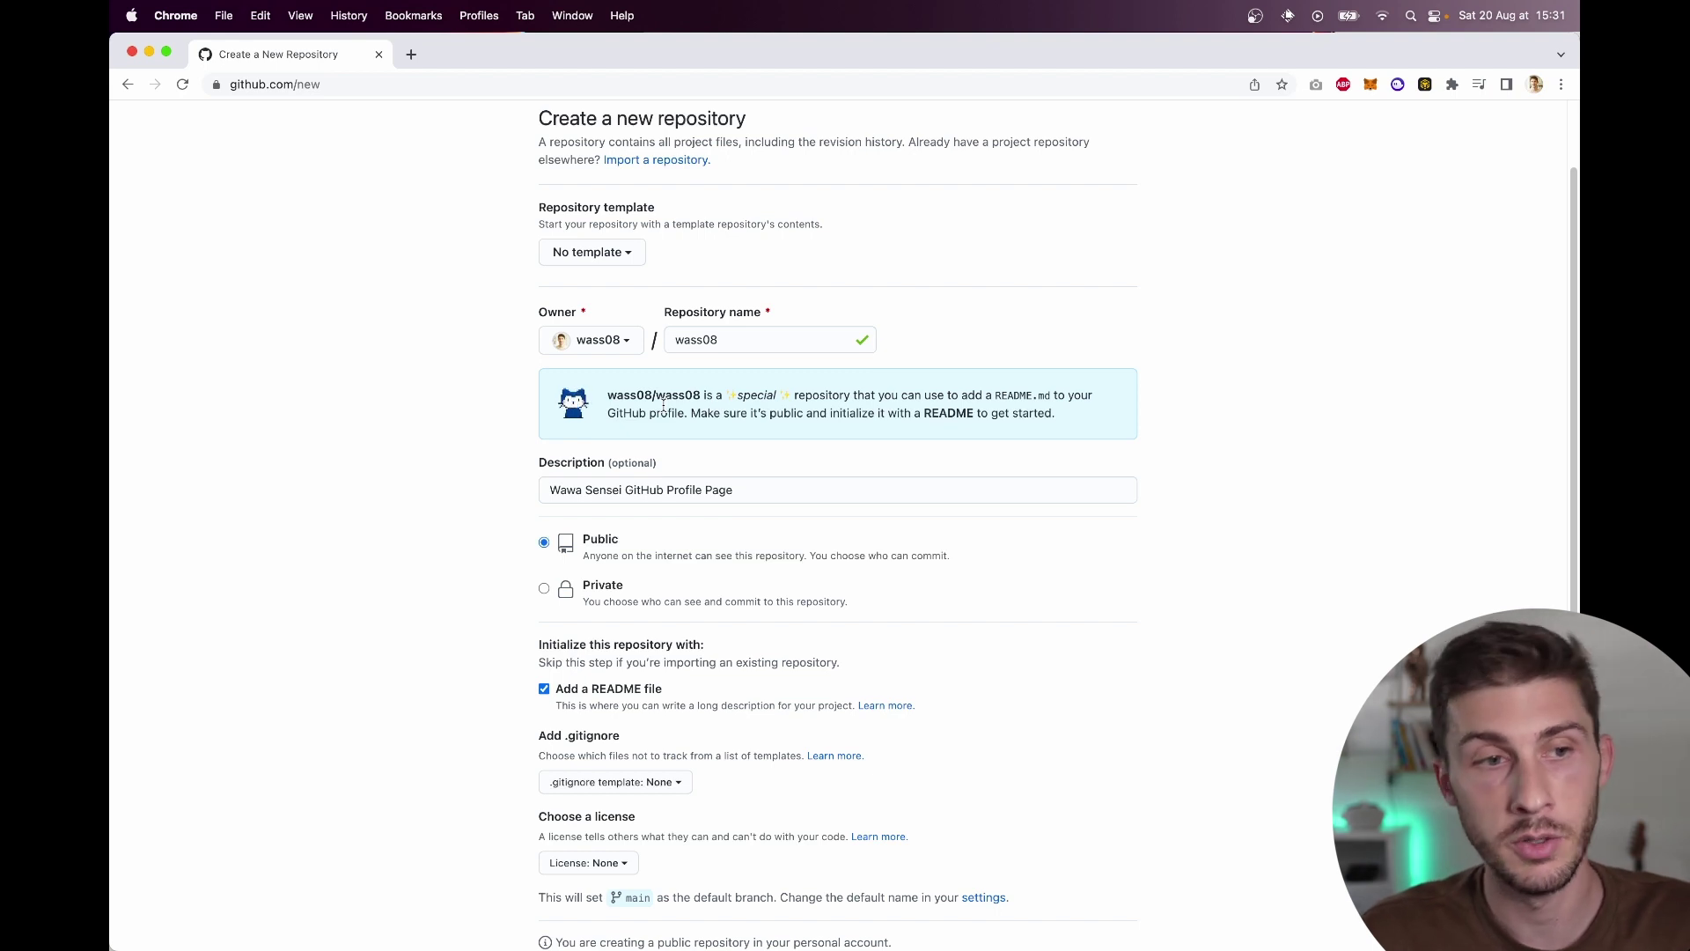
scroll(501, 532, down, 3)
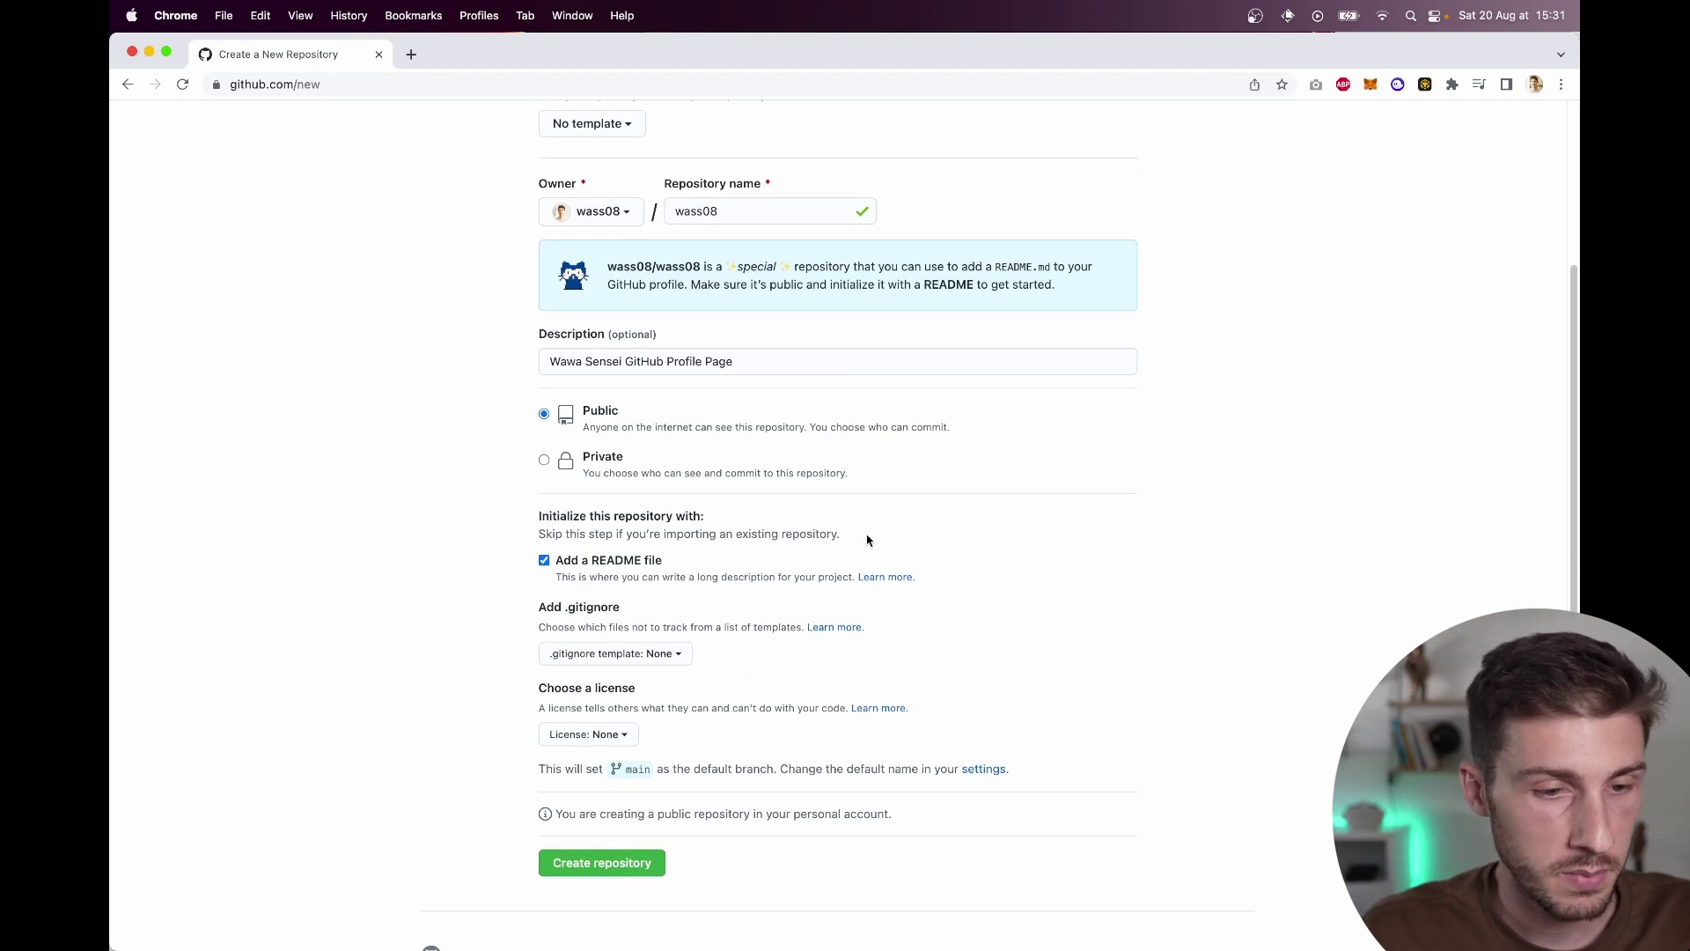
Step: Create the repository, check the profile in a new tab, then open README.md for editing
click(598, 864)
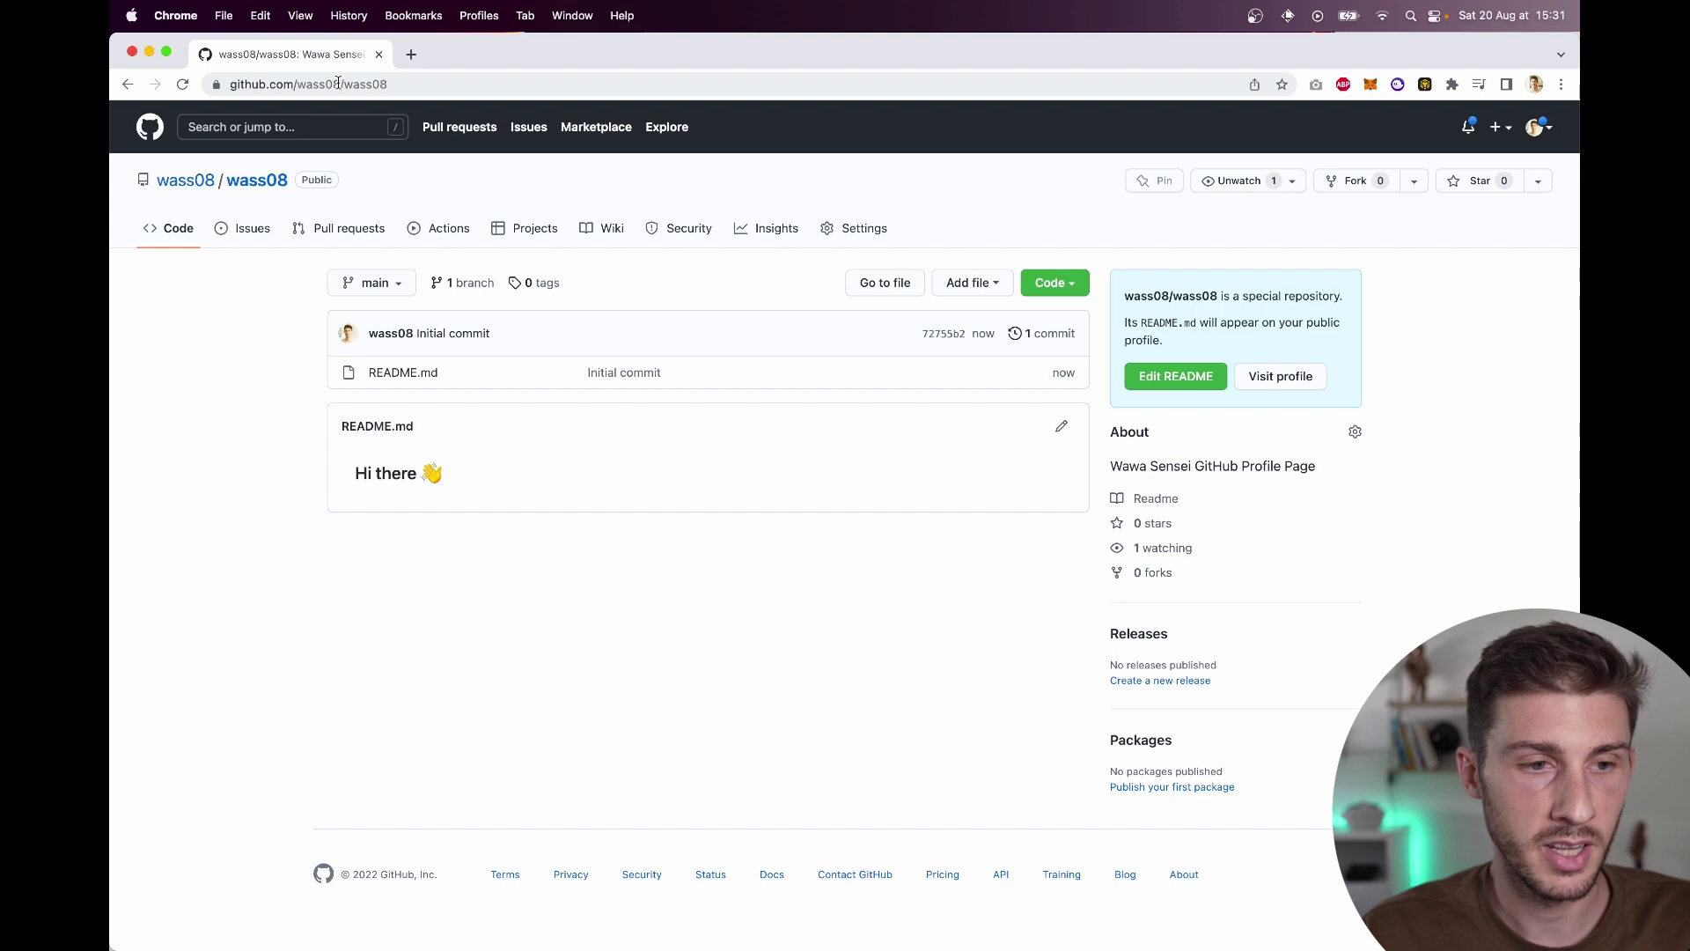
drag(338, 82, 380, 77)
key(super+c)
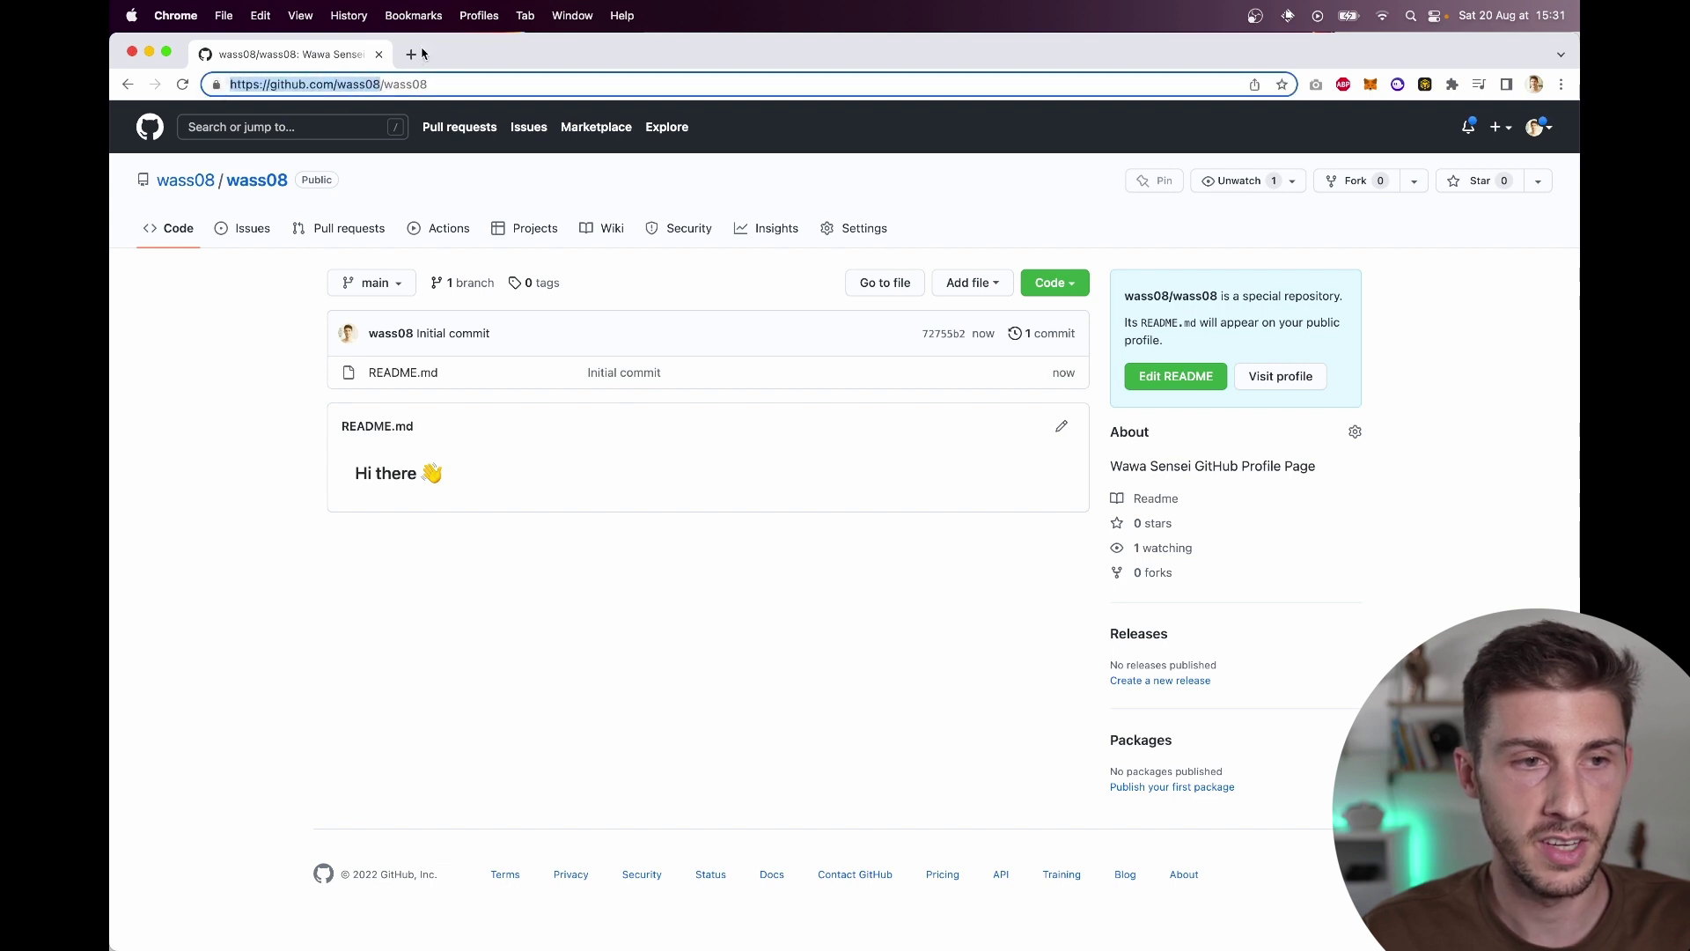
click(411, 55)
key(super+v)
key(Return)
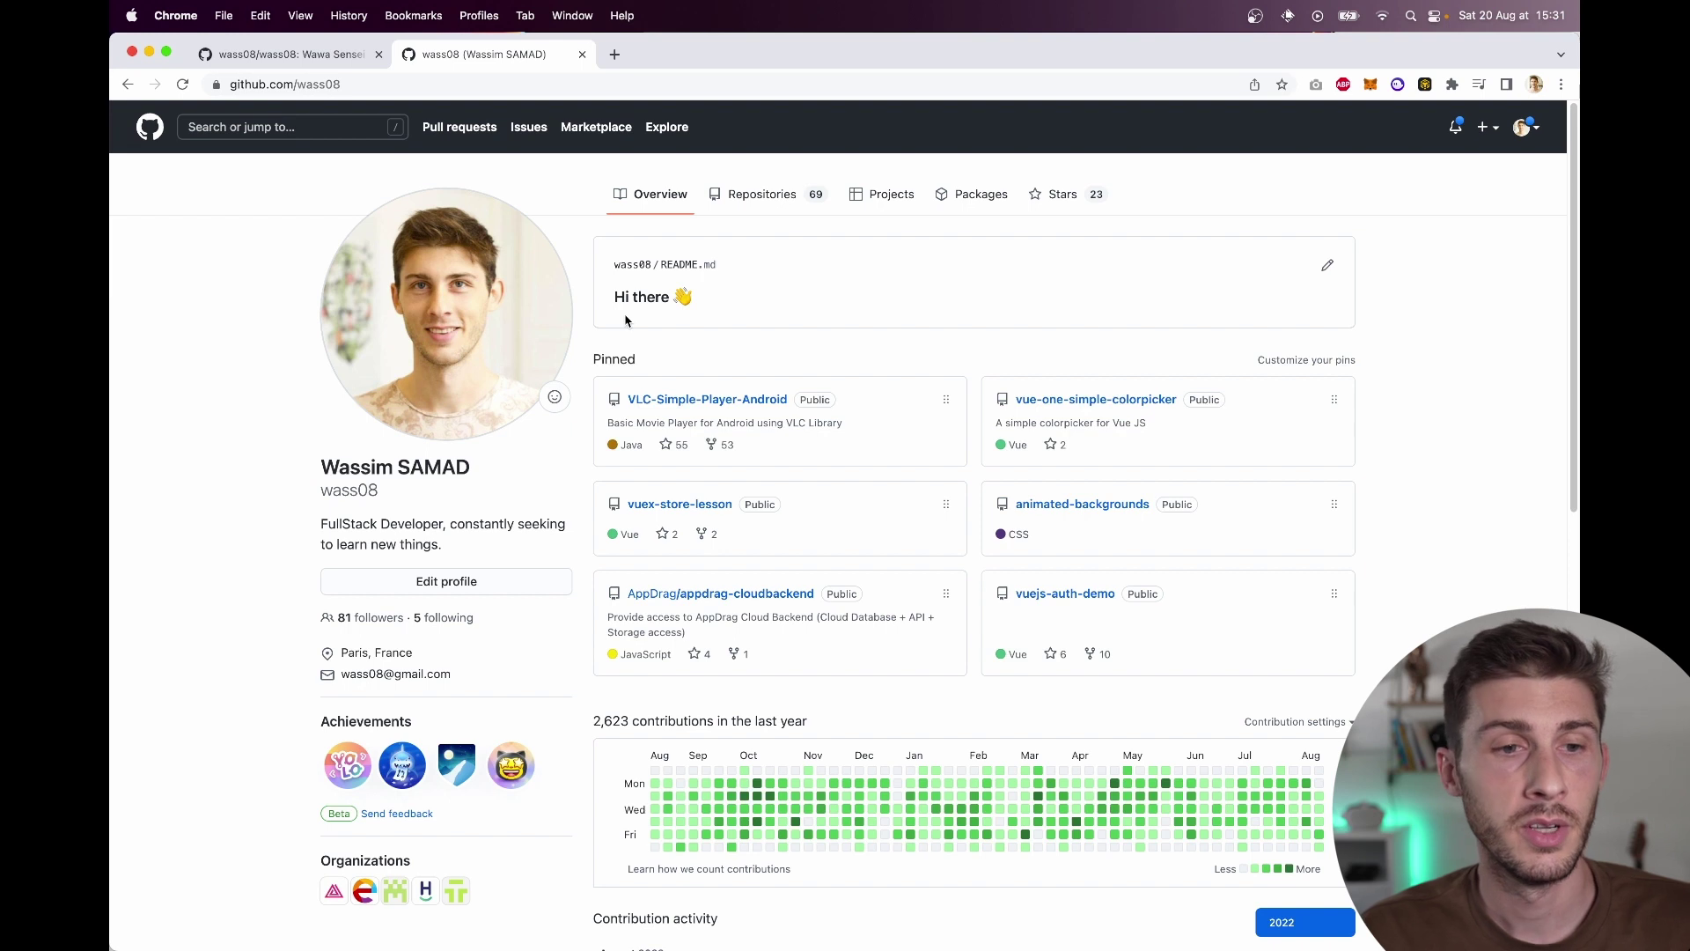
key(ctrl+shift+Tab)
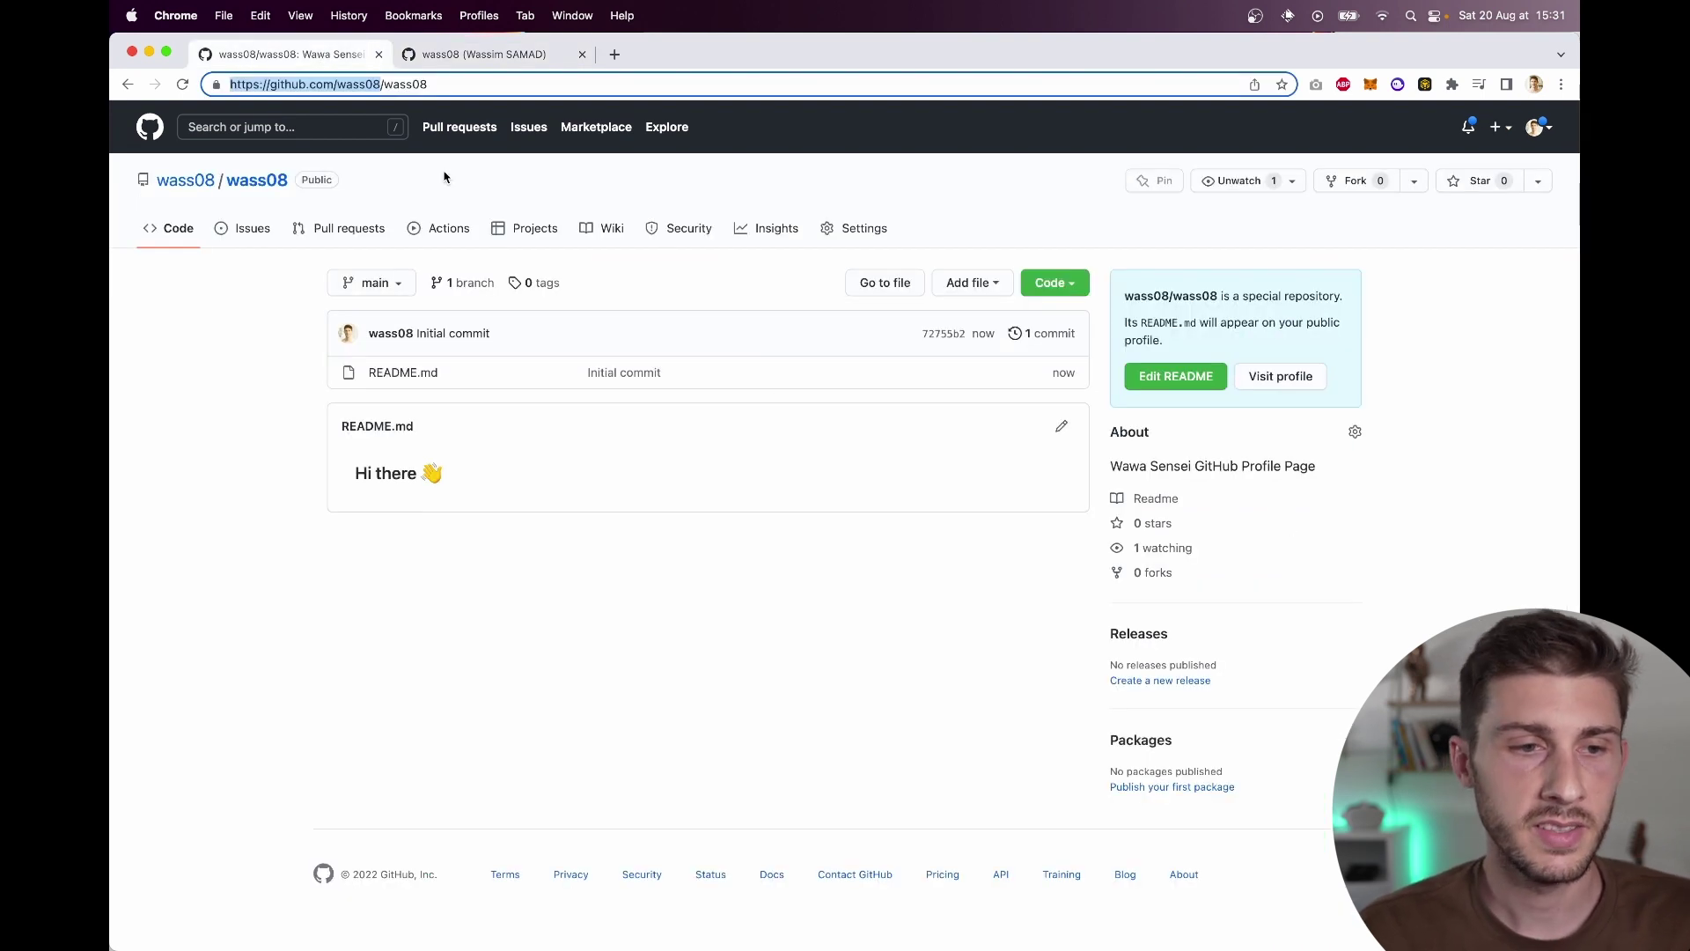
click(1060, 430)
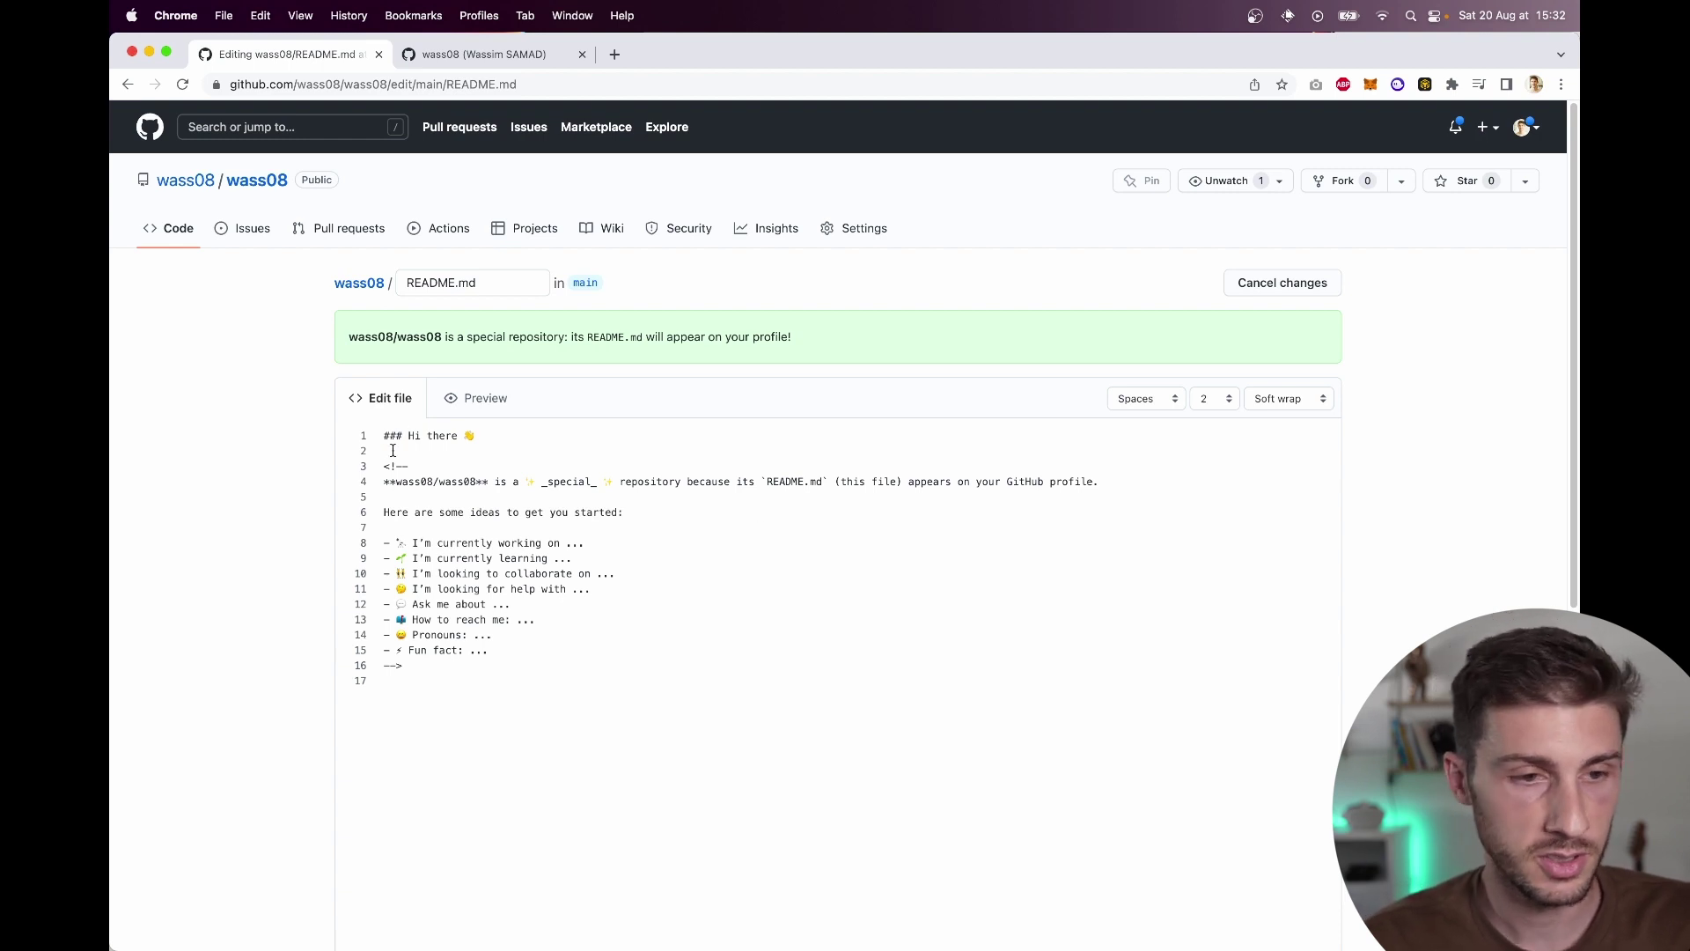
Step: Search Google for 'markdown editor' in a new tab and open the StackEdit result
key(super+t)
text(markdow)
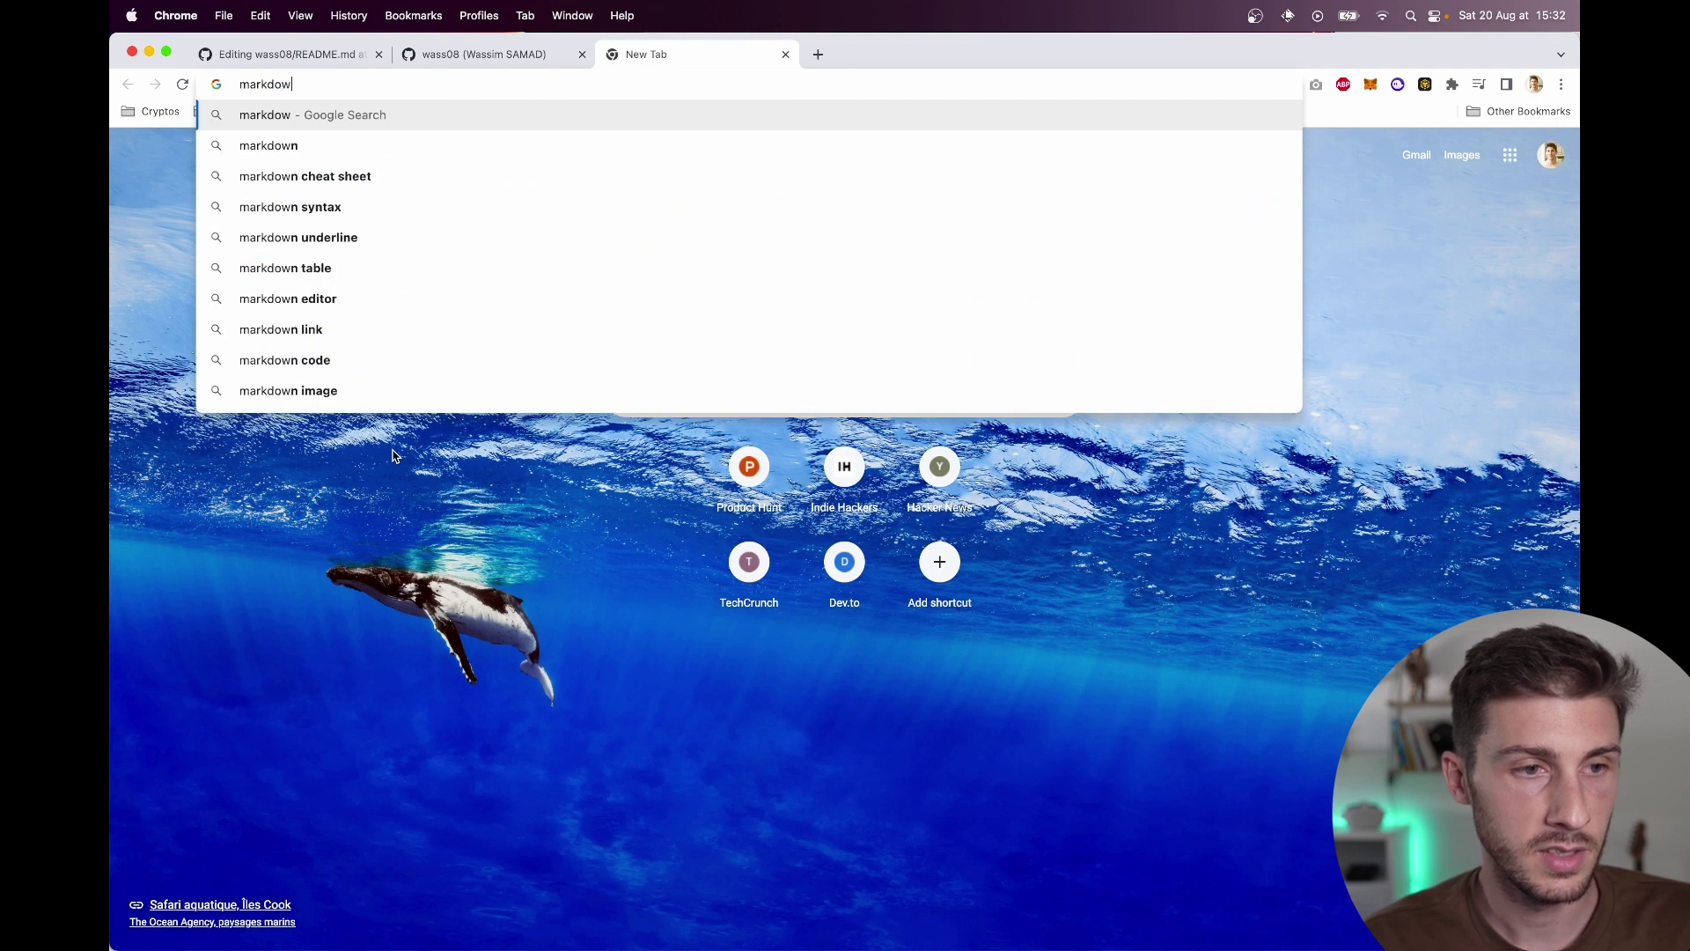
text(n editor)
key(Return)
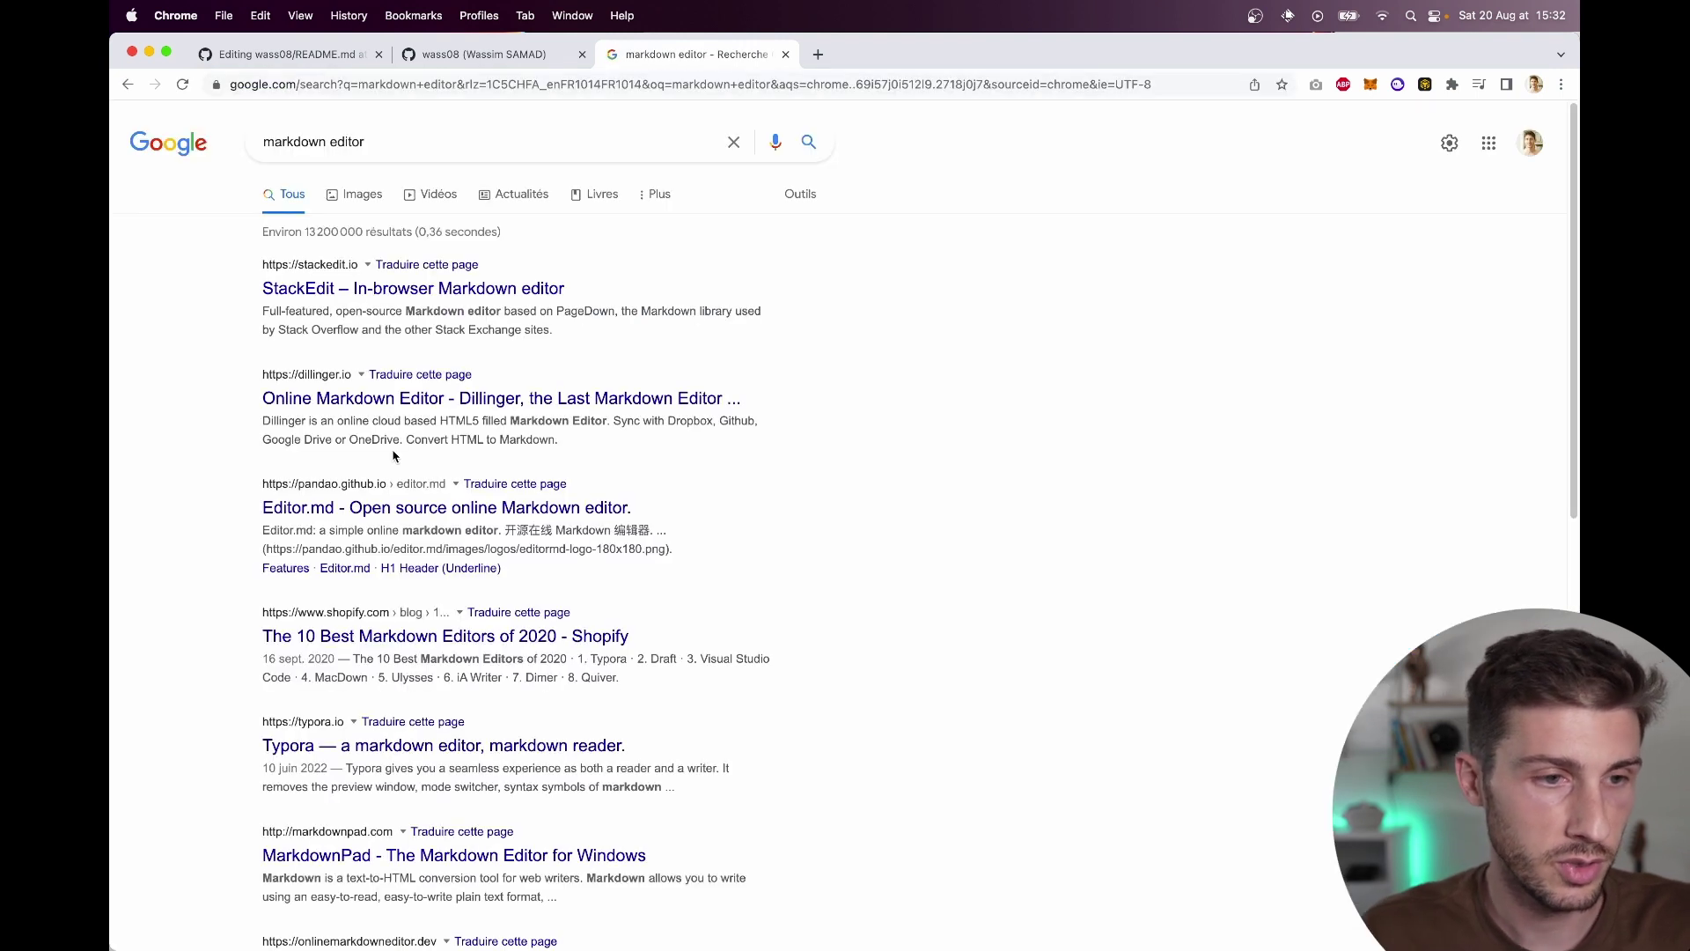
click(368, 299)
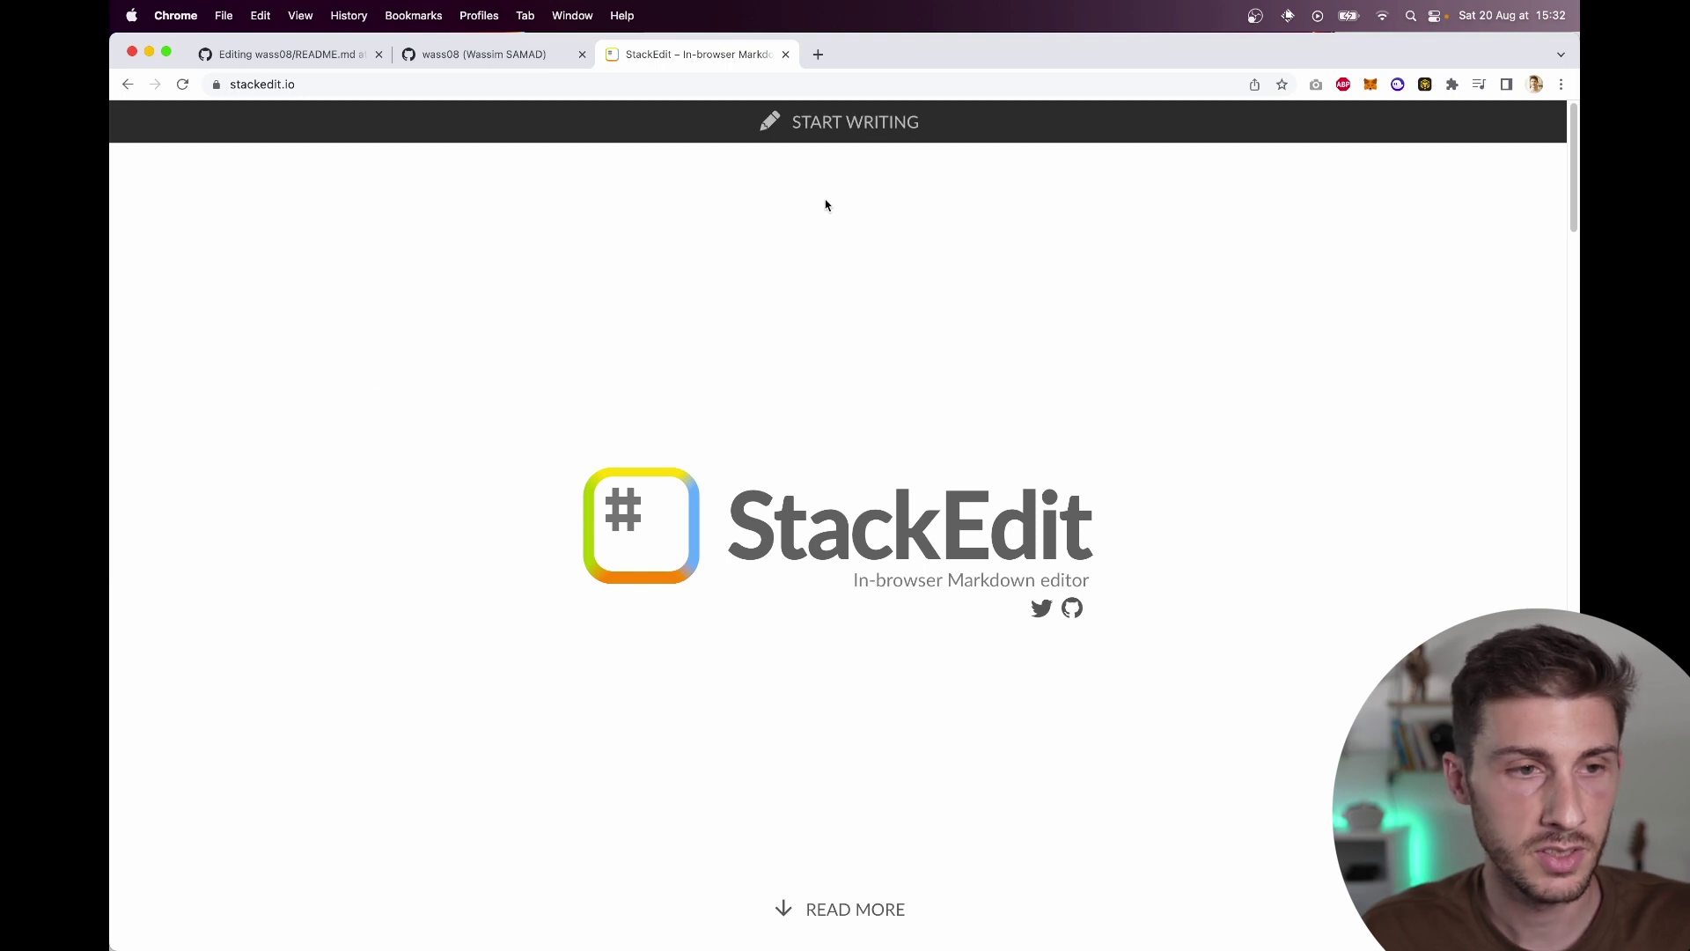
Step: Replace StackEdit's welcome text with the copied GitHub README template
click(847, 120)
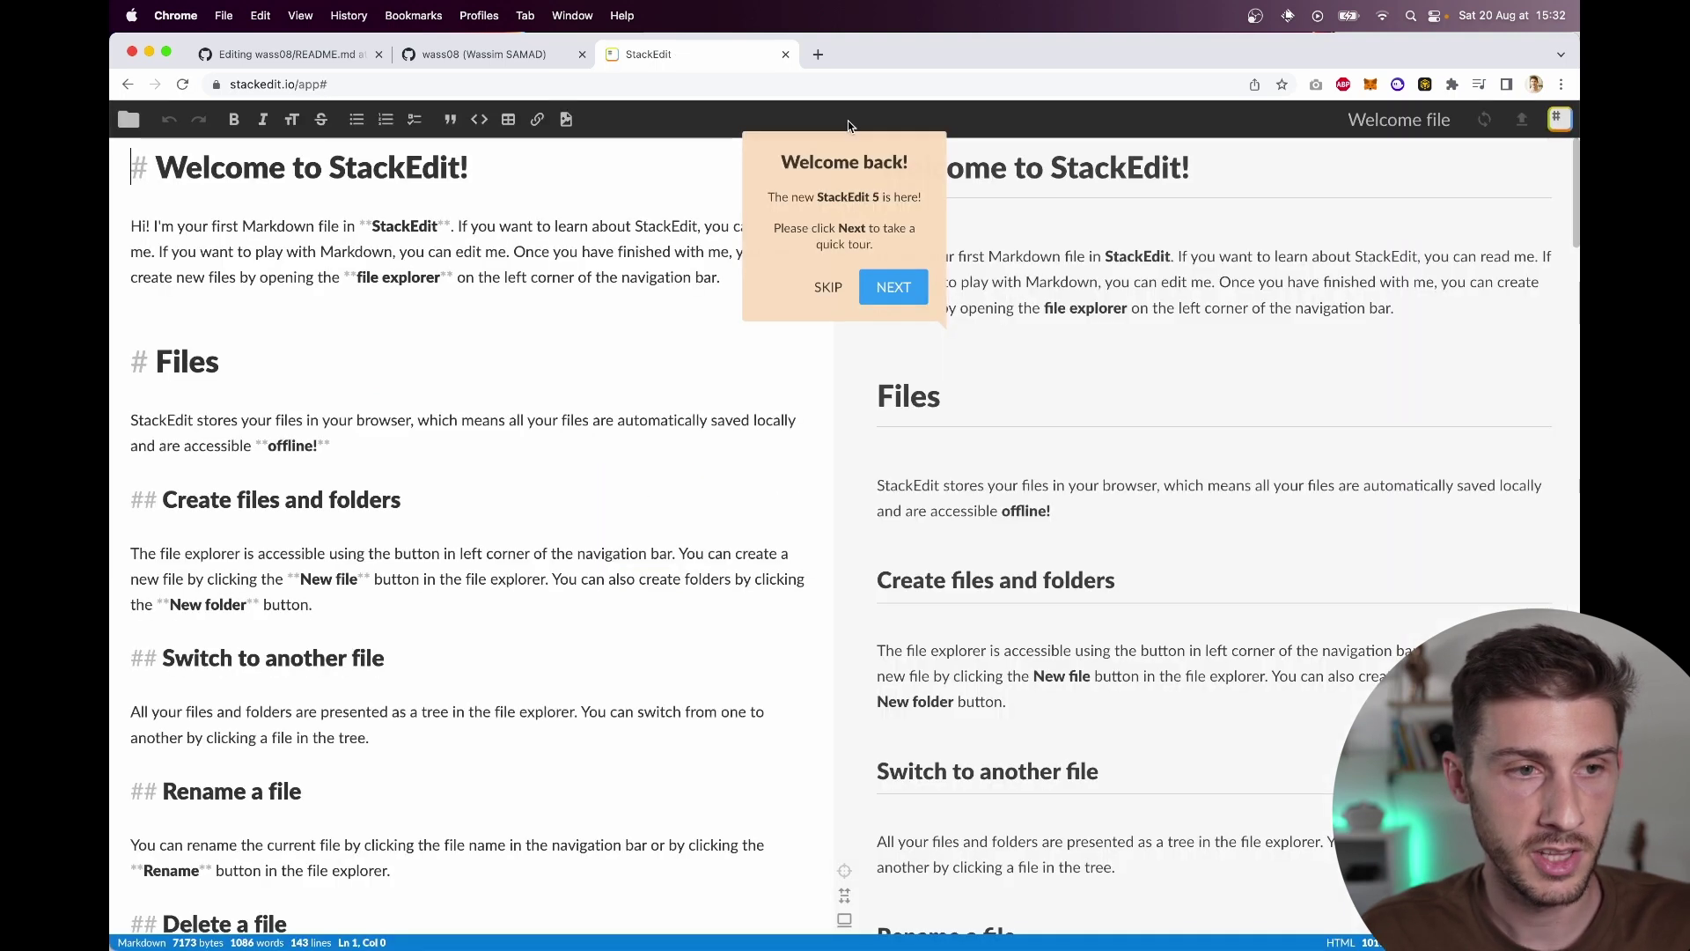
click(304, 55)
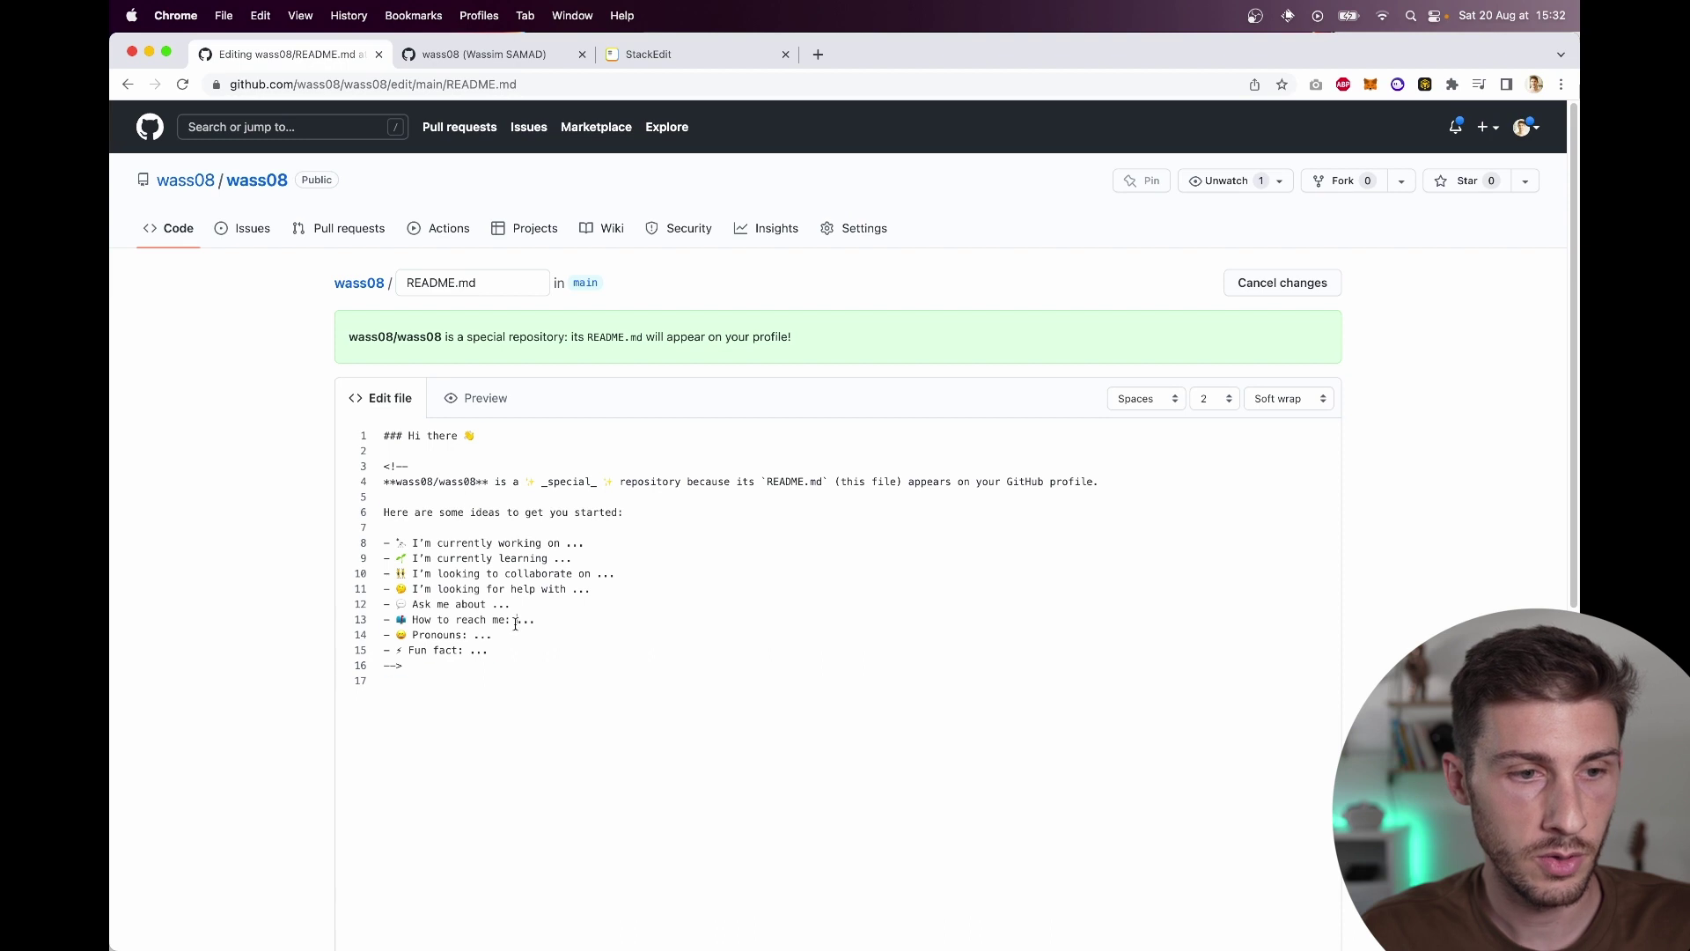
key(super+a)
key(super+c)
click(648, 54)
key(super+a)
key(super+v)
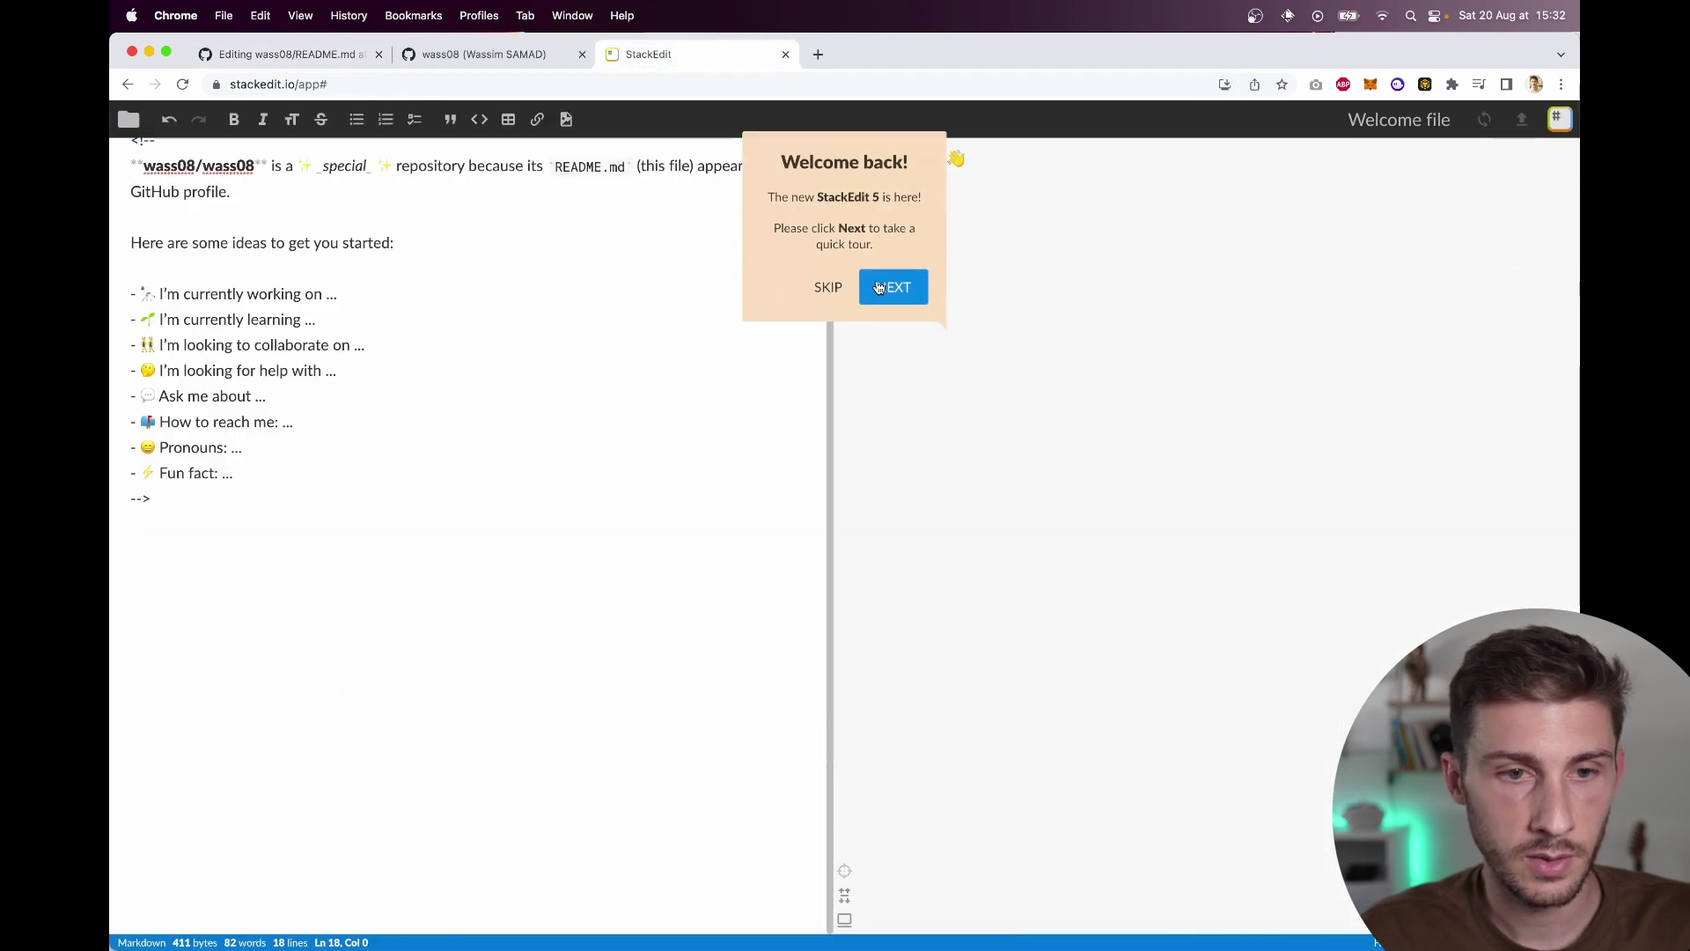
click(823, 286)
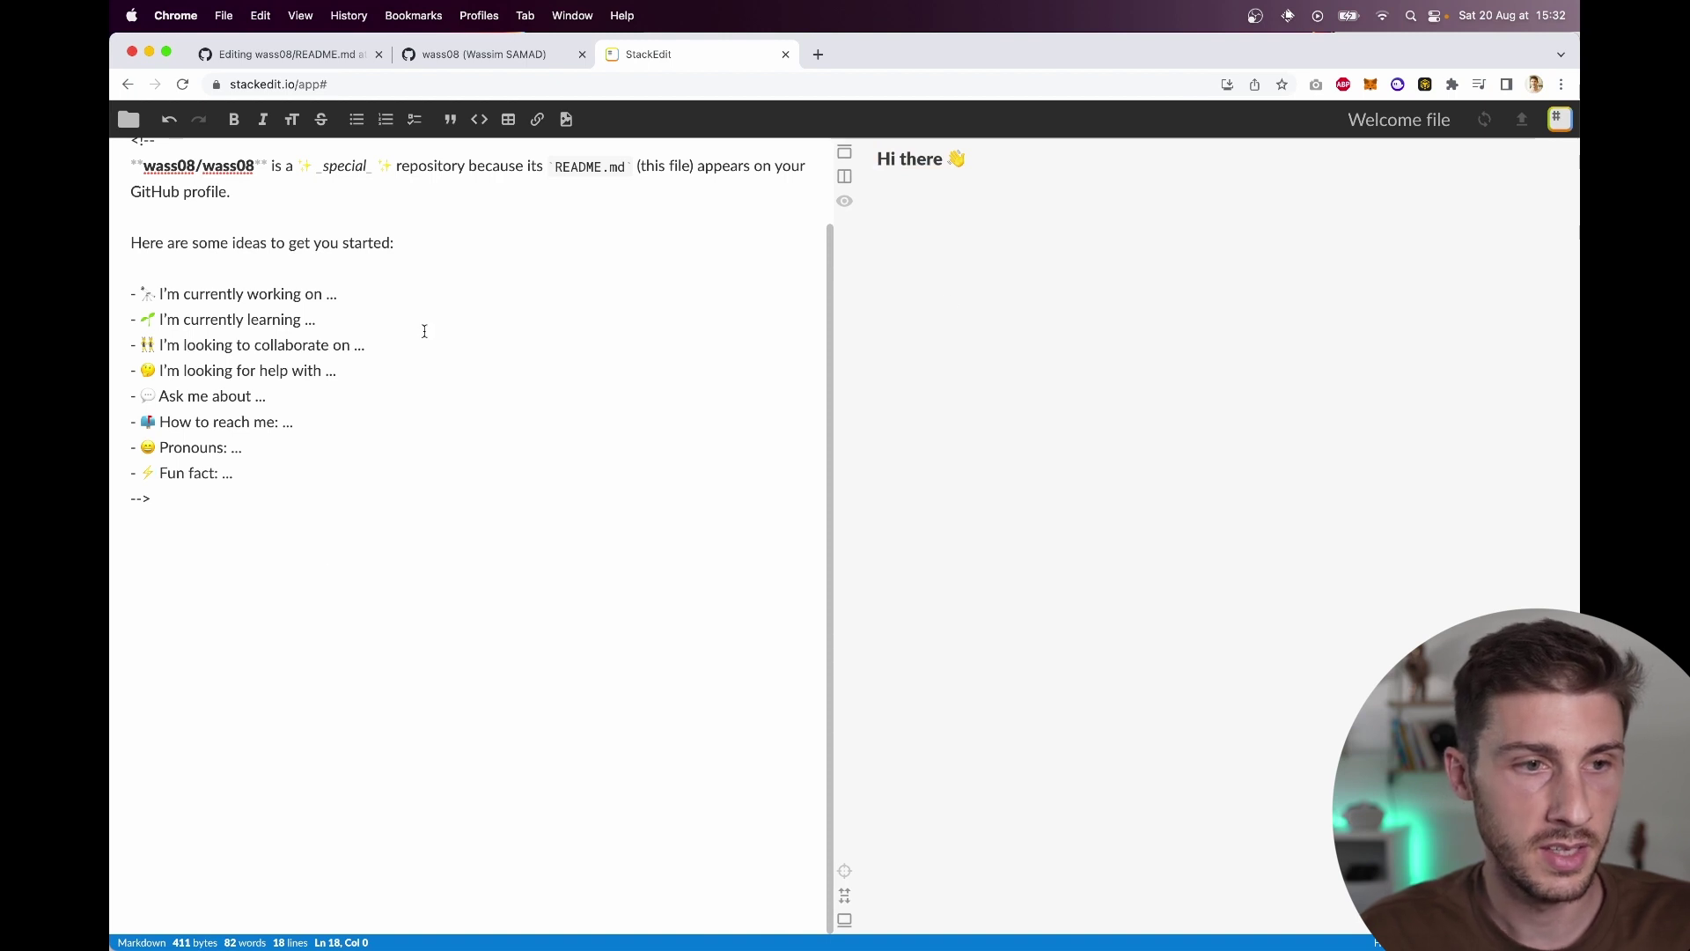
Step: Add 'Hello I am a very good developer' and extend the heading with ', welcome to' the profile
scroll(425, 331, up, 2)
click(289, 184)
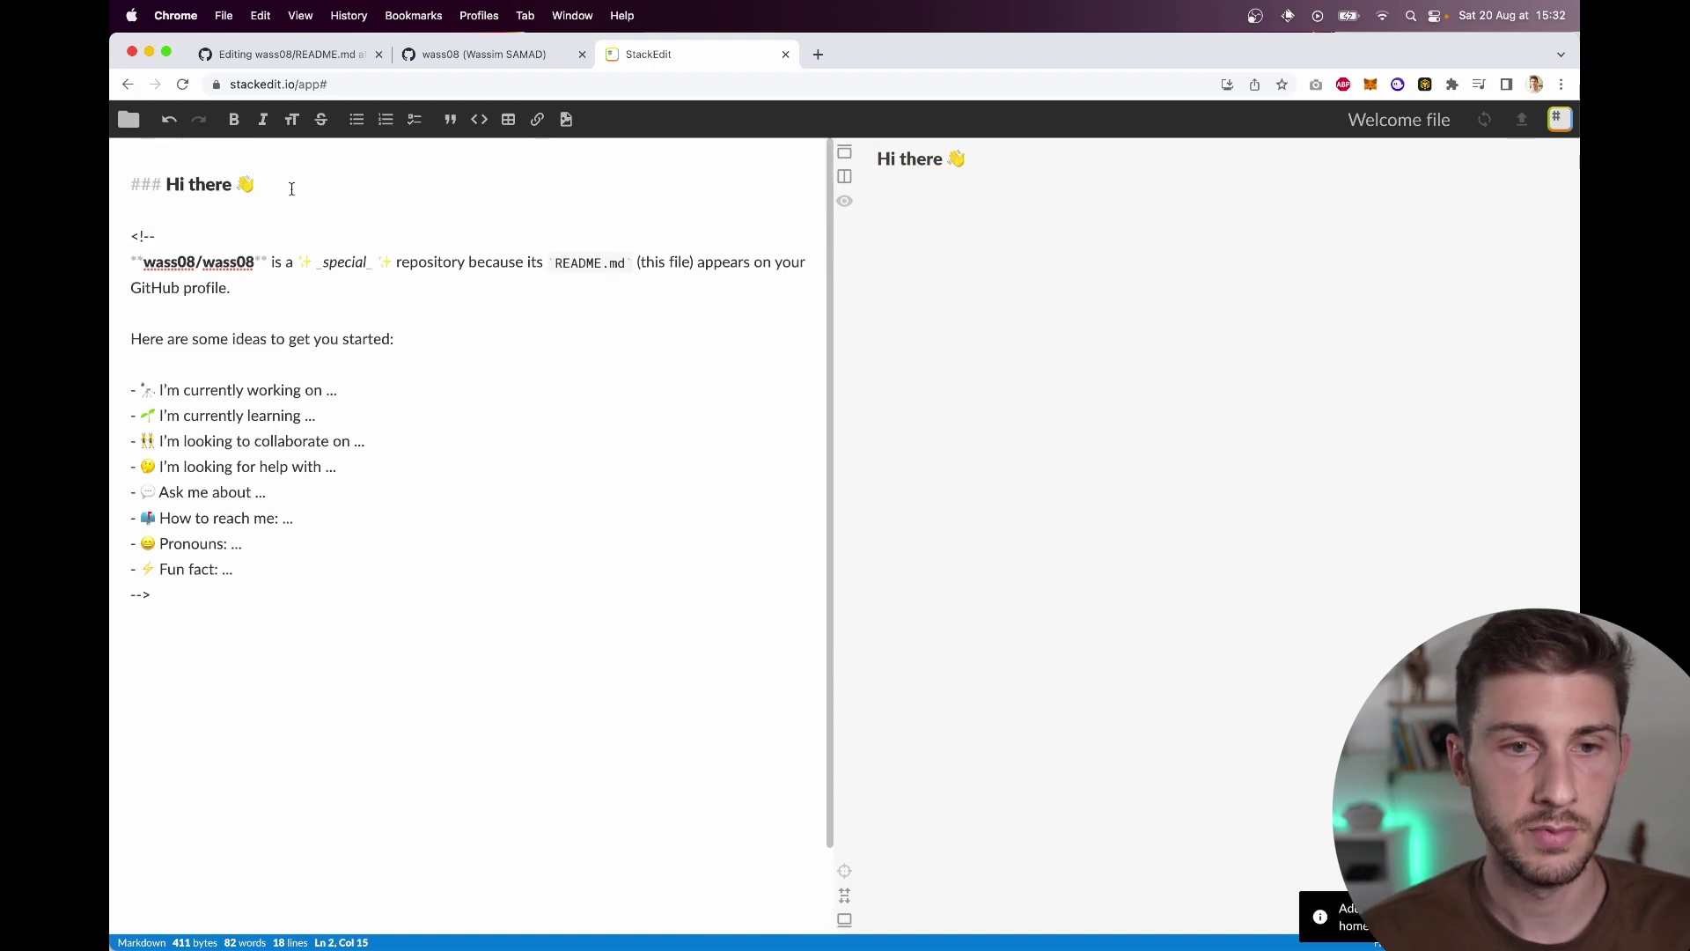
key(Return)
key(Return)
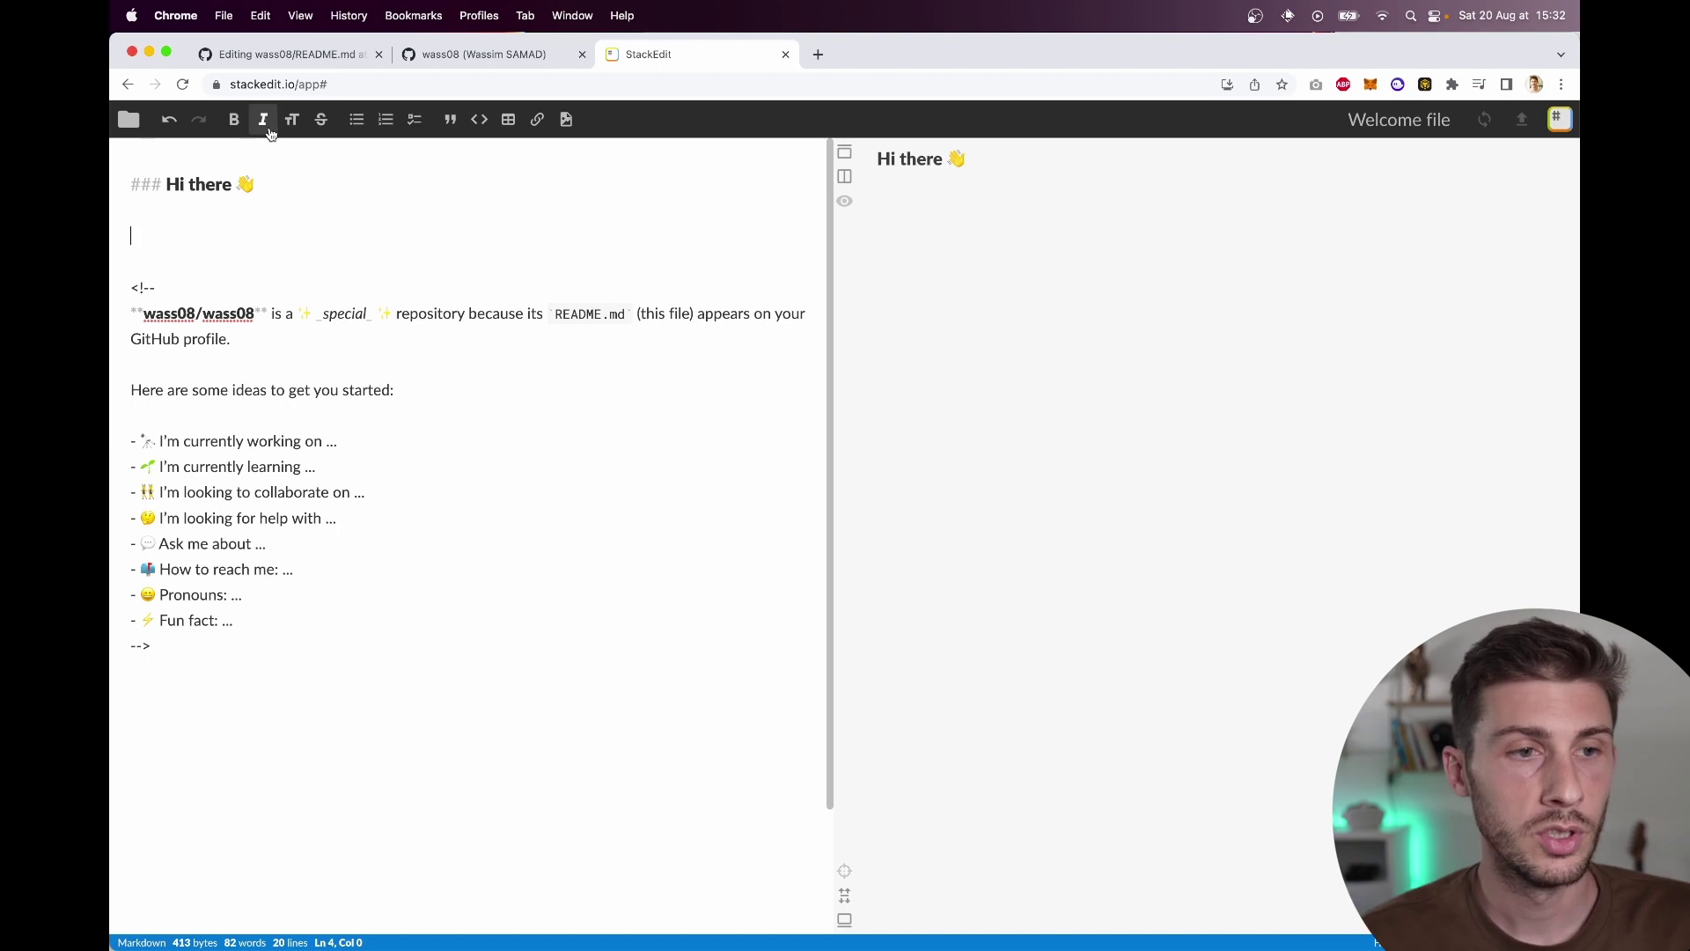
text(Hello)
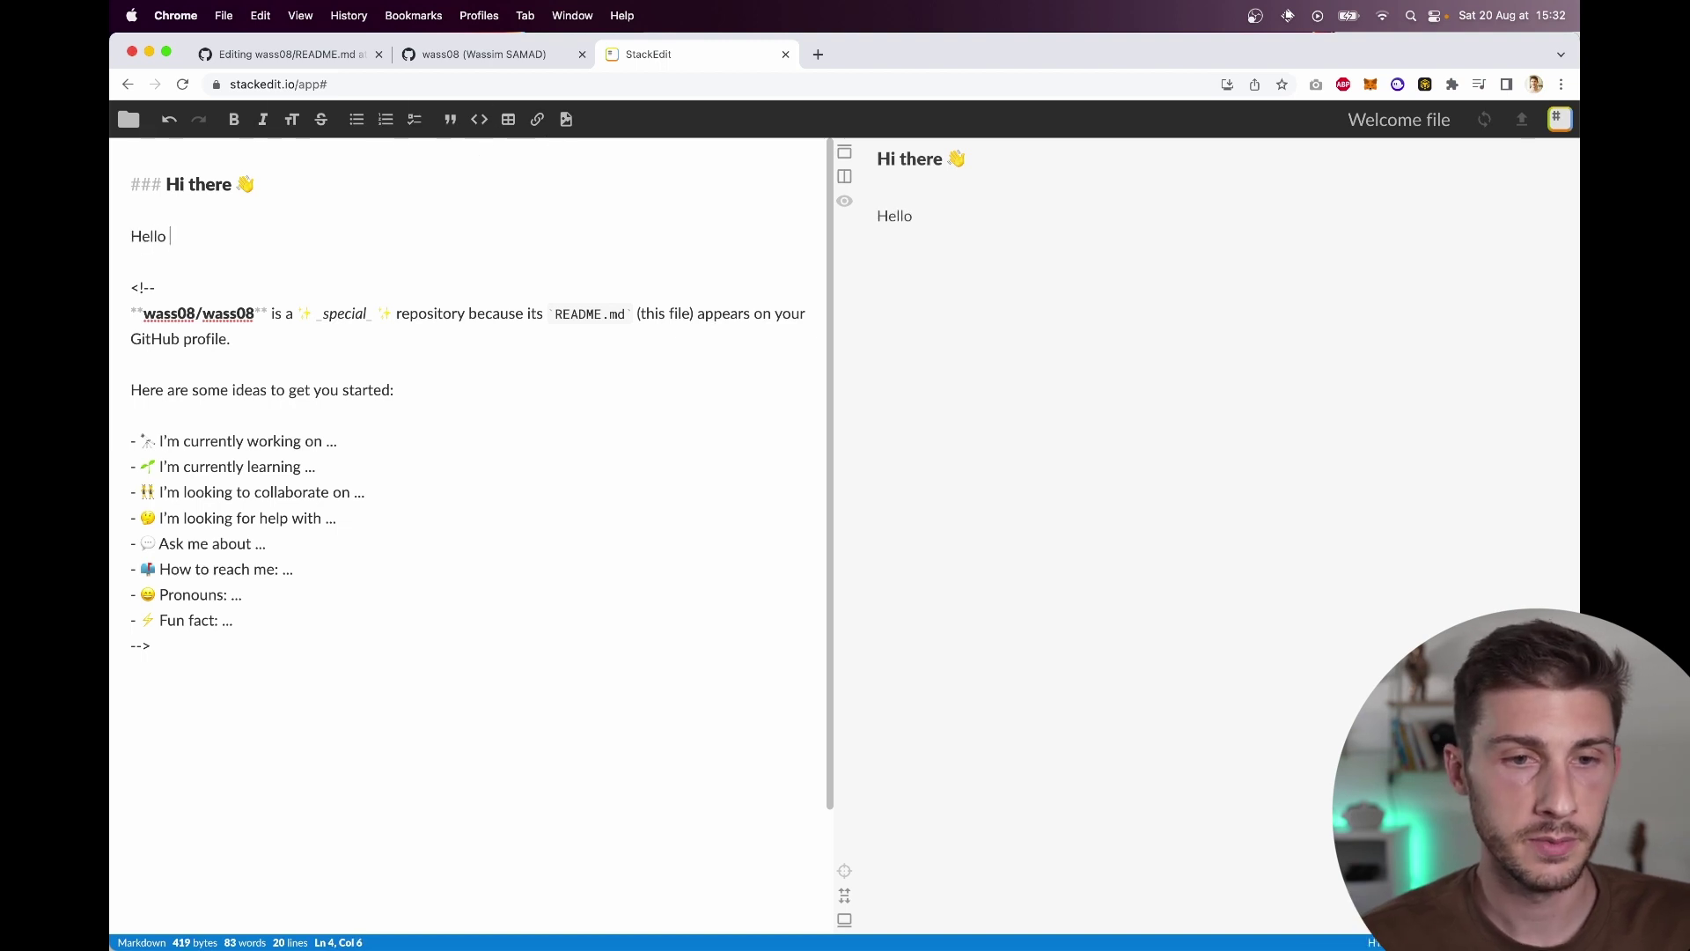
text( I am a very good de)
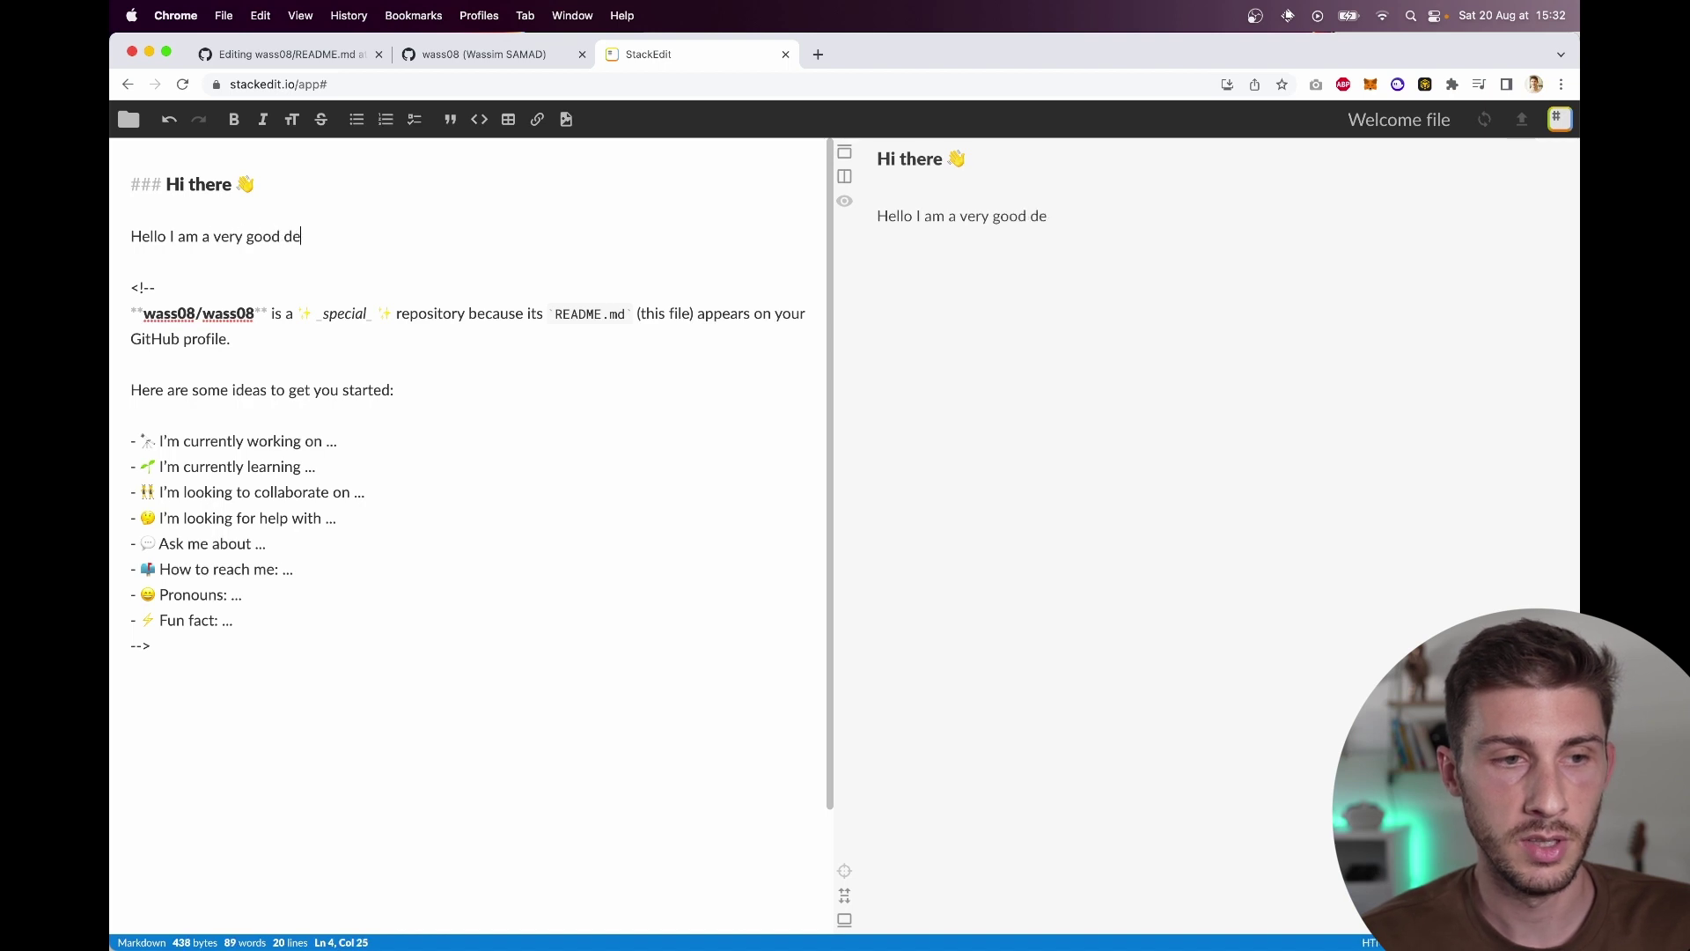
text(veloper)
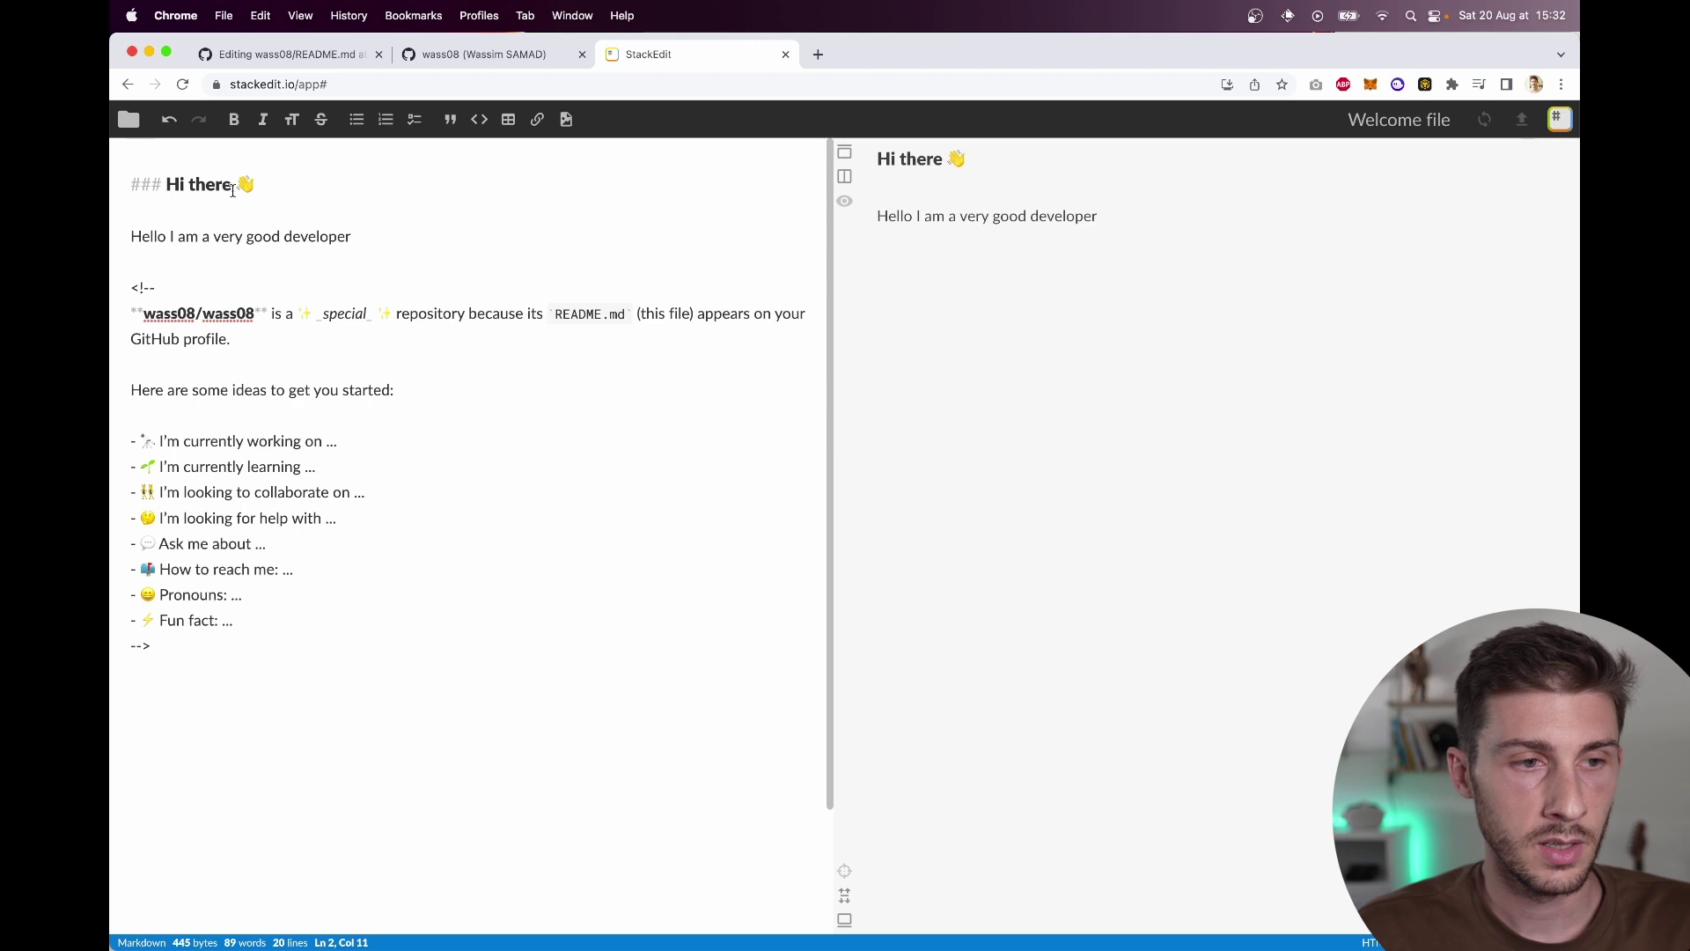
text(, welcome to )
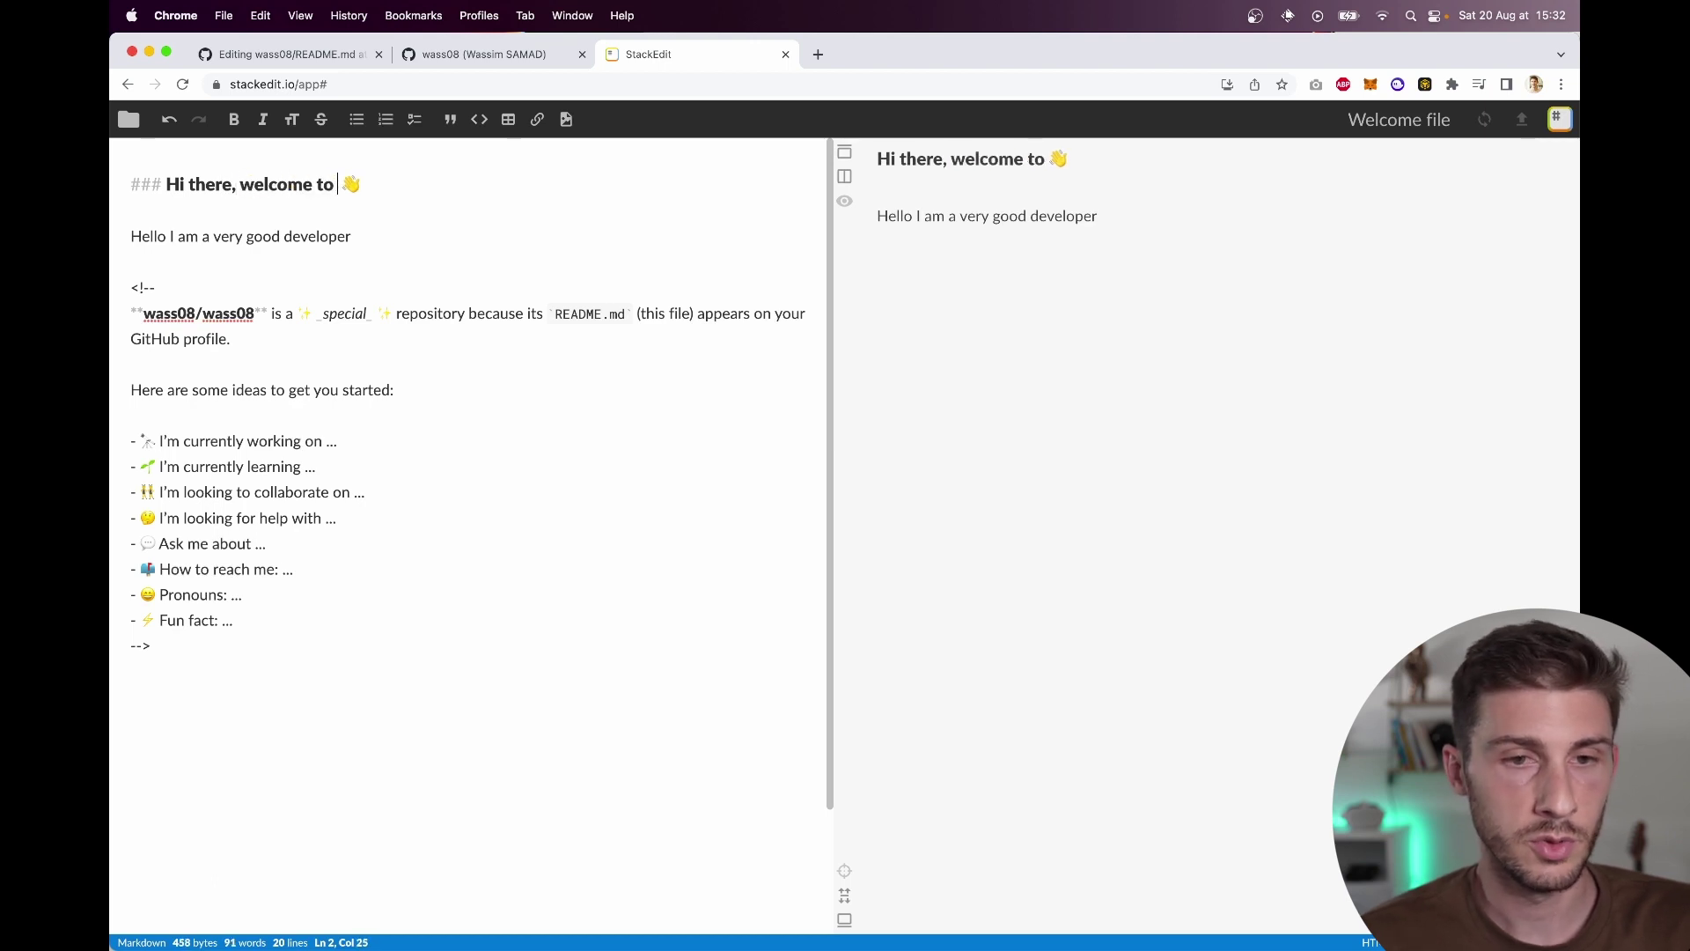
text(Wawa Sensei pr )
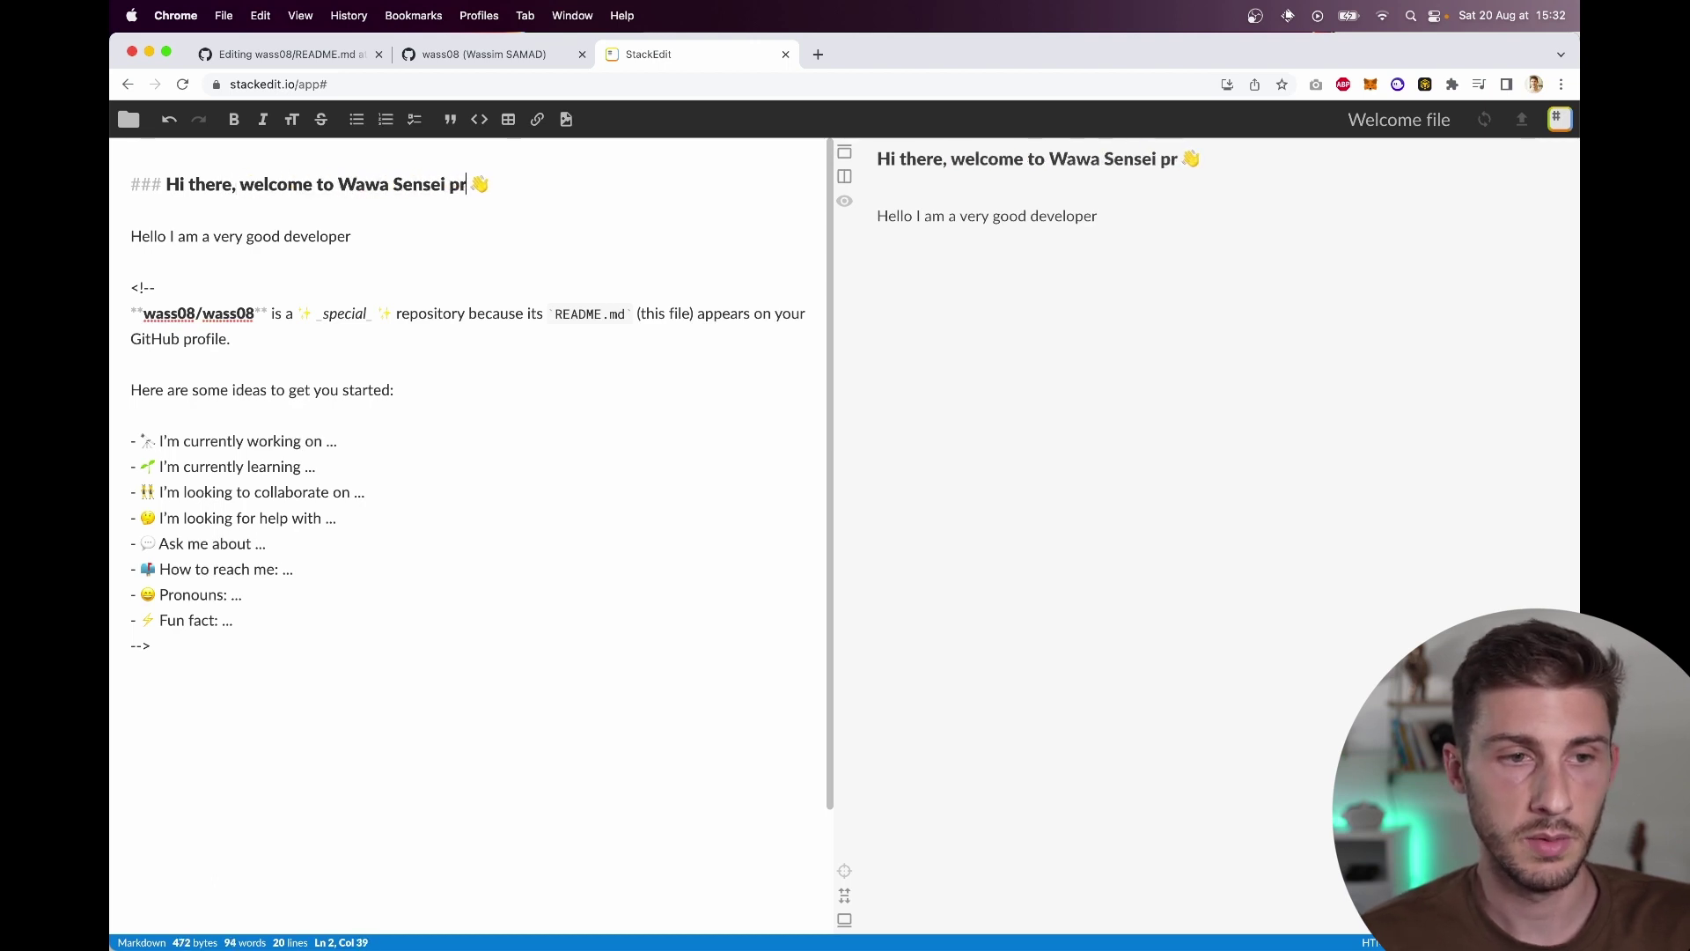
text(ofile)
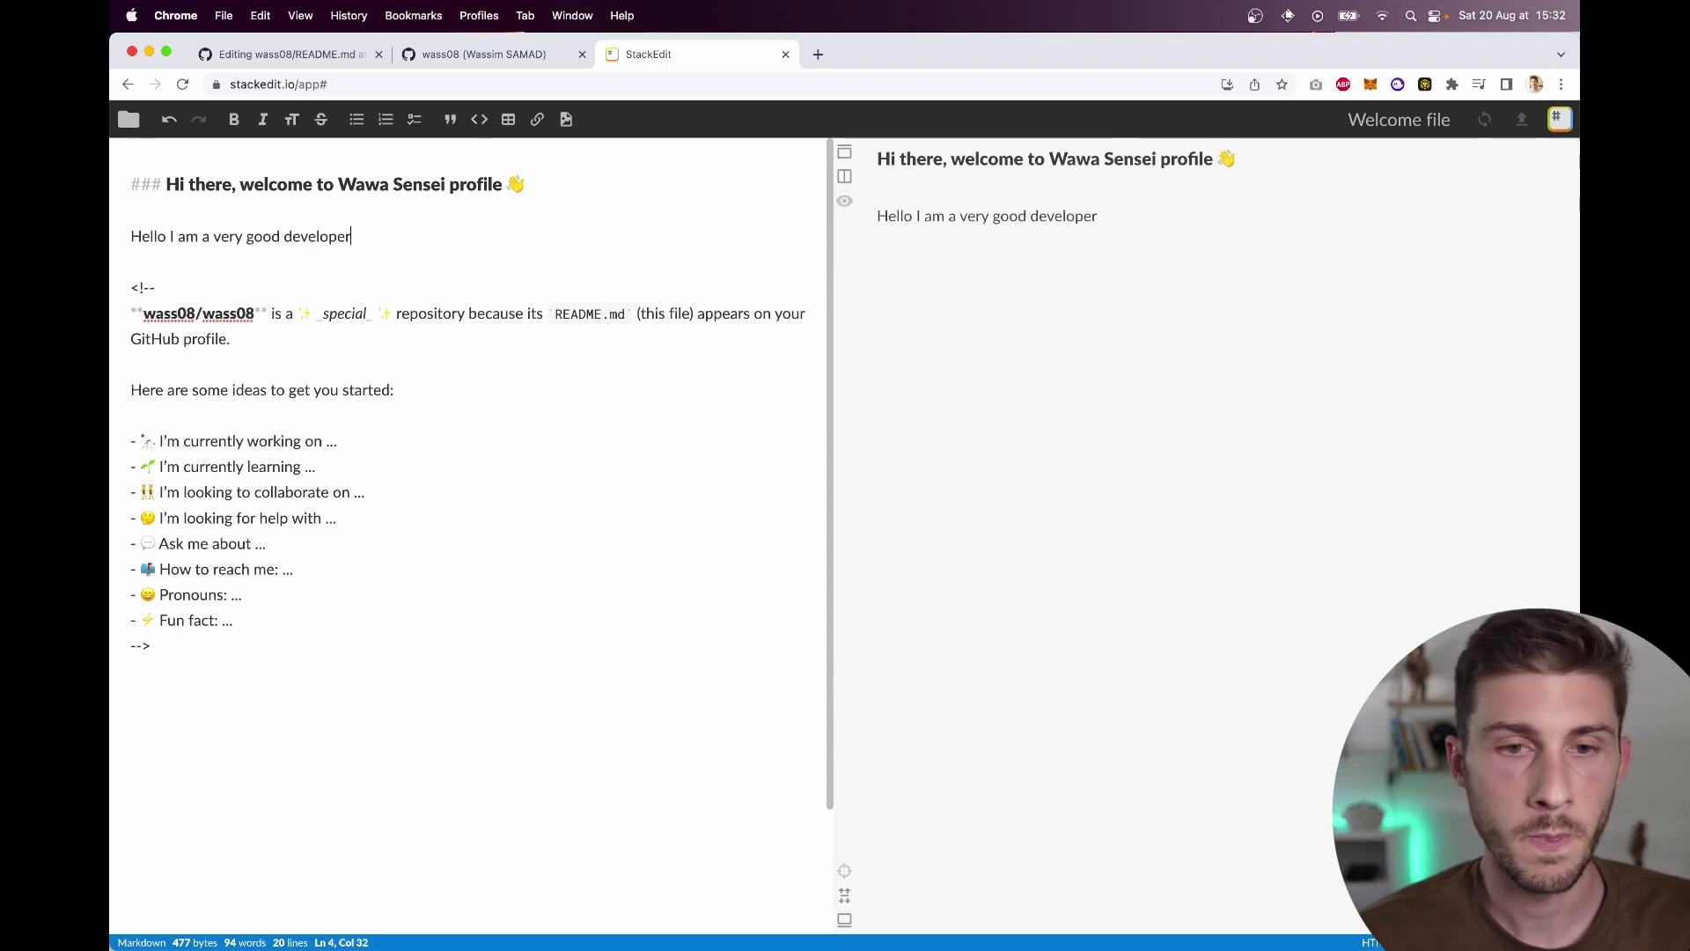
Step: Replace line 1 of GitHub's README with the new heading and intro line
drag(392, 232, 115, 186)
key(super+c)
click(303, 57)
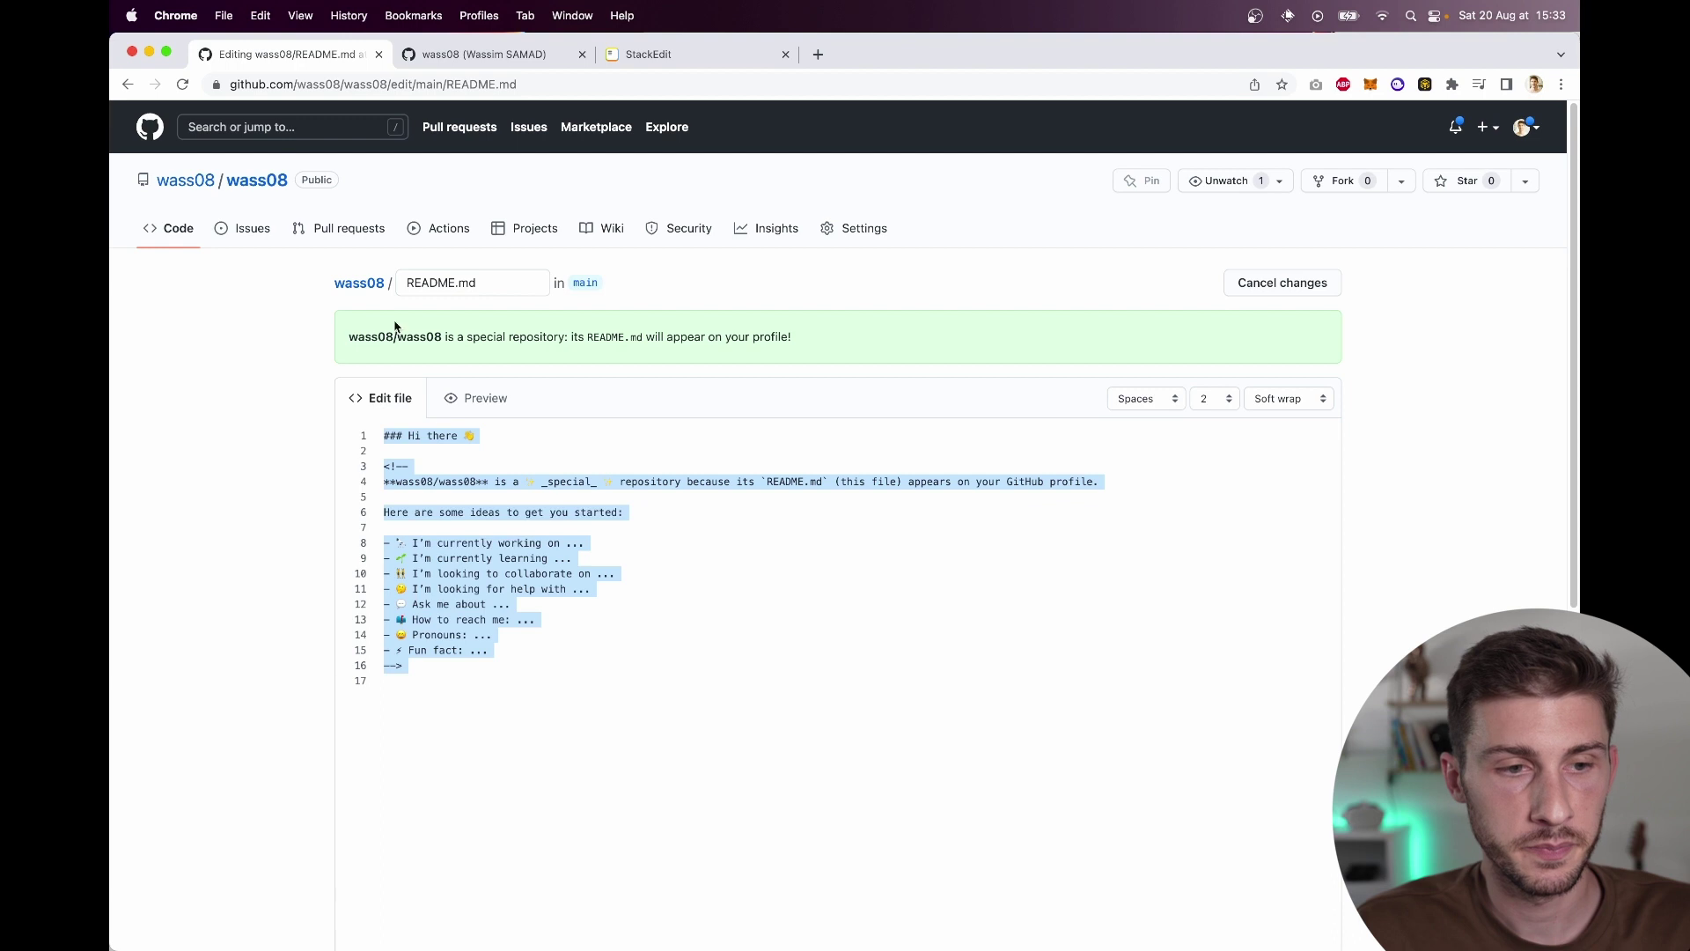
click(481, 438)
click(363, 437)
key(super+v)
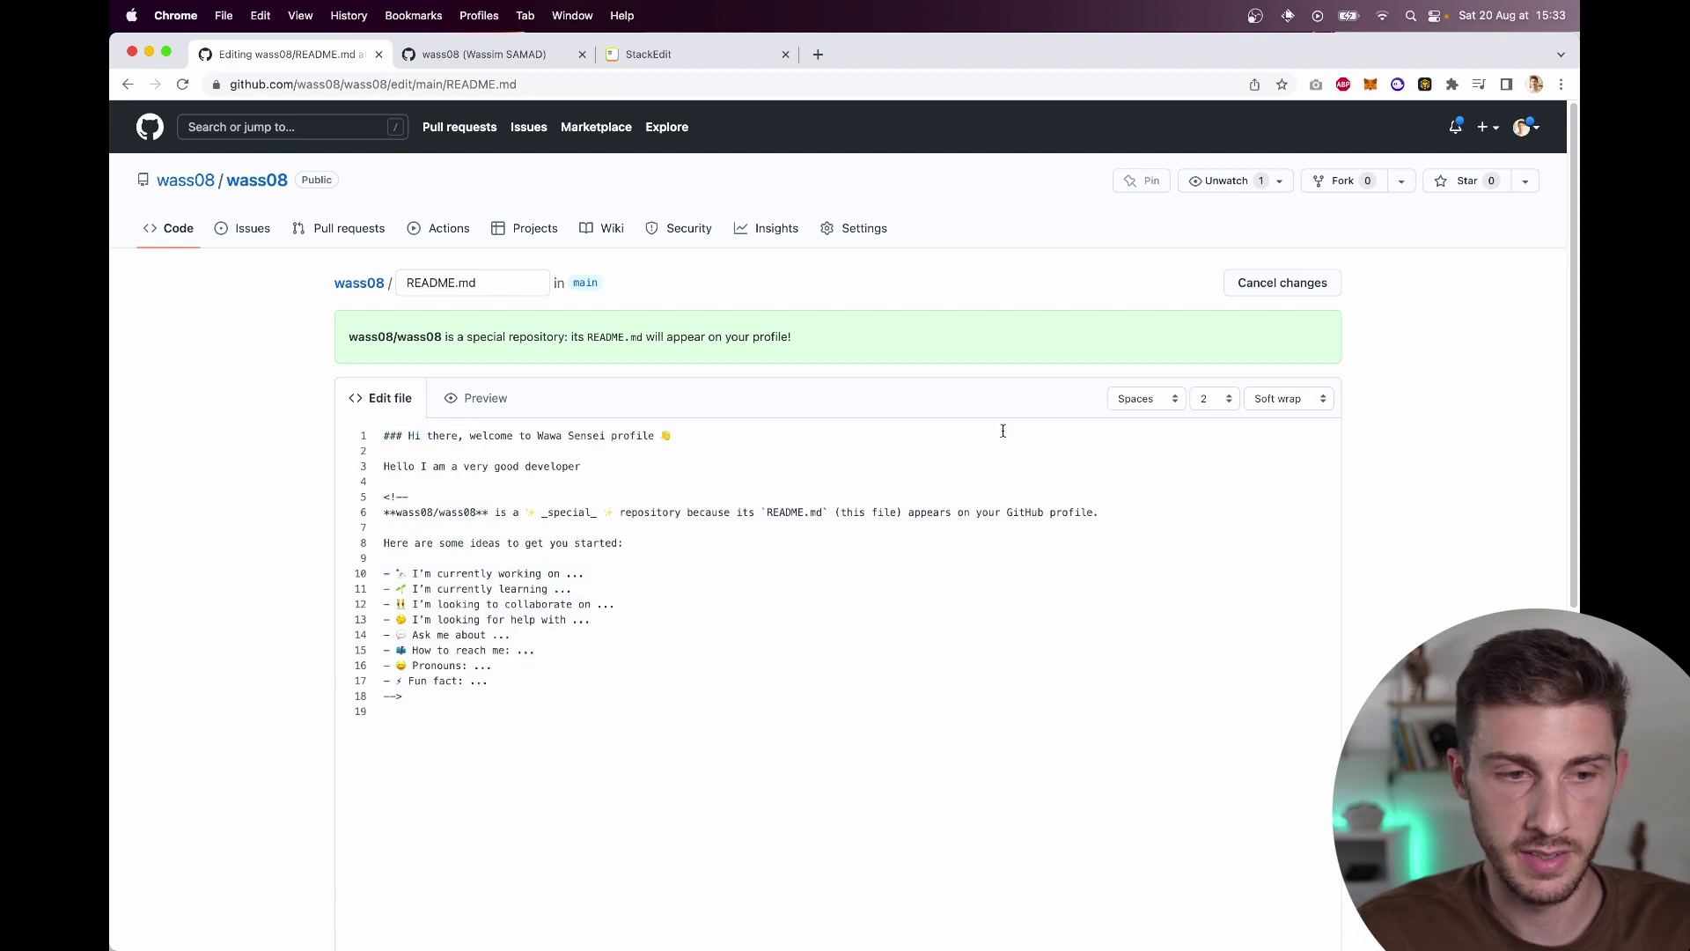
Step: Preview the rendered README and commit the changes to main
click(466, 417)
scroll(467, 421, down, 3)
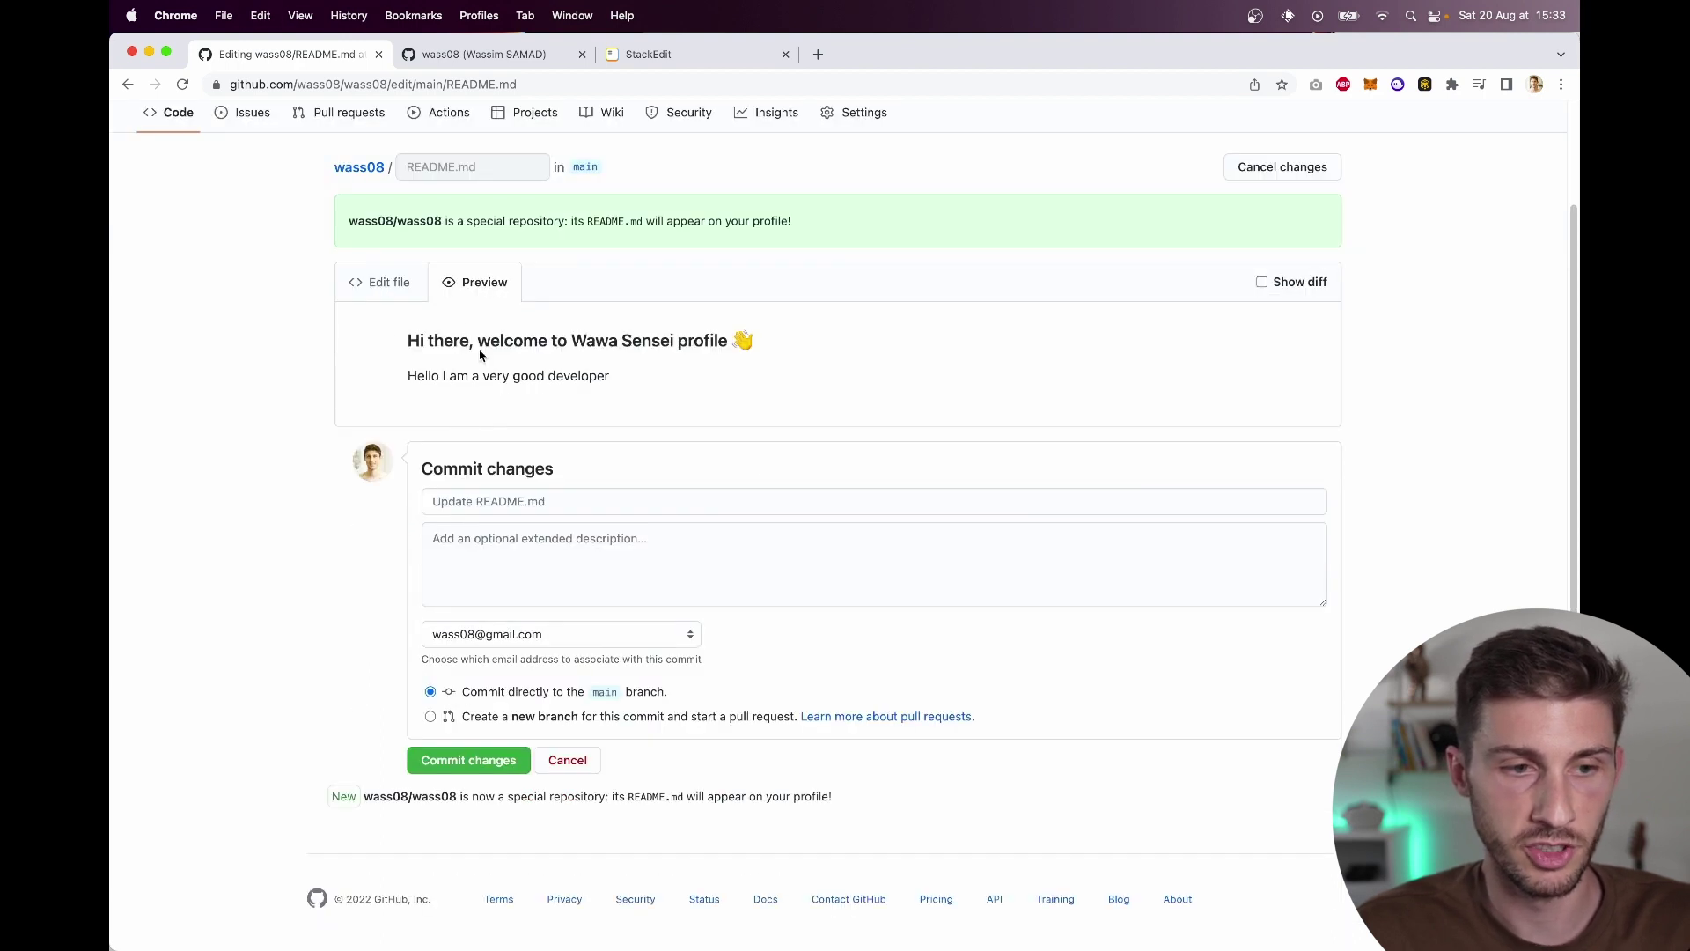
click(387, 288)
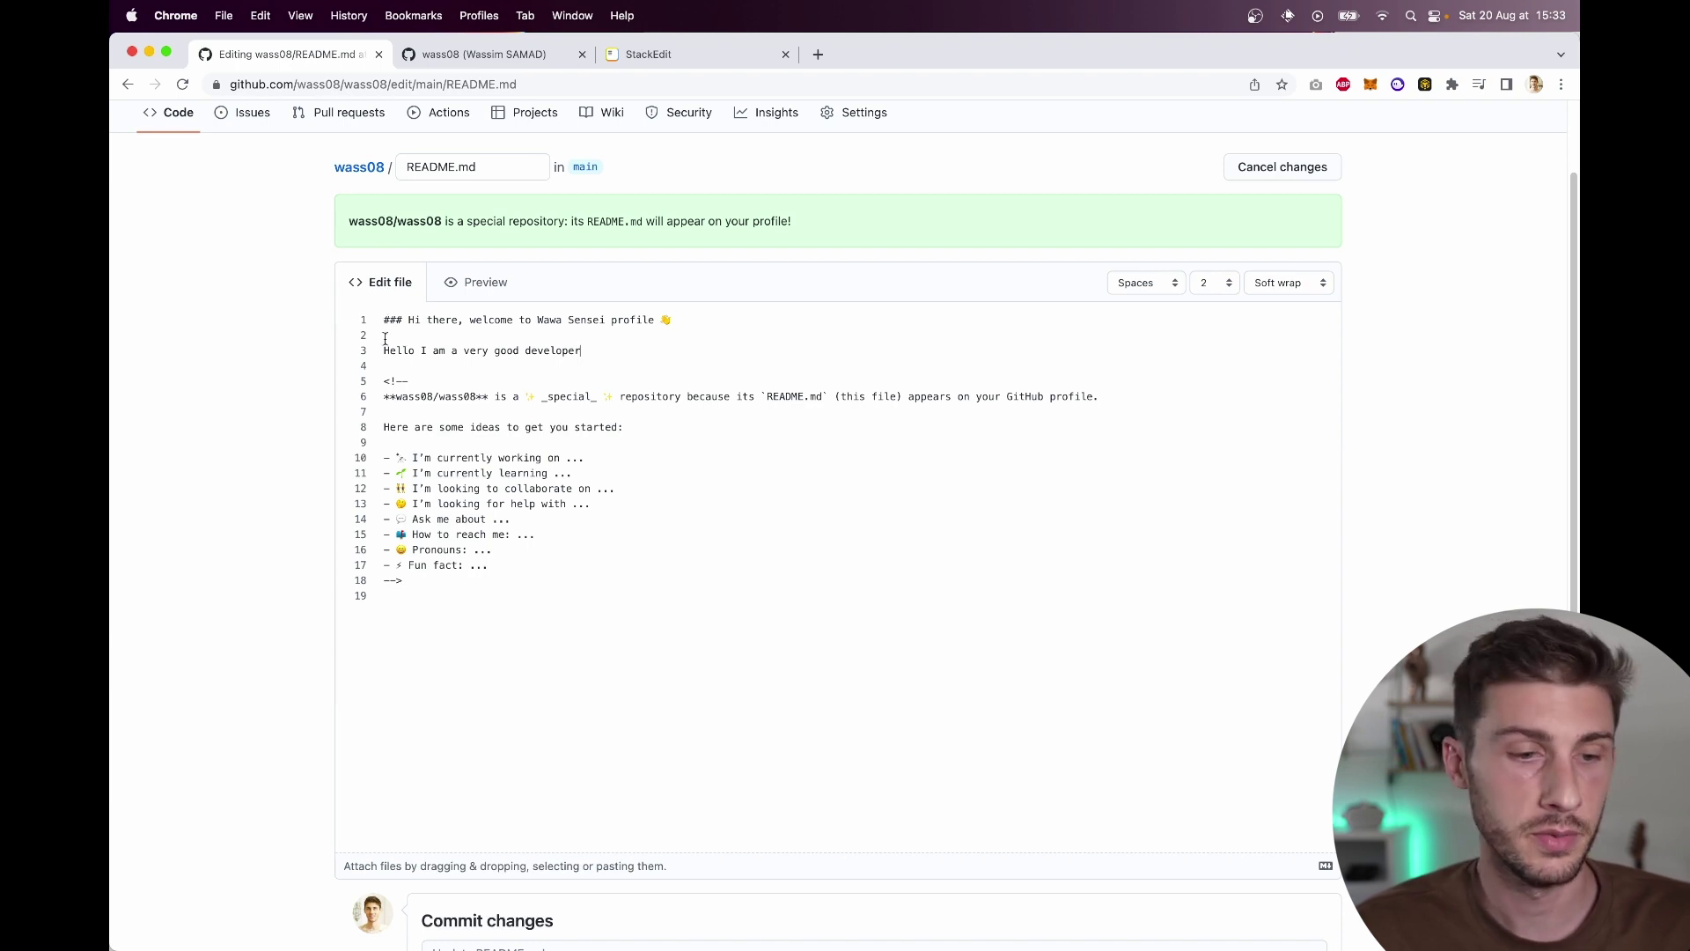
scroll(453, 479, down, 5)
scroll(489, 713, down, 3)
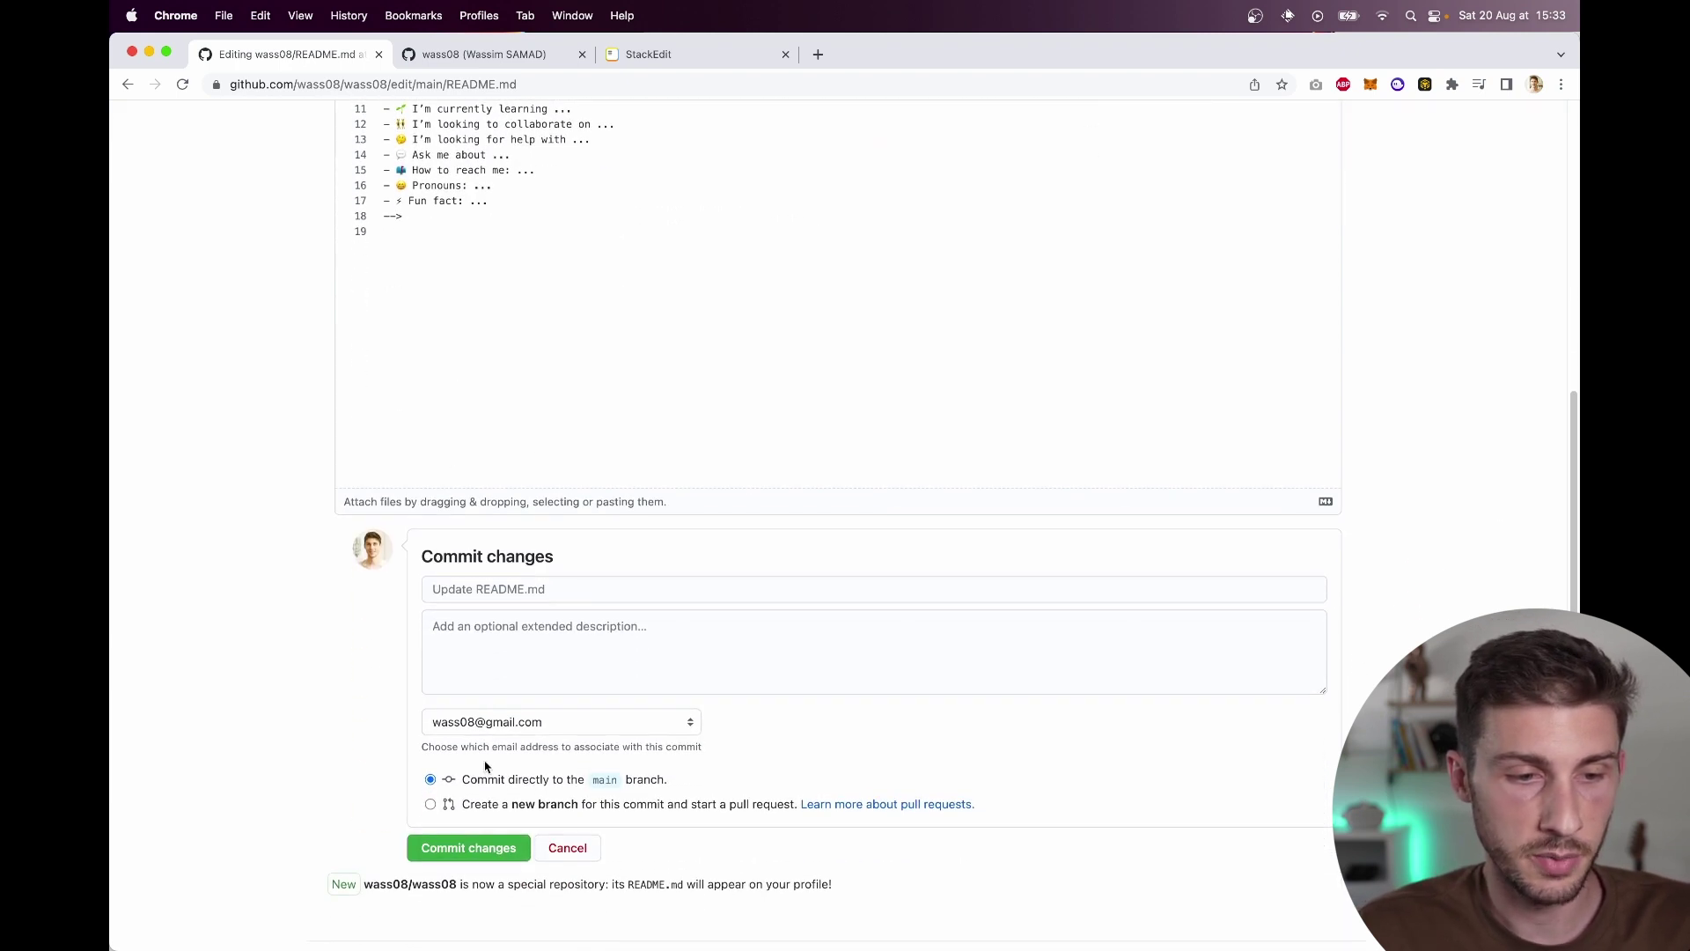
click(473, 854)
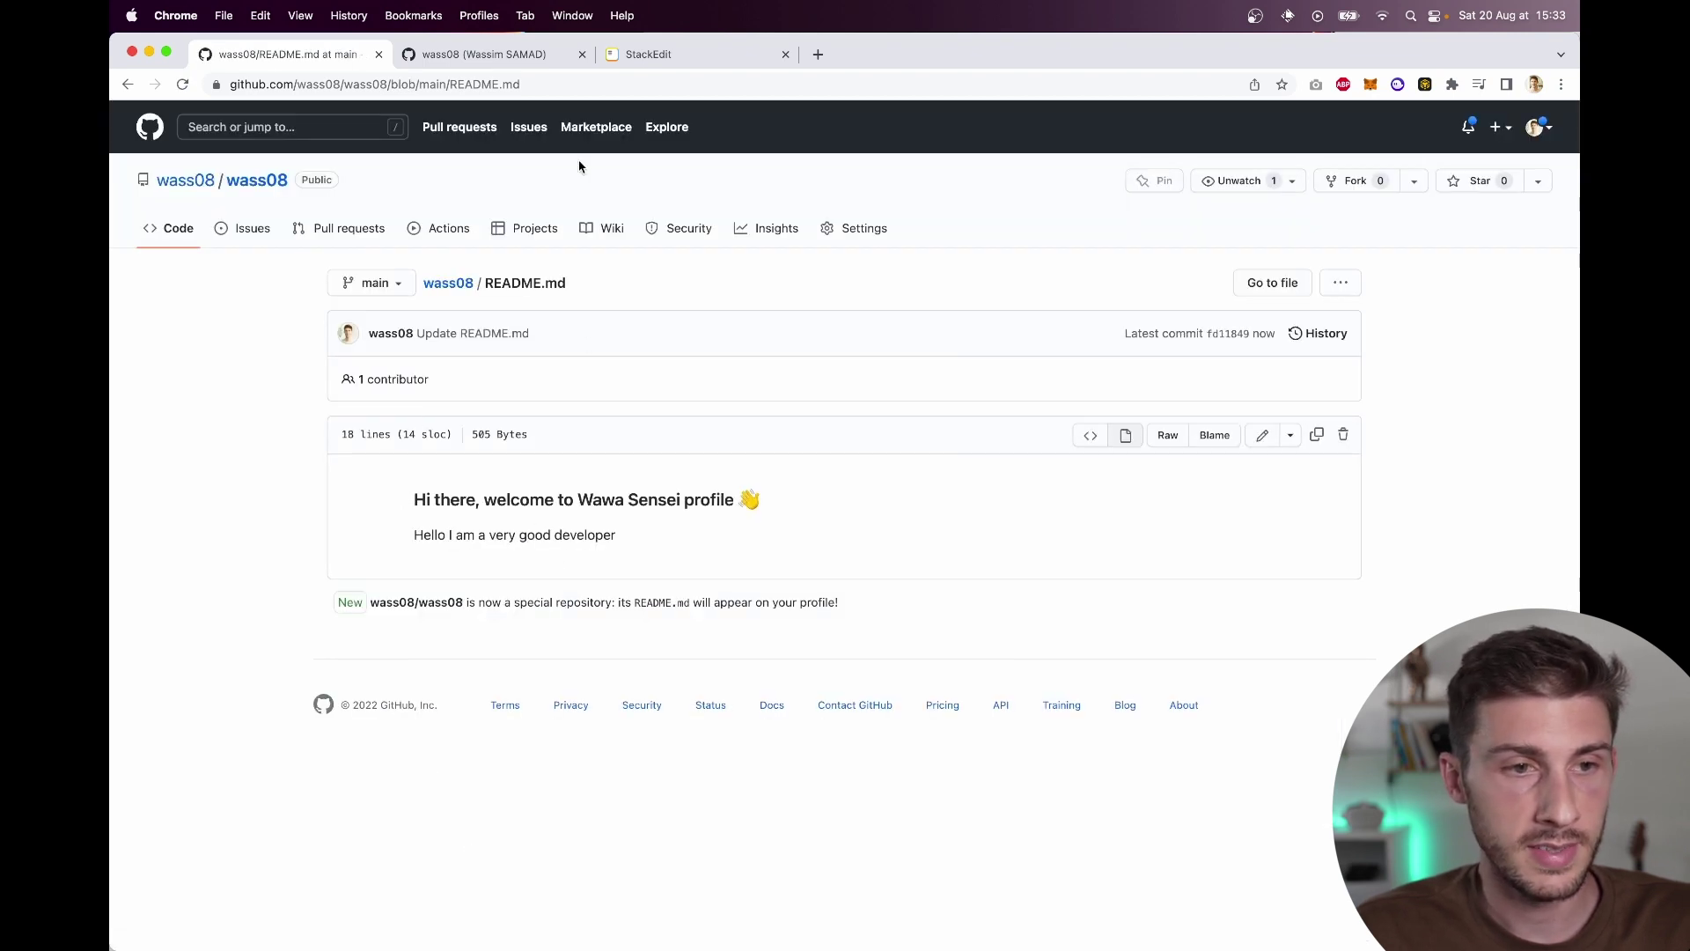
Step: Reload the profile page so it shows the new welcome README
click(518, 55)
key(super+r)
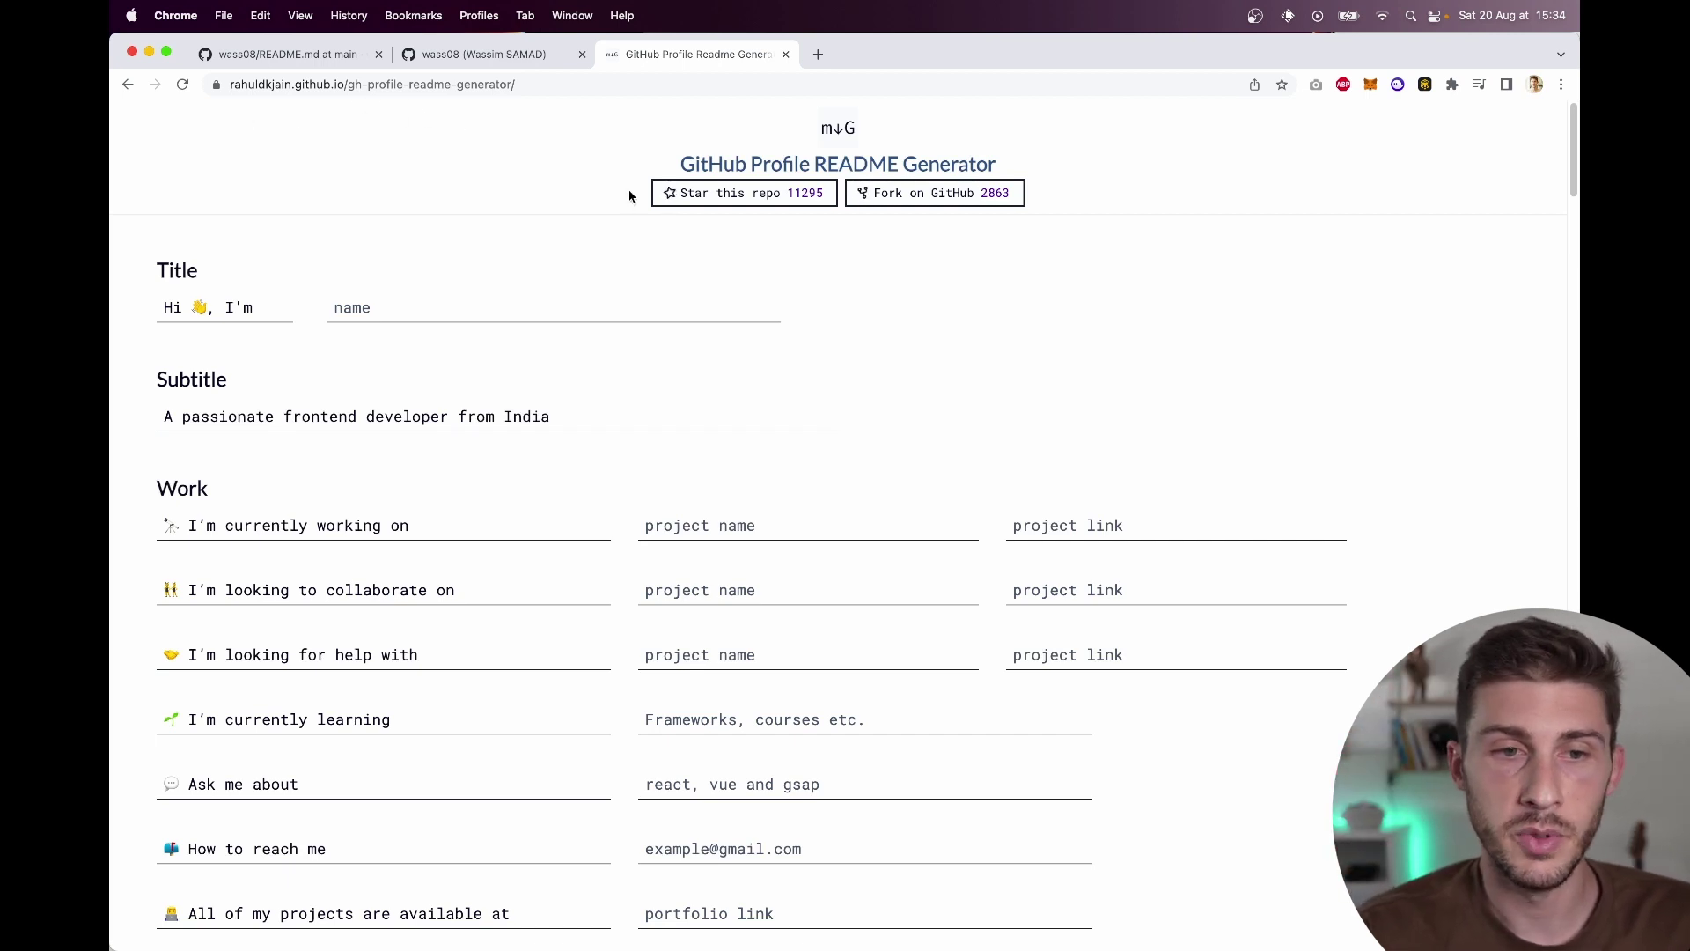
Step: Enter the creator's name in the Title name field
scroll(513, 581, down, 15)
scroll(513, 588, down, 10)
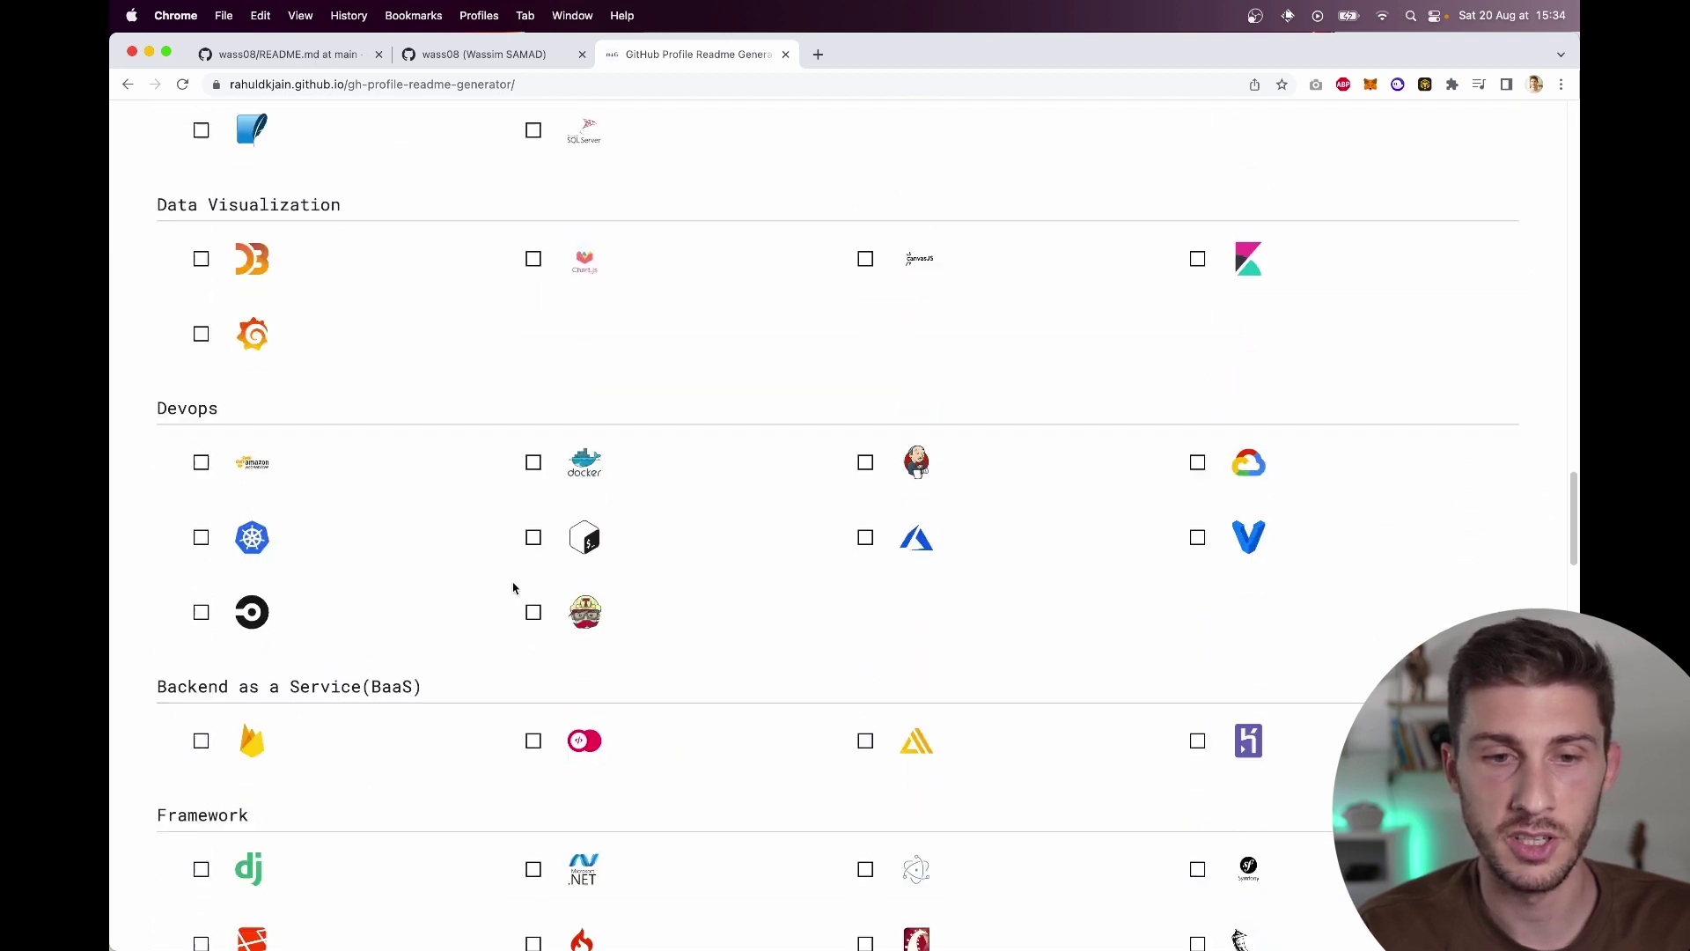
scroll(513, 585, up, 20)
click(384, 307)
text(Wawa Sensei)
key(Tab)
Step: Change the subtitle to 'A passionate fullstack developer from France'
click(243, 421)
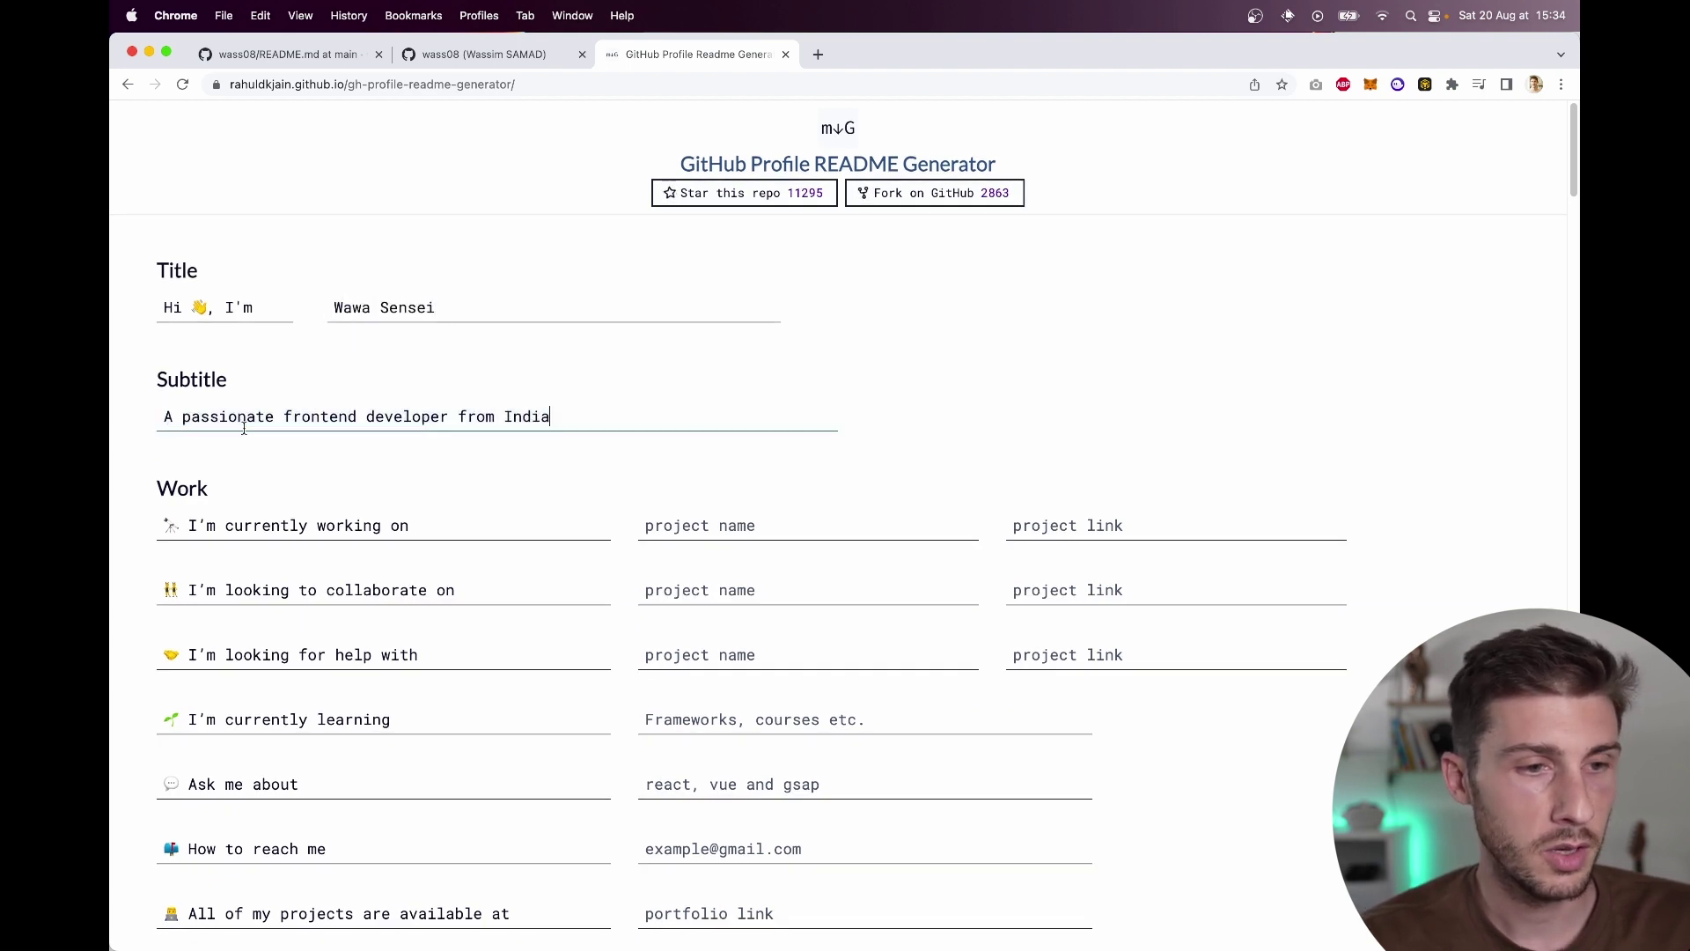
double_click(303, 416)
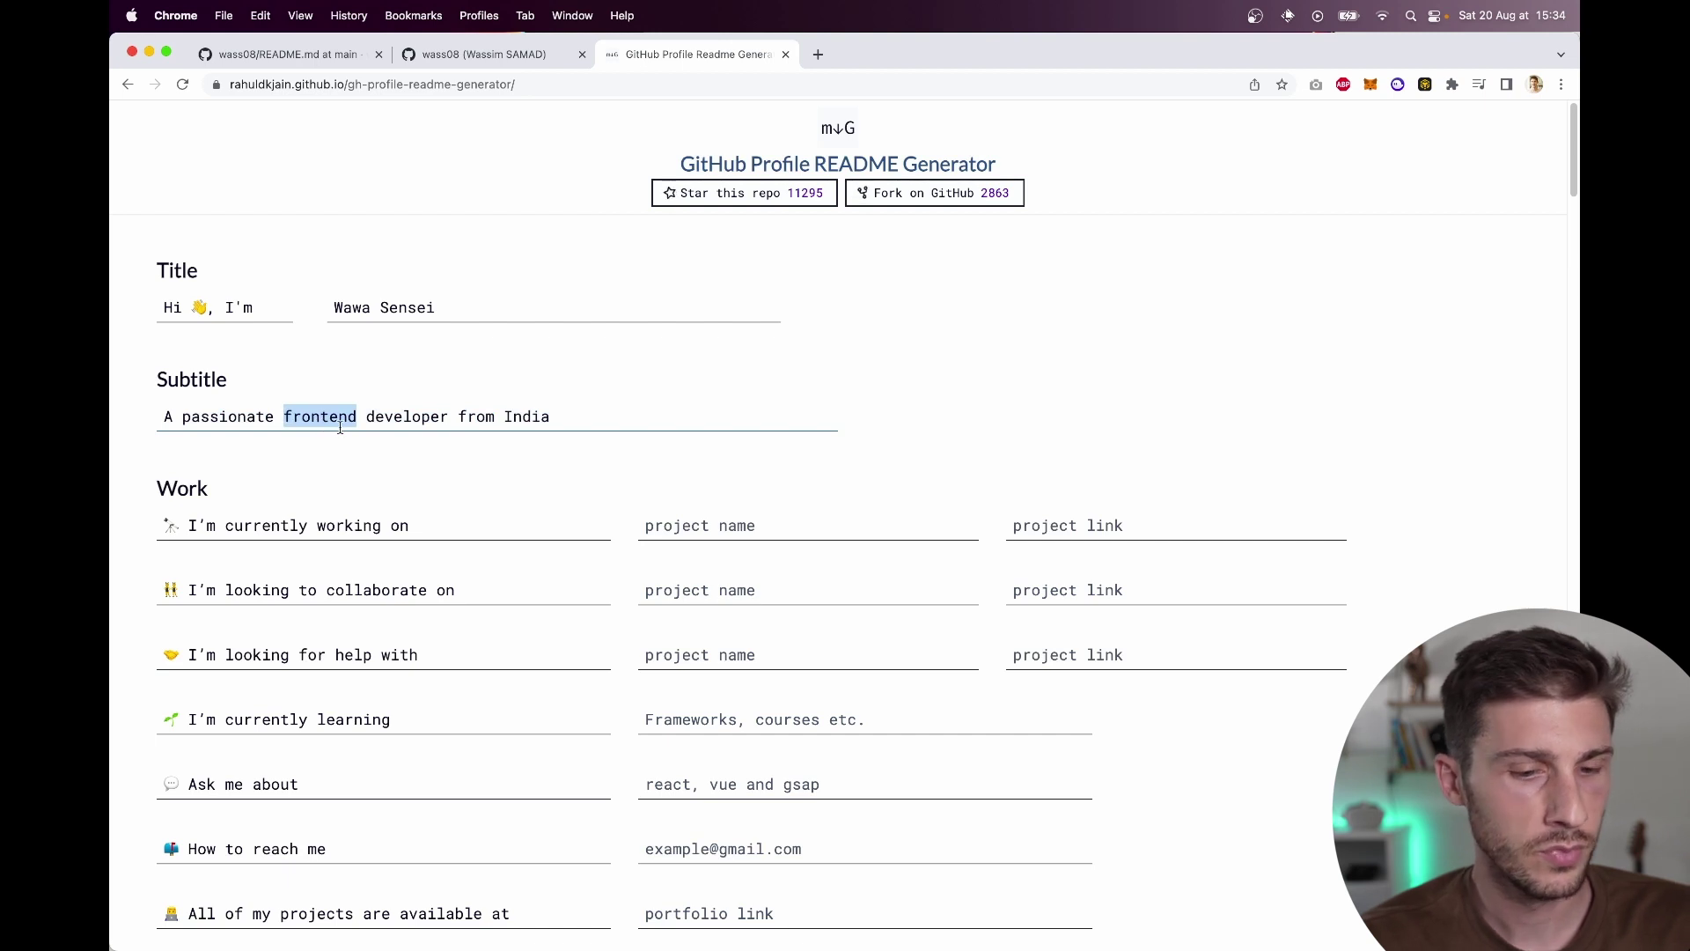
text(fullstack)
key(Right)
key(BackSpace)
key(BackSpace)
key(BackSpace)
key(BackSpace)
key(BackSpace)
text(France)
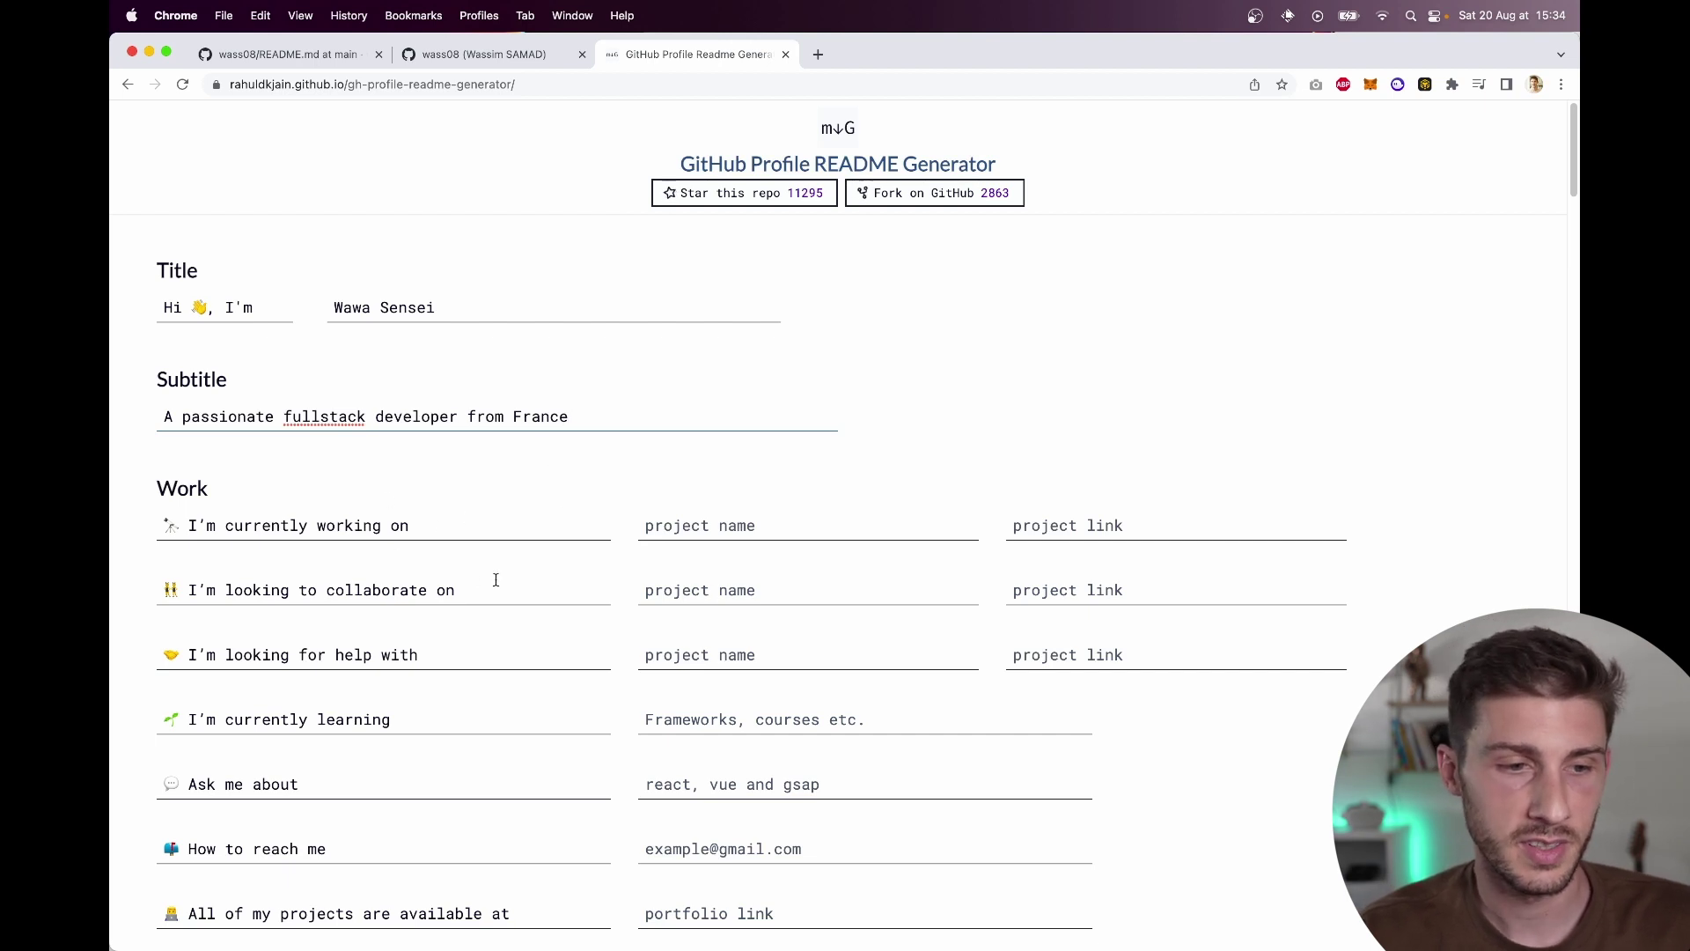
scroll(493, 573, down, 2)
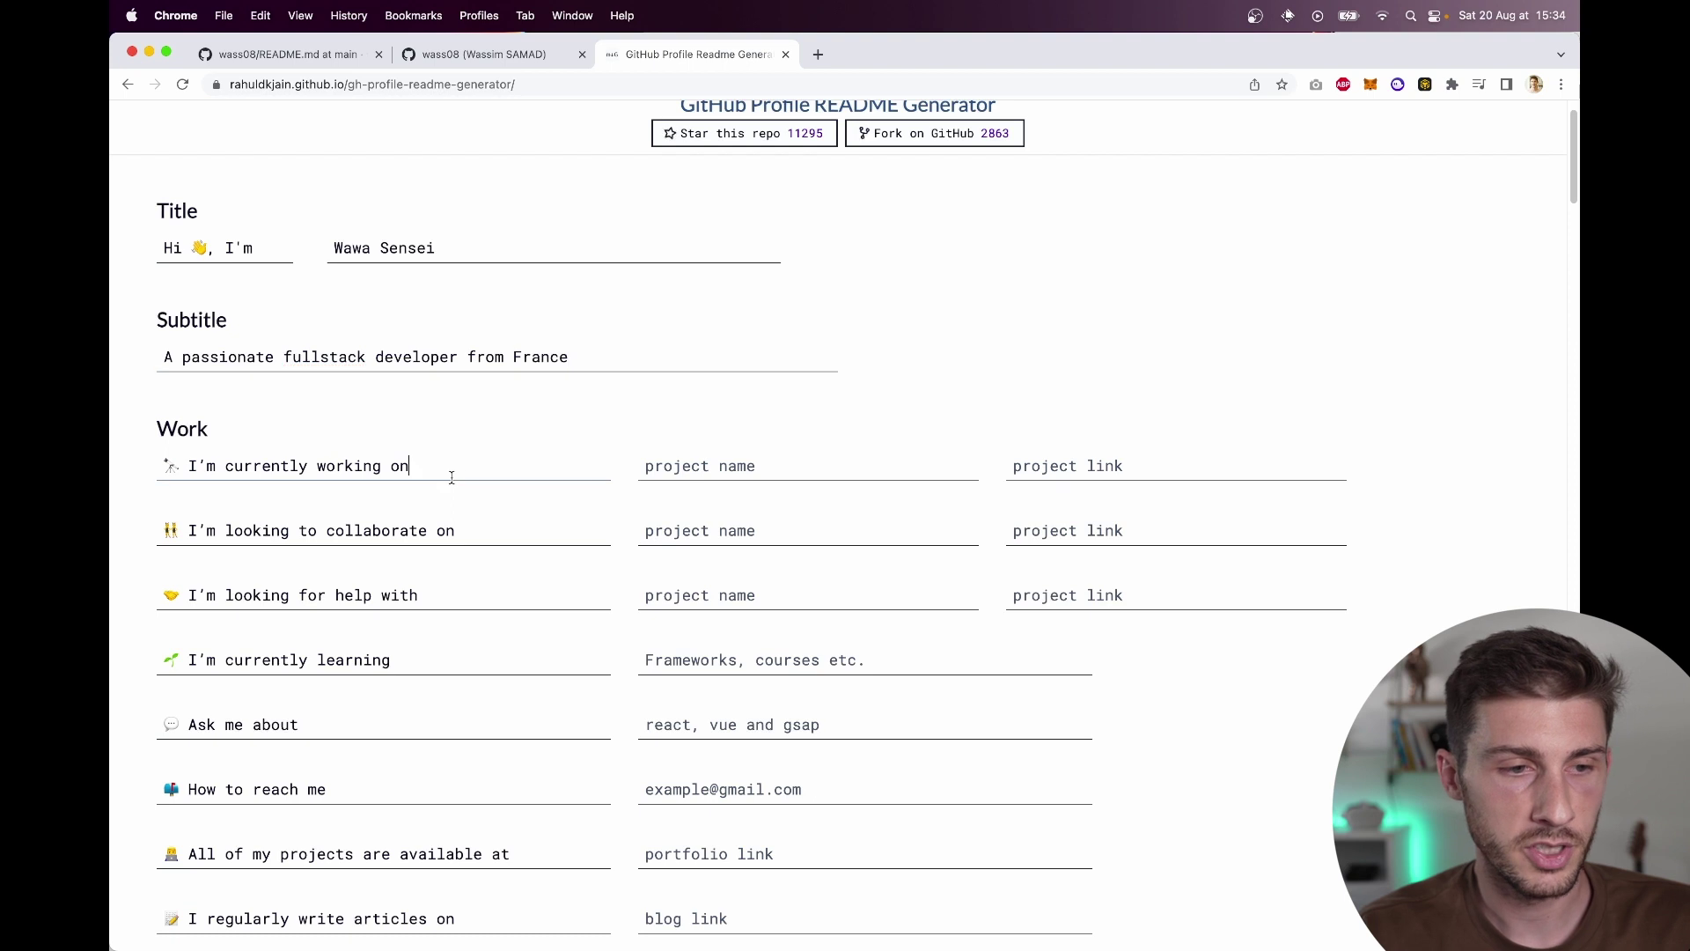
Step: Set the current project to 'my YouTube content' with the YouTube channel link
click(779, 468)
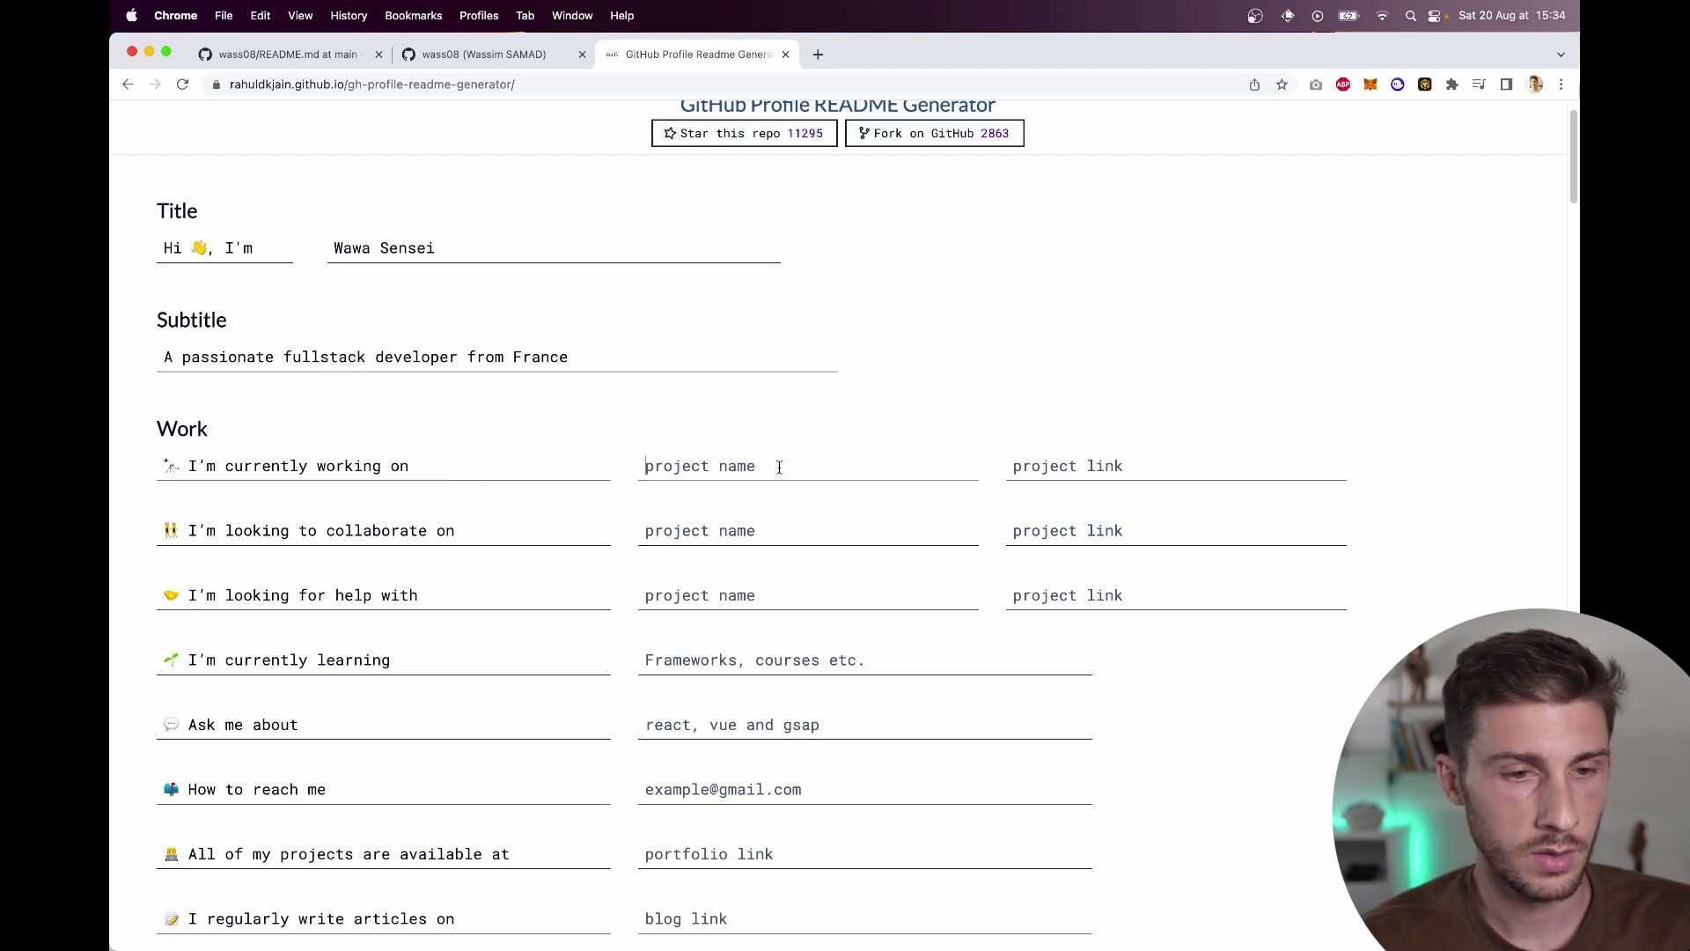
text(my YouTube content)
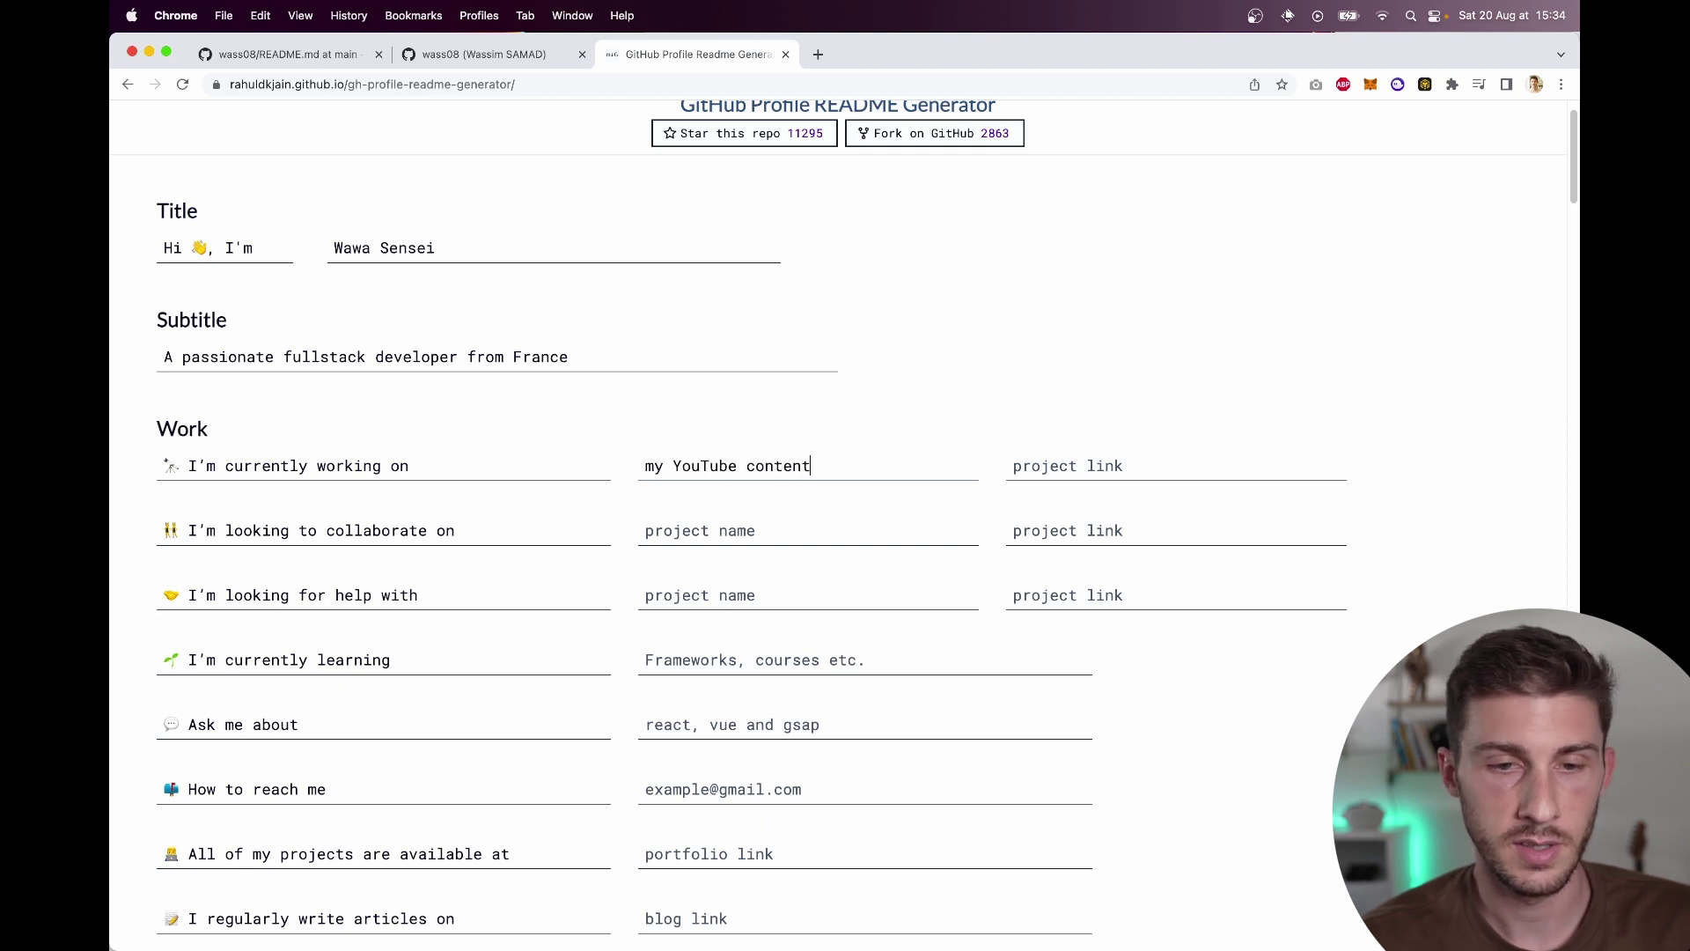
key(Tab)
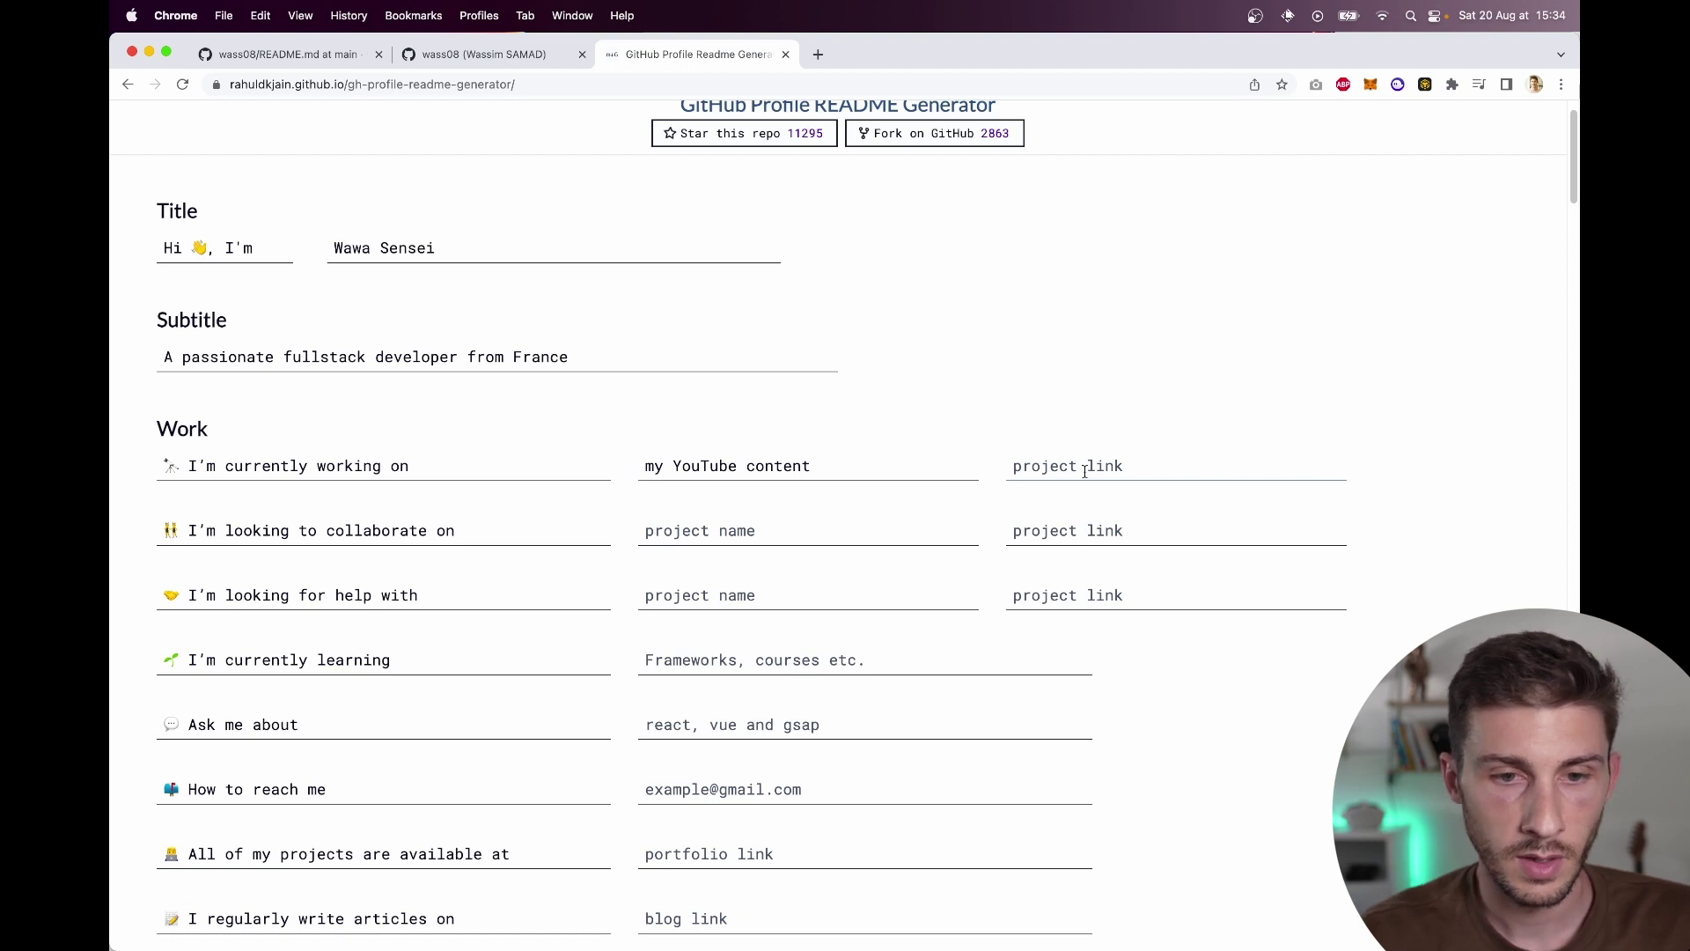
text(https://youtube.com/c/WawaSensei)
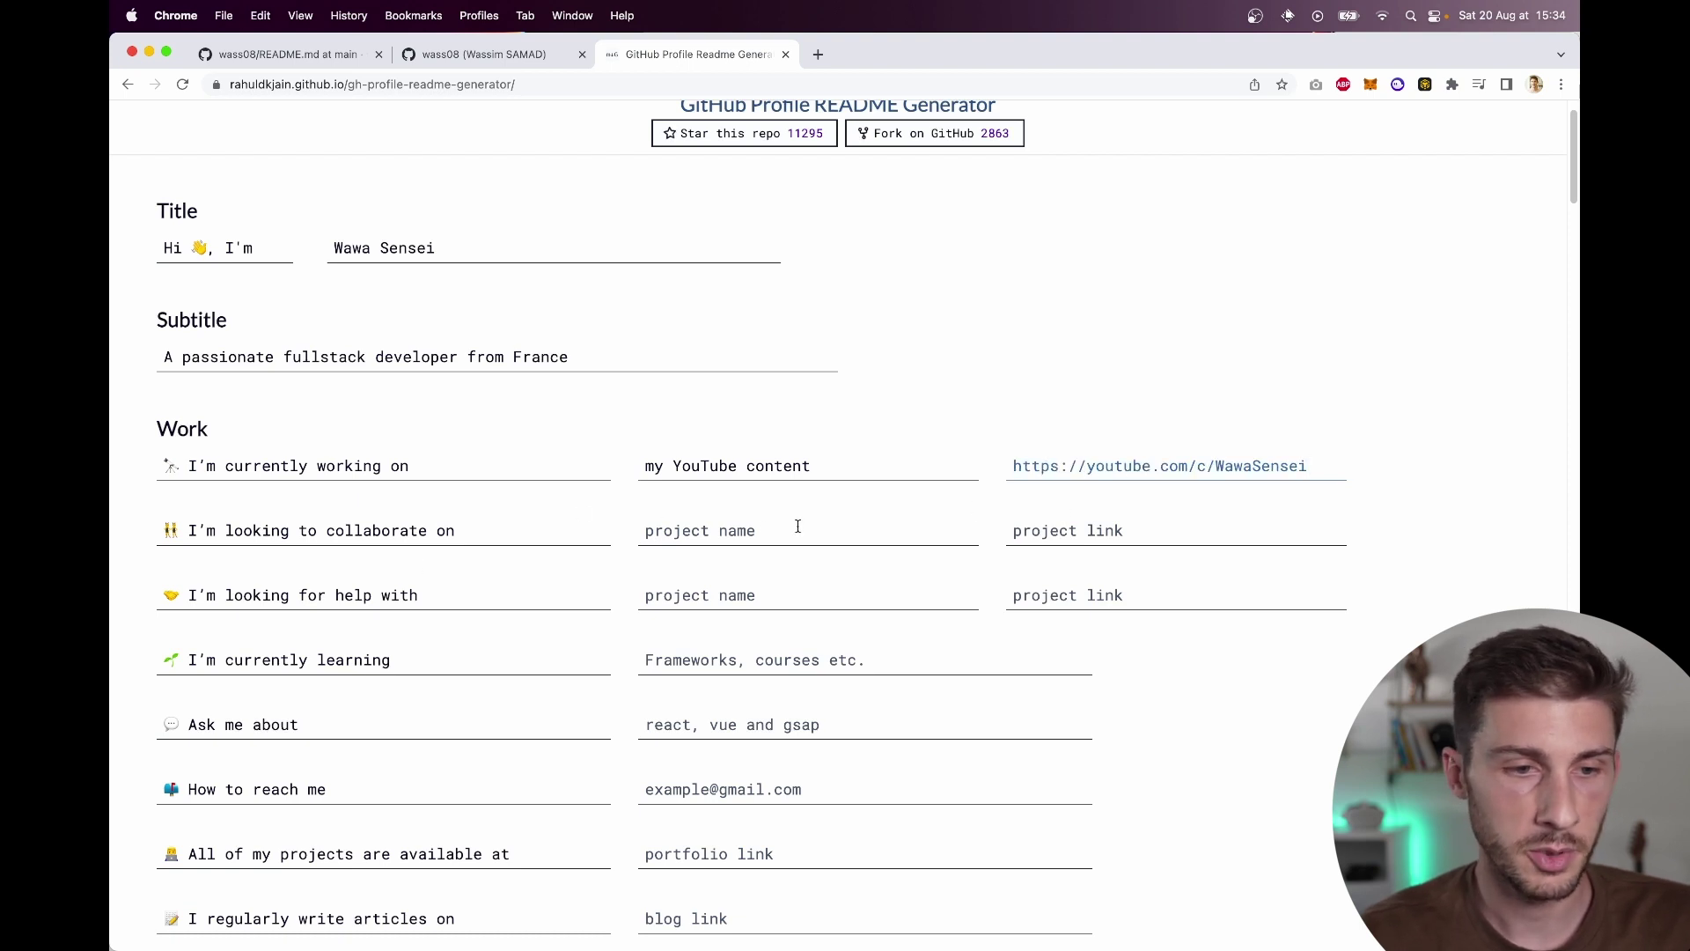
scroll(616, 540, down, 2)
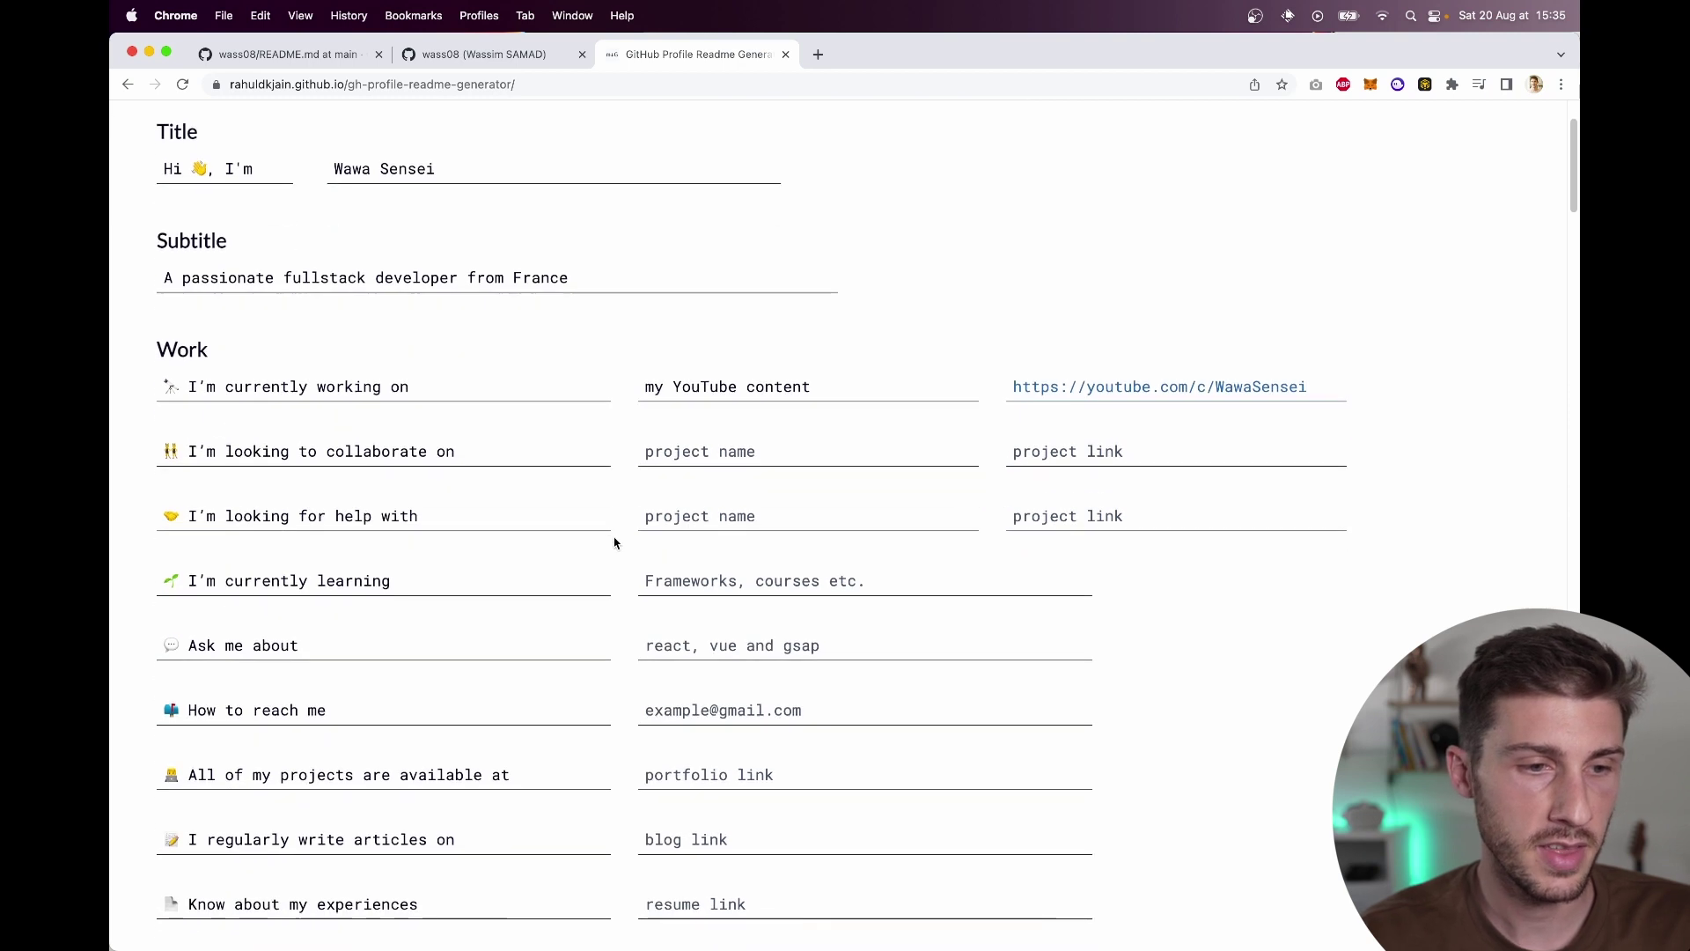
scroll(589, 505, down, 3)
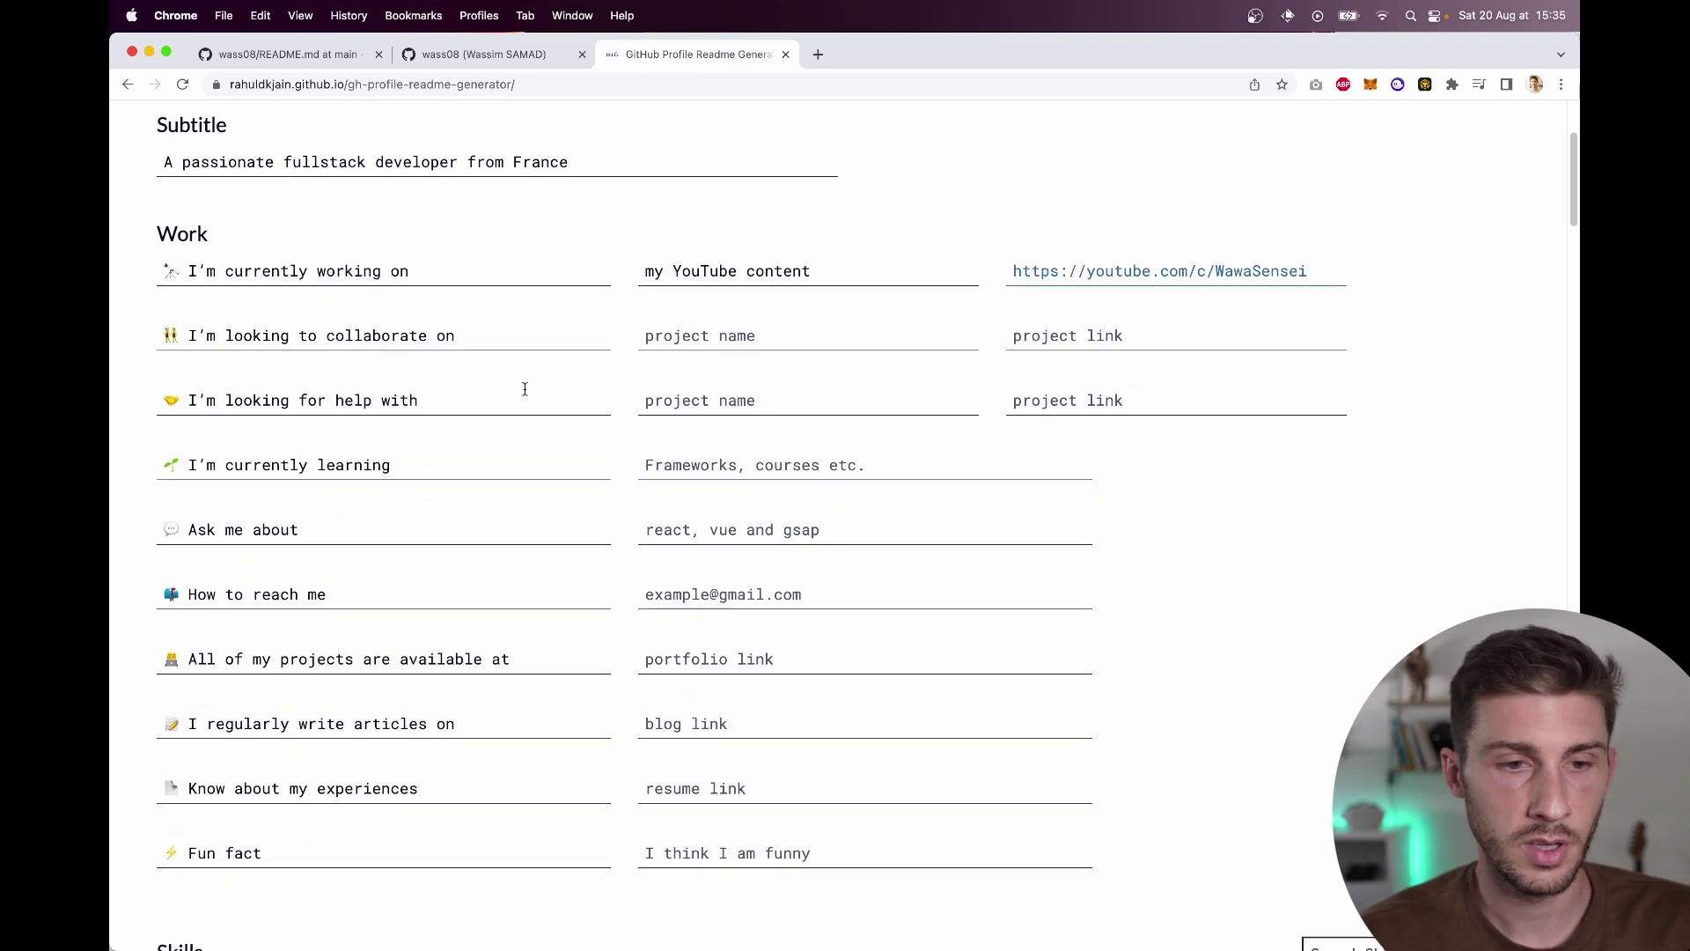
Step: List 'Blender, ThreeJs, Next.js' as learning topics and React, React Native, Node as ask-me-about
click(695, 457)
text(Blender, ThreeJs)
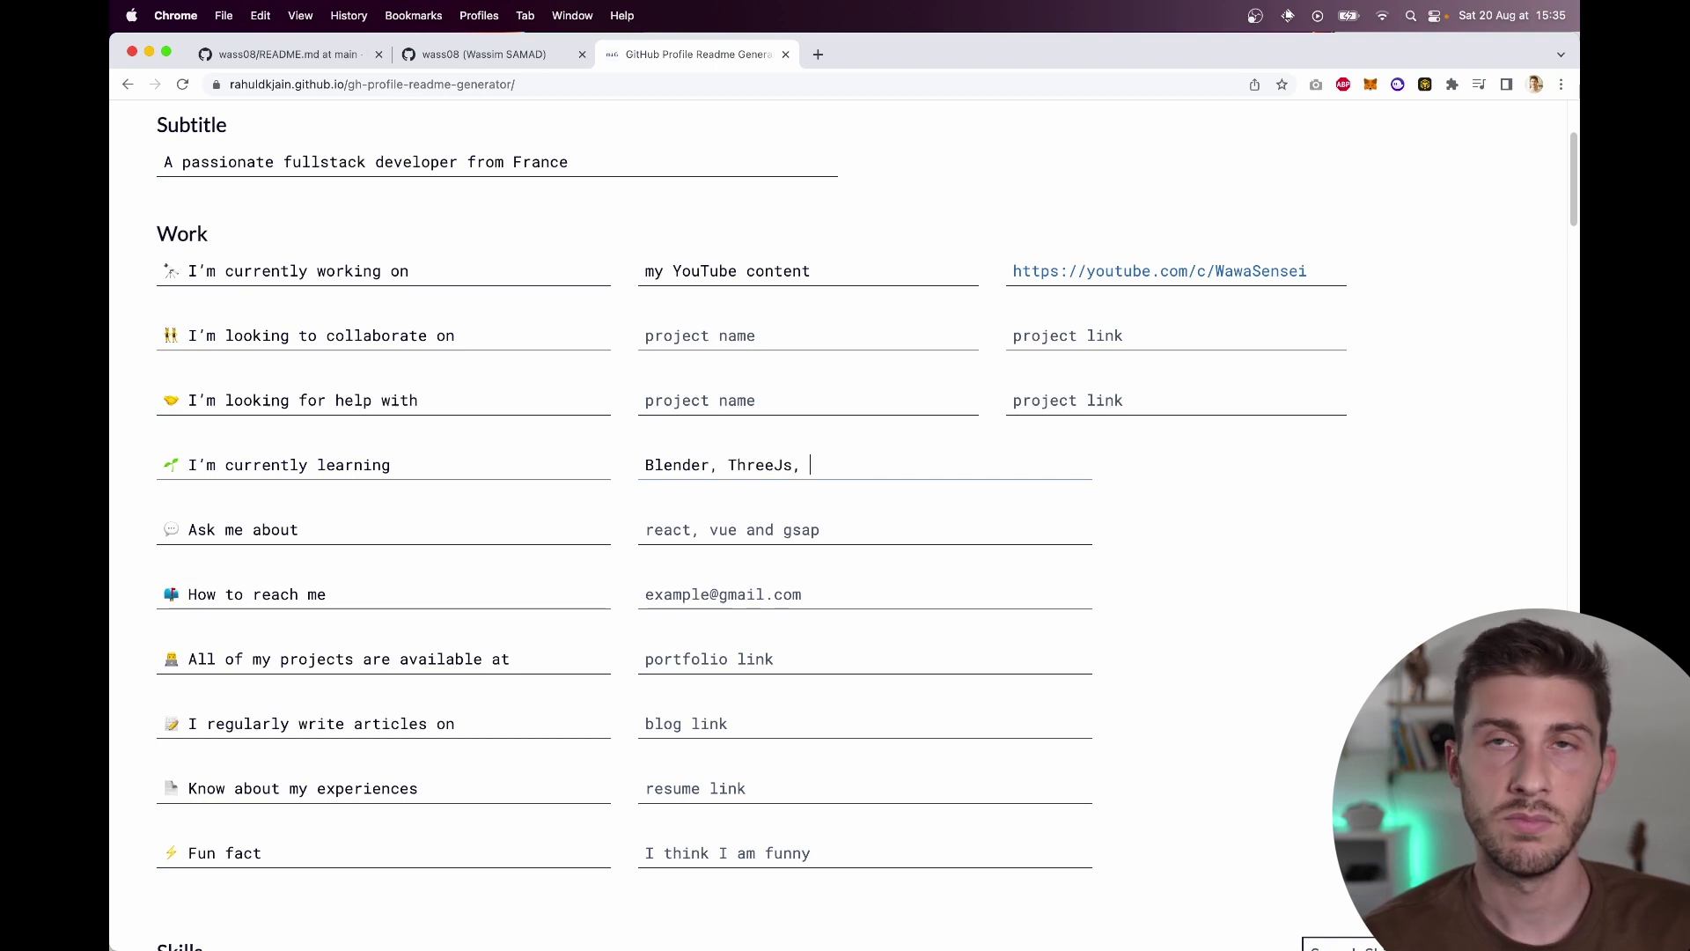
text(, Next.js)
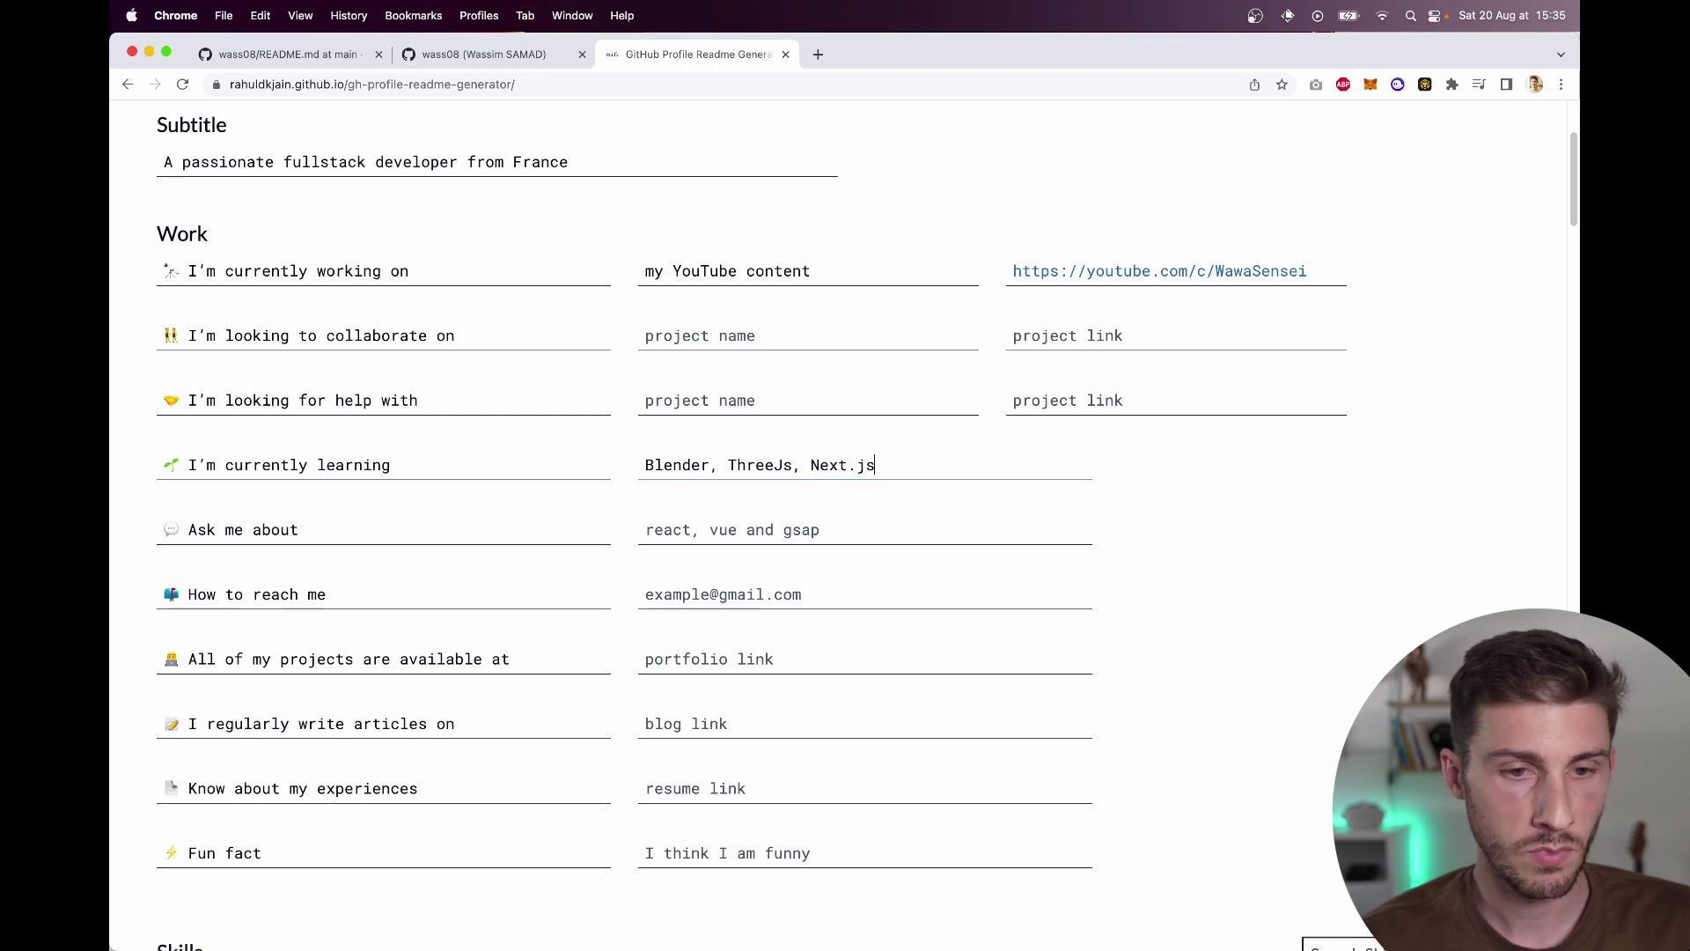
text(, ...)
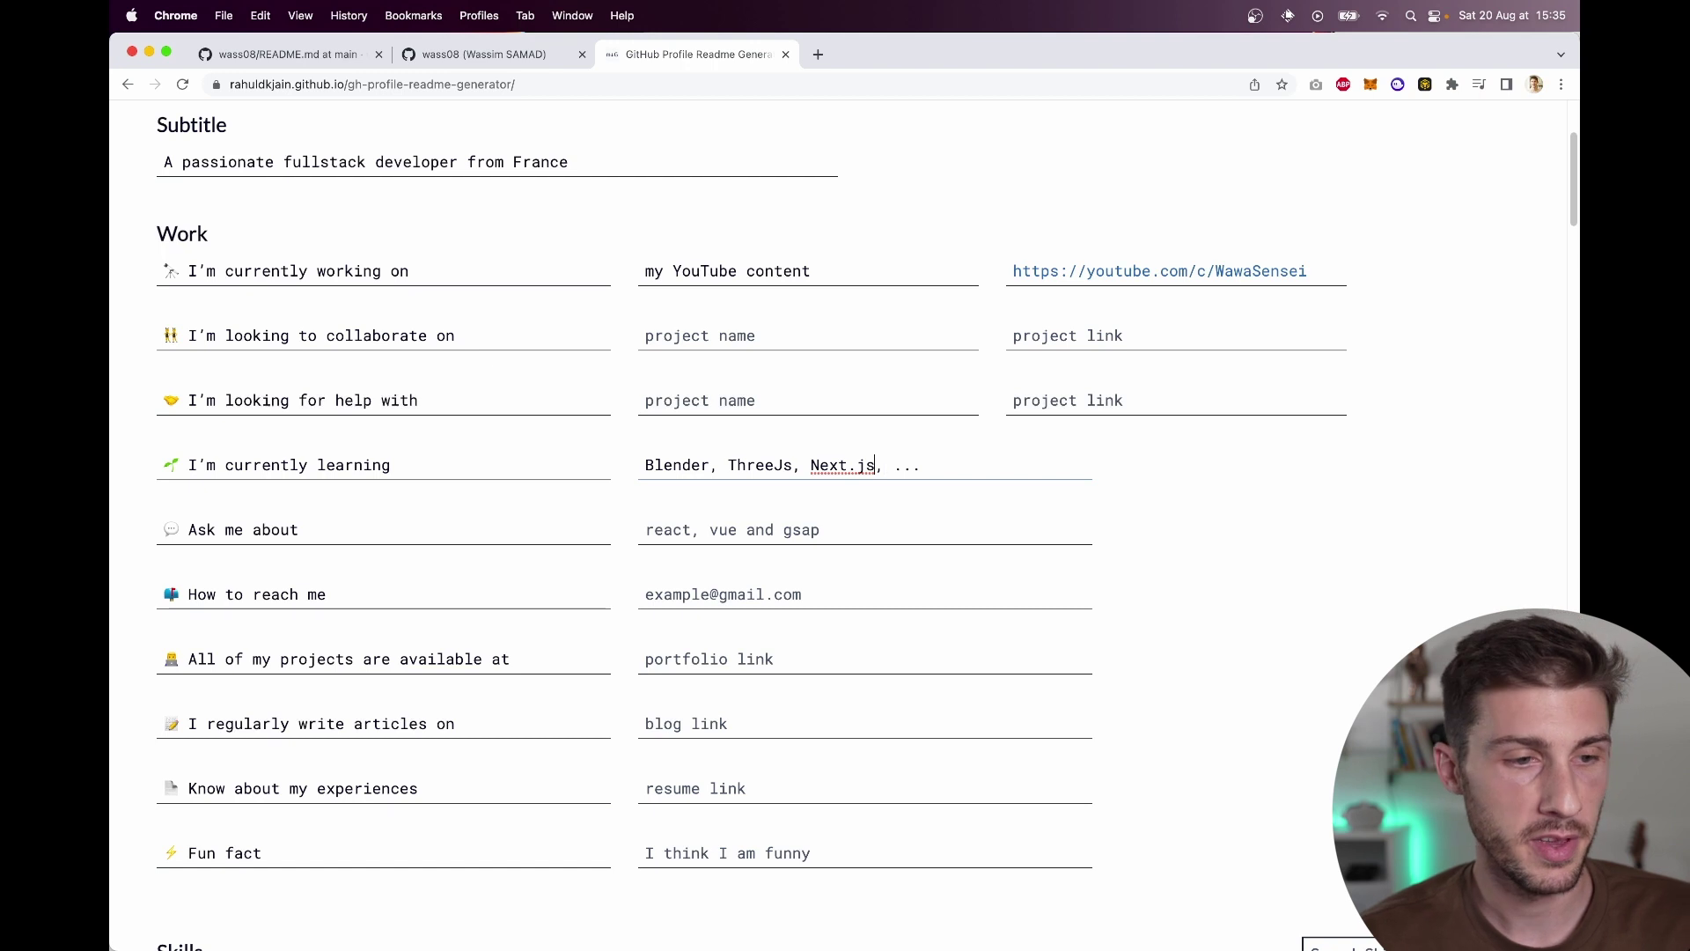
key(Tab)
click(673, 539)
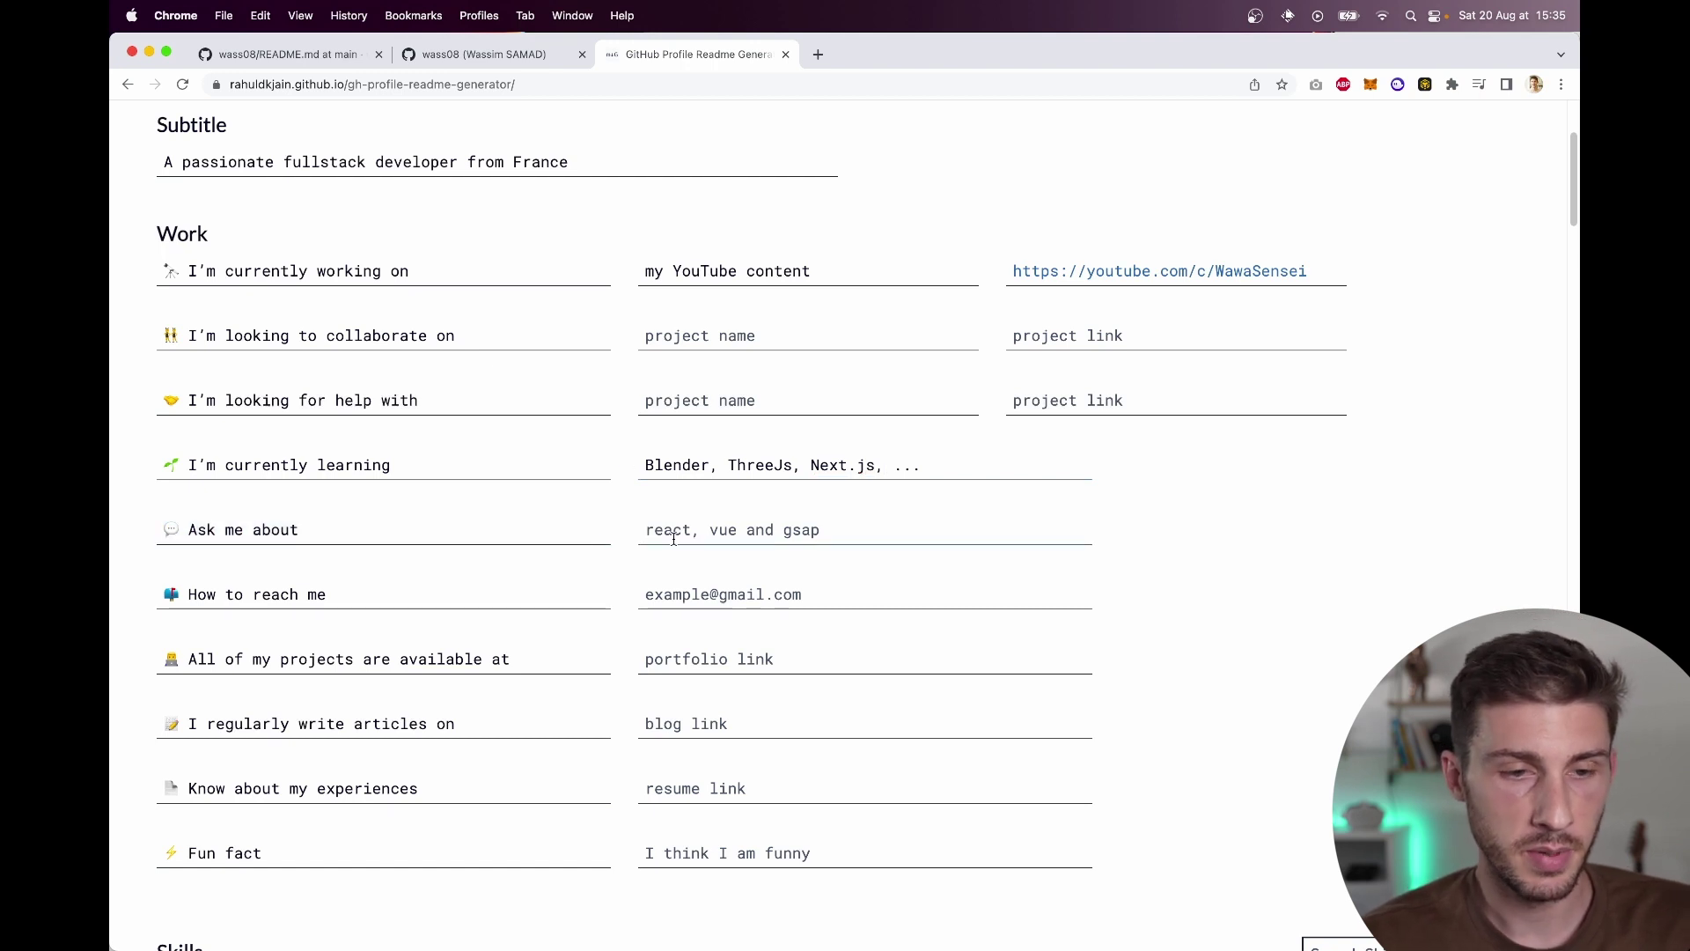
text(React N)
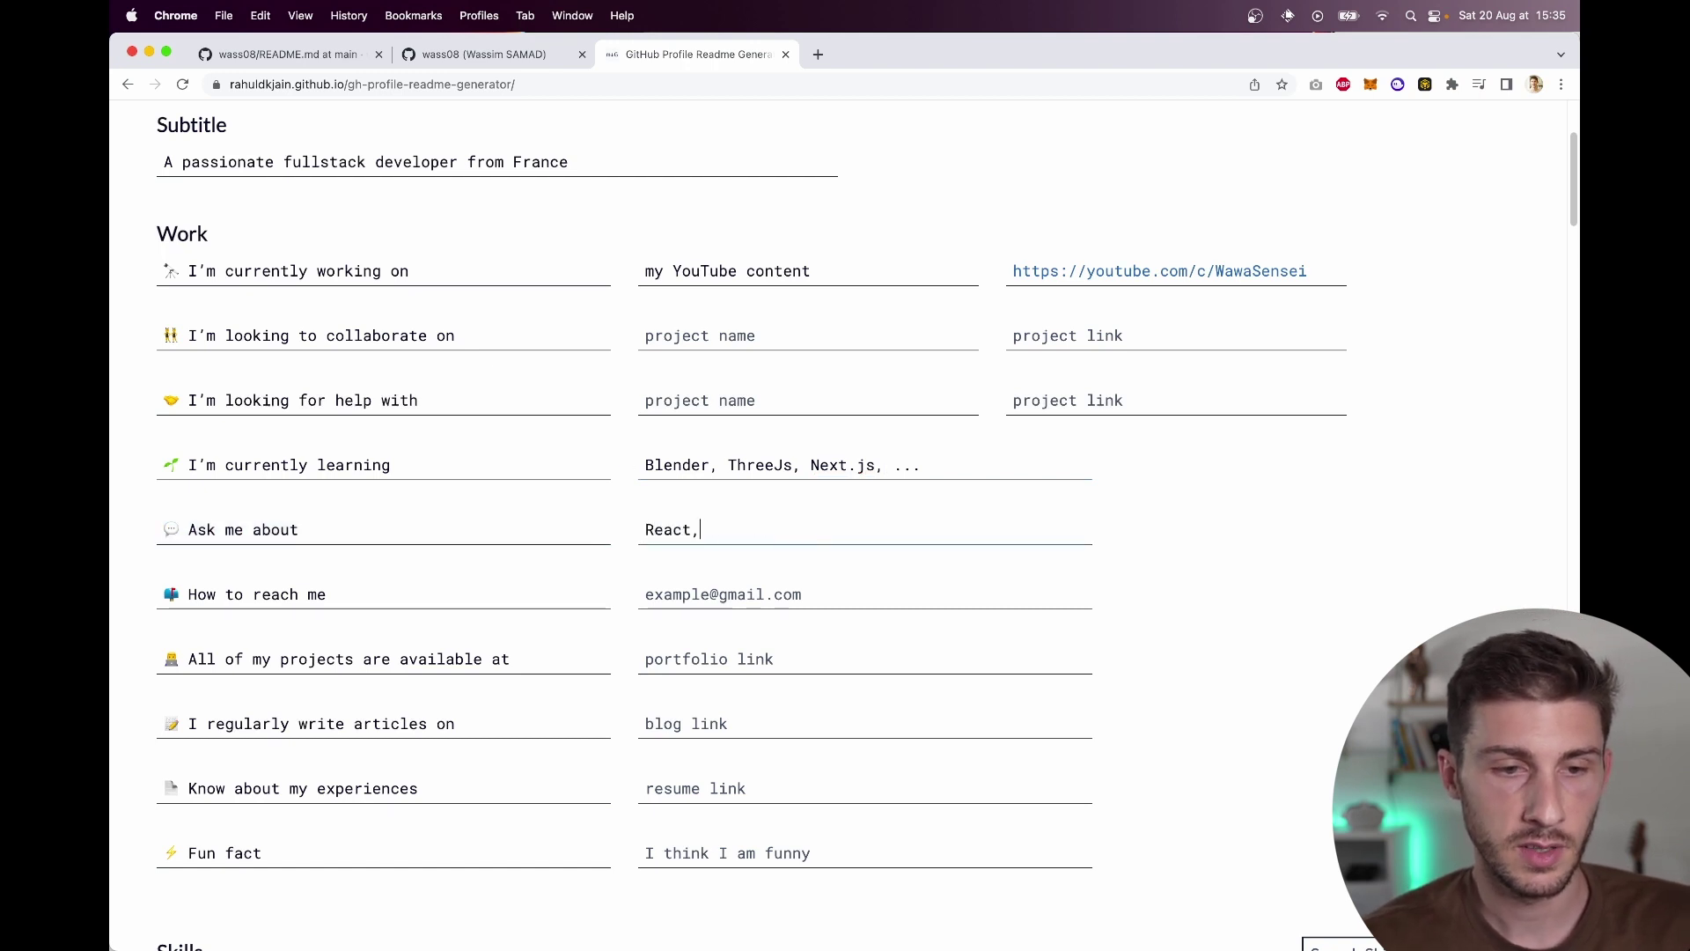
text(eact Native,)
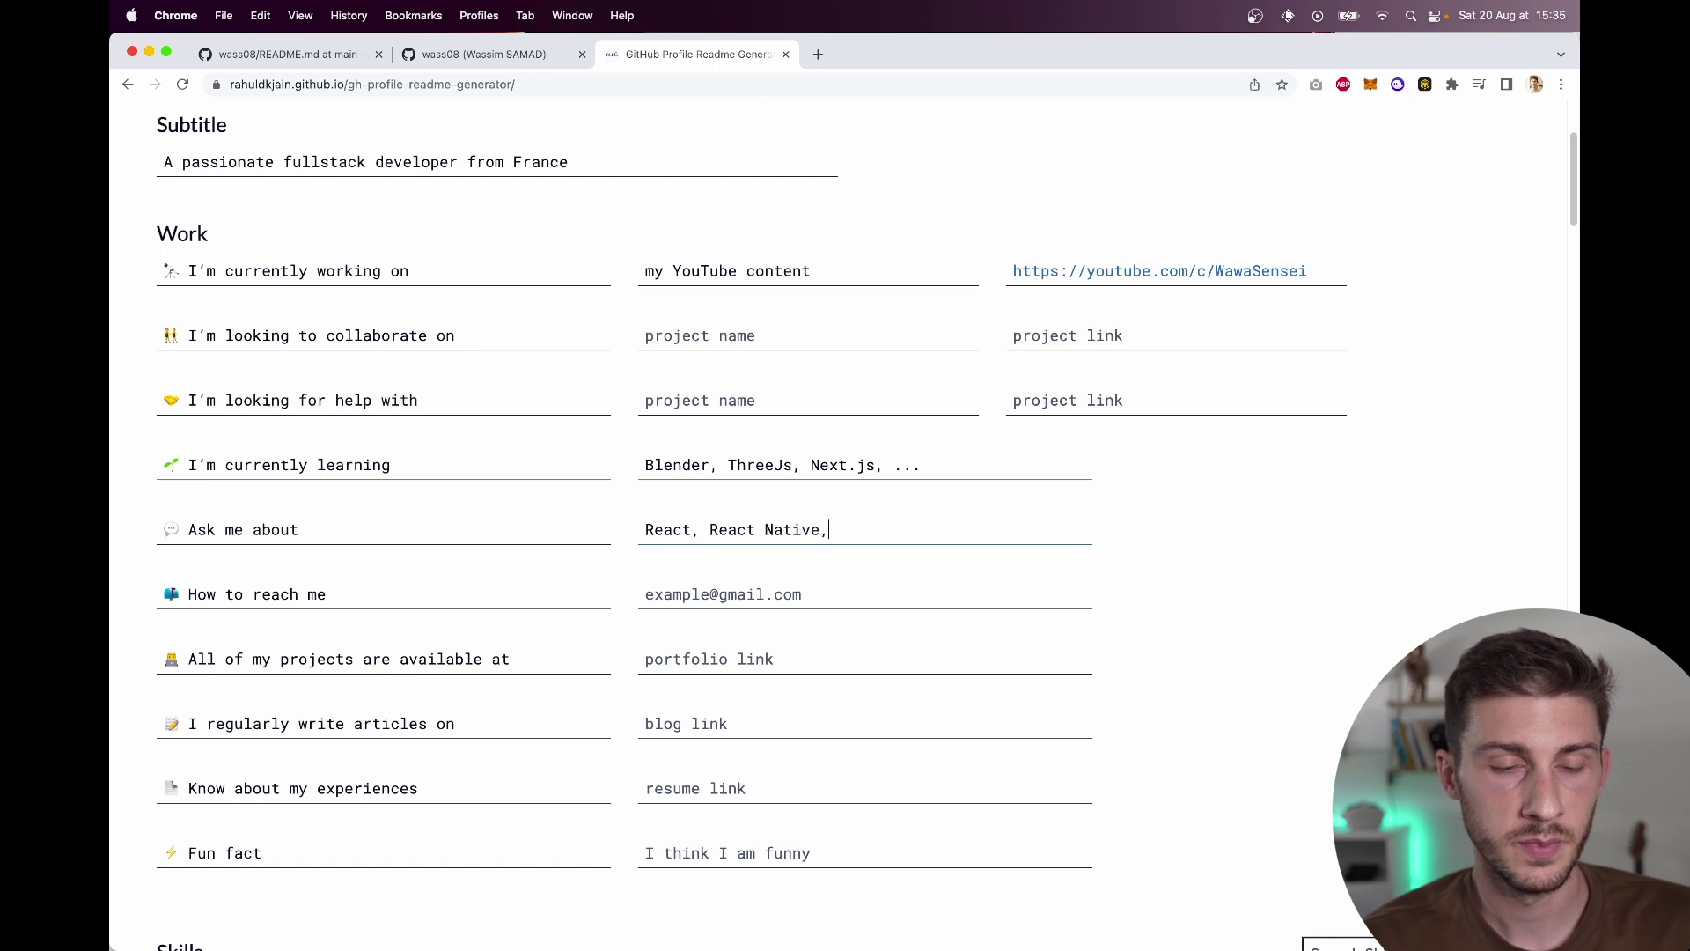
text( NodeJs)
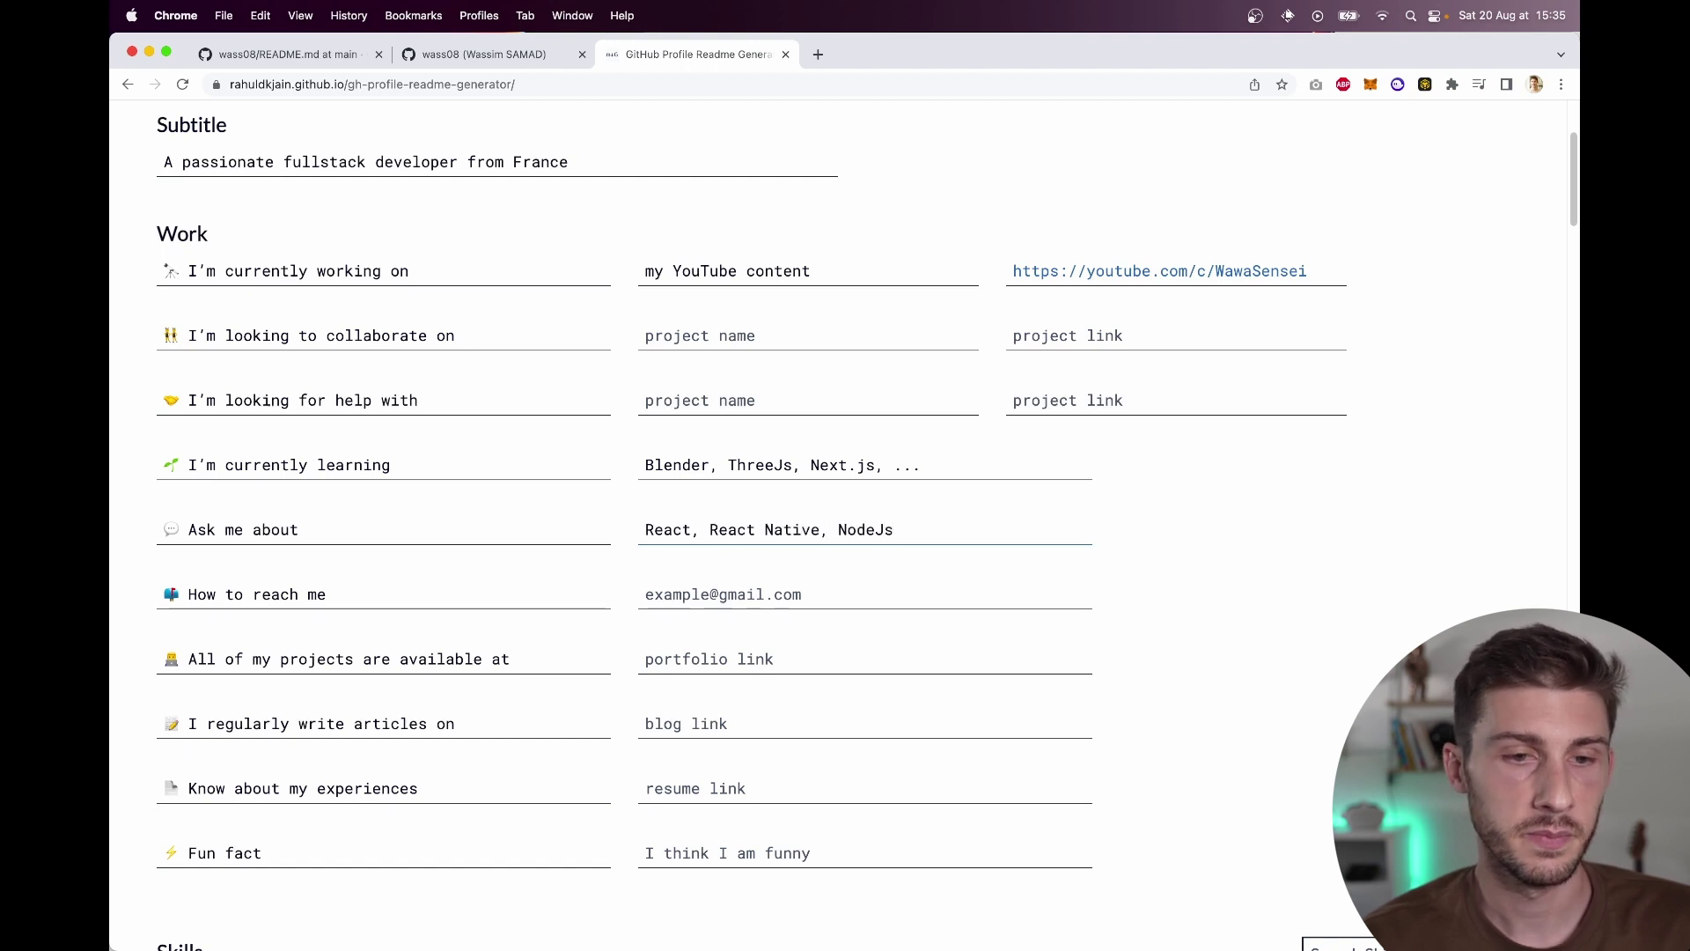
Step: Fill in the contact e-mail address in the How to reach me field
click(730, 597)
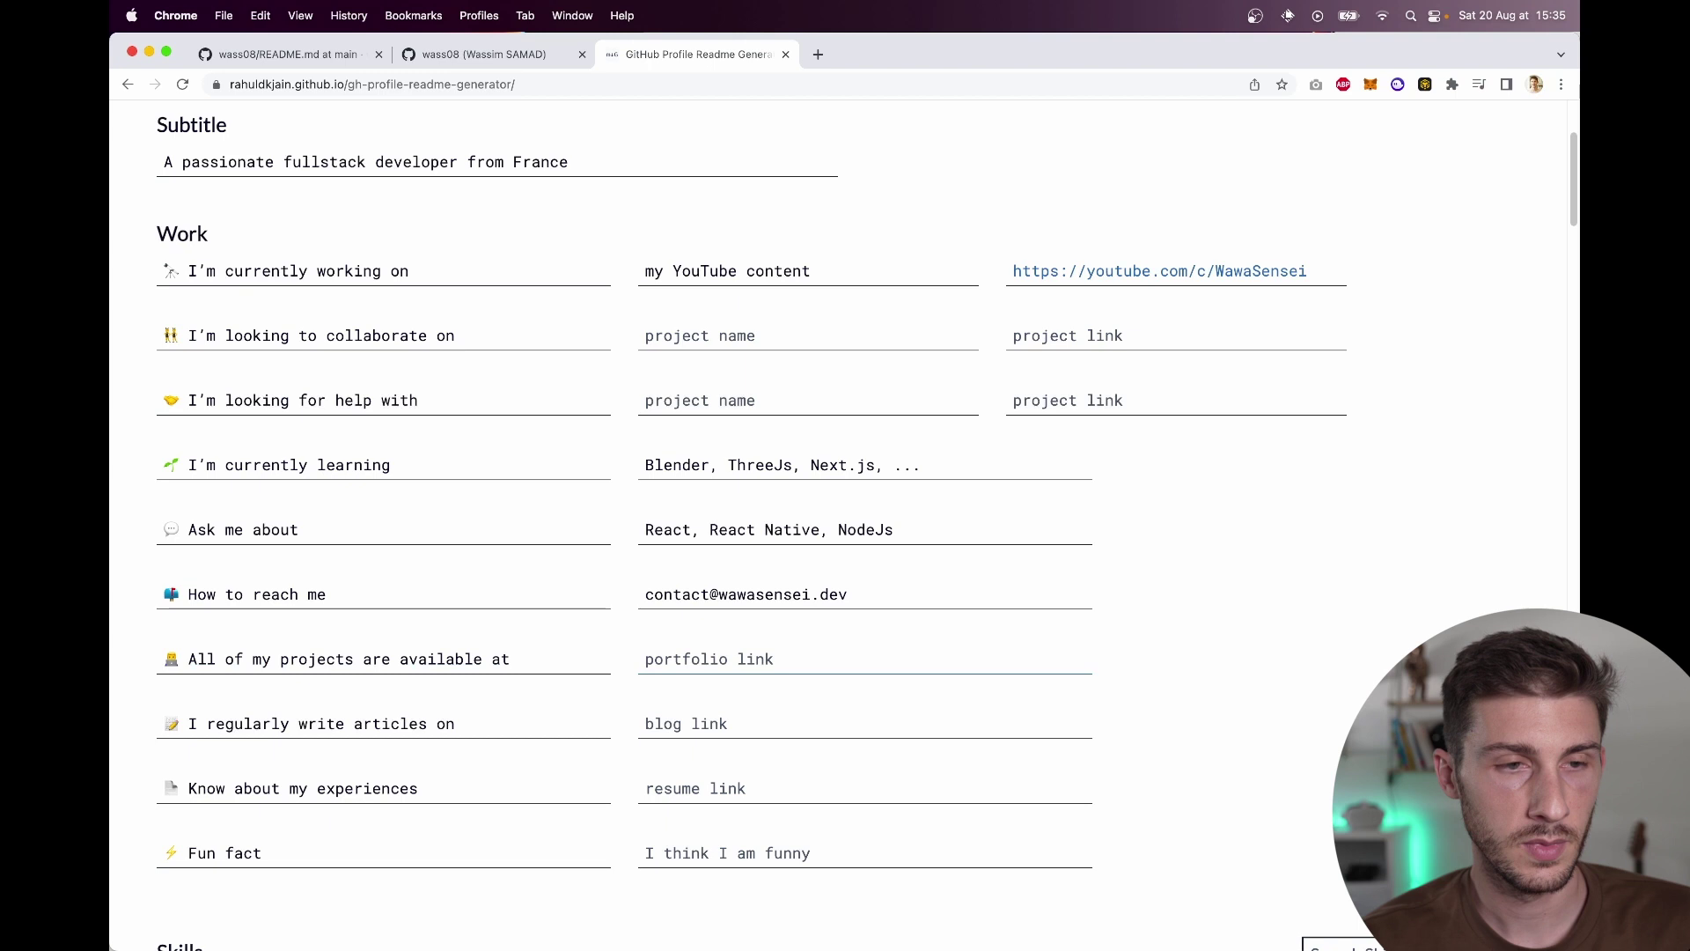
Step: Load the portfolio site and paste its address into the projects field
key(super+t)
text(wassim)
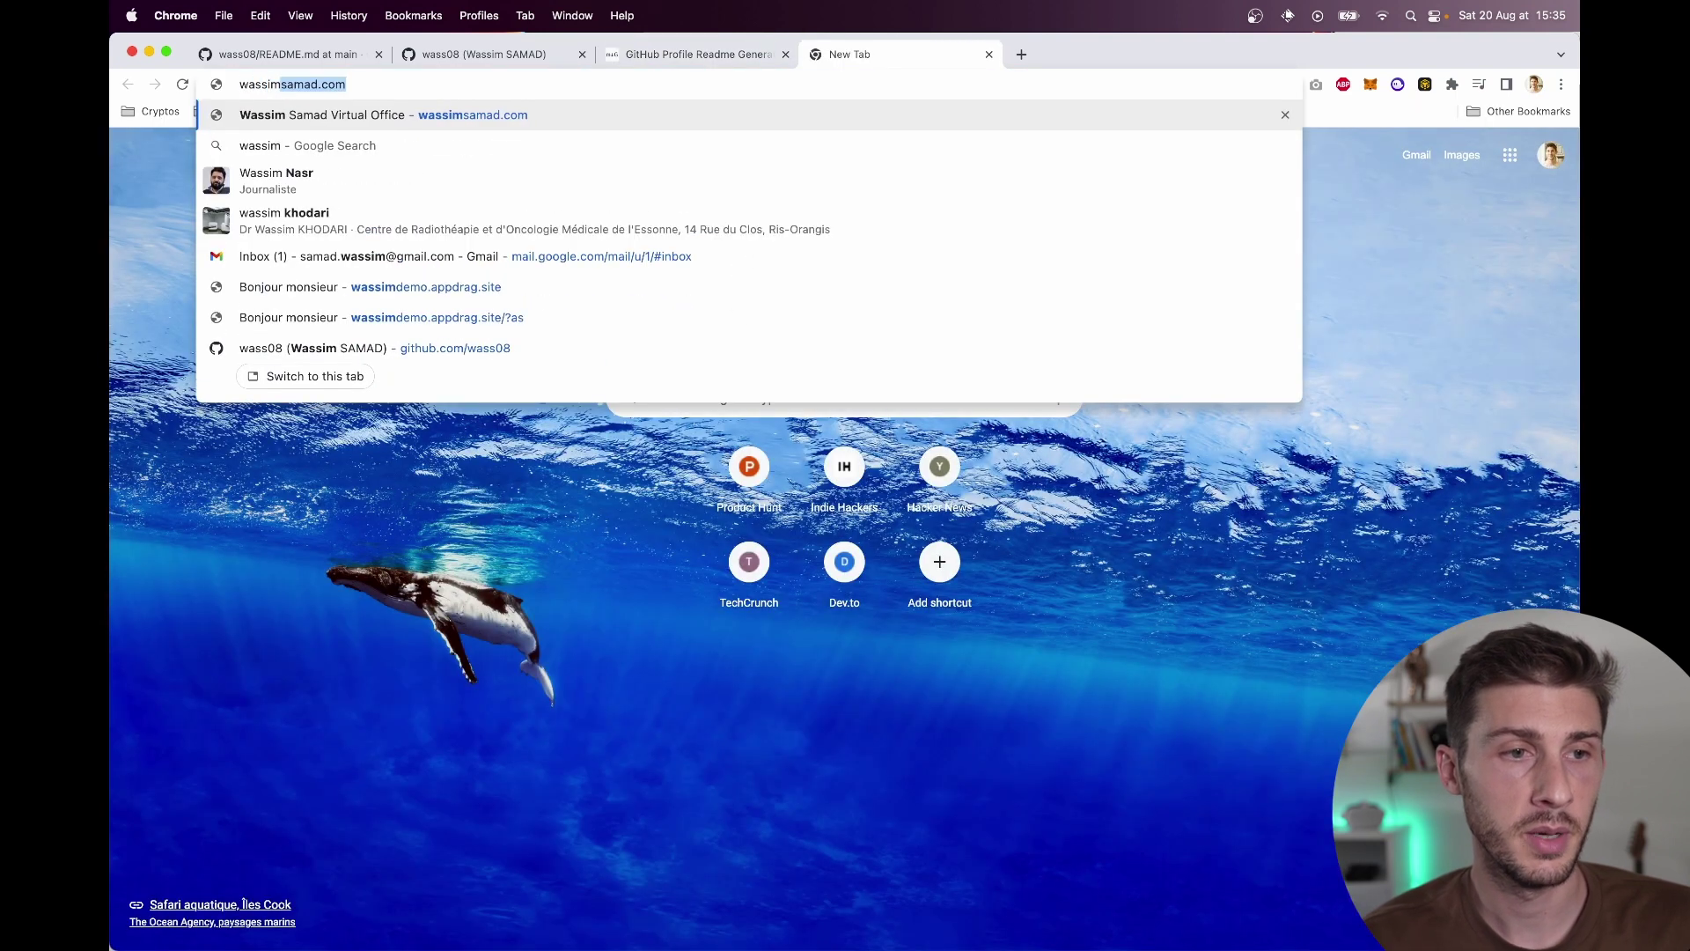
key(Return)
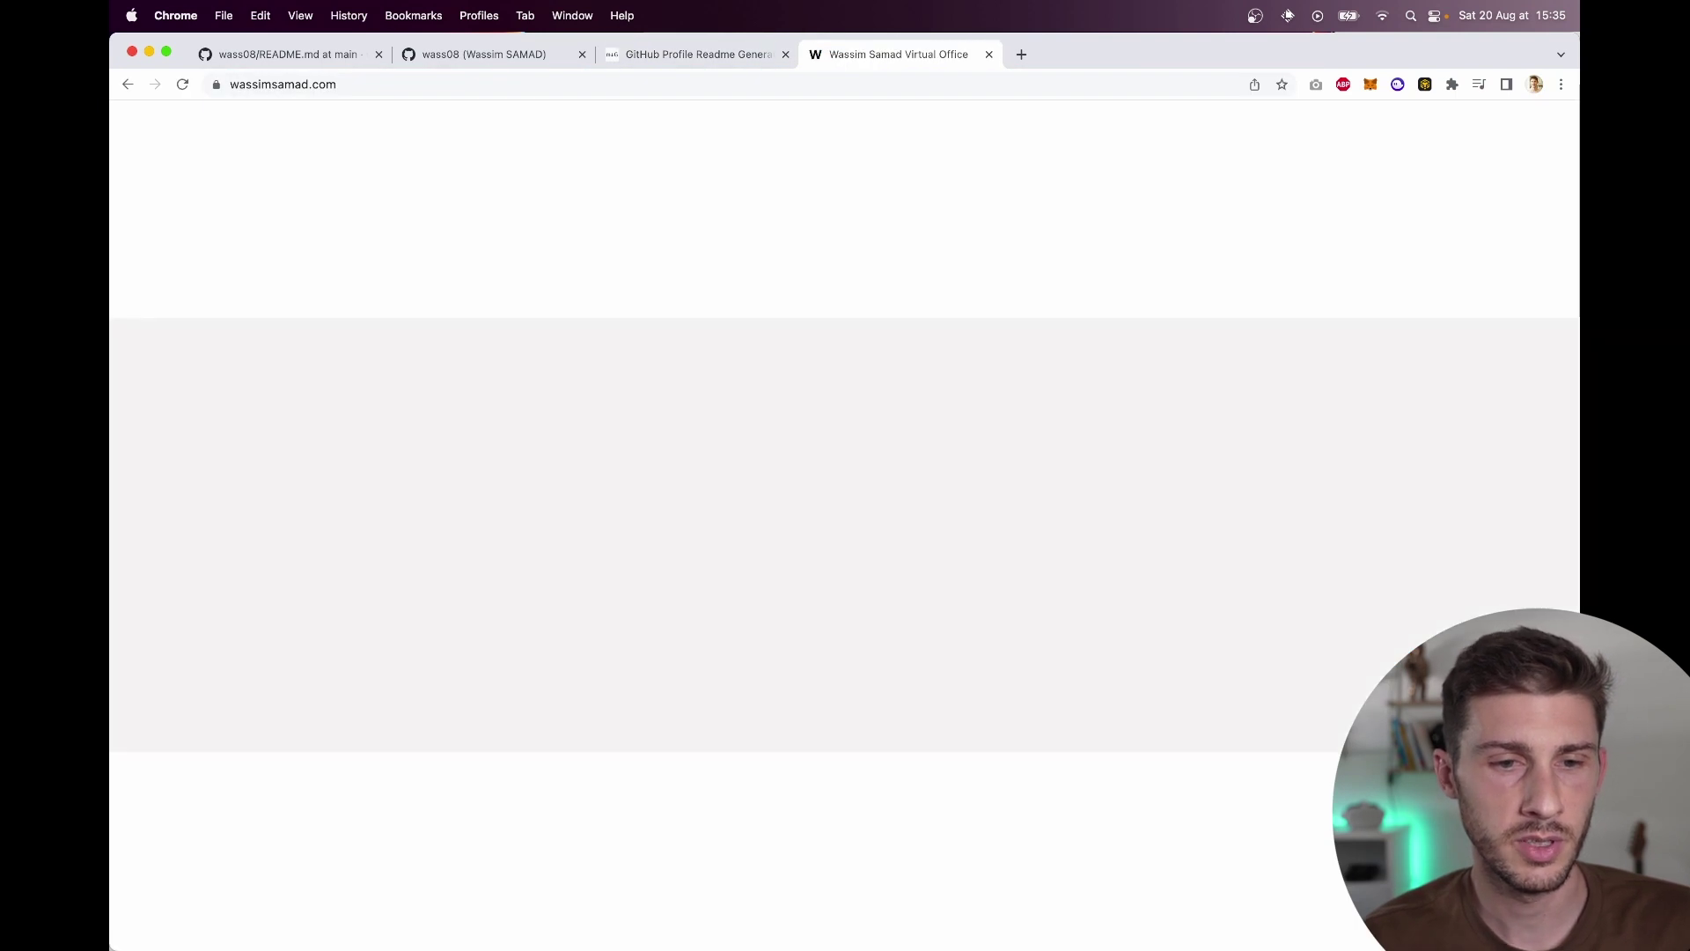
key(ctrl+shift+Tab)
text(https://wassimsamad.com/)
Step: Preview the portfolio site in a new tab, then close it
key(super+t)
text(https://wassimsamad.com/)
key(Return)
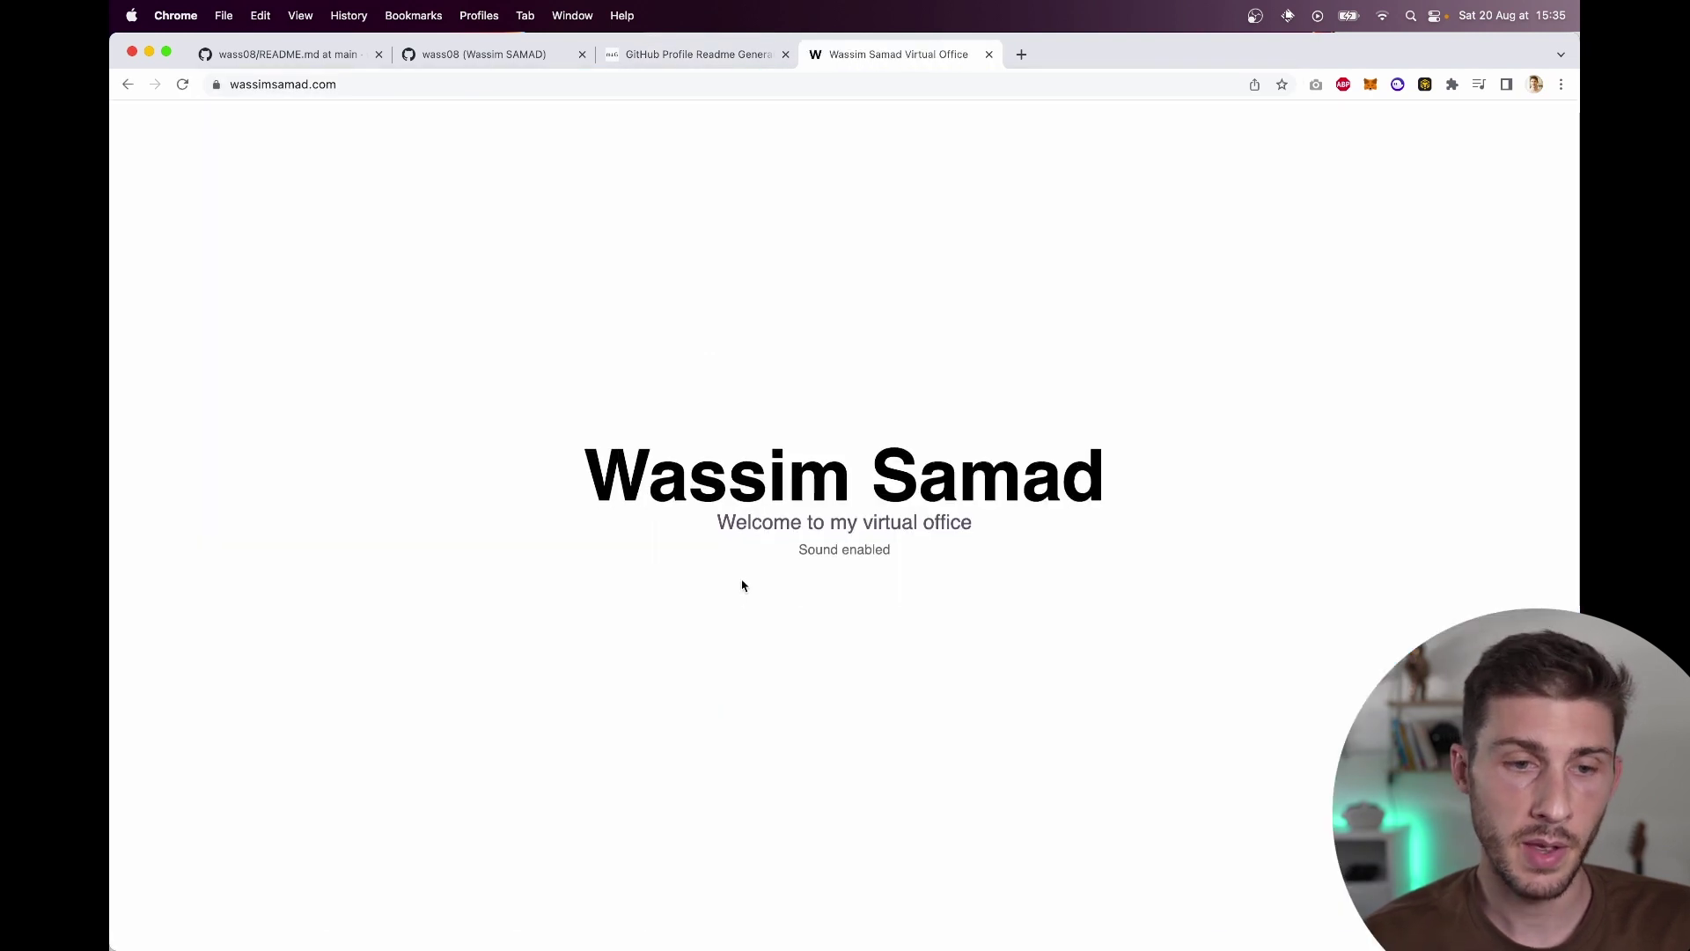
click(820, 593)
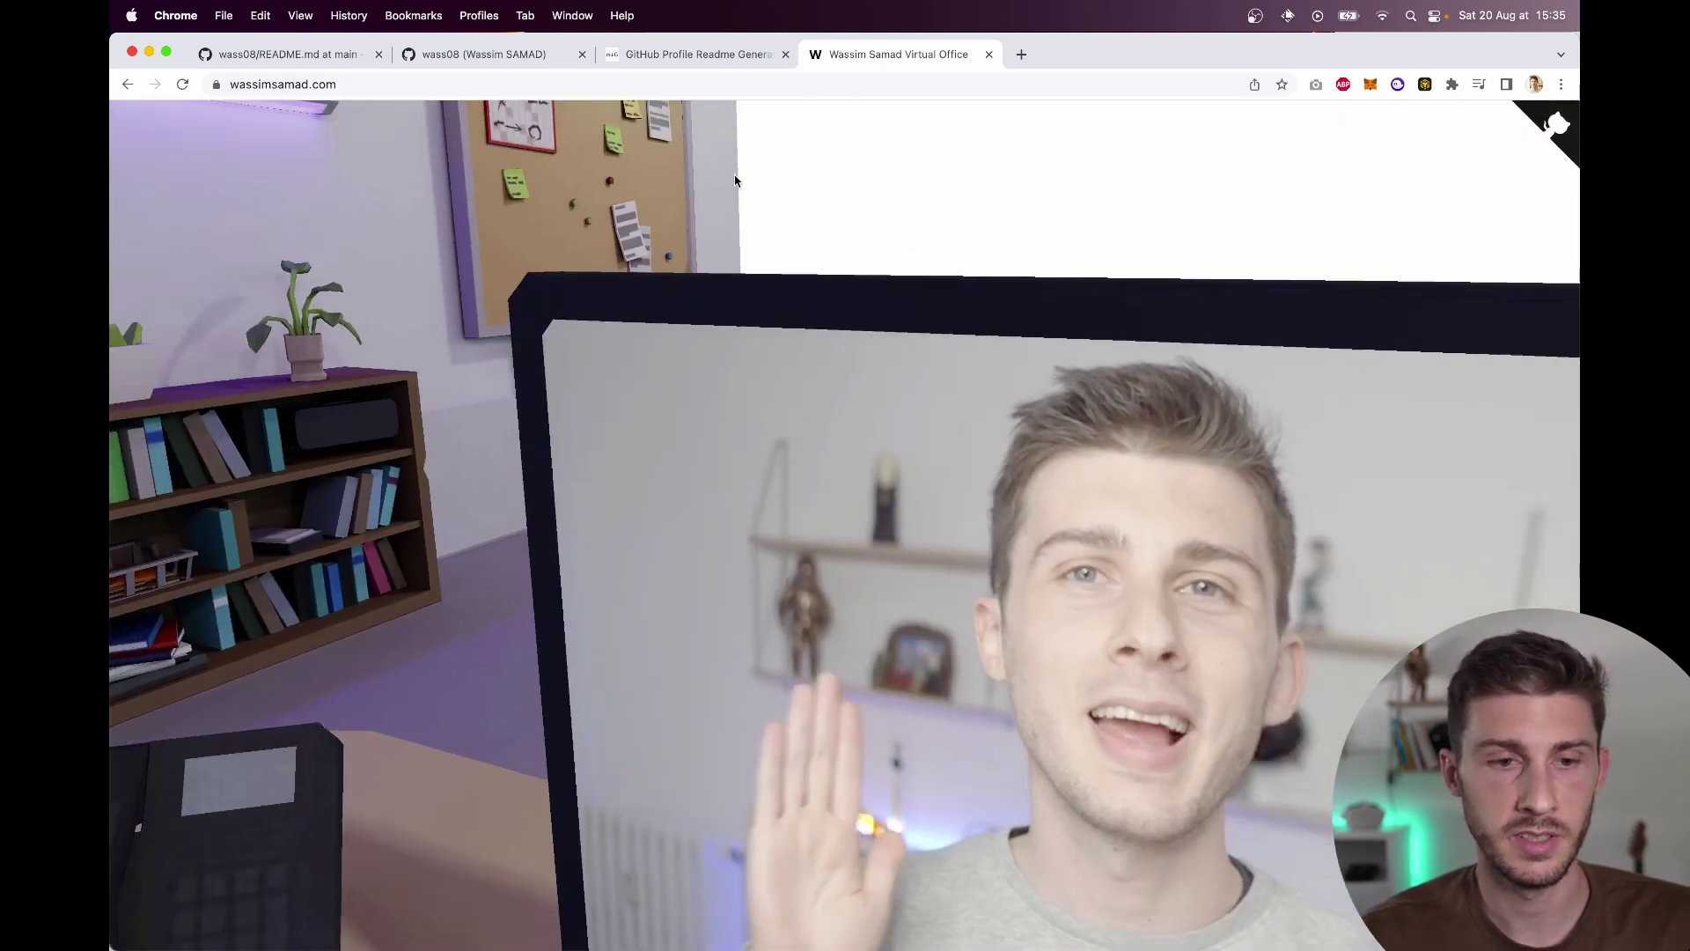
key(super+w)
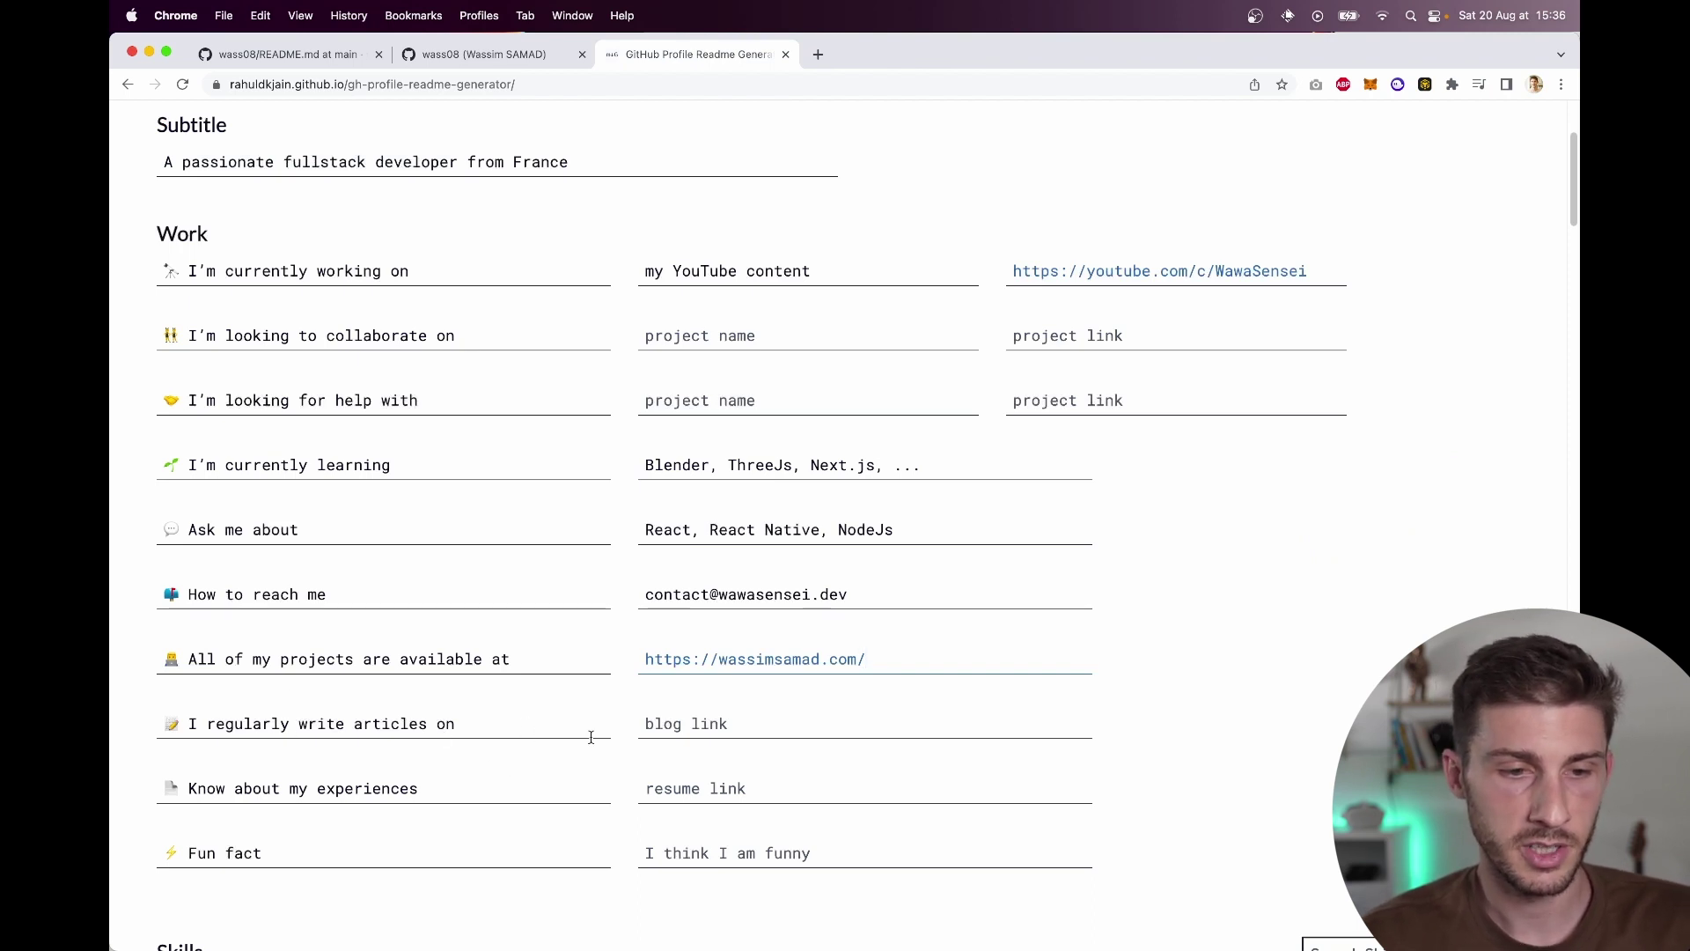
Step: Enter 'I am very funny' in the Fun fact field
scroll(542, 786, down, 2)
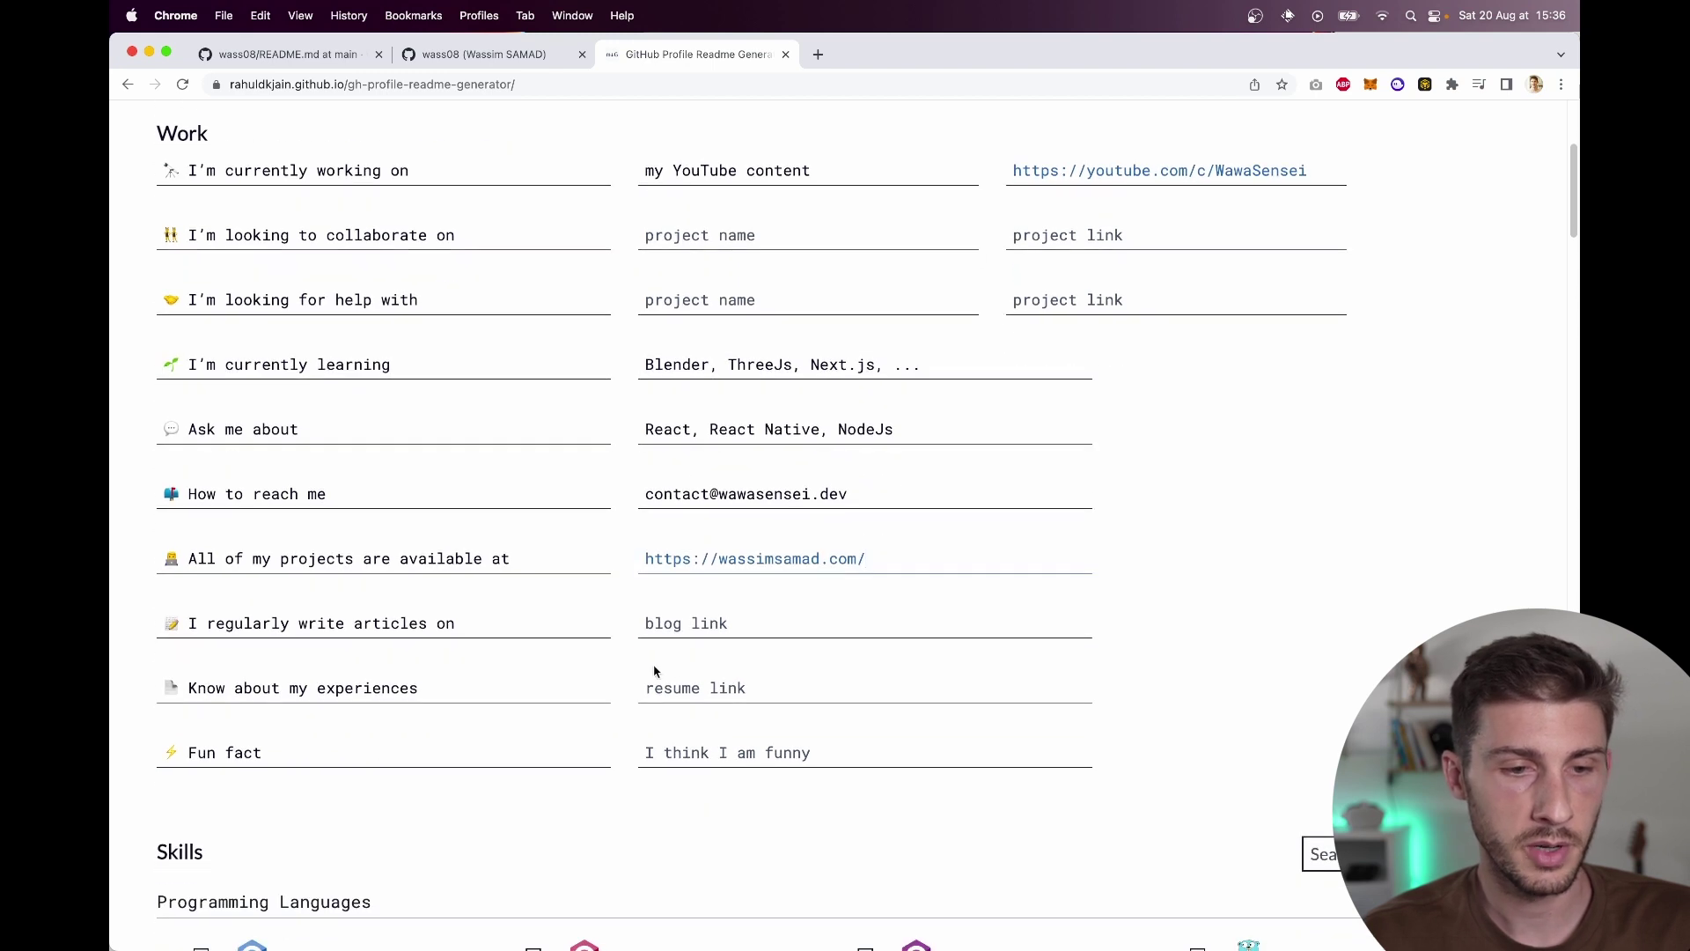
click(685, 687)
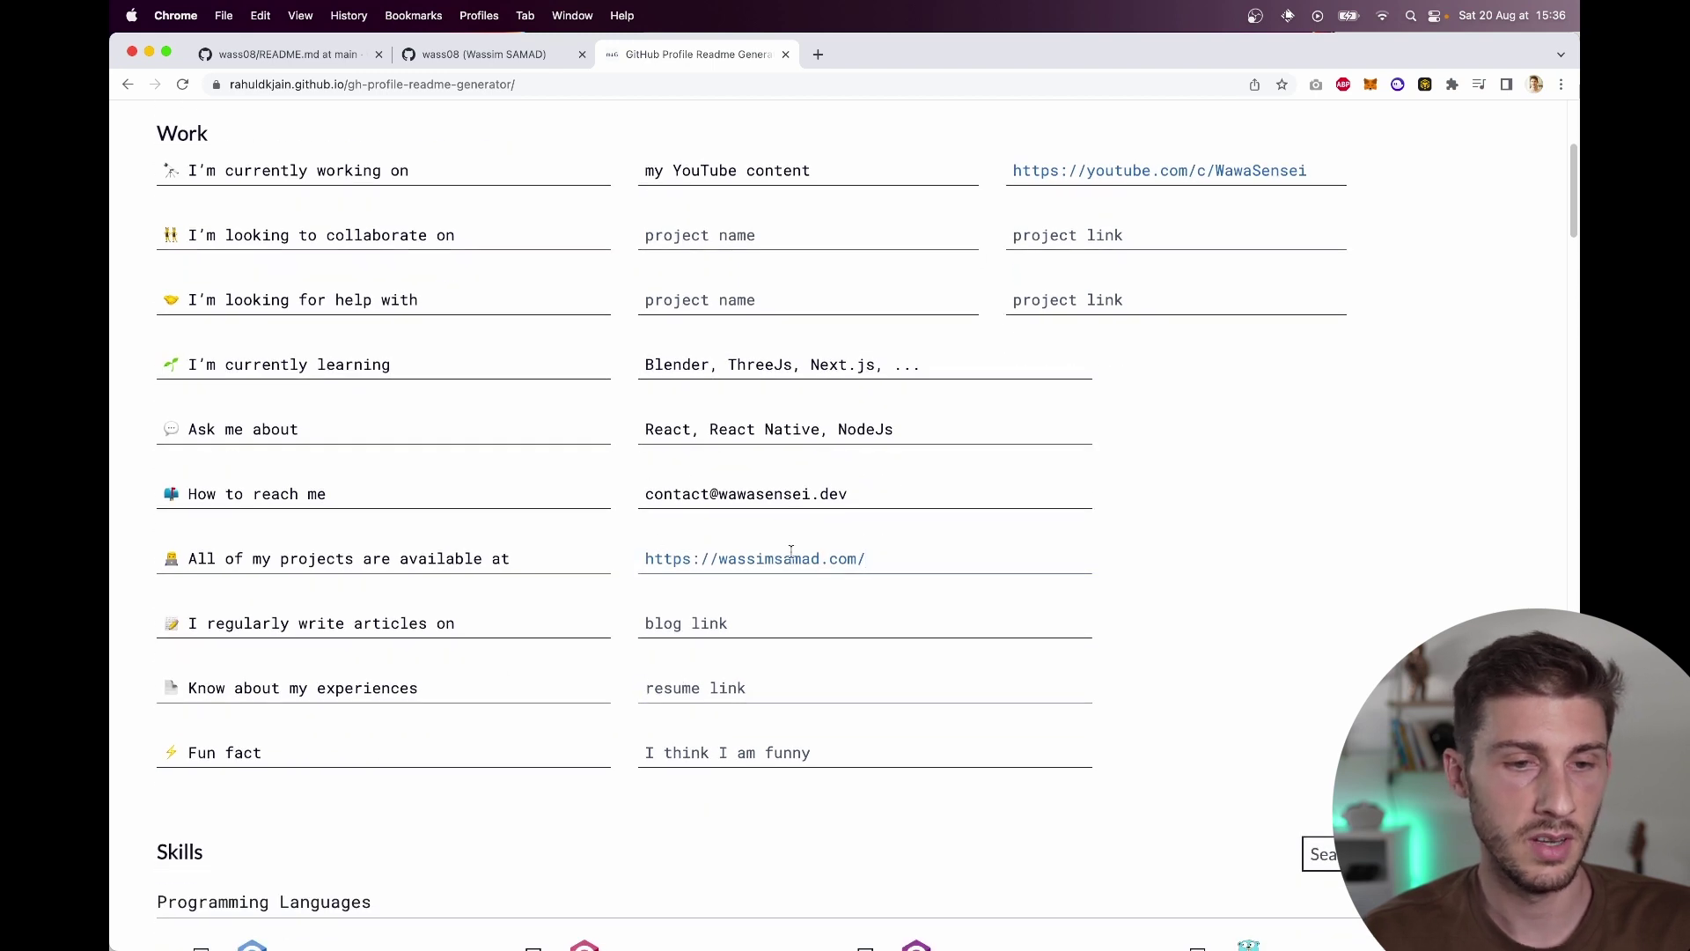
scroll(540, 698, down, 2)
click(714, 663)
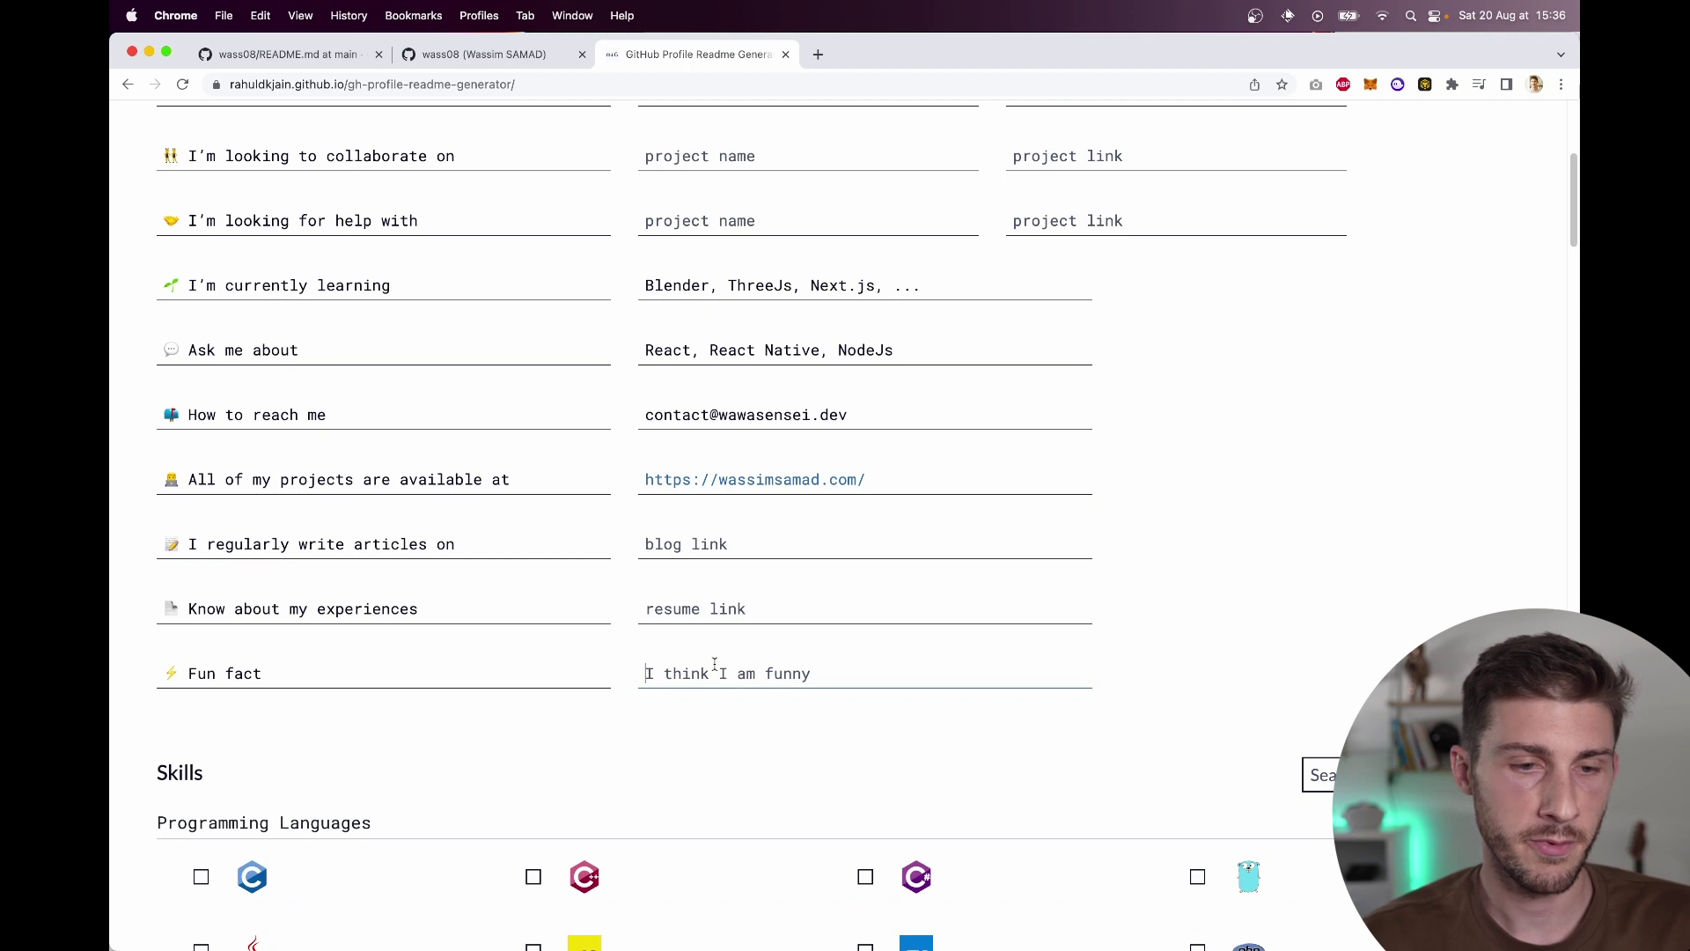
text(I am very funny)
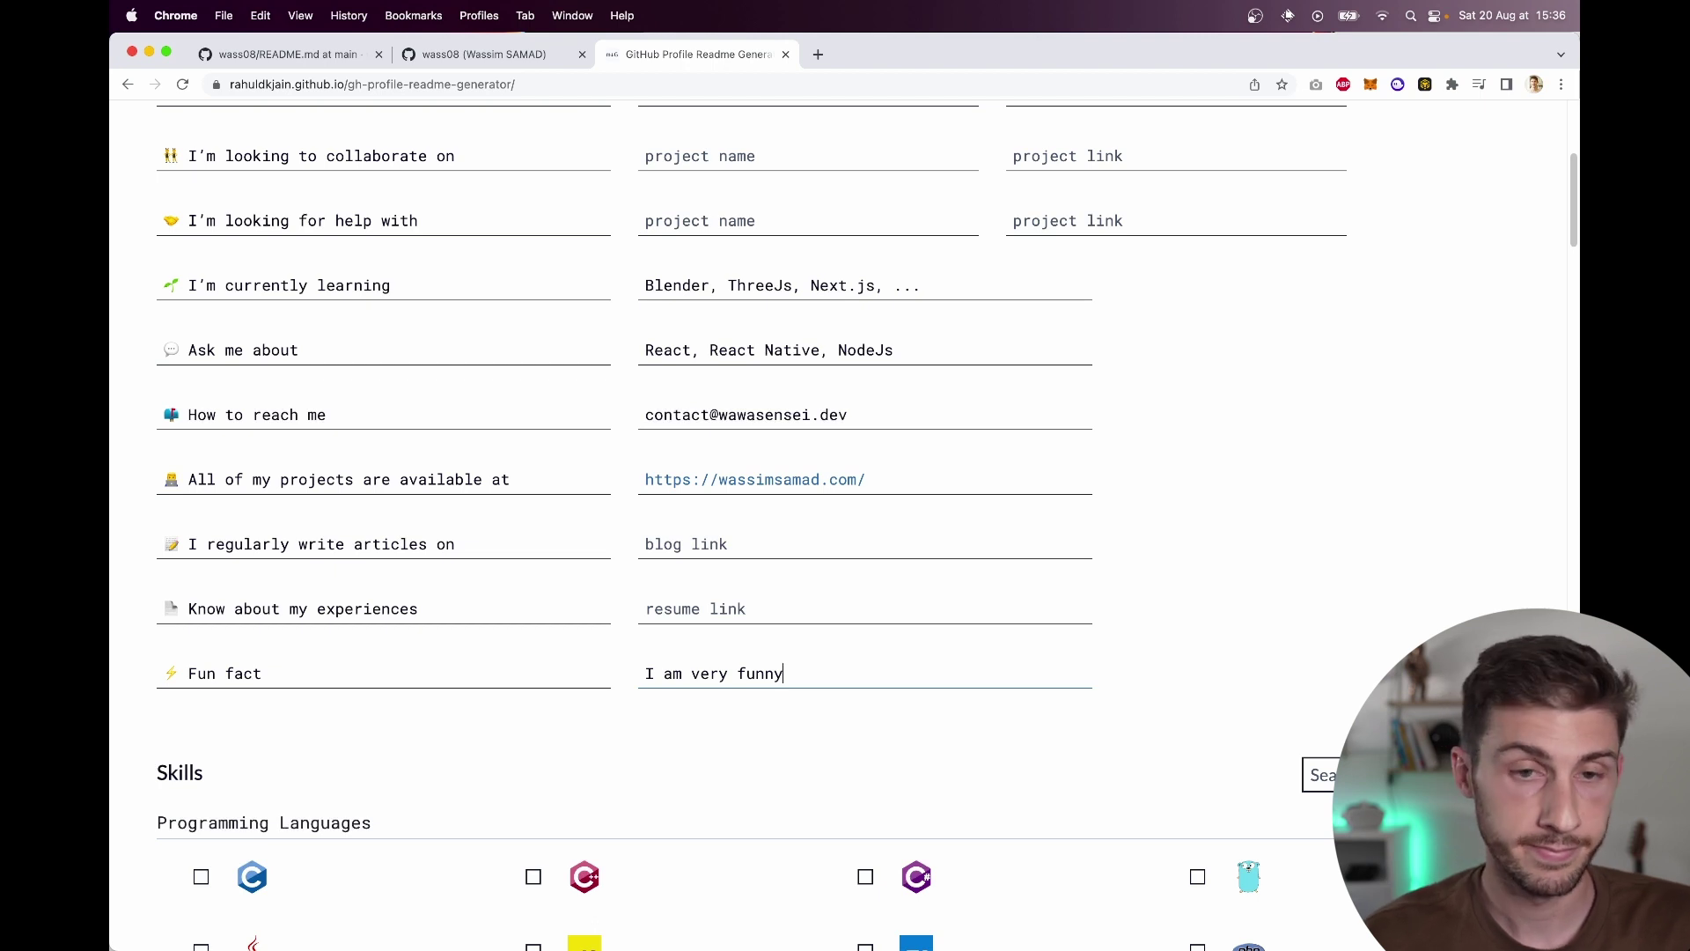
Step: Tick C, C++, C#, Java, JavaScript, TypeScript, PHP, Python and Objective-C as programming languages
scroll(410, 656, down, 5)
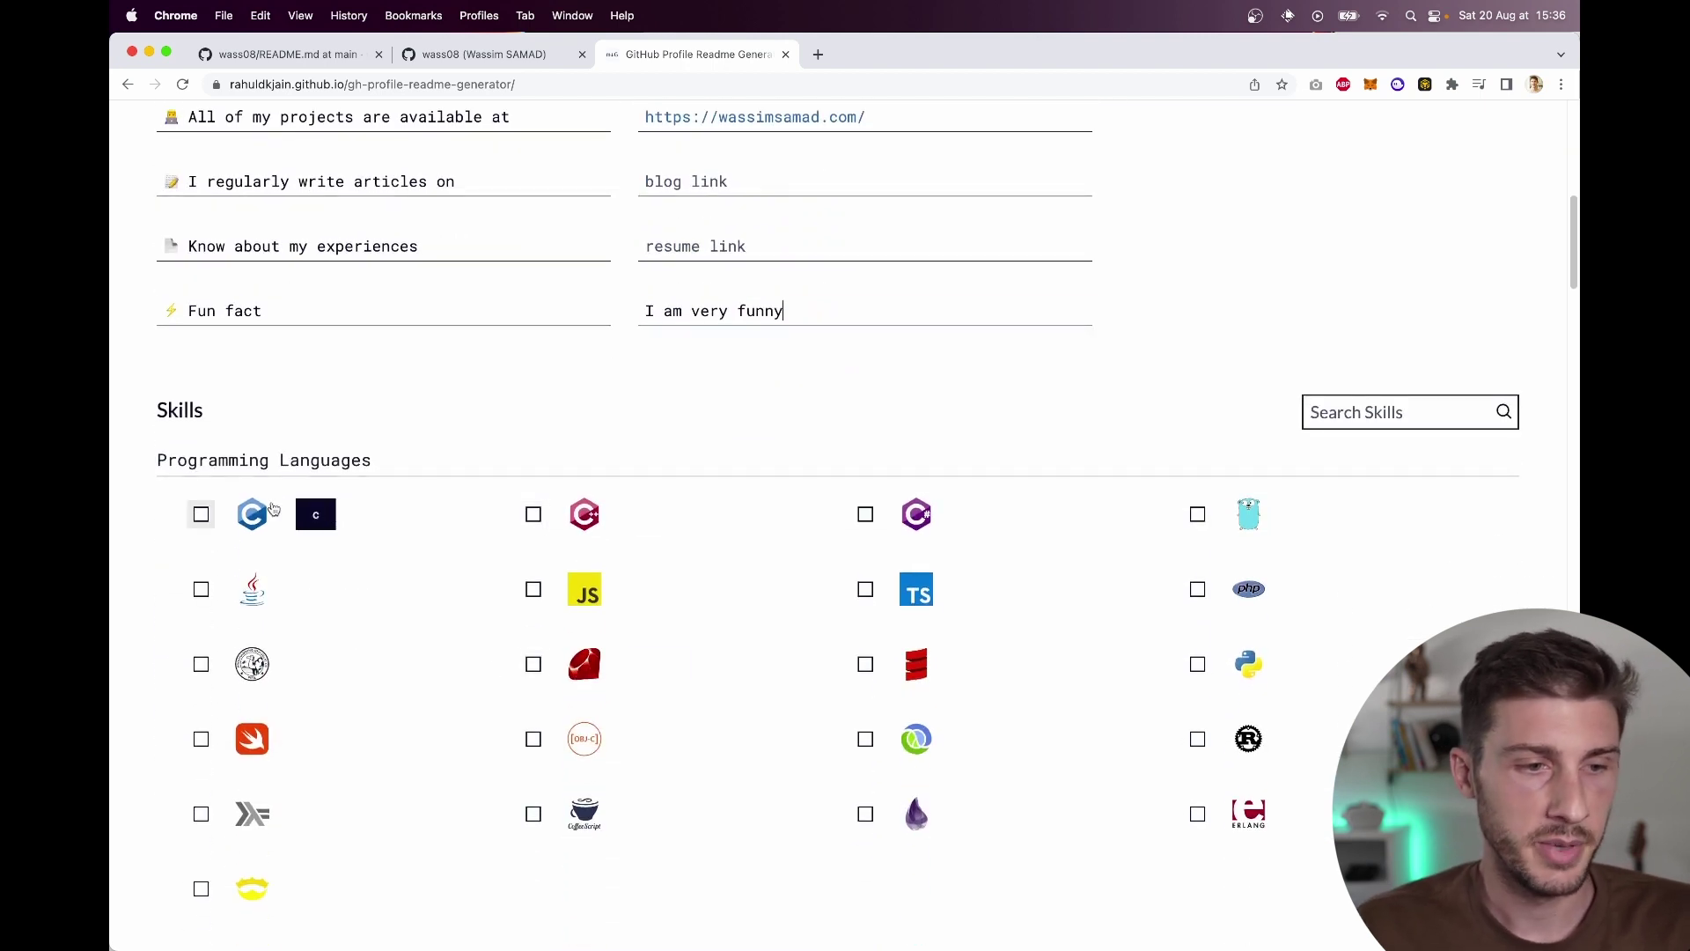
click(200, 515)
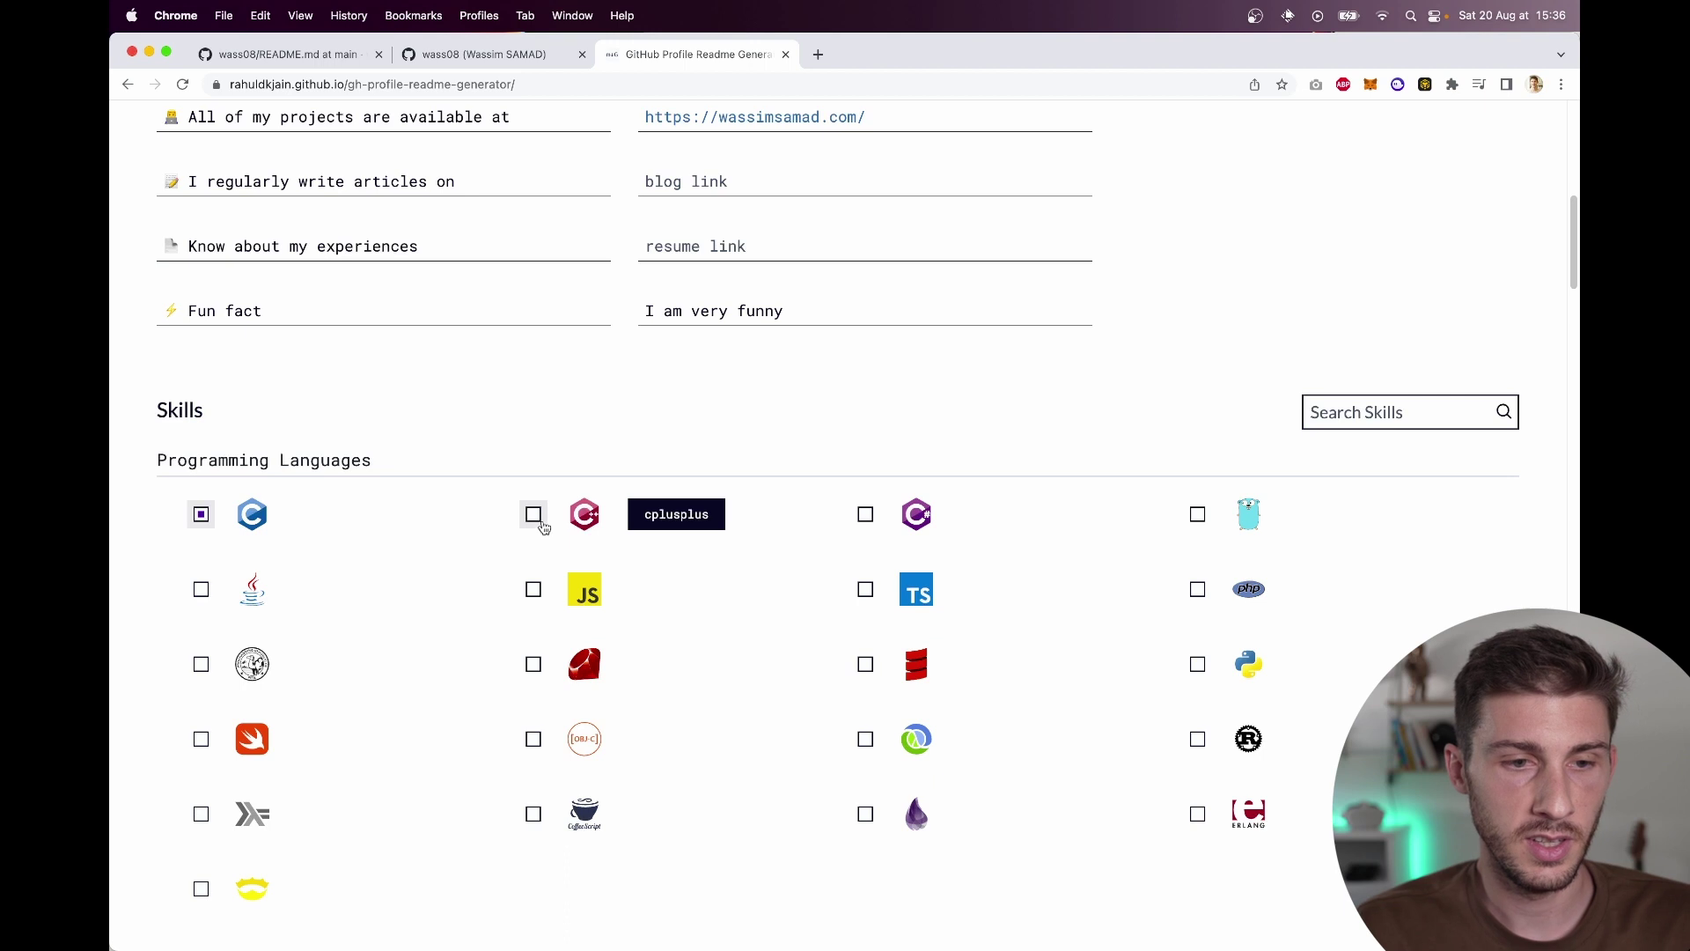
click(534, 520)
click(876, 527)
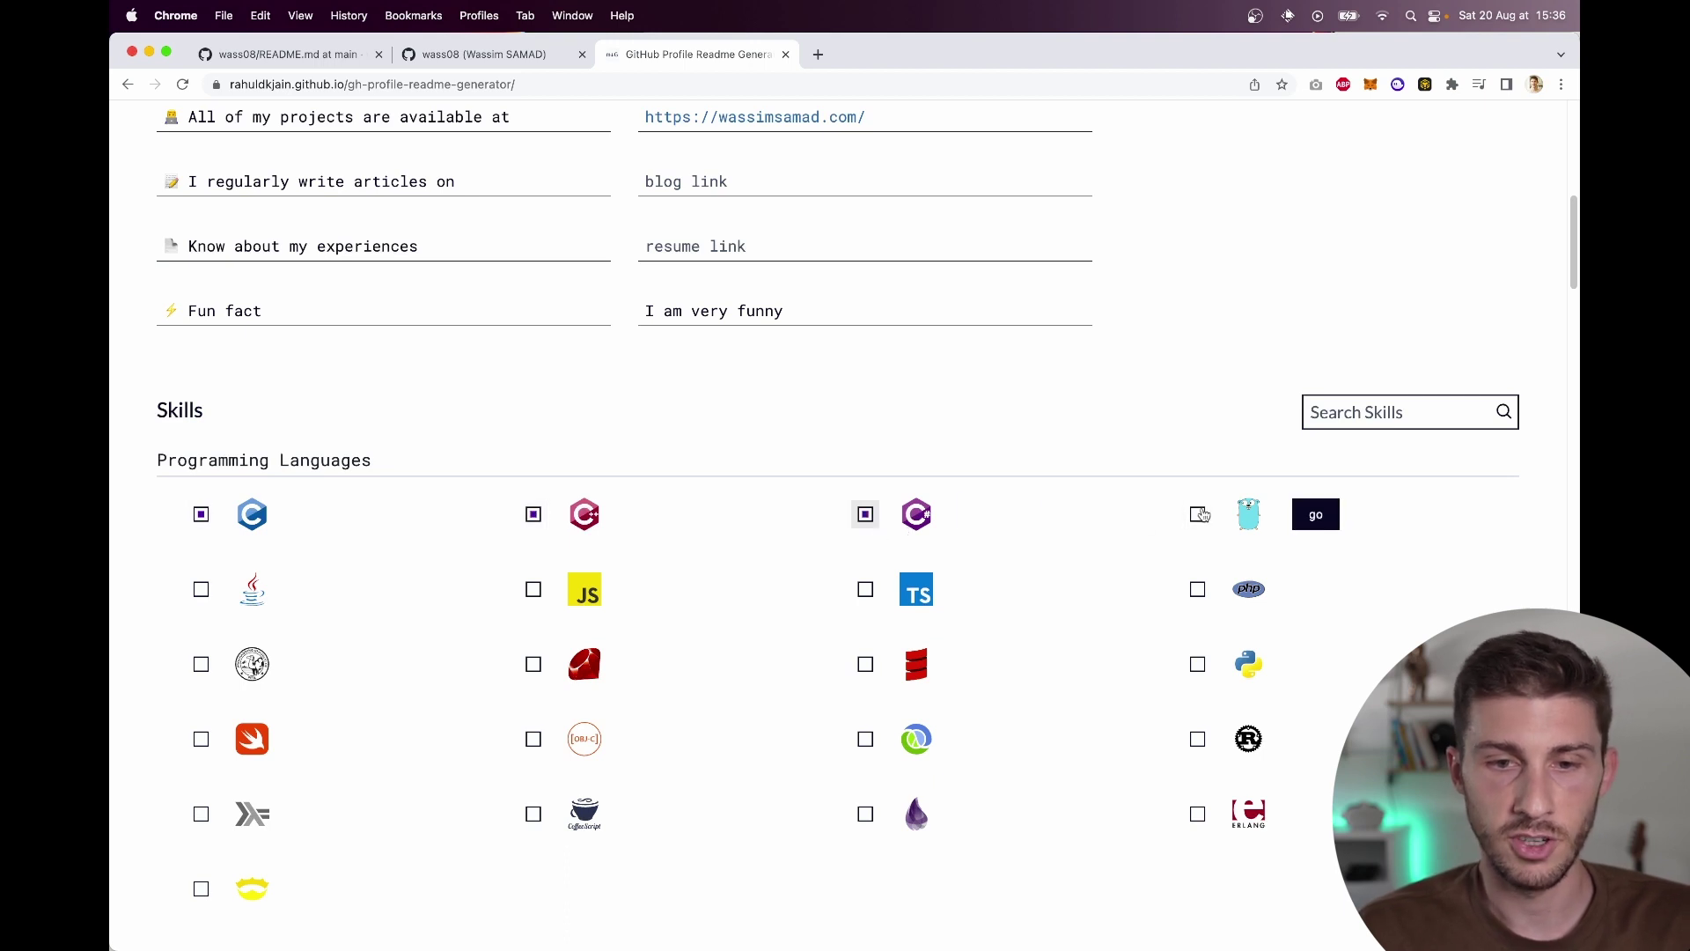
click(201, 590)
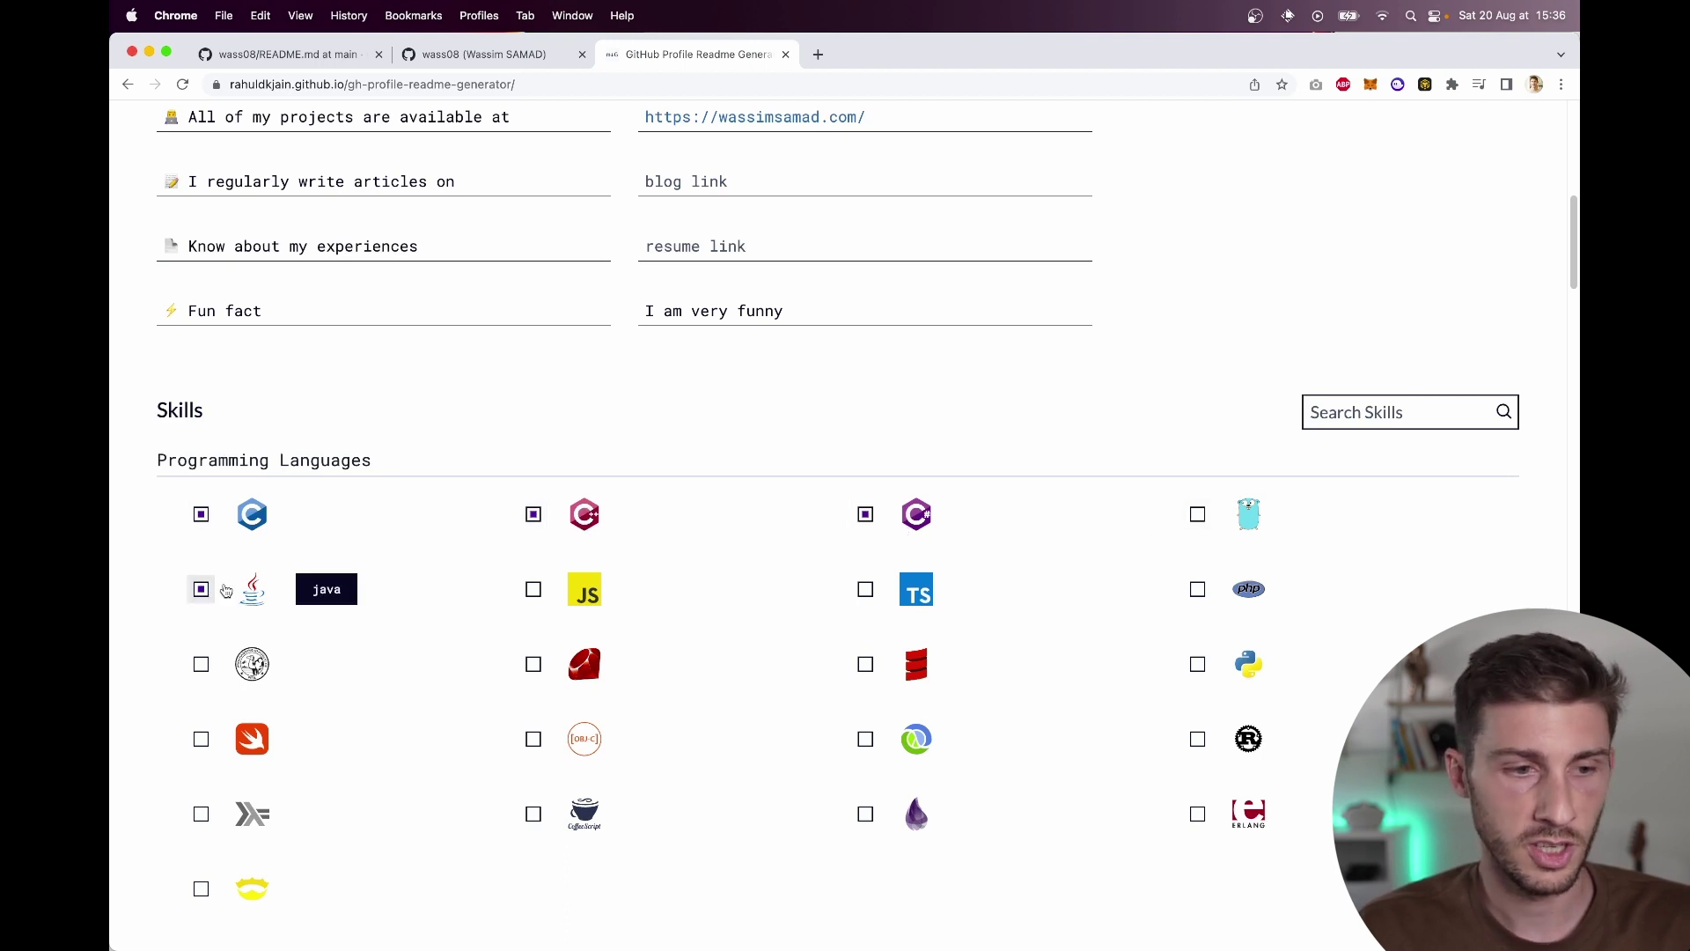
click(534, 588)
click(865, 587)
click(1198, 588)
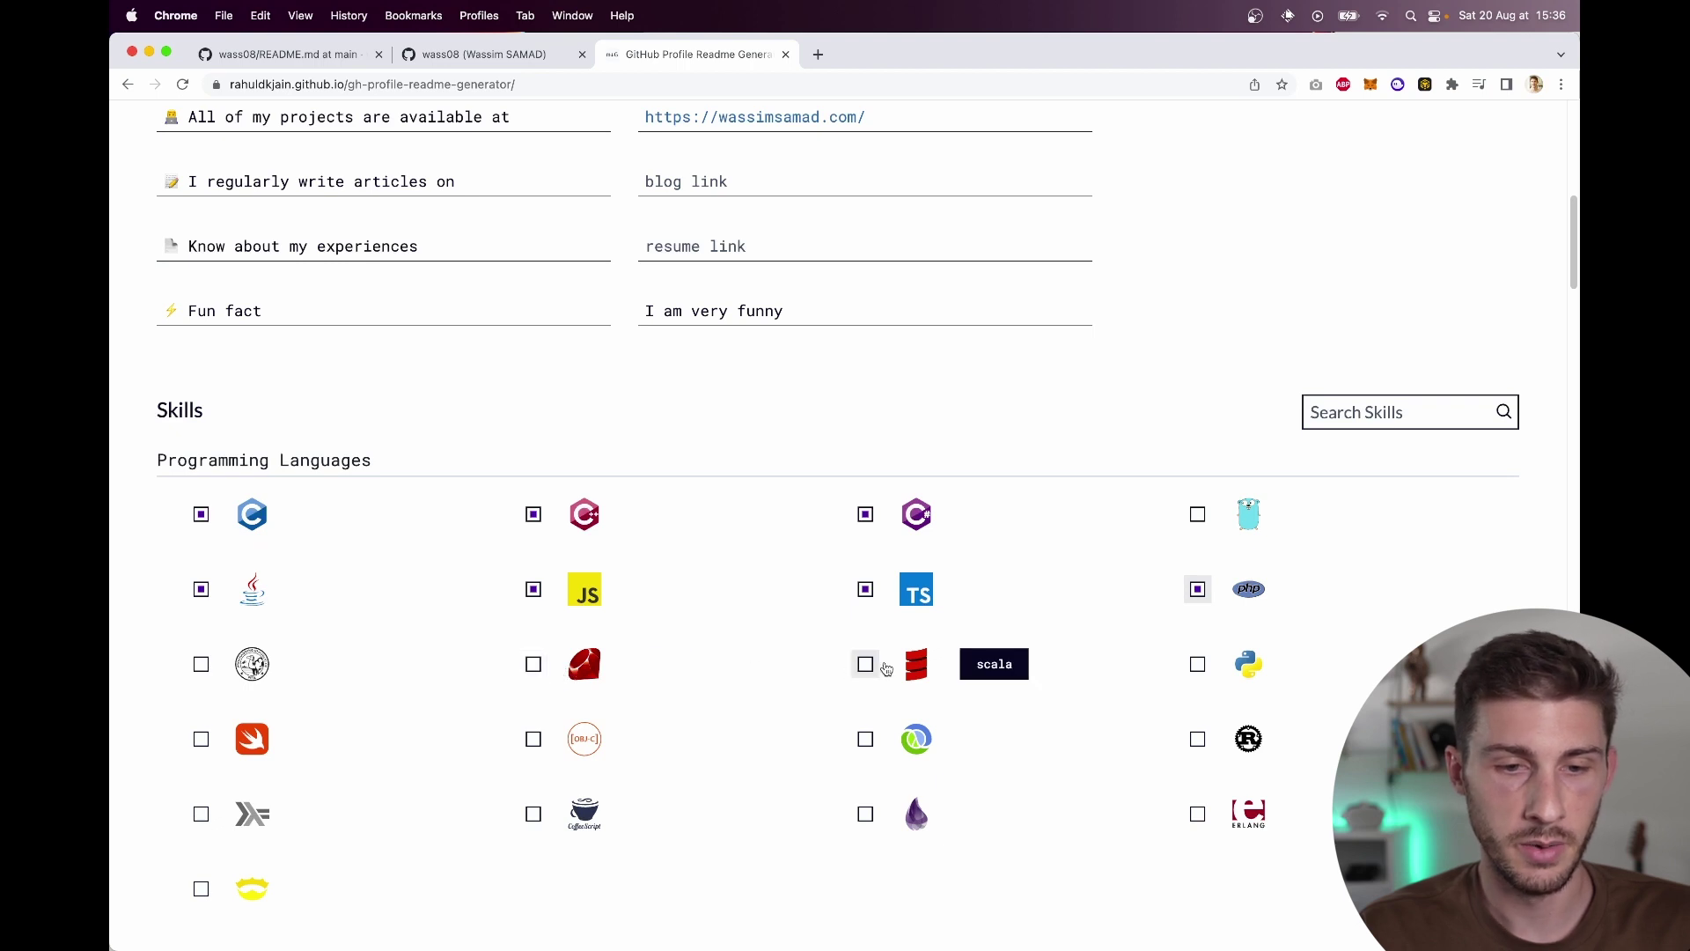
click(1199, 665)
scroll(721, 736, down, 1)
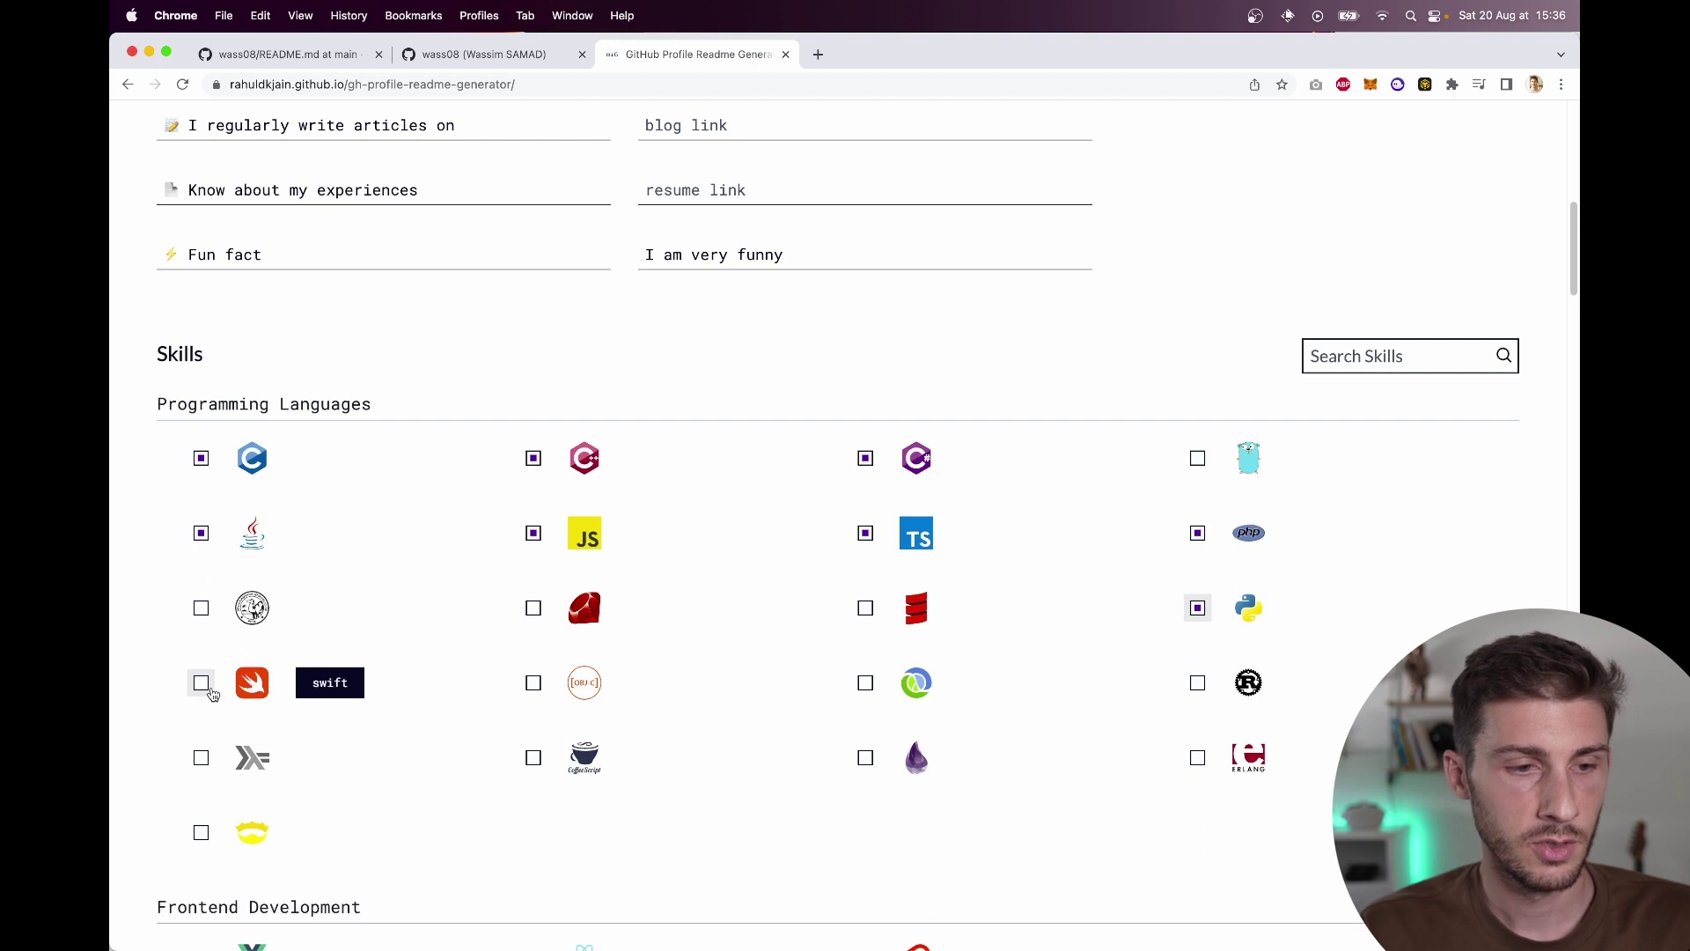
click(533, 683)
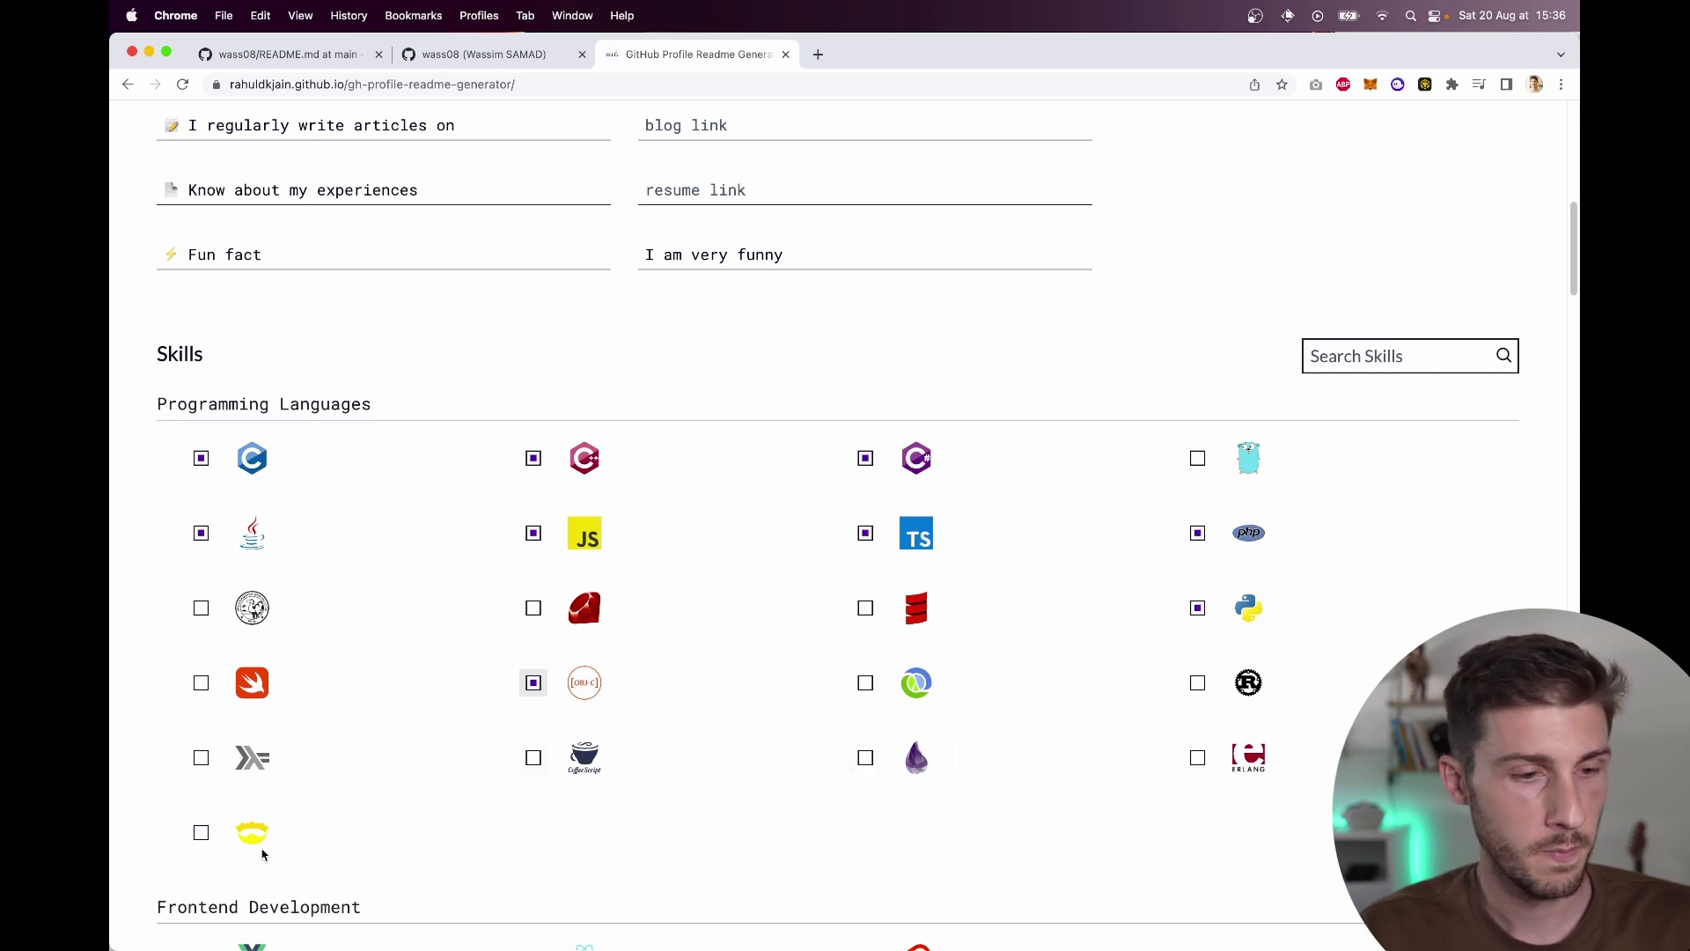
Step: Tick Vue.js, React and Angular as frontend skills, leaving AngularJS unticked
scroll(553, 792, down, 3)
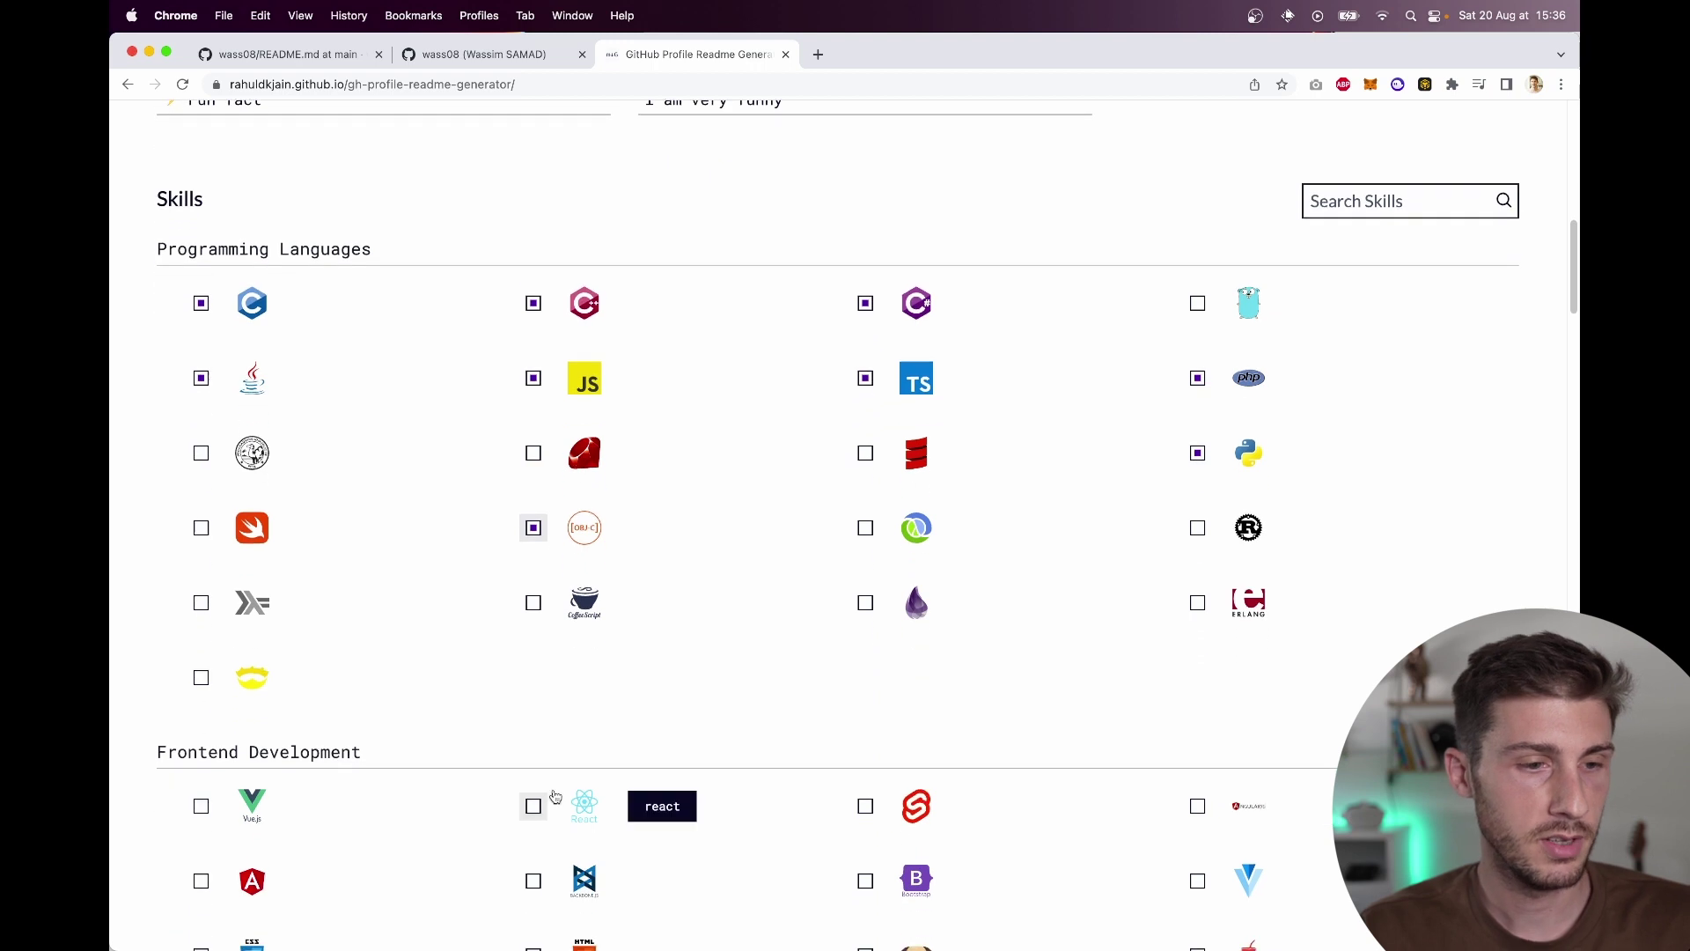
scroll(555, 797, down, 5)
click(201, 390)
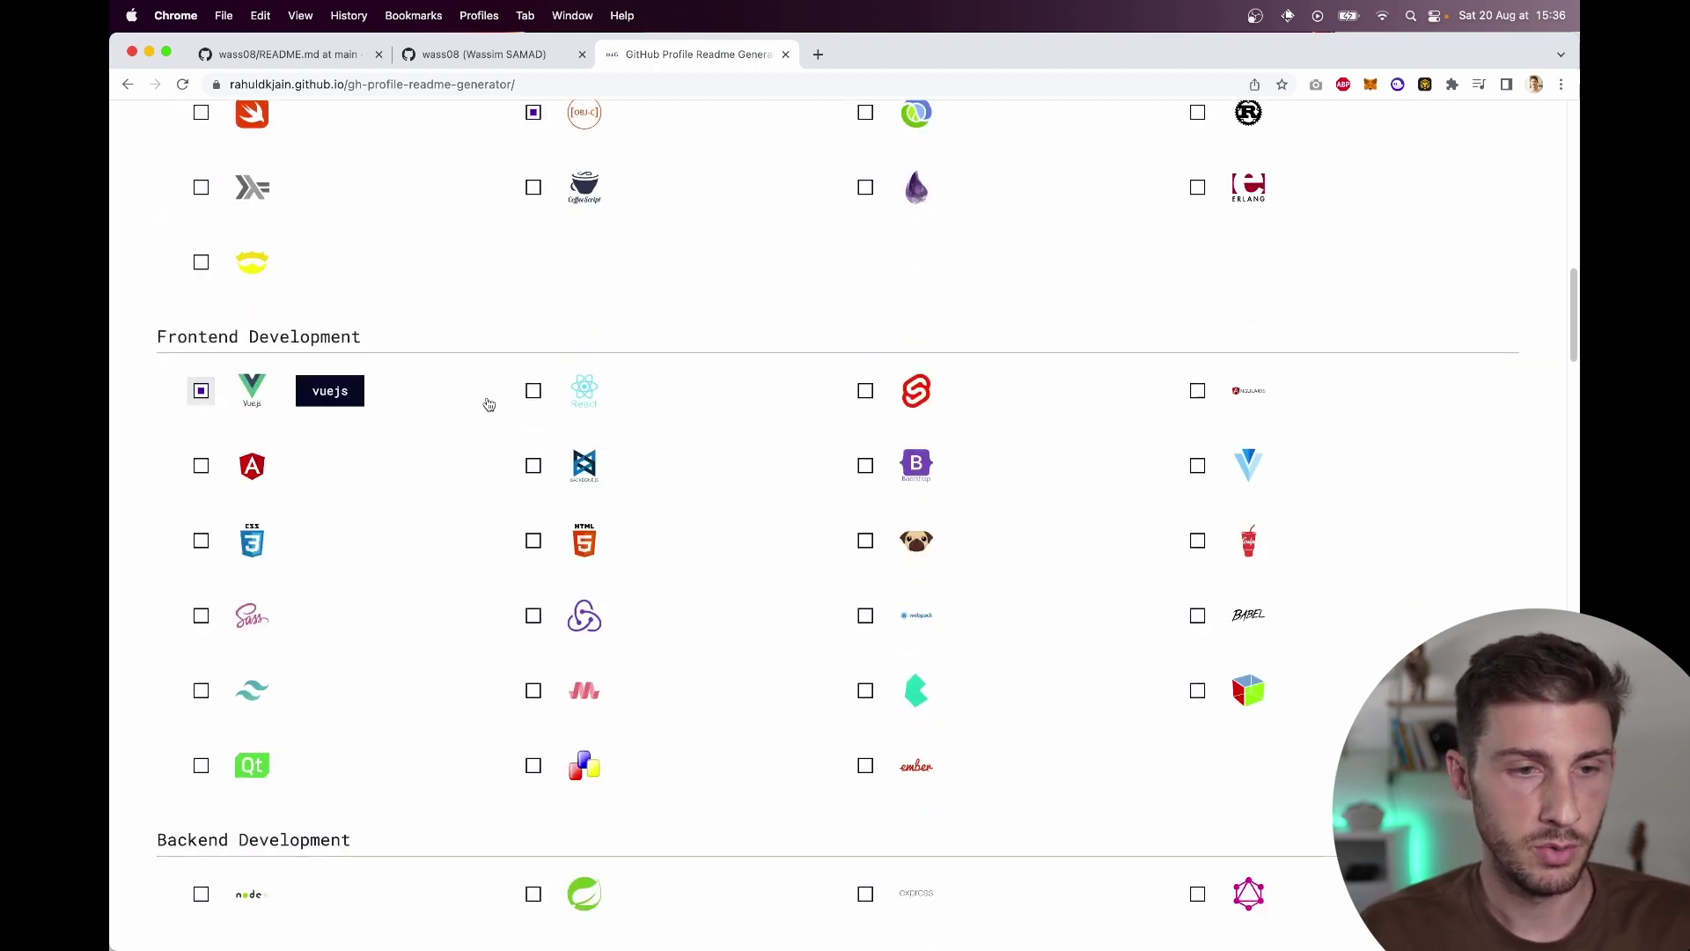
click(532, 390)
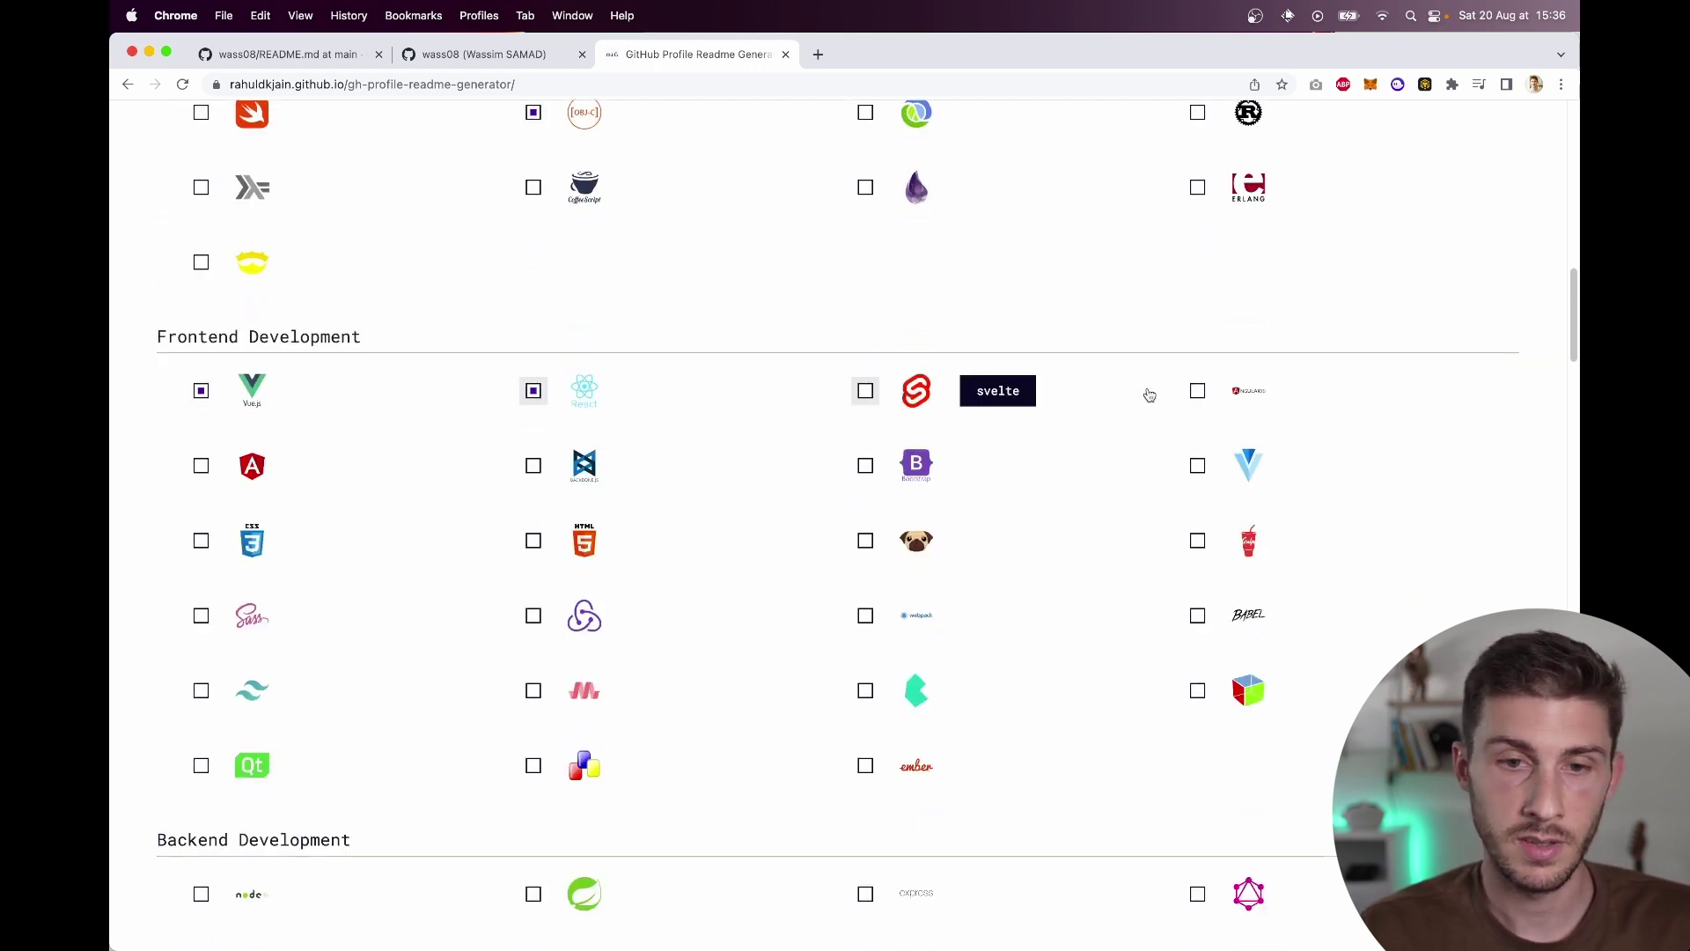
click(1201, 393)
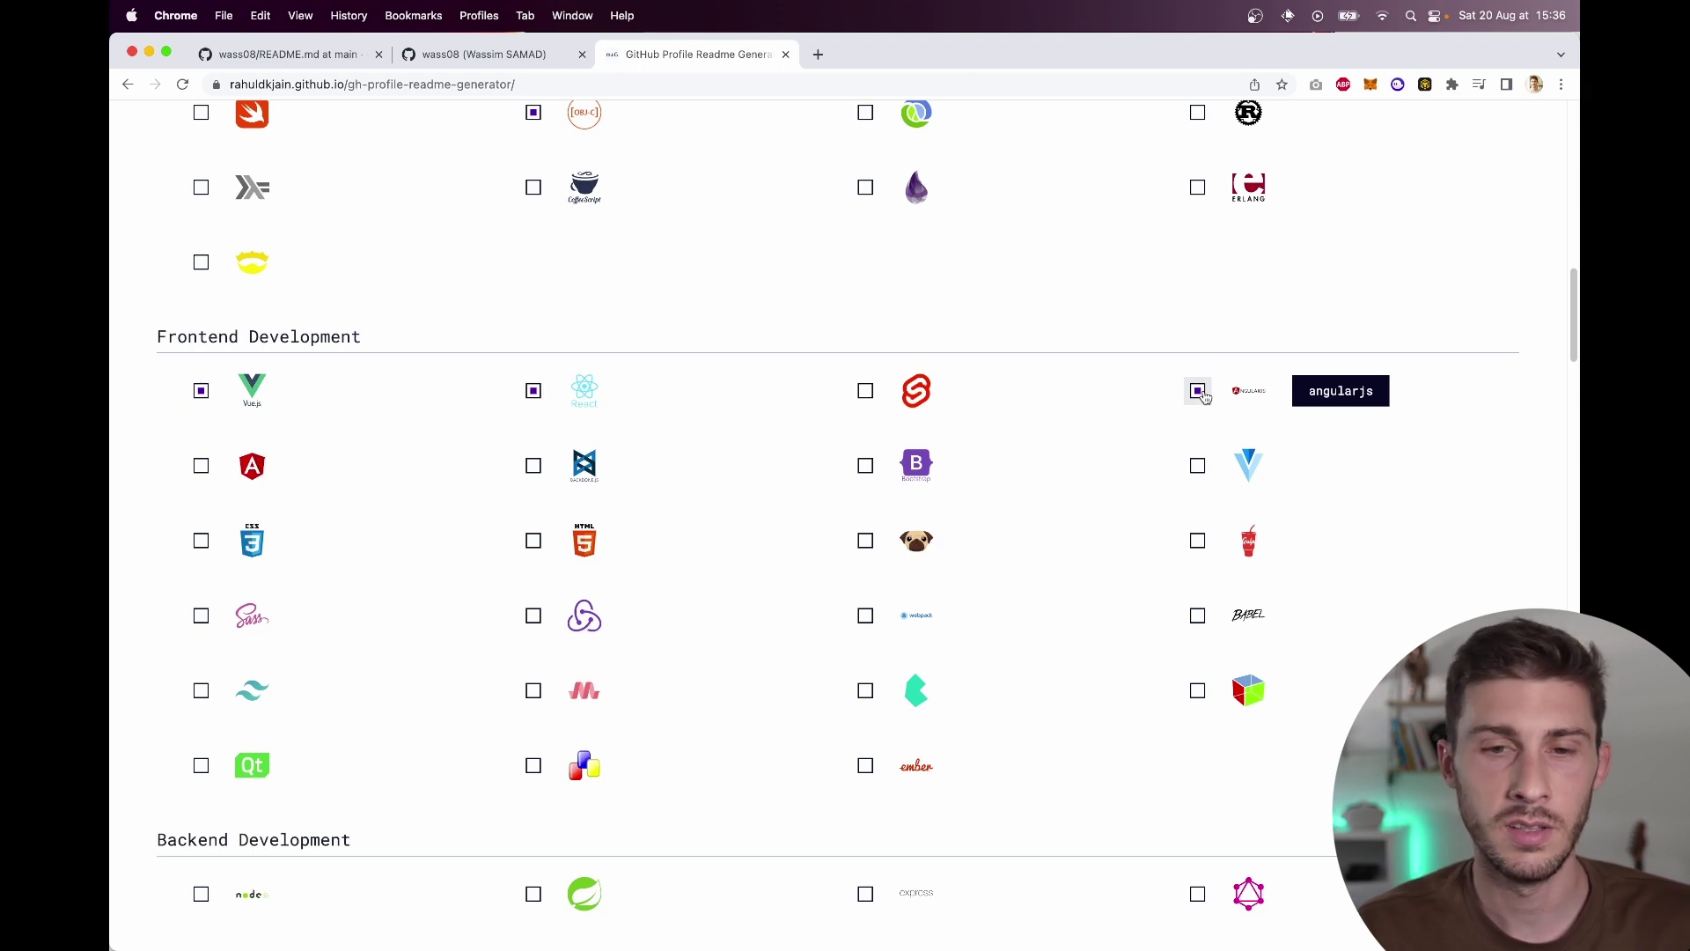
click(203, 465)
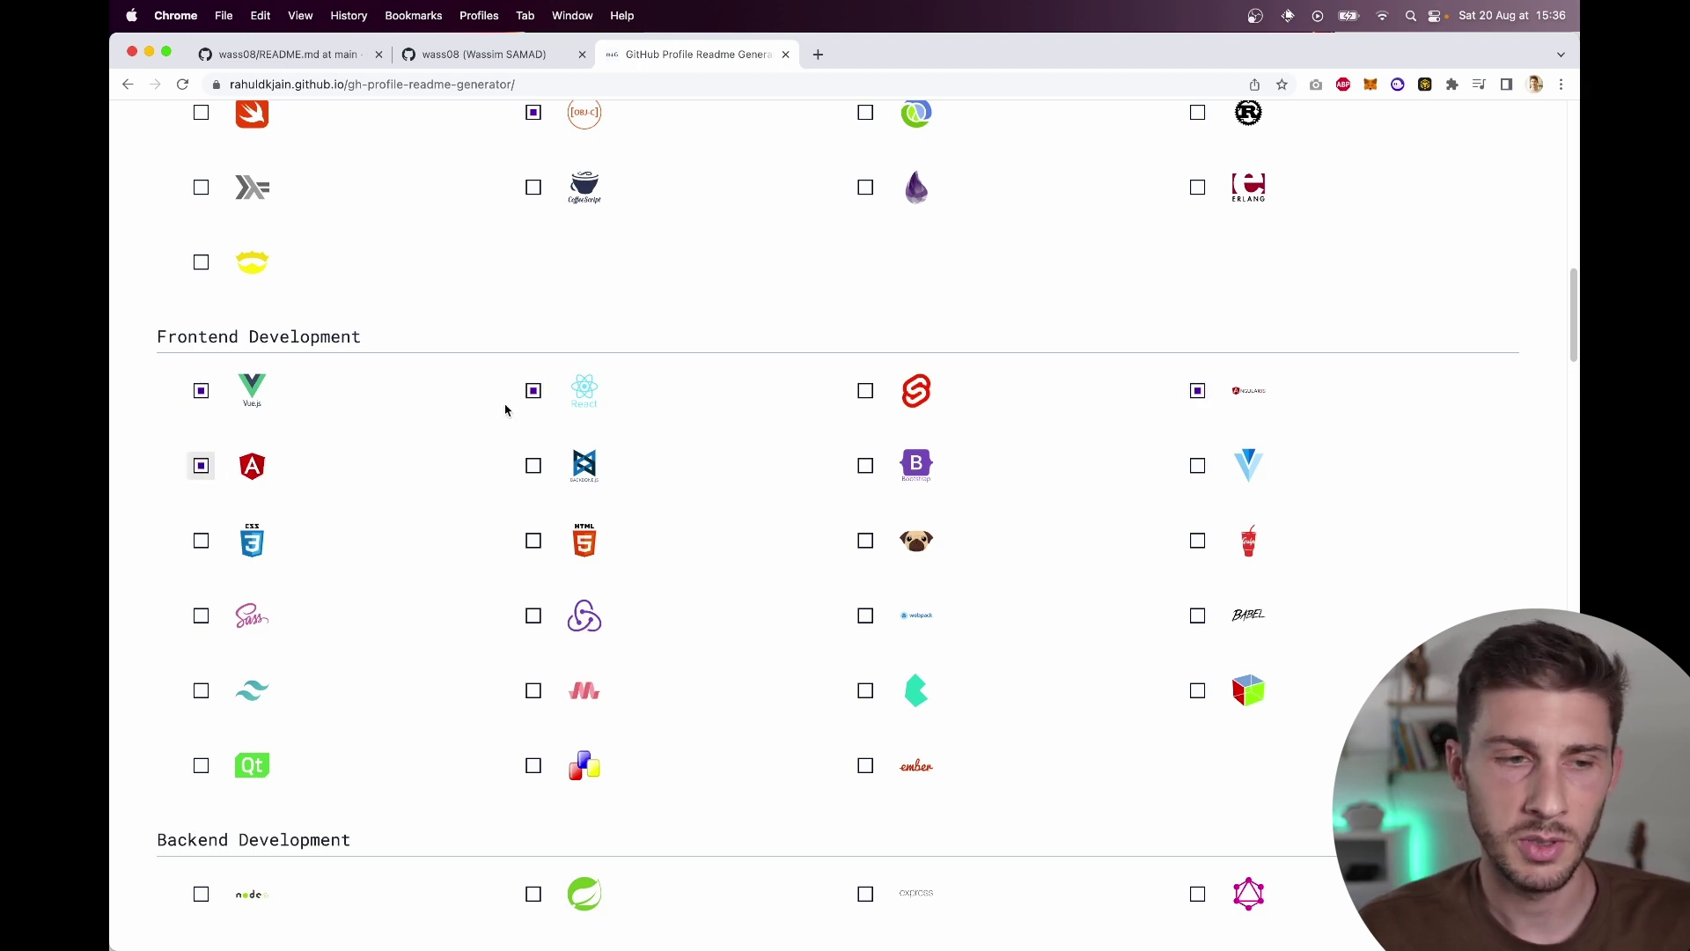
click(1197, 391)
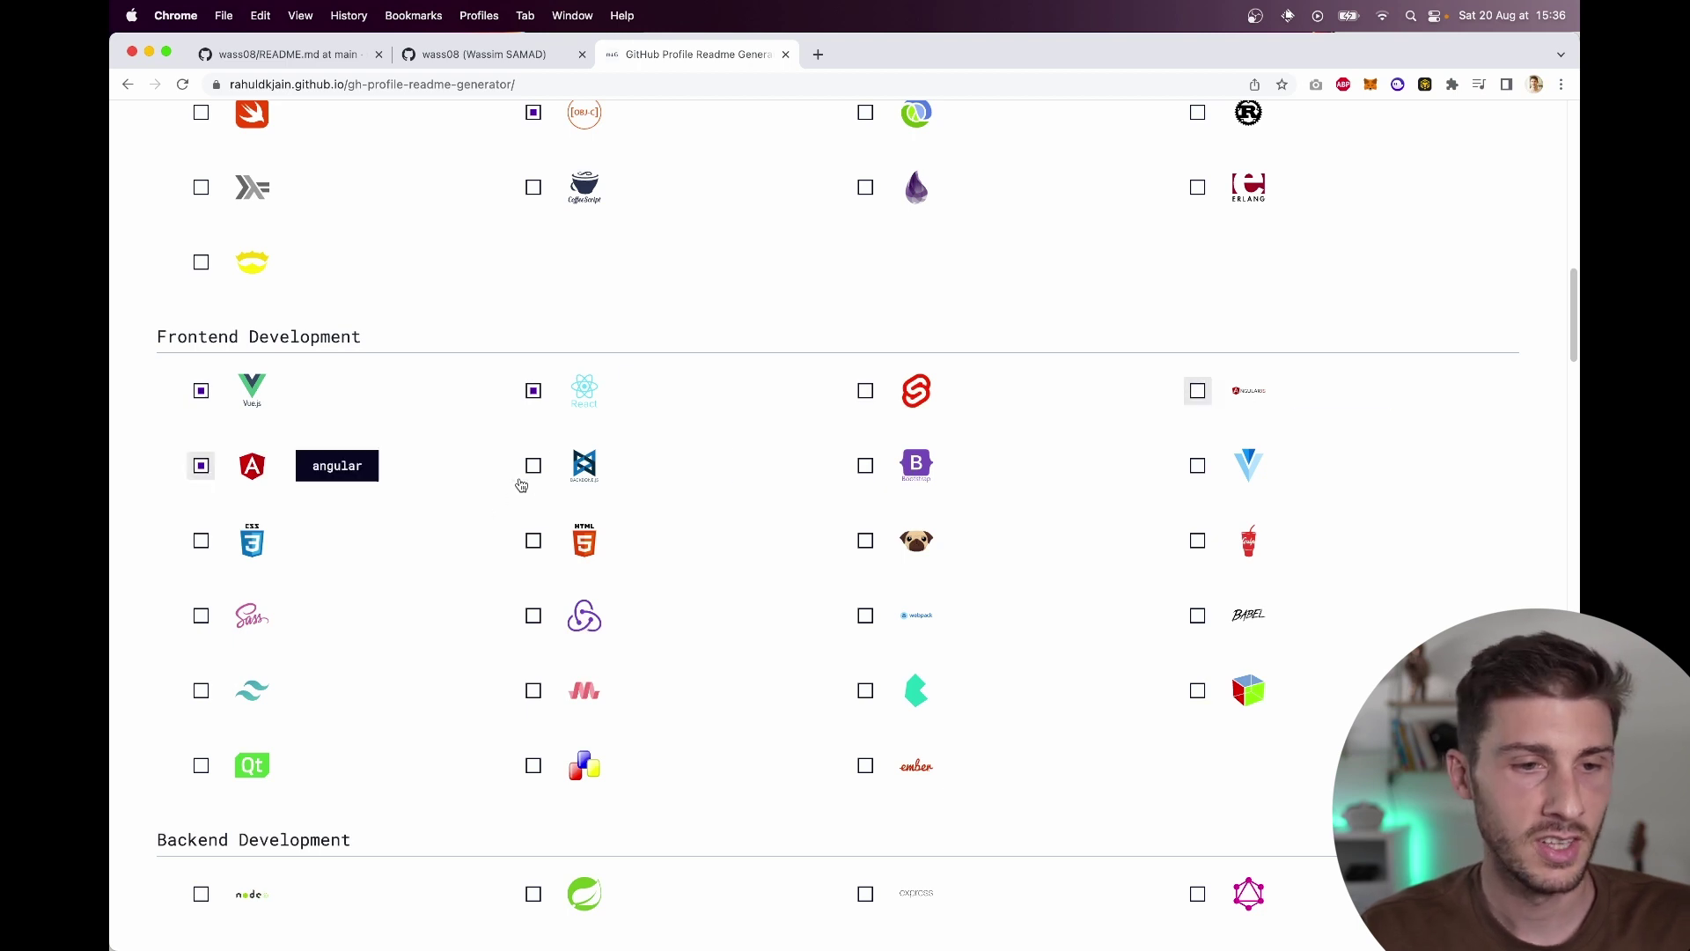
Step: Add Bootstrap, CSS3, HTML5, Sass, Redux, webpack, Babel and Tailwind to the frontend skills
click(904, 476)
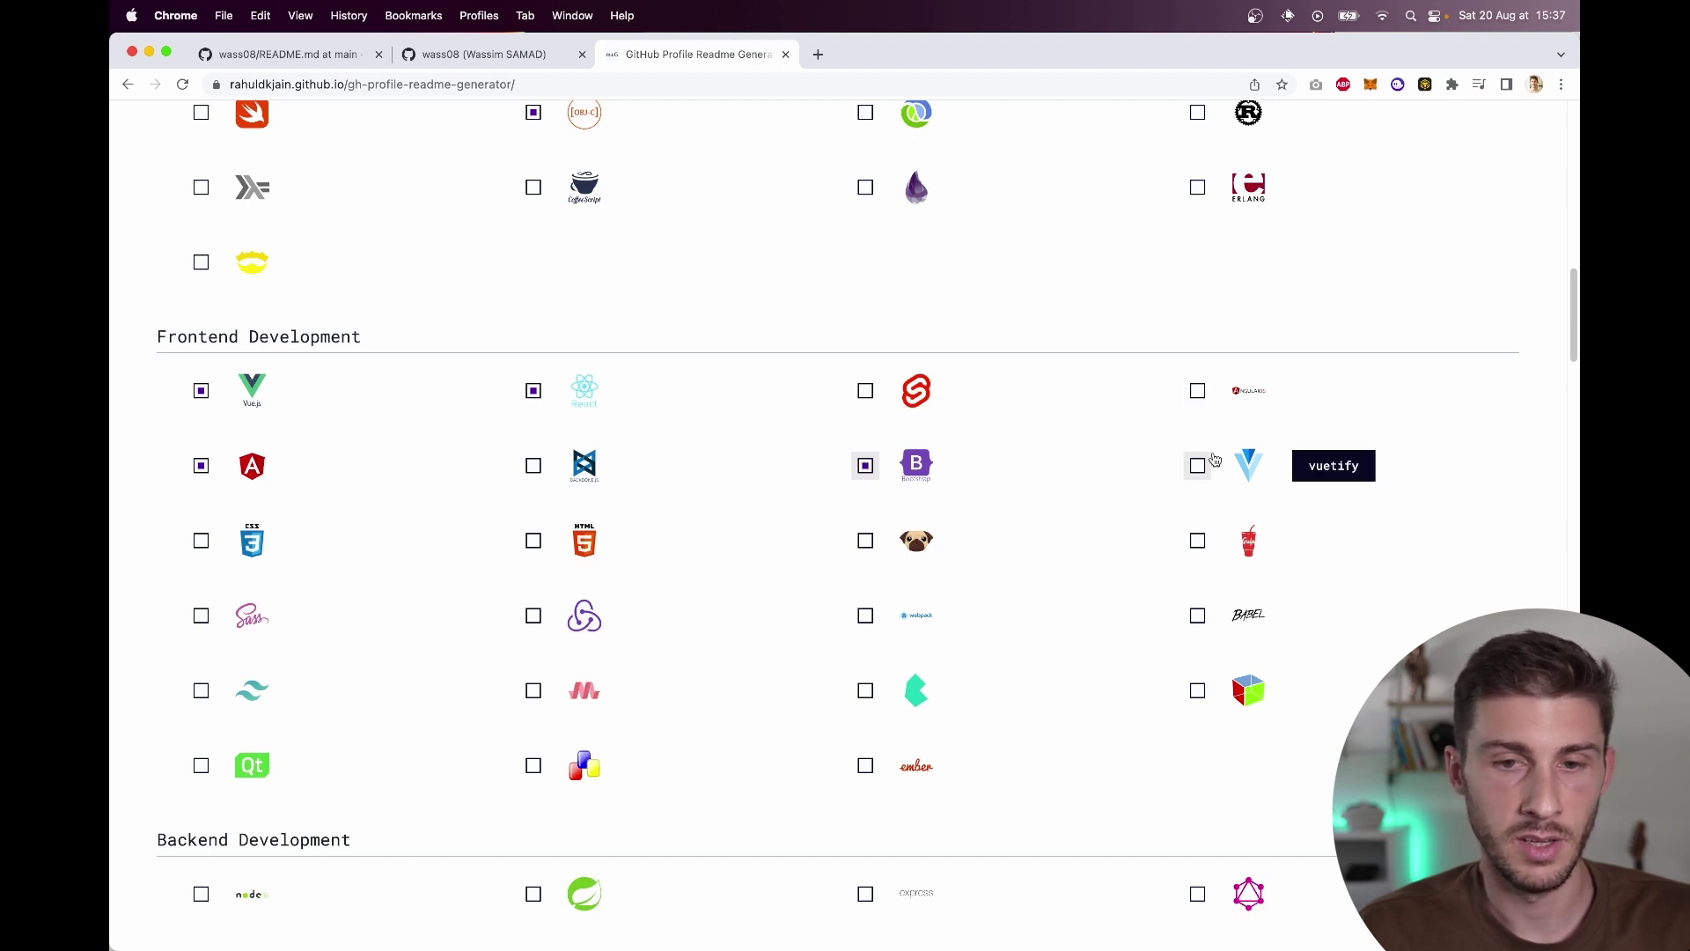
click(201, 540)
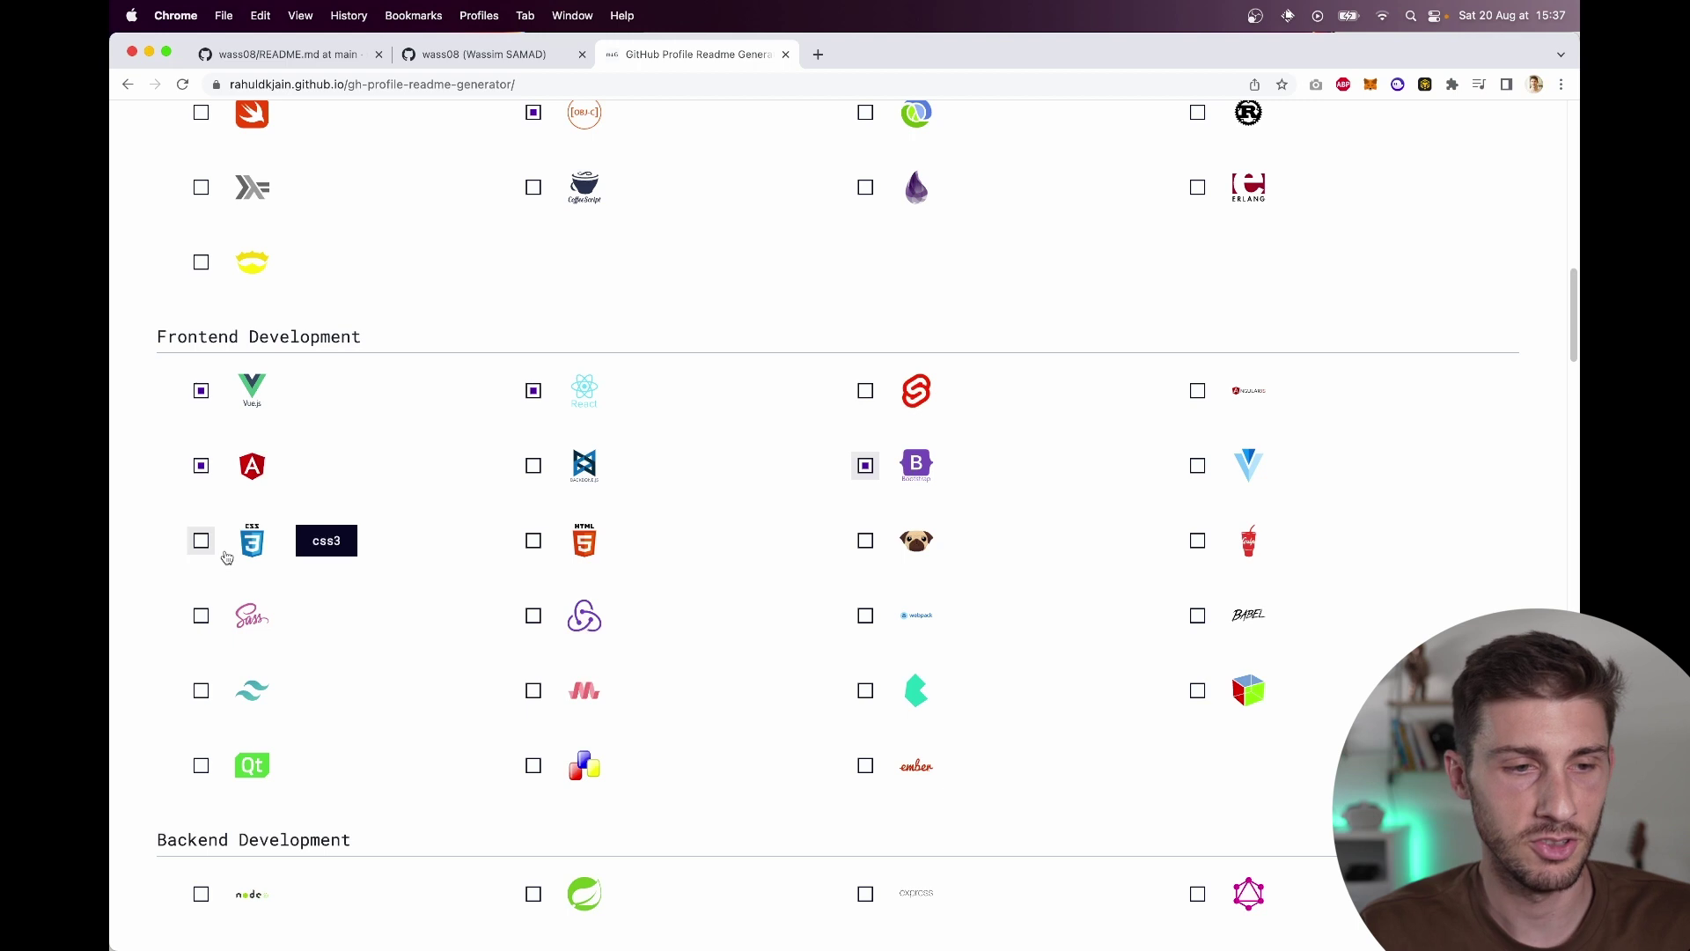
click(562, 551)
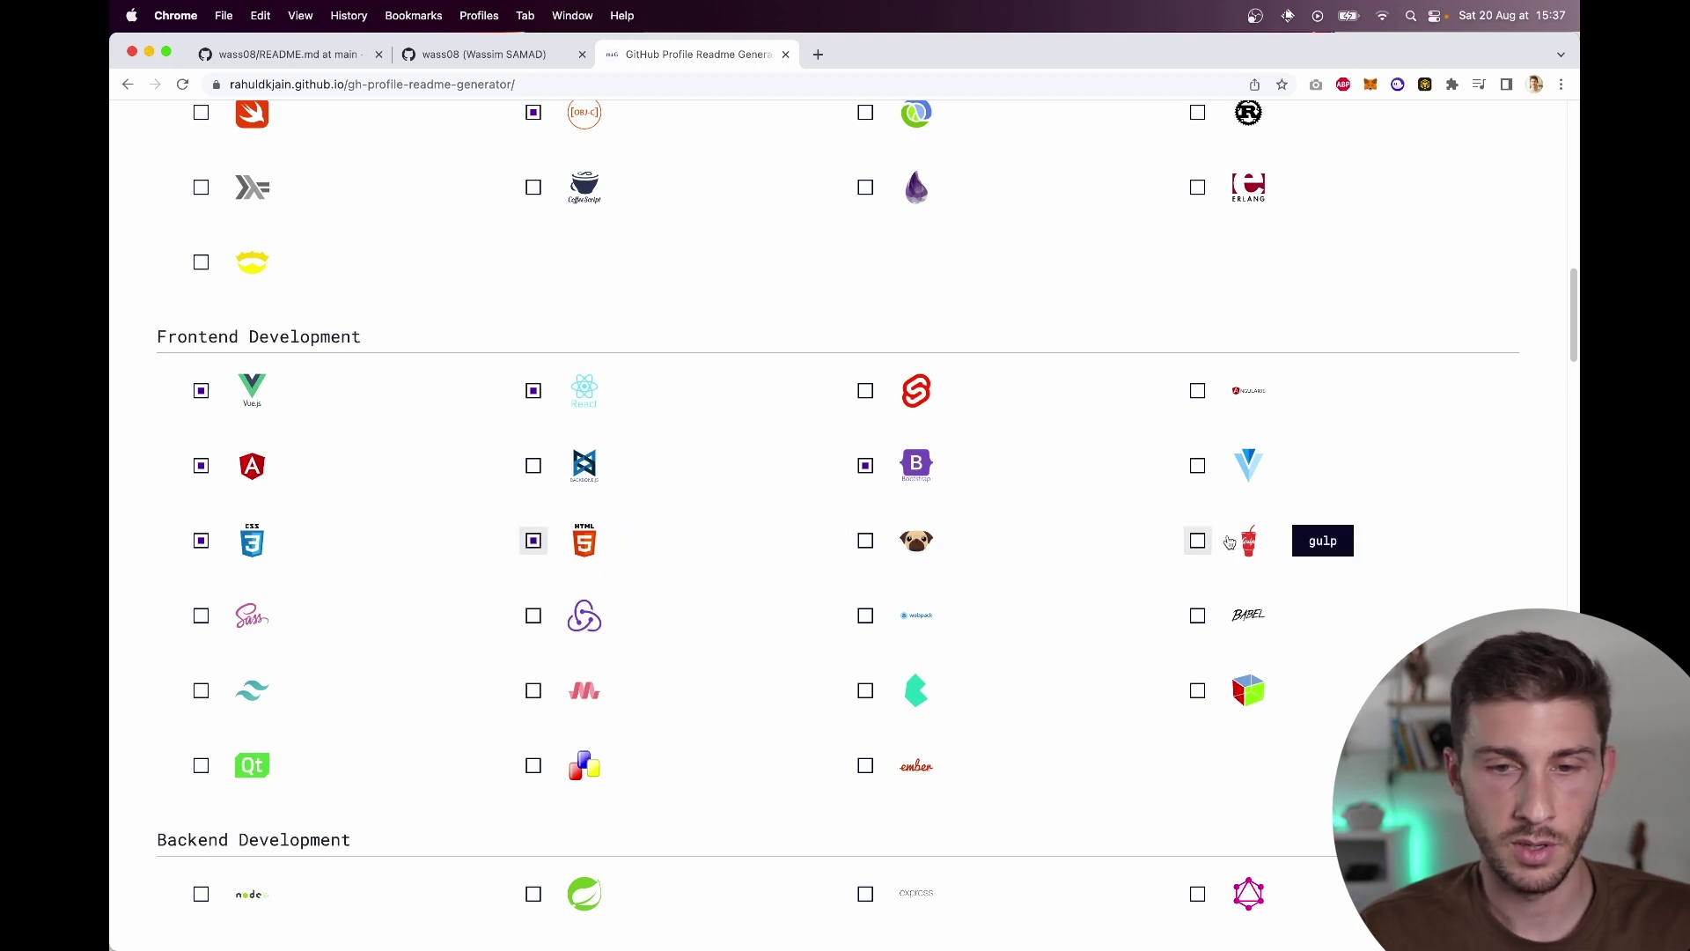
click(222, 626)
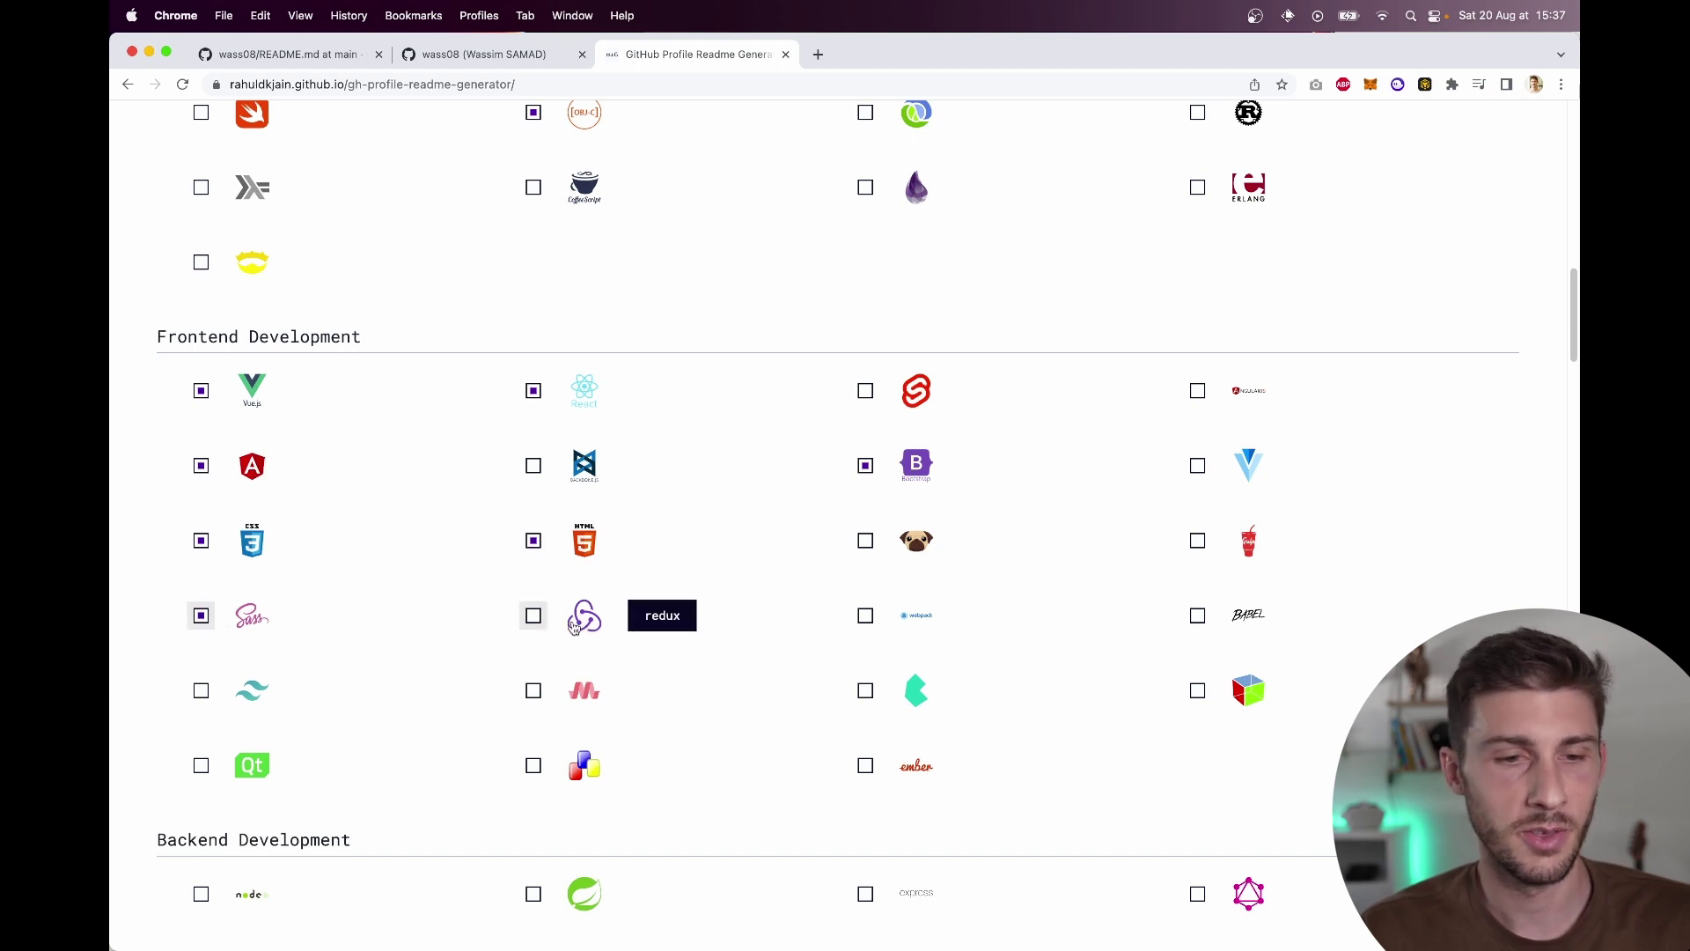
click(573, 625)
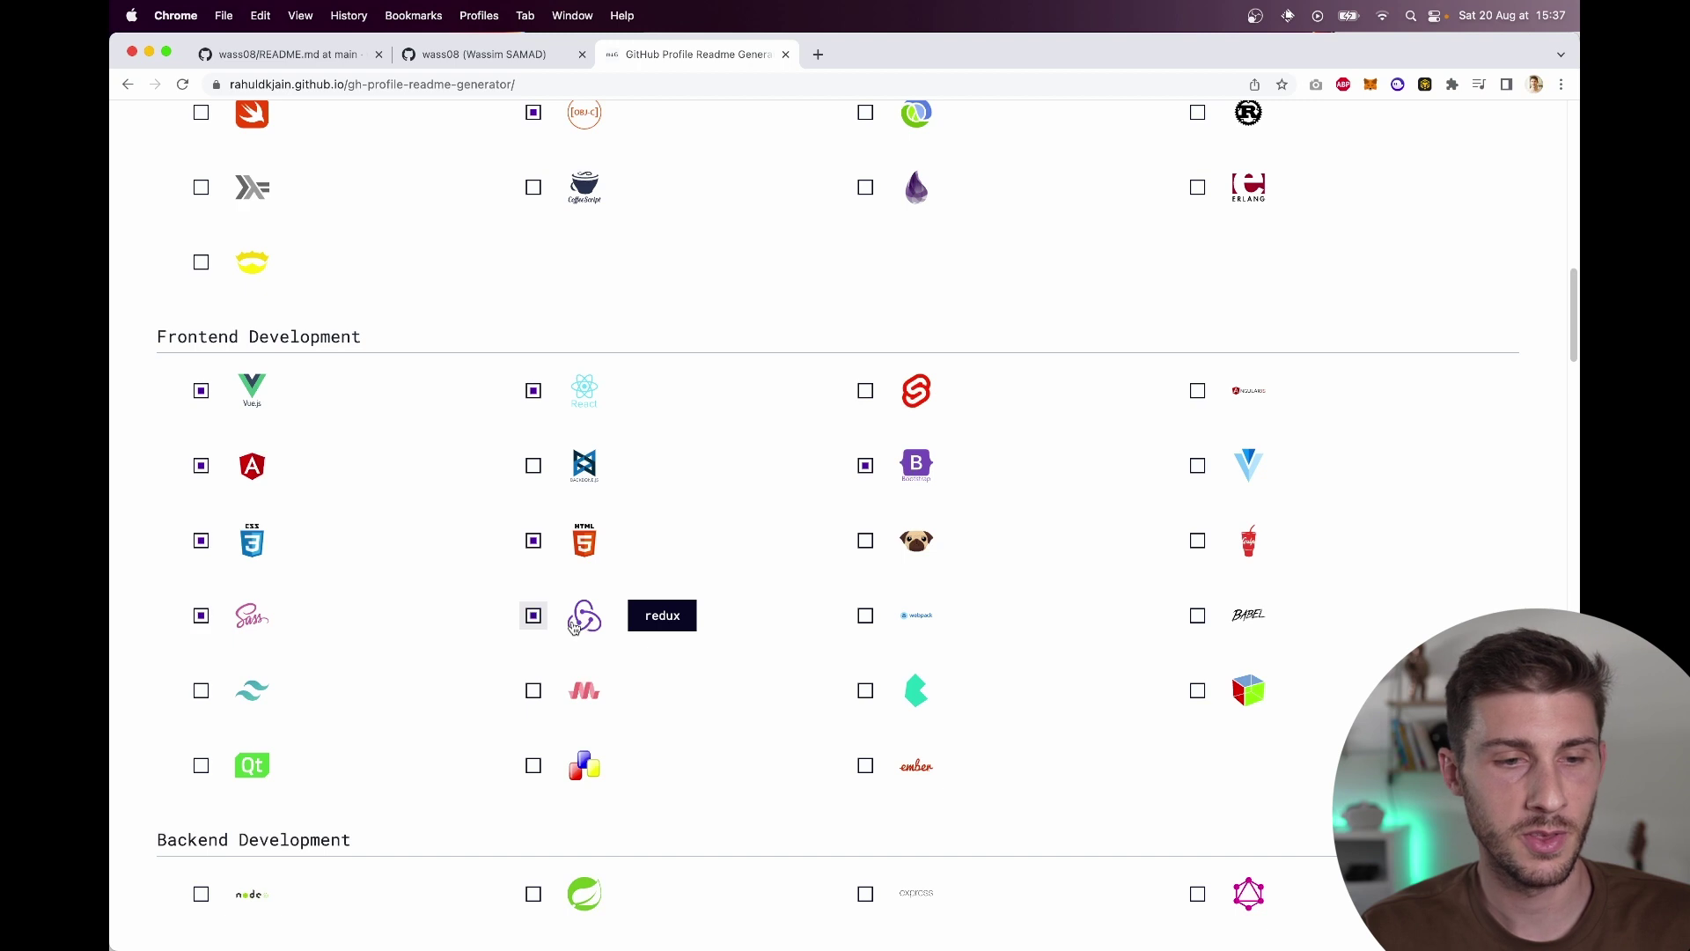
click(913, 626)
click(1245, 618)
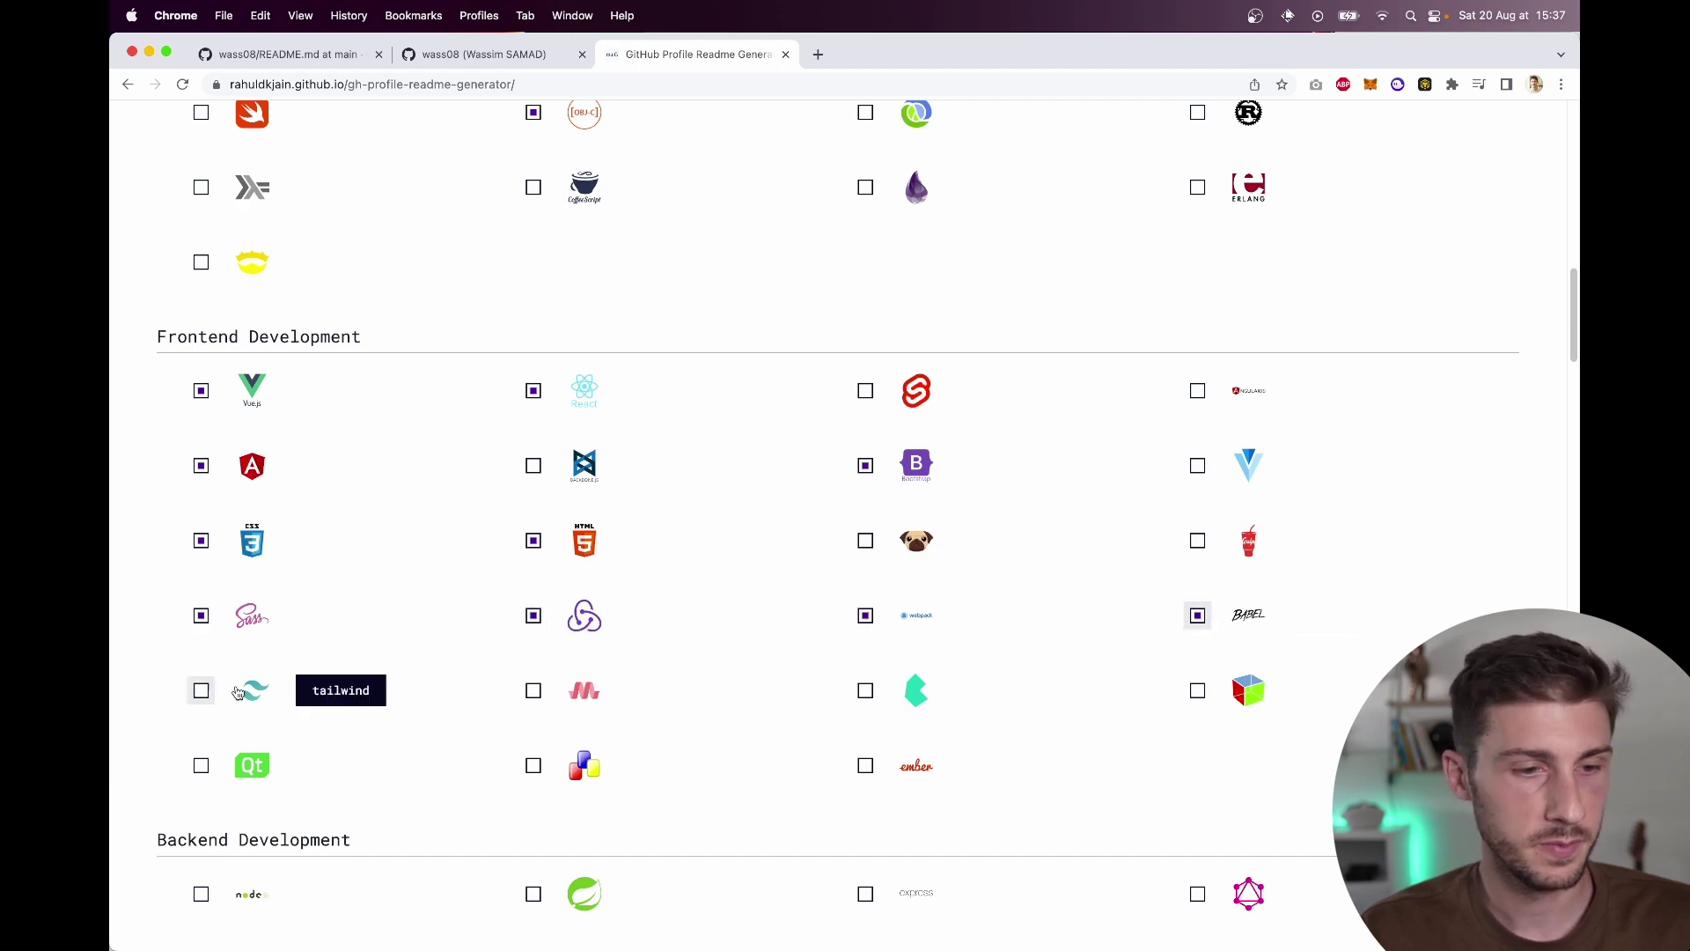
click(230, 691)
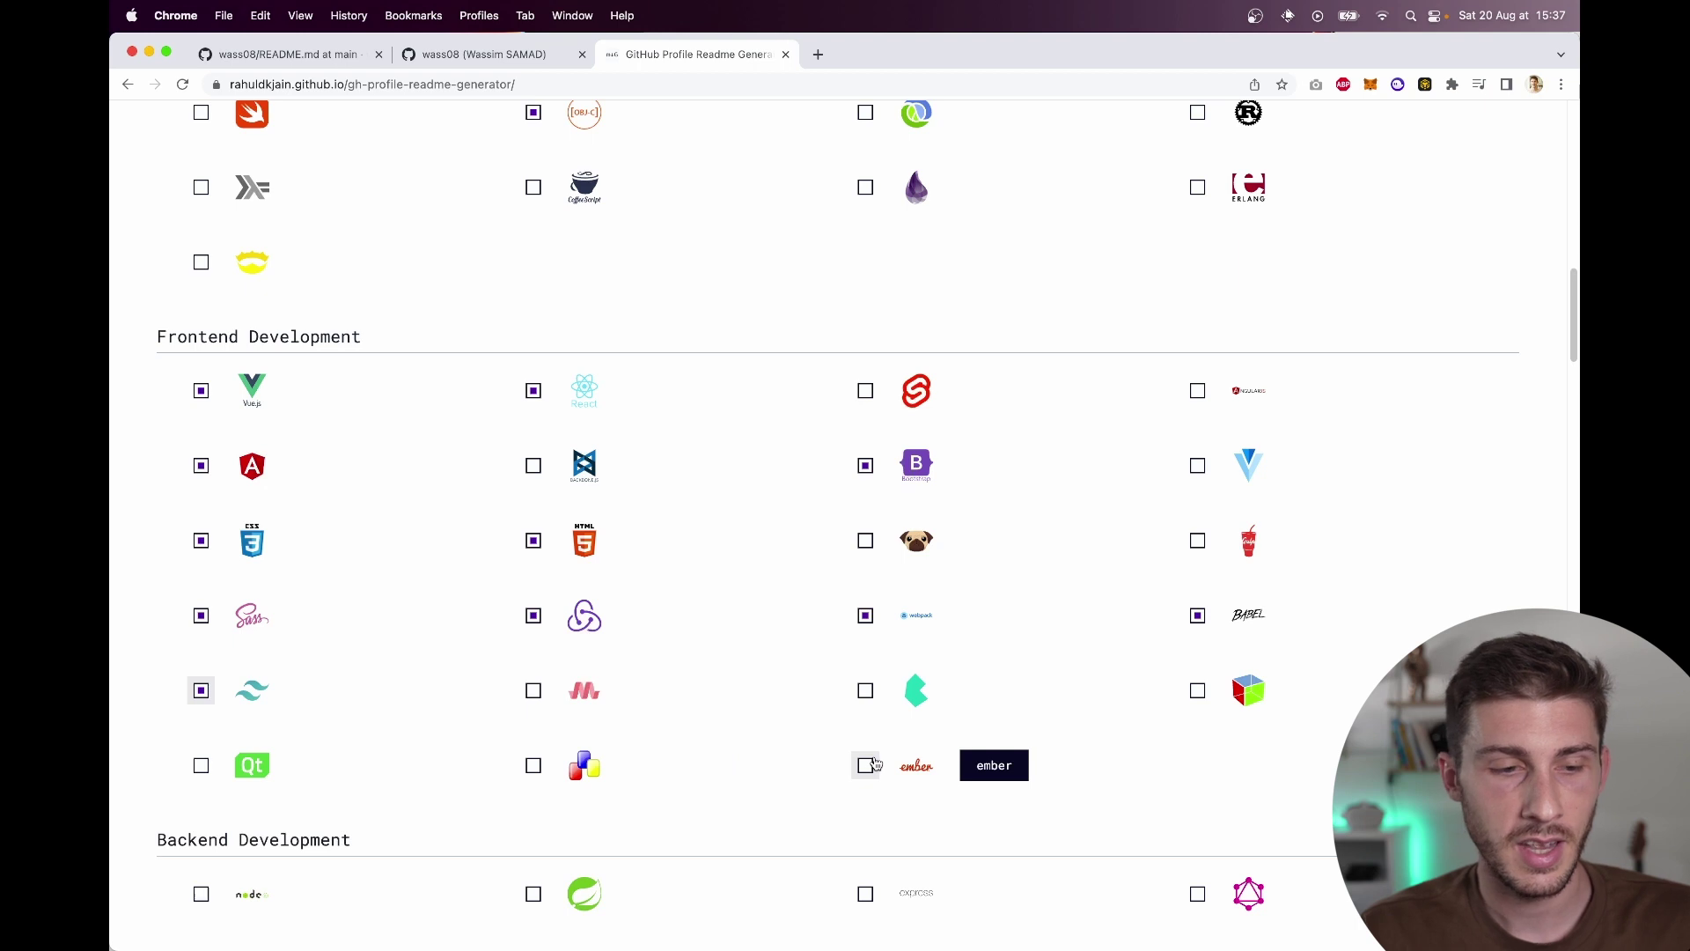
scroll(872, 762, down, 7)
Step: Tick Node.js, Express, GraphQL, nginx and NestJS as backend skills
click(201, 308)
click(865, 309)
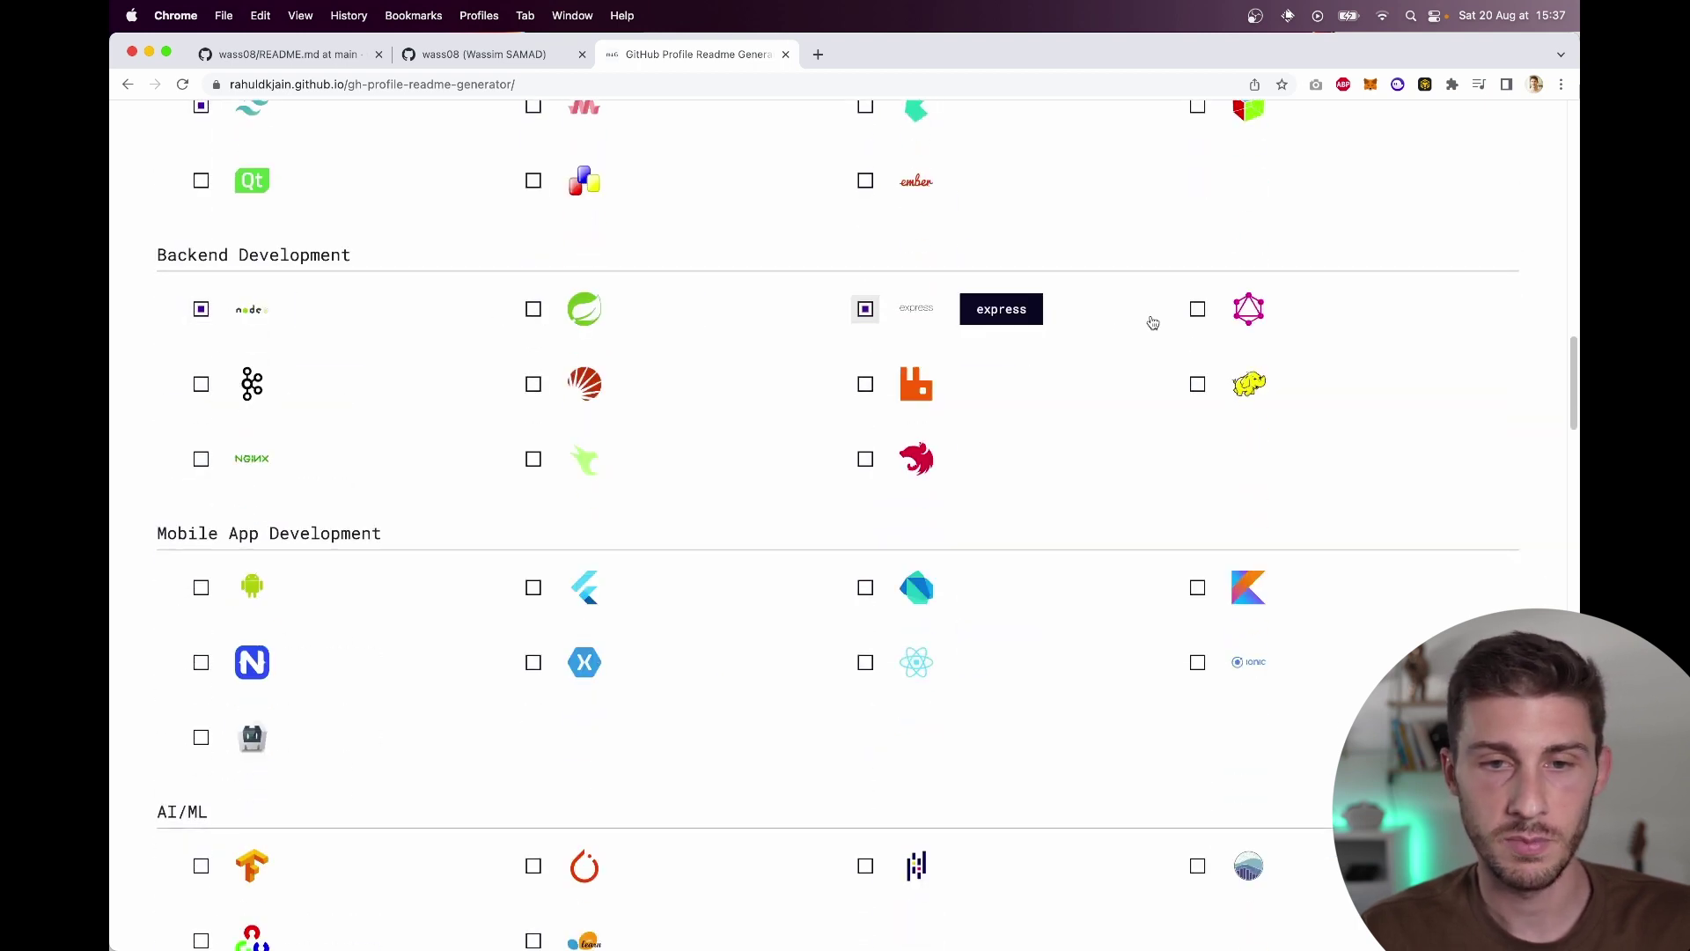
click(1197, 309)
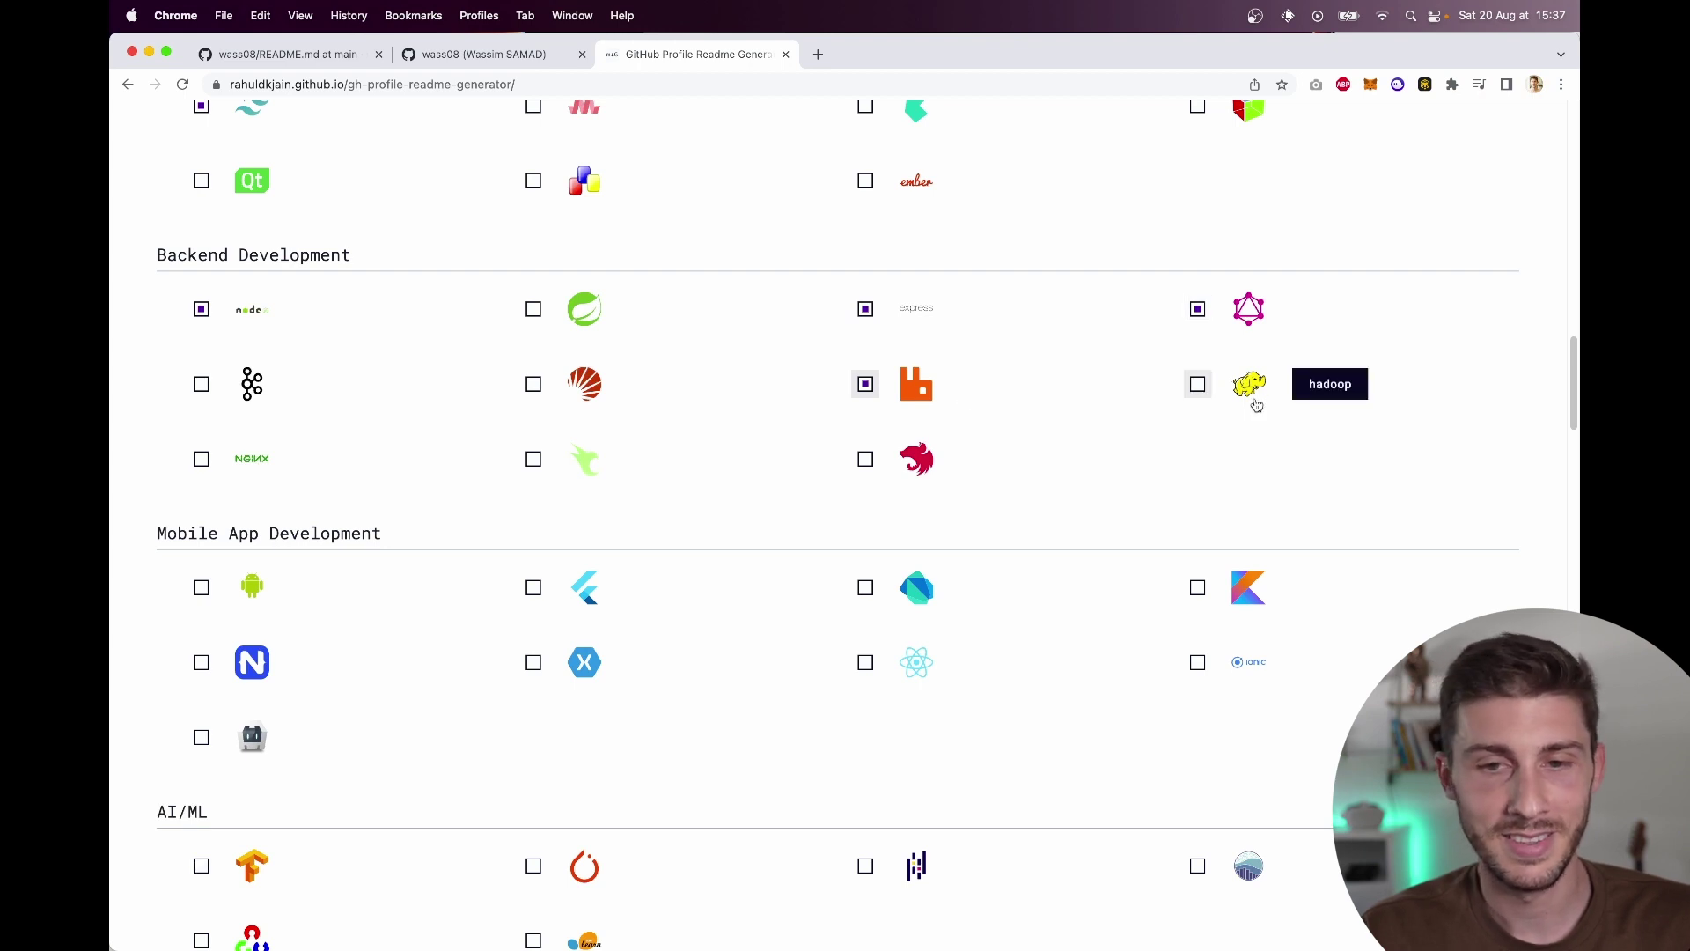
click(210, 466)
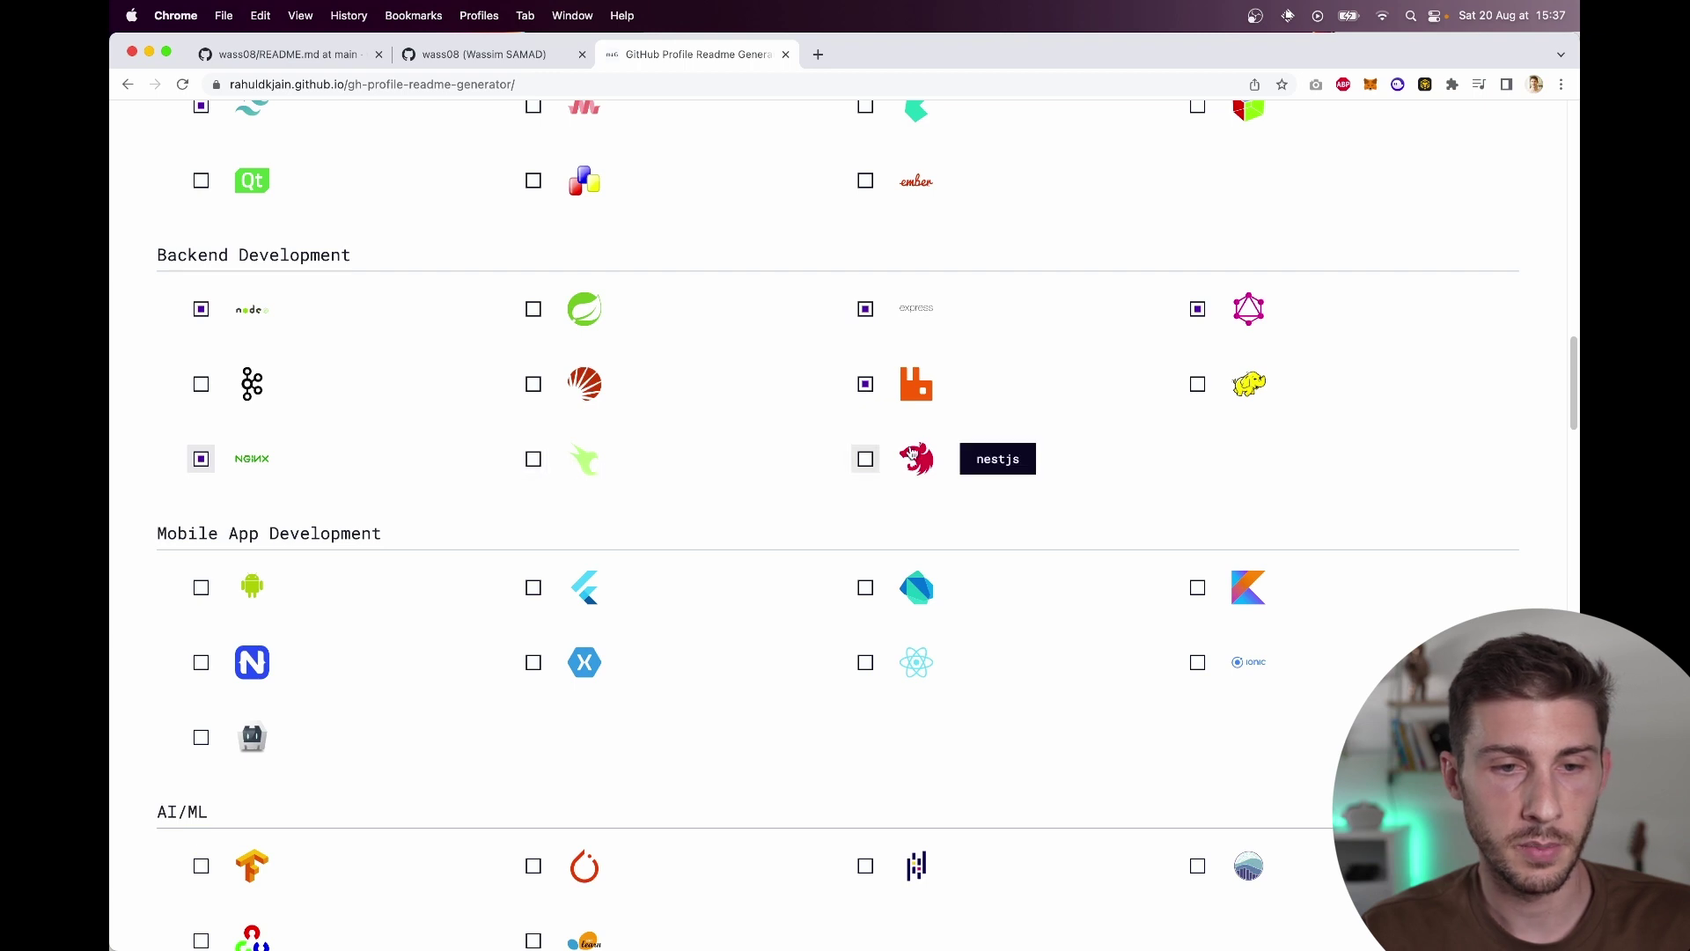
click(913, 455)
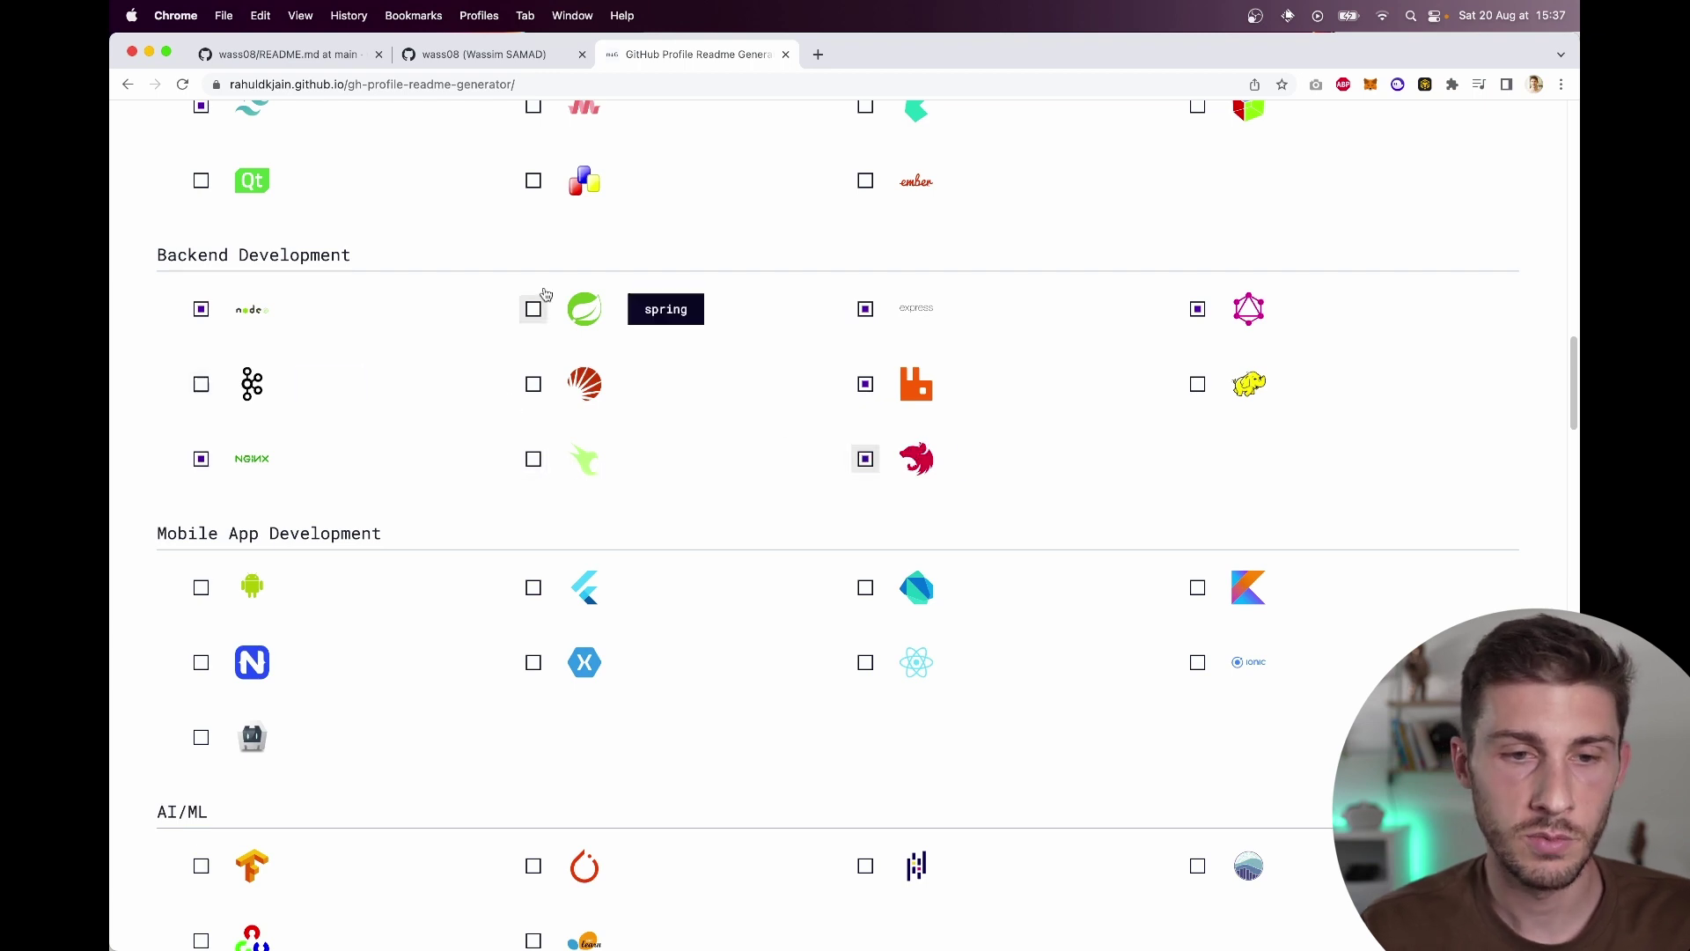
Step: Tick Android, React Native and Apache Cordova as mobile app skills
scroll(572, 264, up, 5)
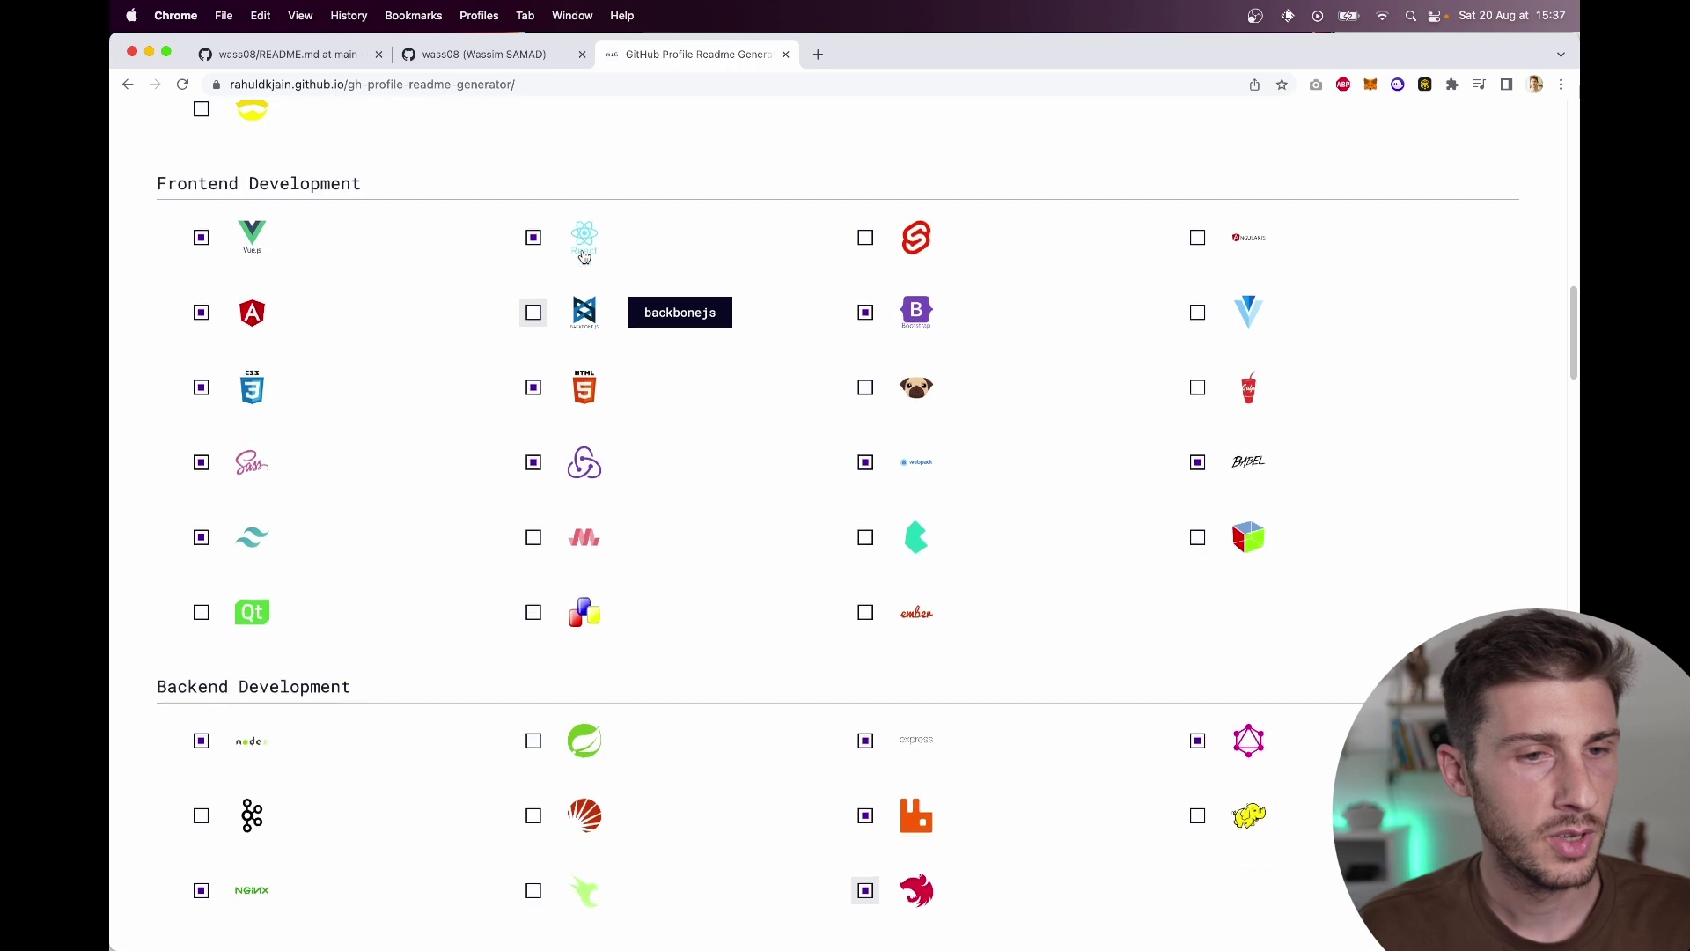
scroll(584, 256, down, 1)
scroll(583, 256, down, 7)
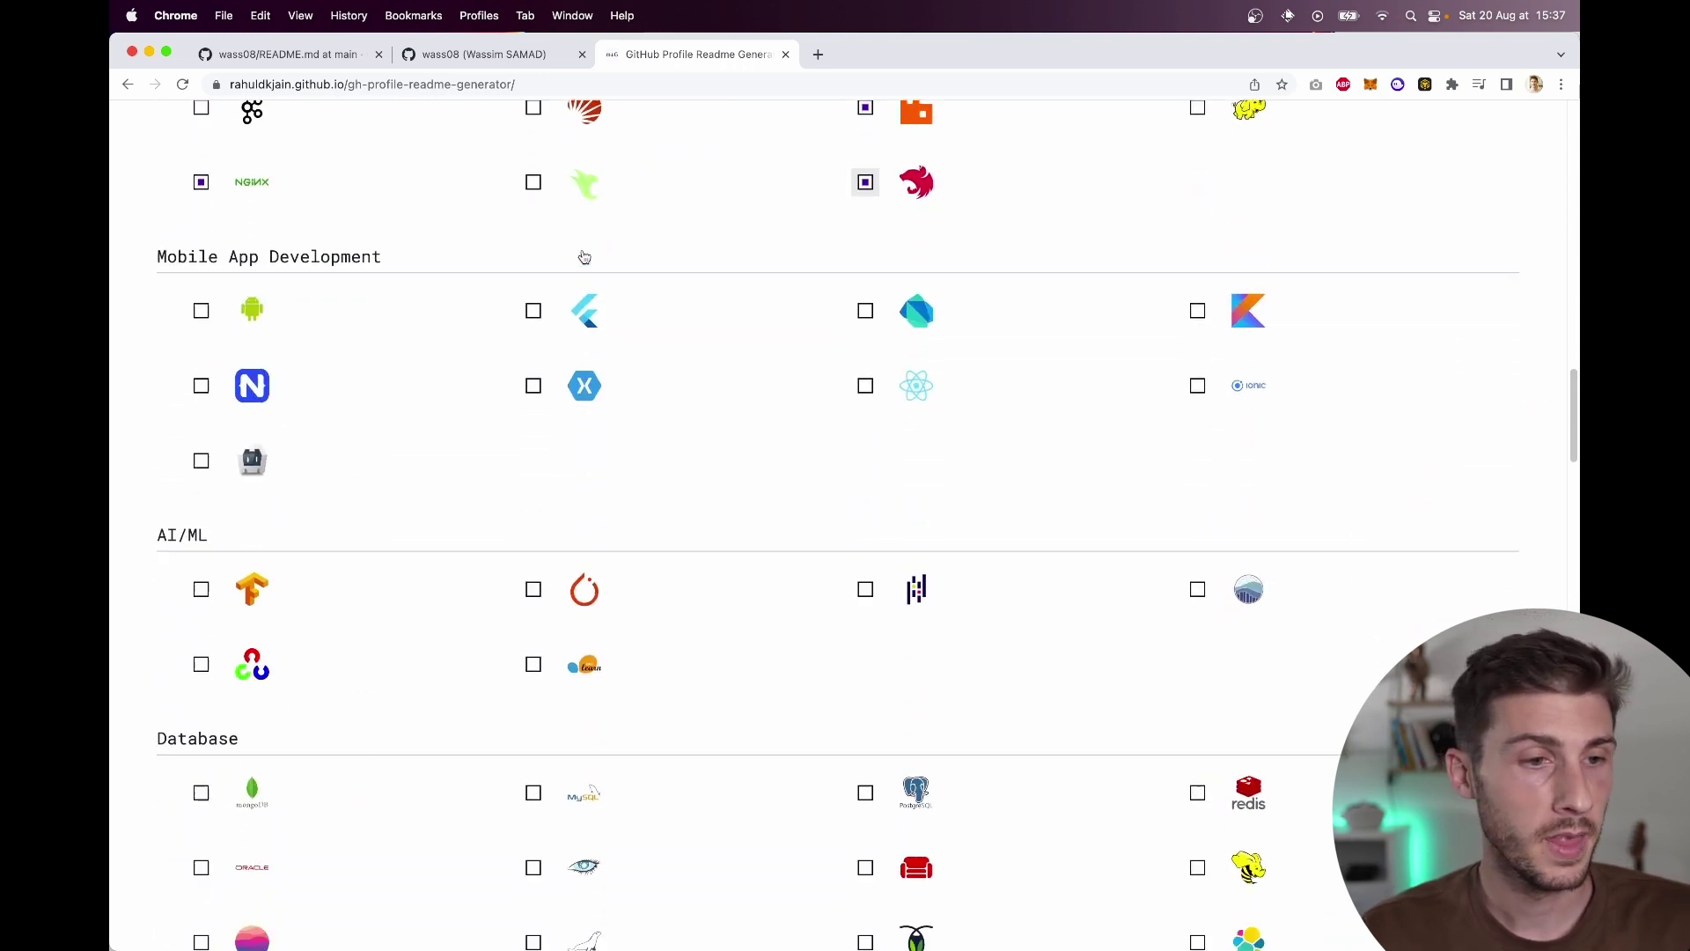
click(253, 286)
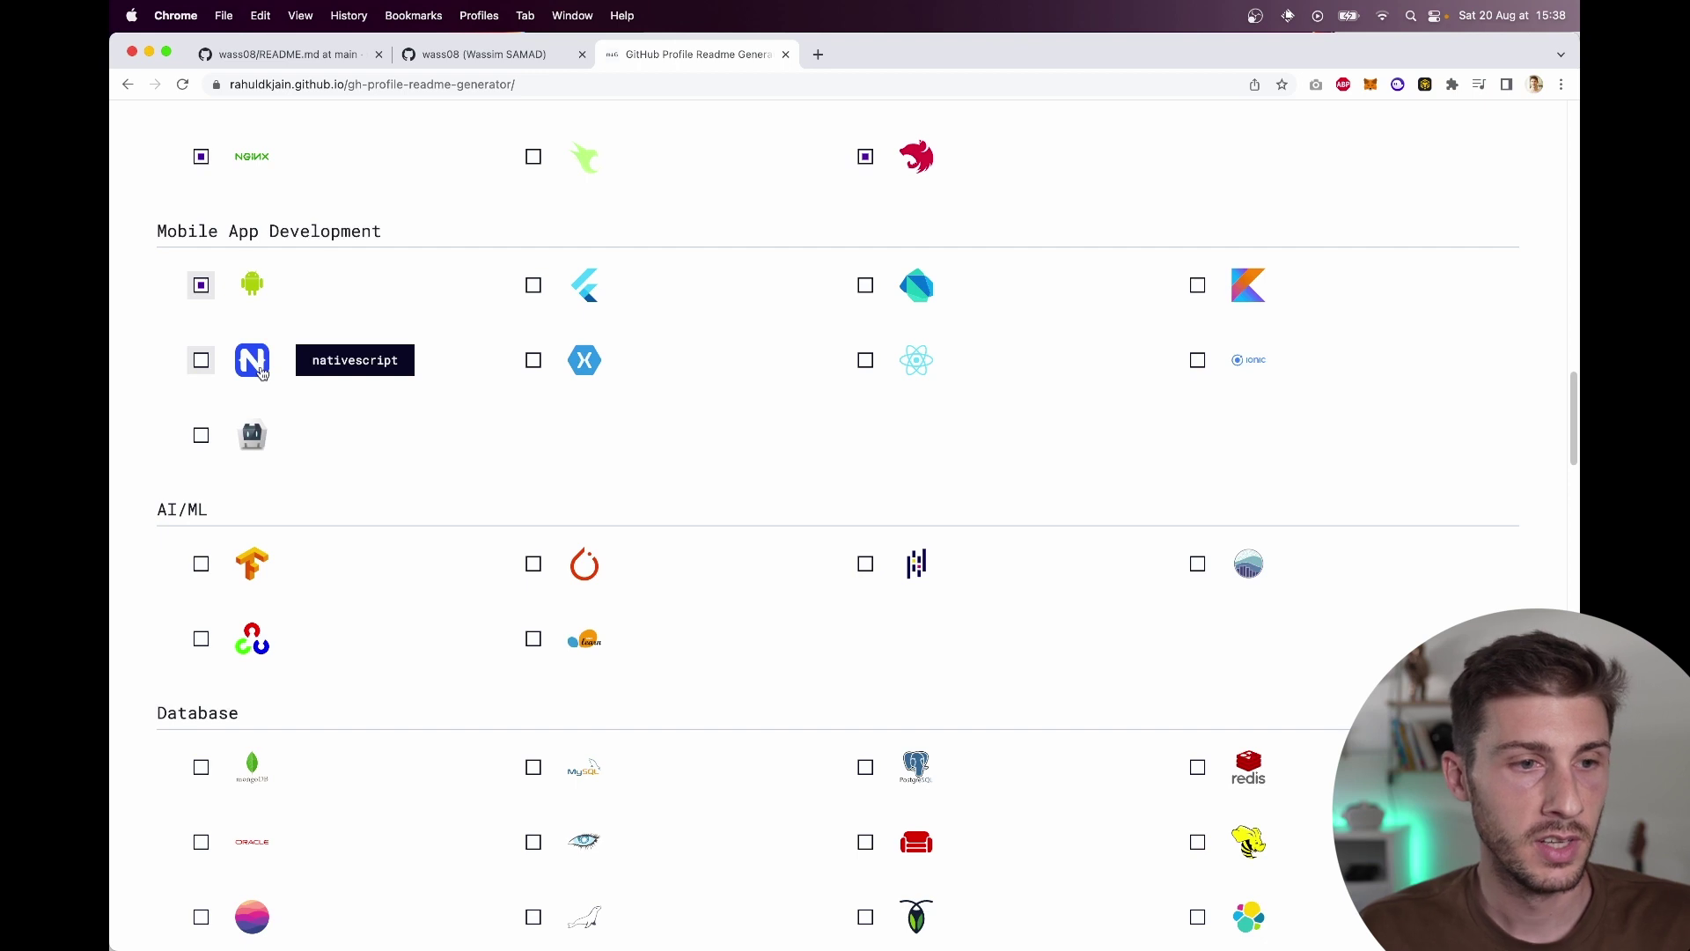
click(875, 374)
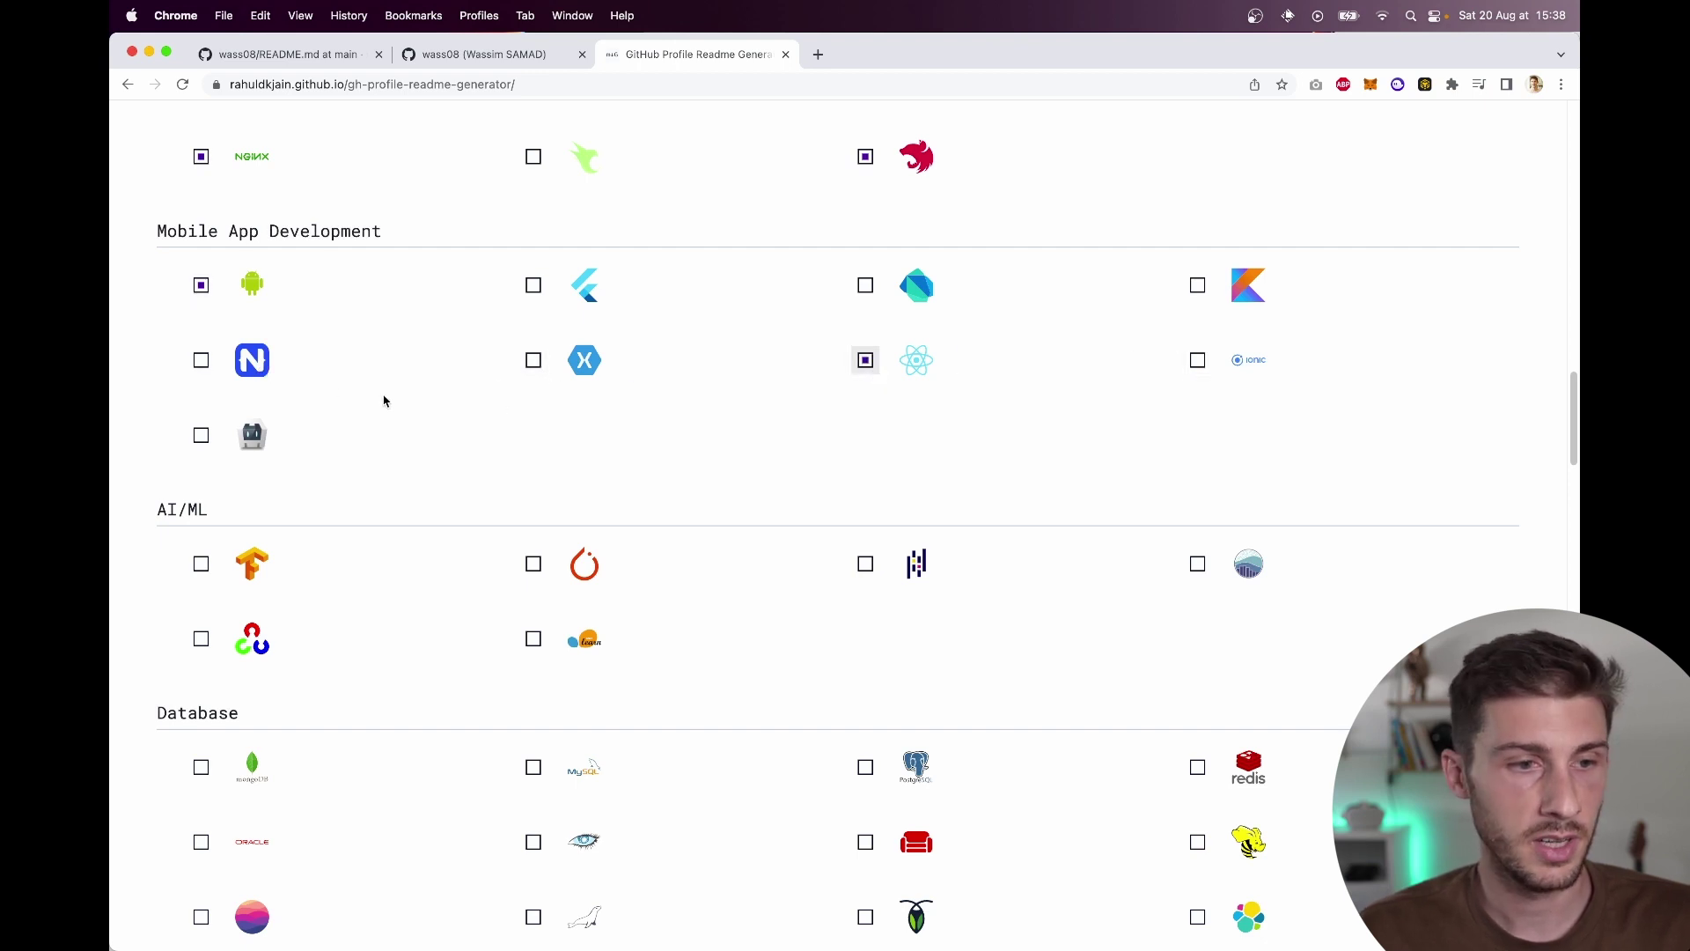
click(235, 439)
scroll(581, 511, down, 3)
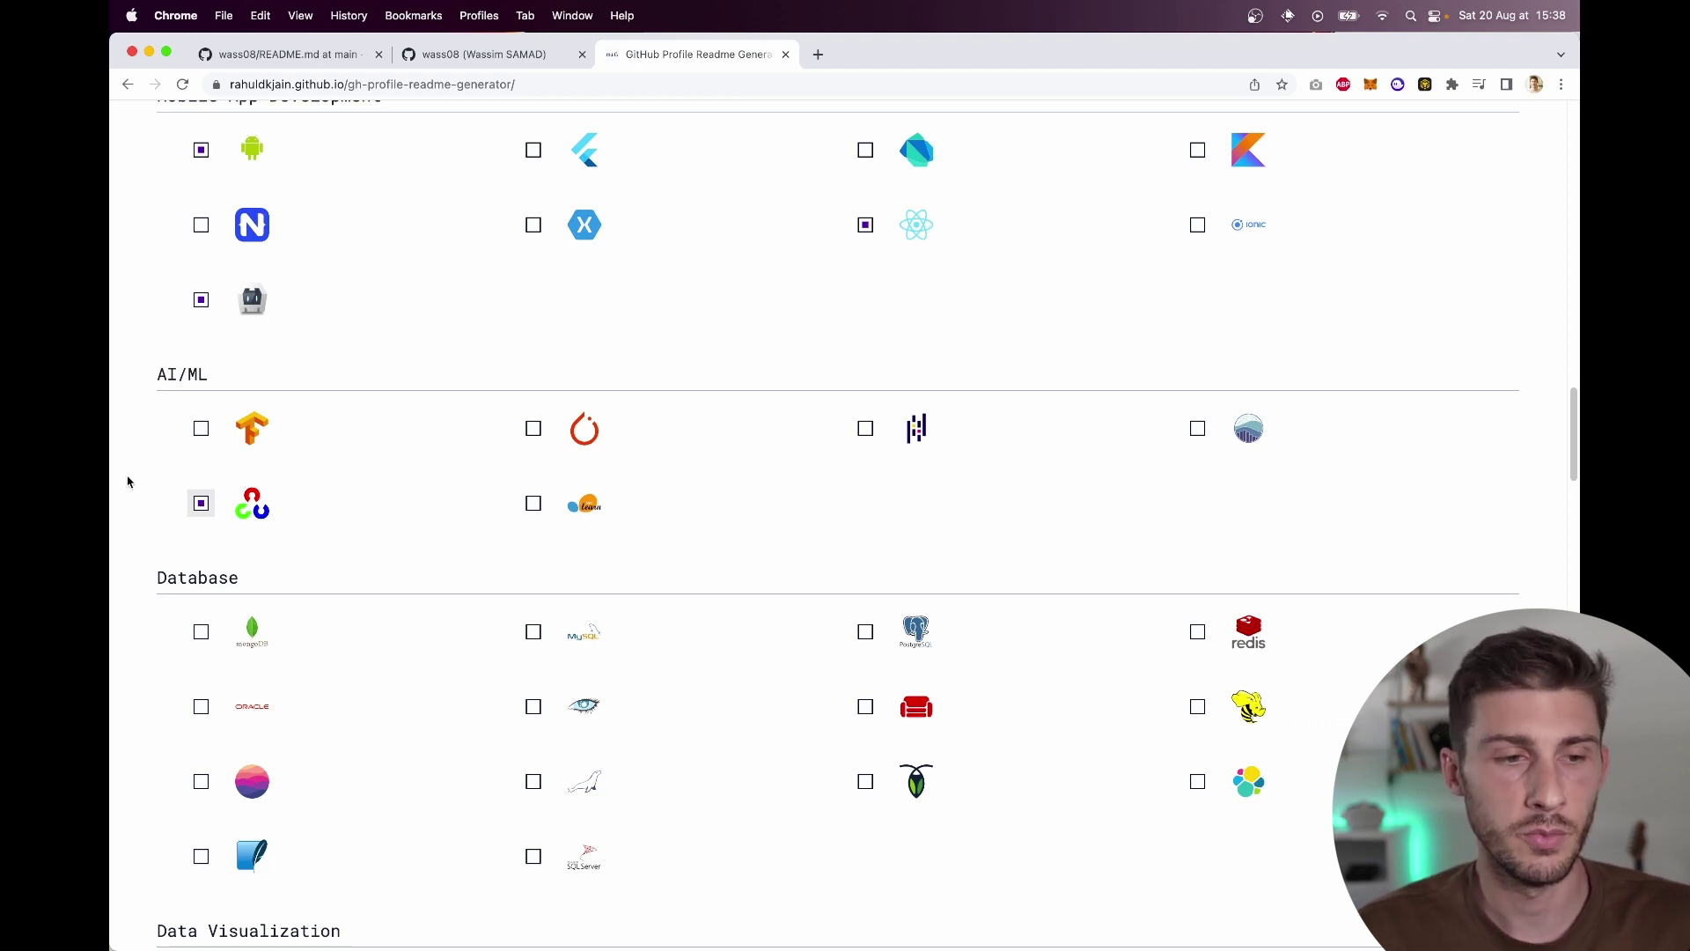
Step: Tick MongoDB, MySQL, PostgreSQL, Redis and SQL Server as database skills
scroll(127, 482, down, 3)
click(200, 476)
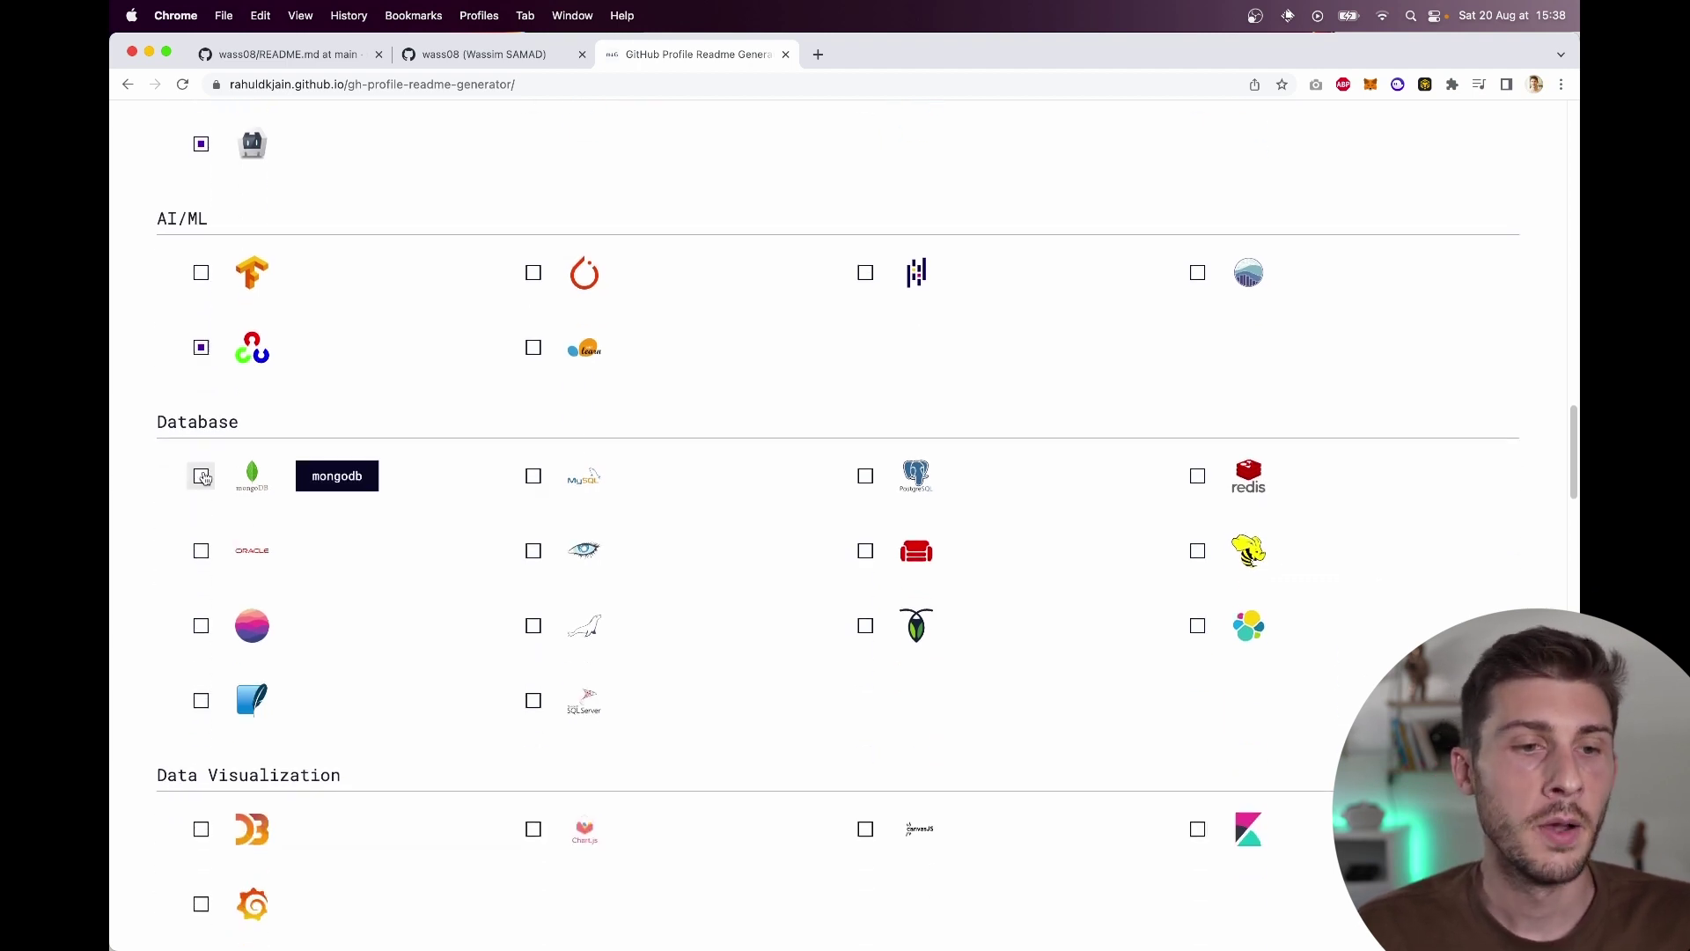
click(533, 476)
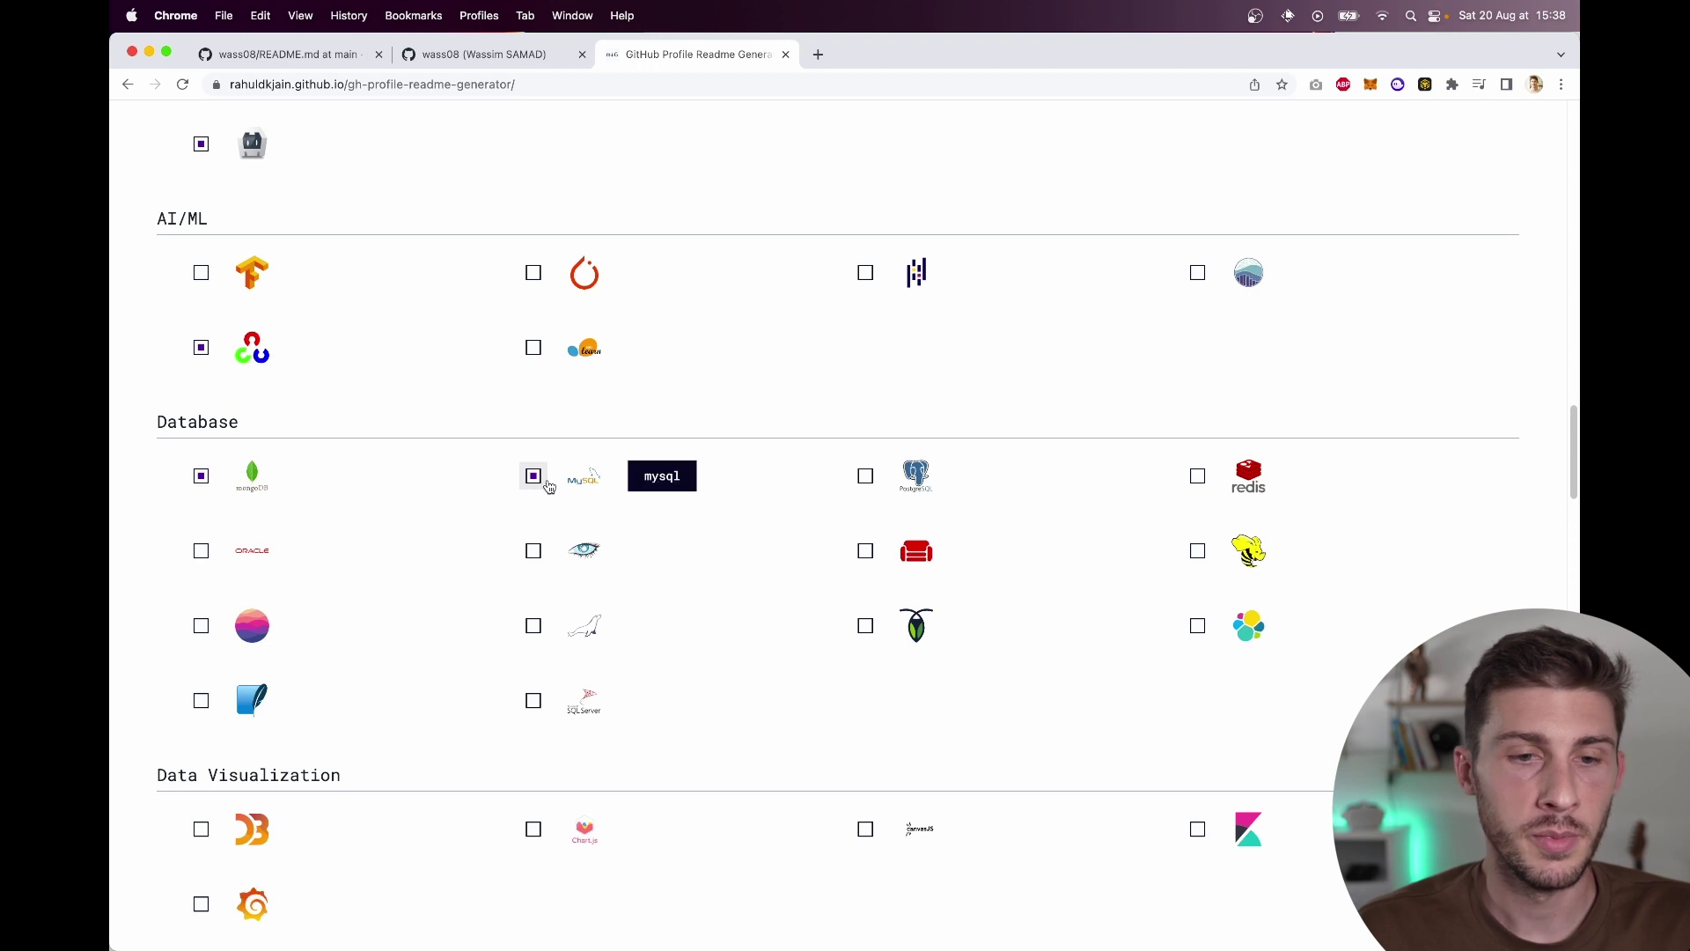
click(865, 476)
click(1197, 476)
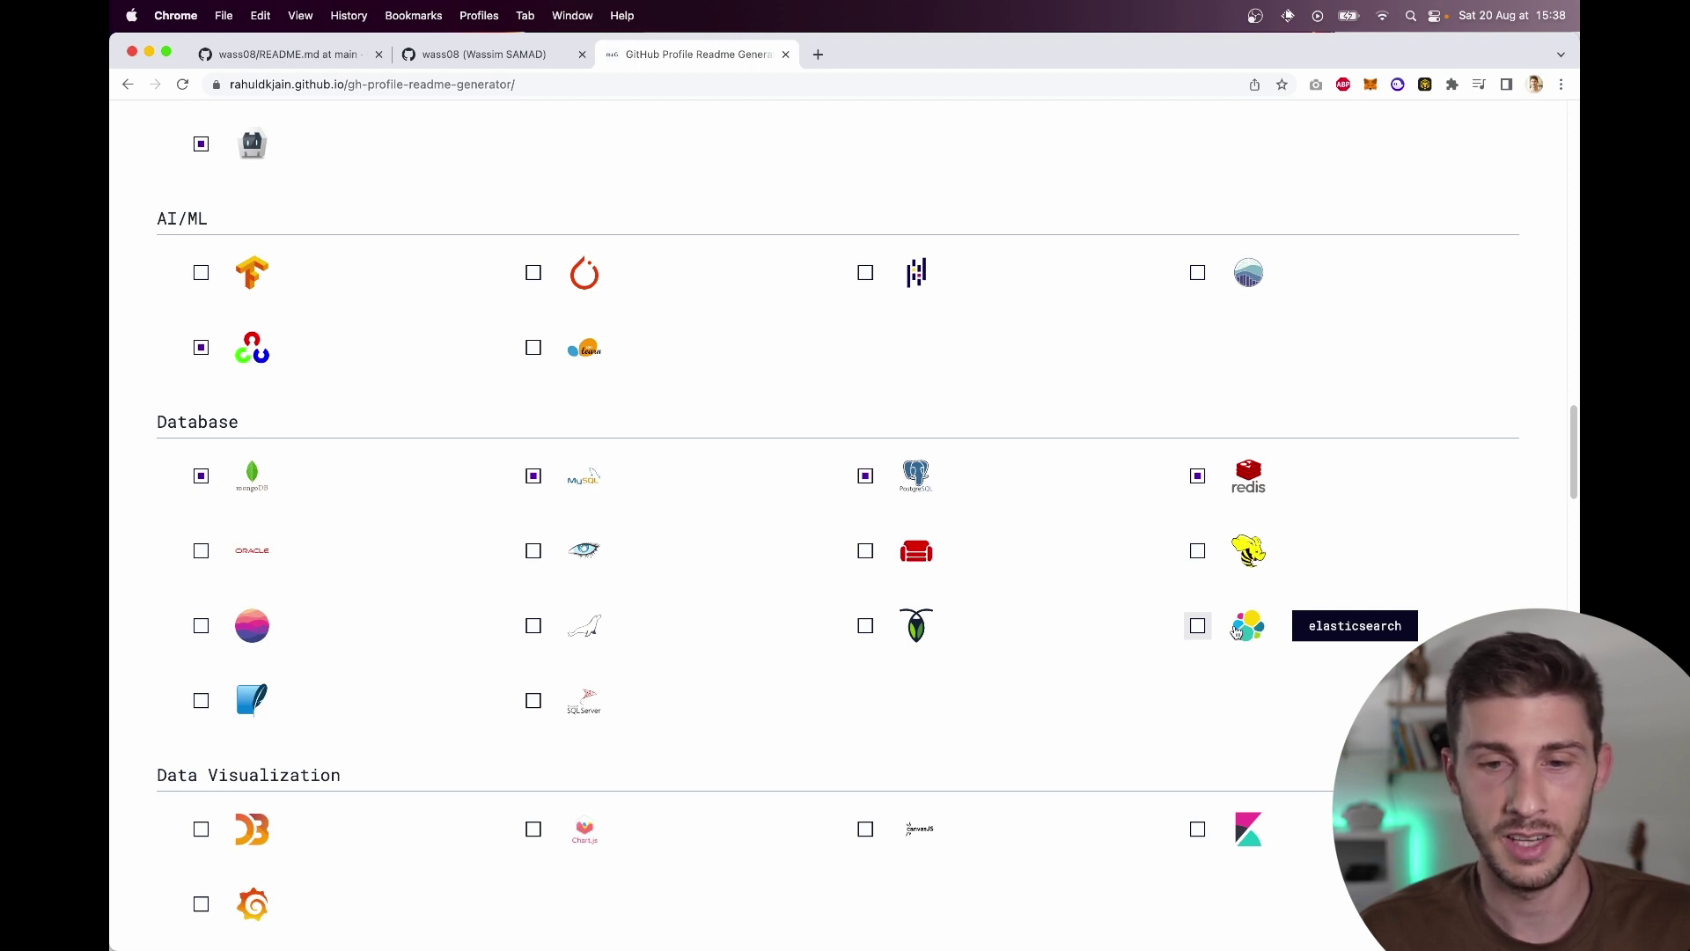
click(730, 700)
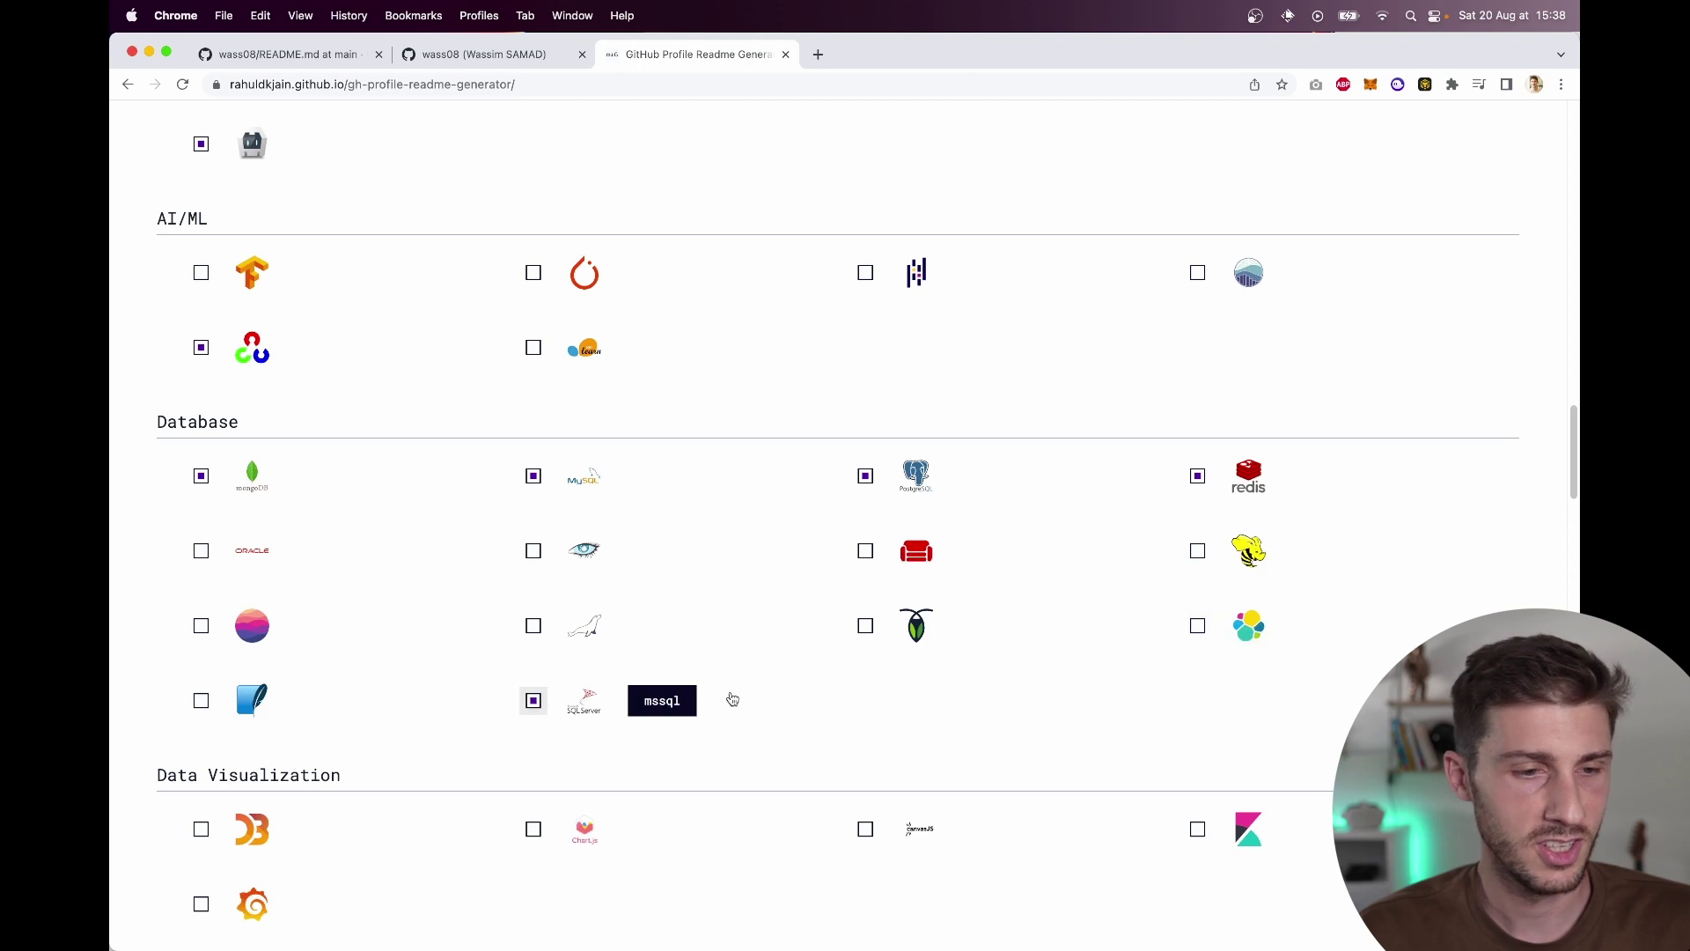
click(533, 700)
click(534, 703)
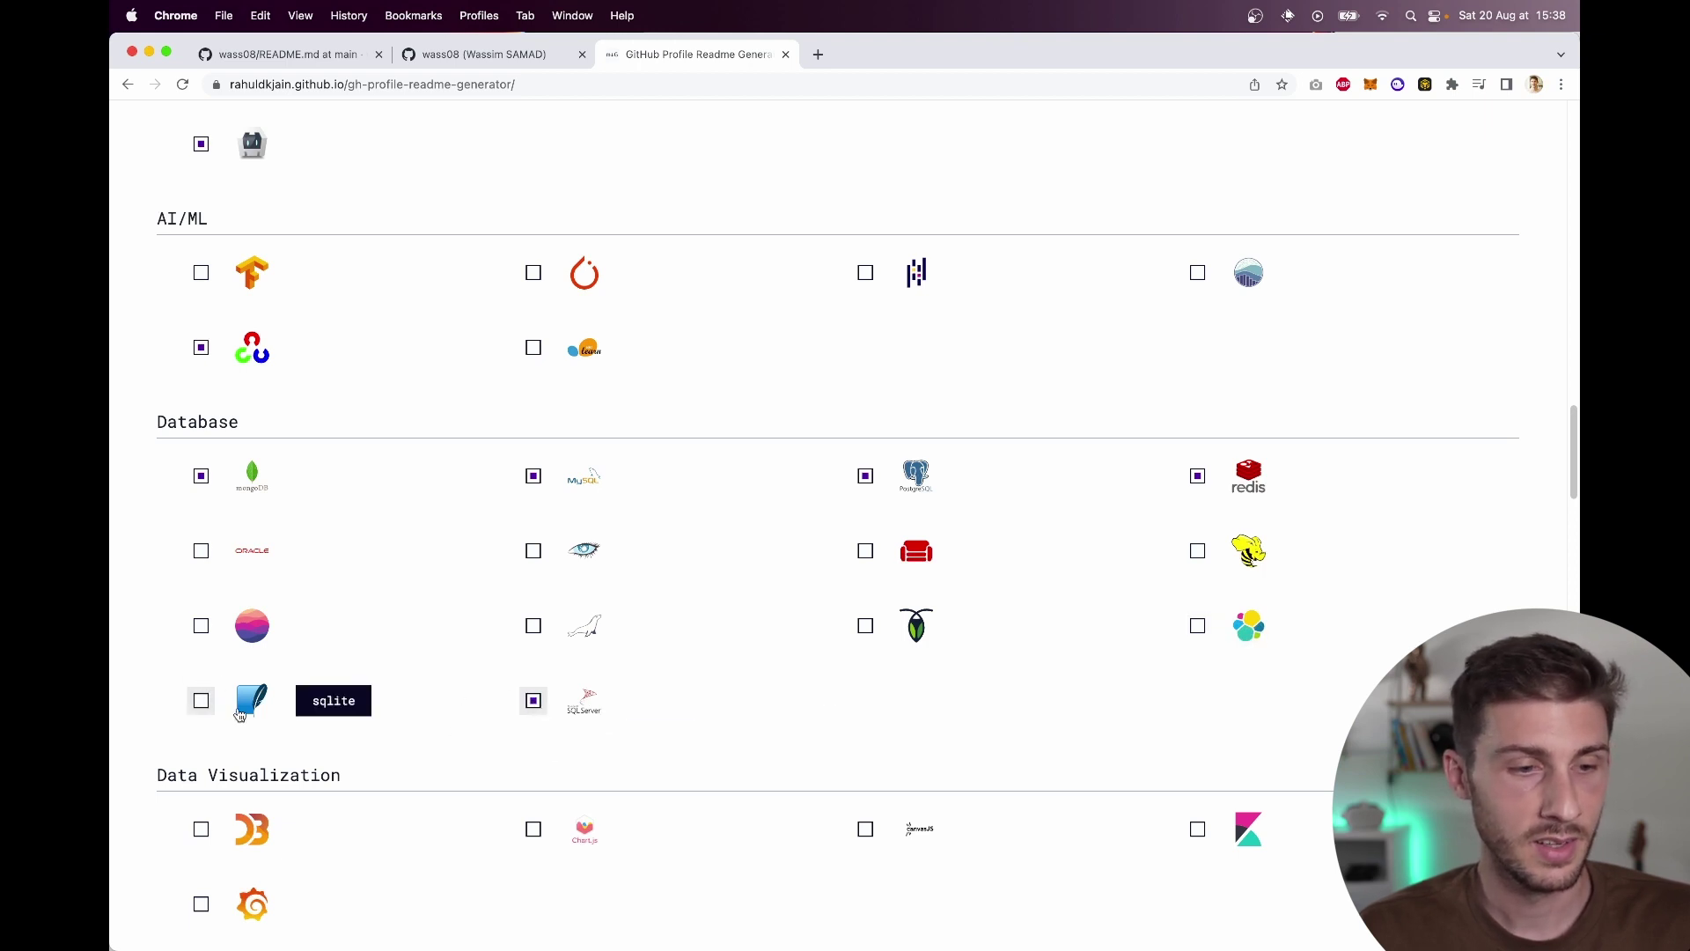
Step: Tick D3 and Chart.js for data visualization, plus Docker and bash under DevOps
scroll(709, 585, down, 6)
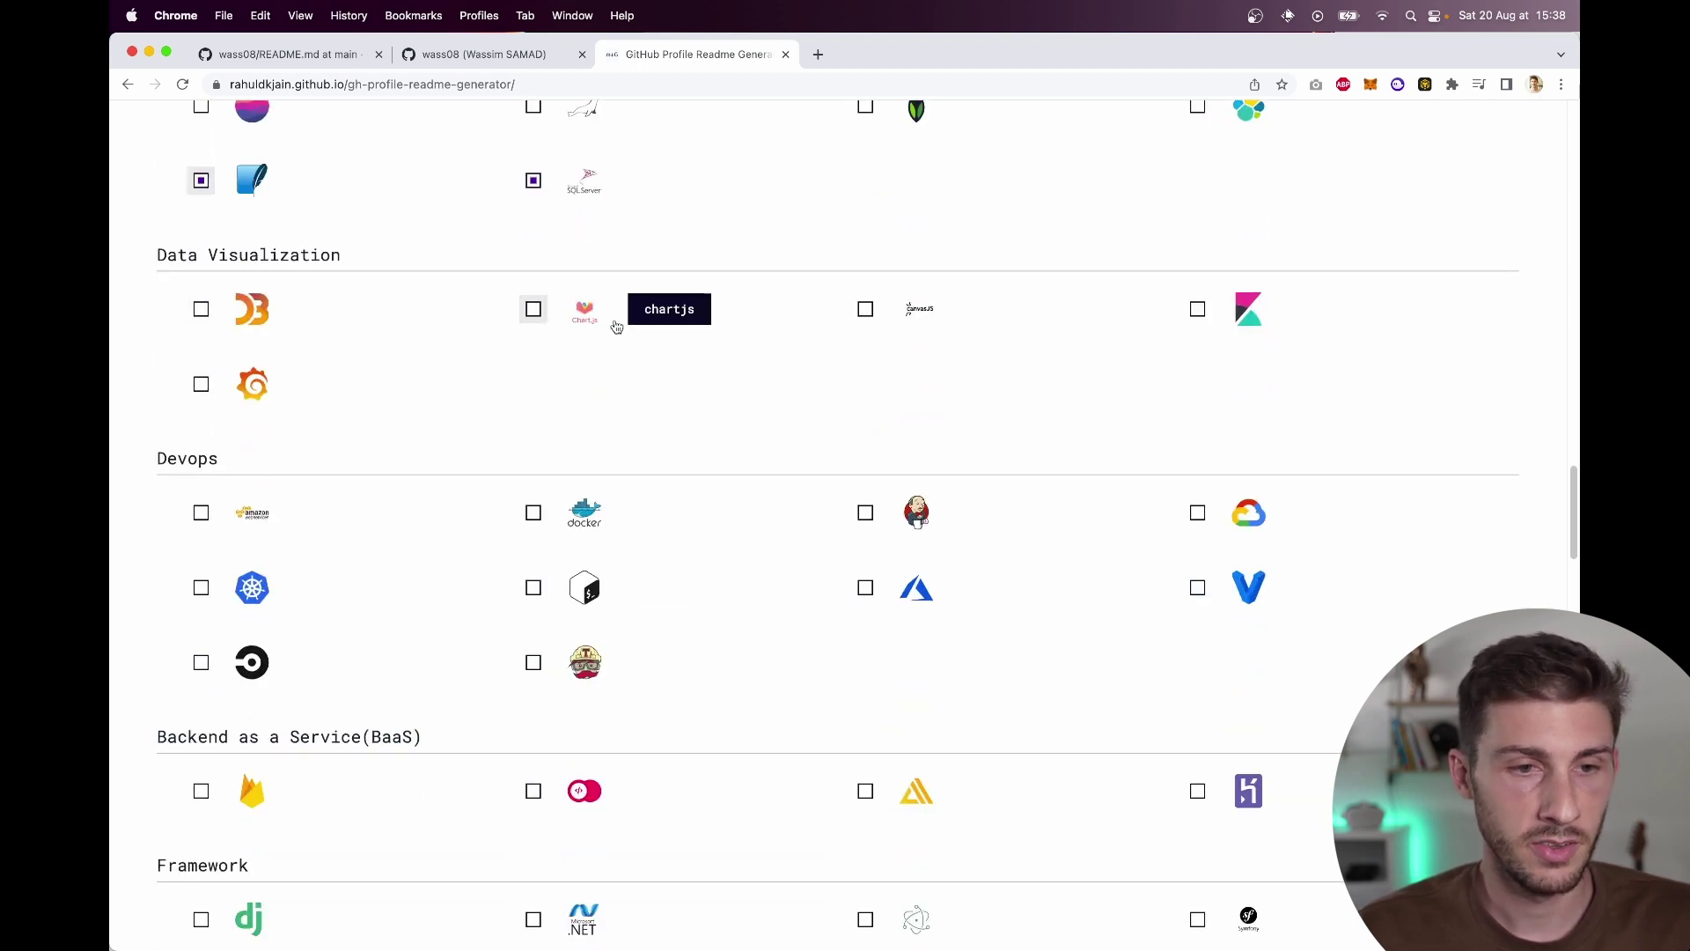
click(234, 321)
click(568, 313)
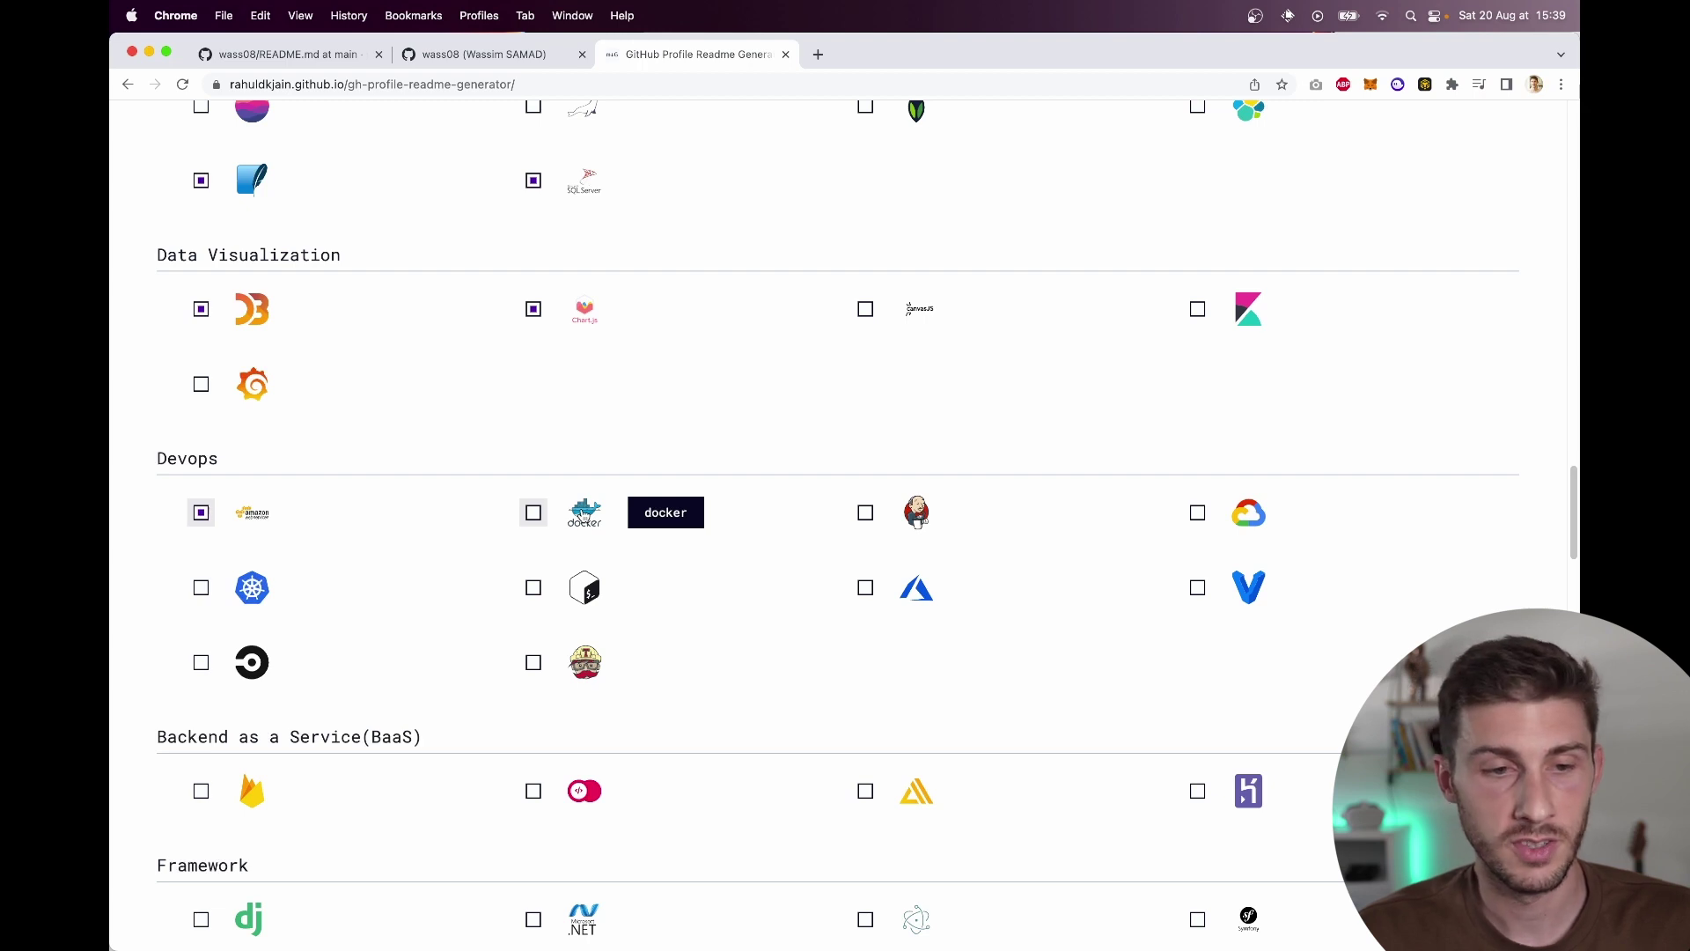
click(585, 515)
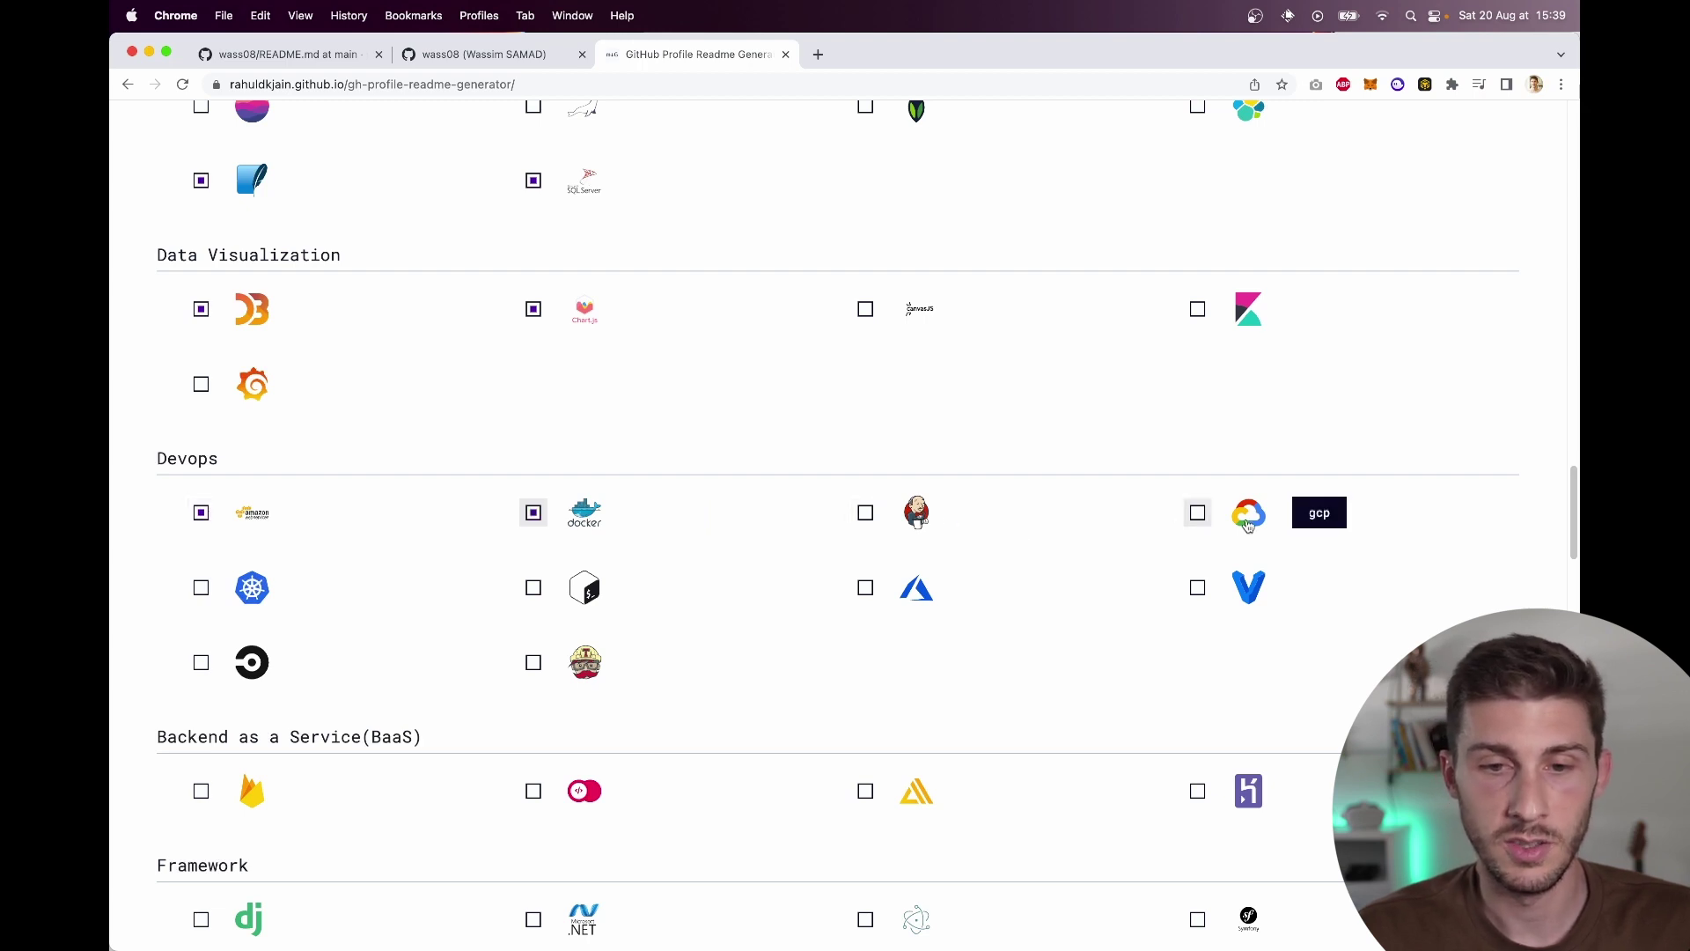
click(585, 601)
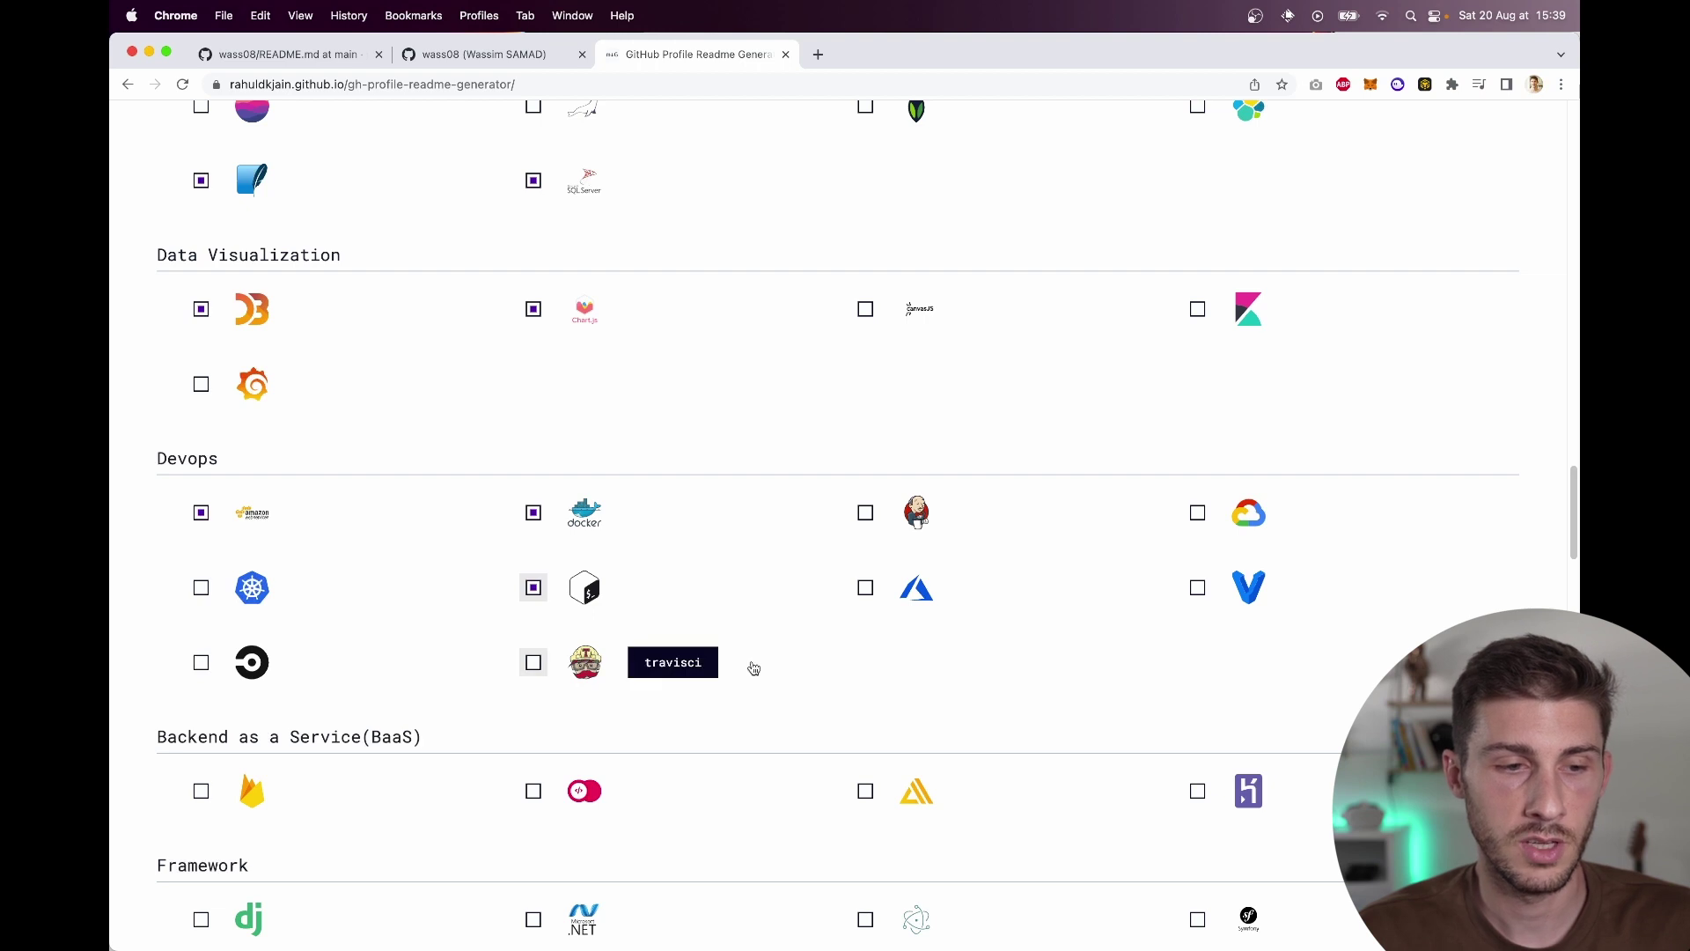
Step: Tick Firebase and Heroku as backend-as-a-service skills and .NET as a framework
scroll(750, 667, down, 3)
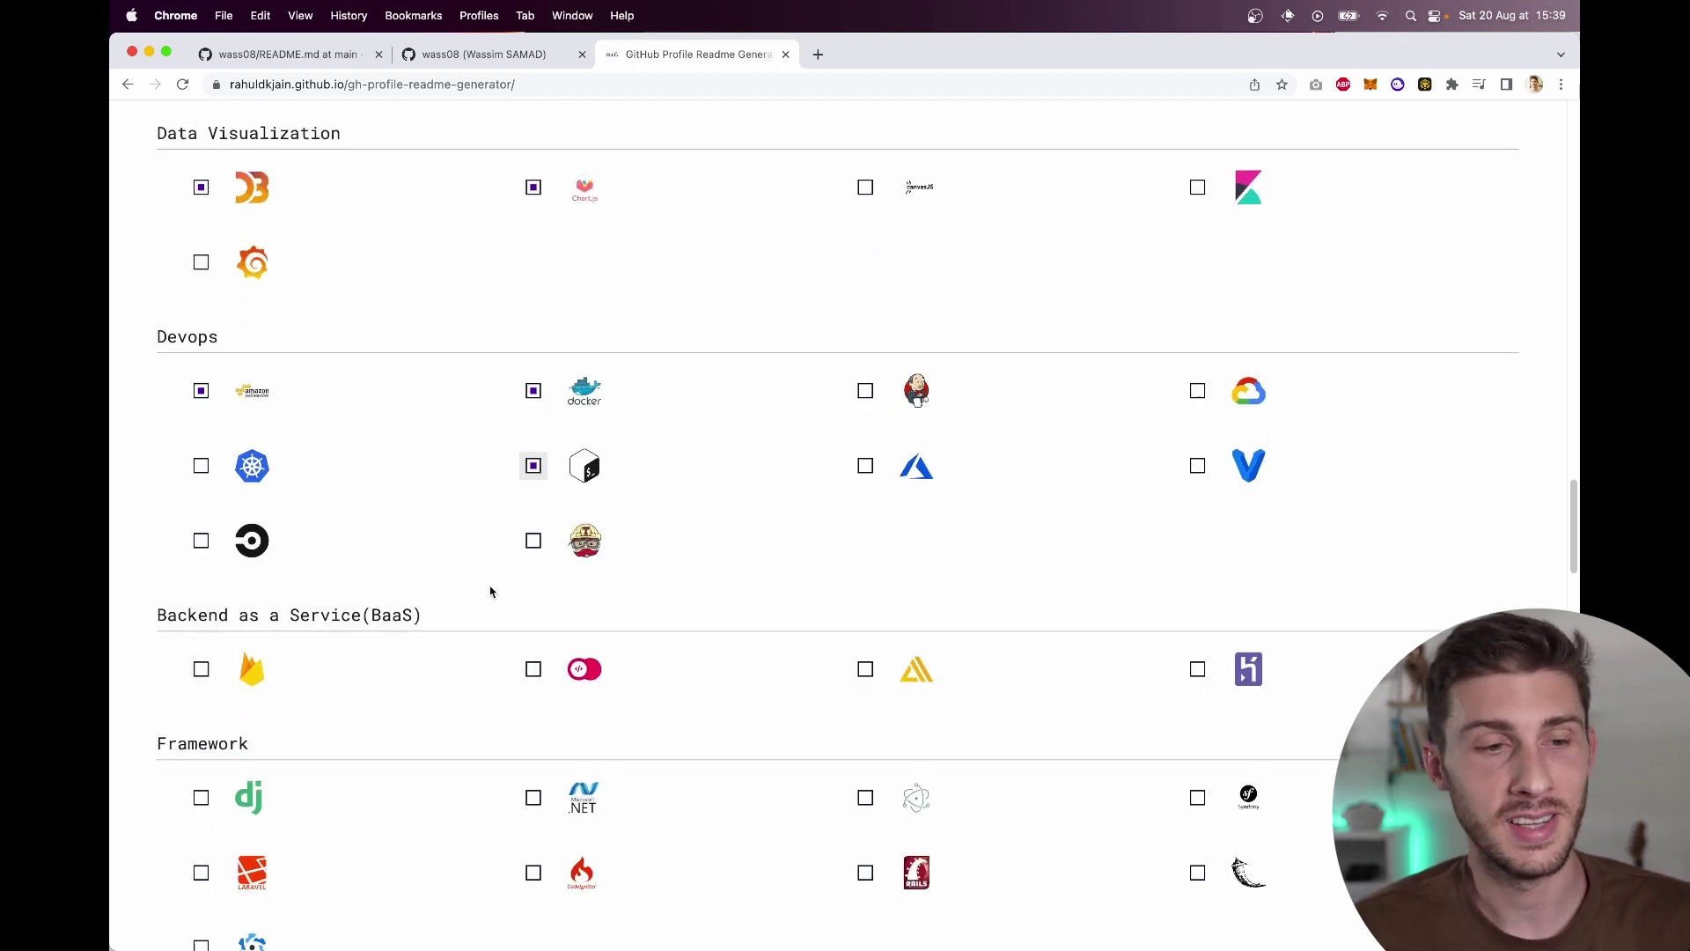
scroll(581, 628, down, 4)
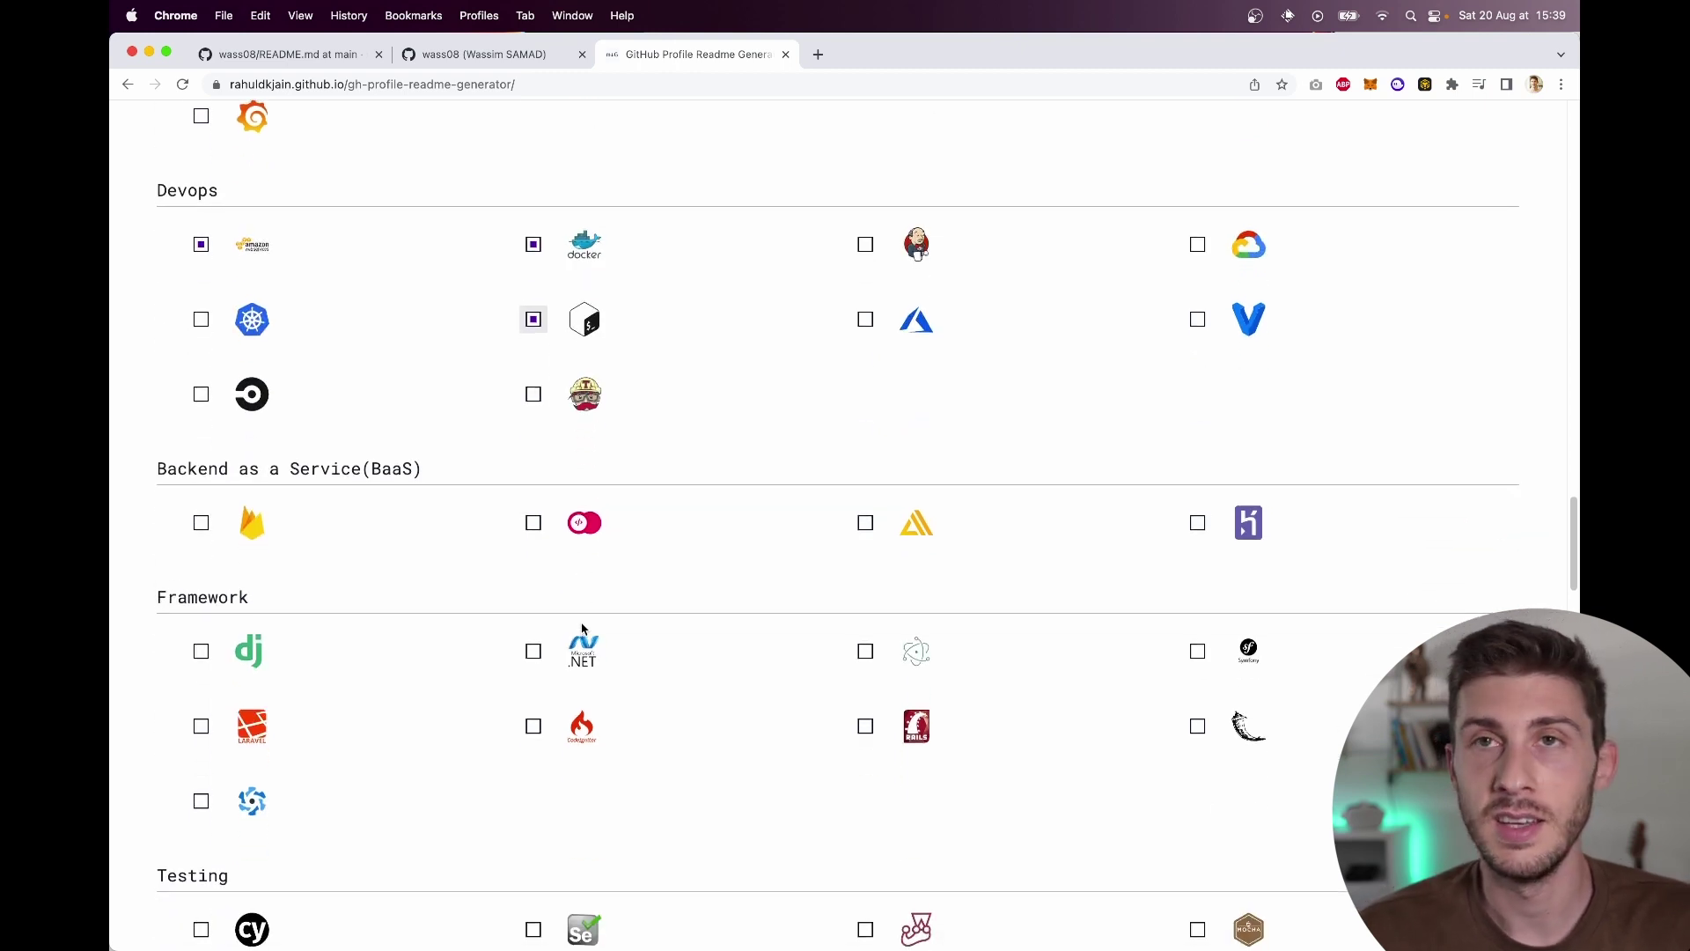
click(215, 525)
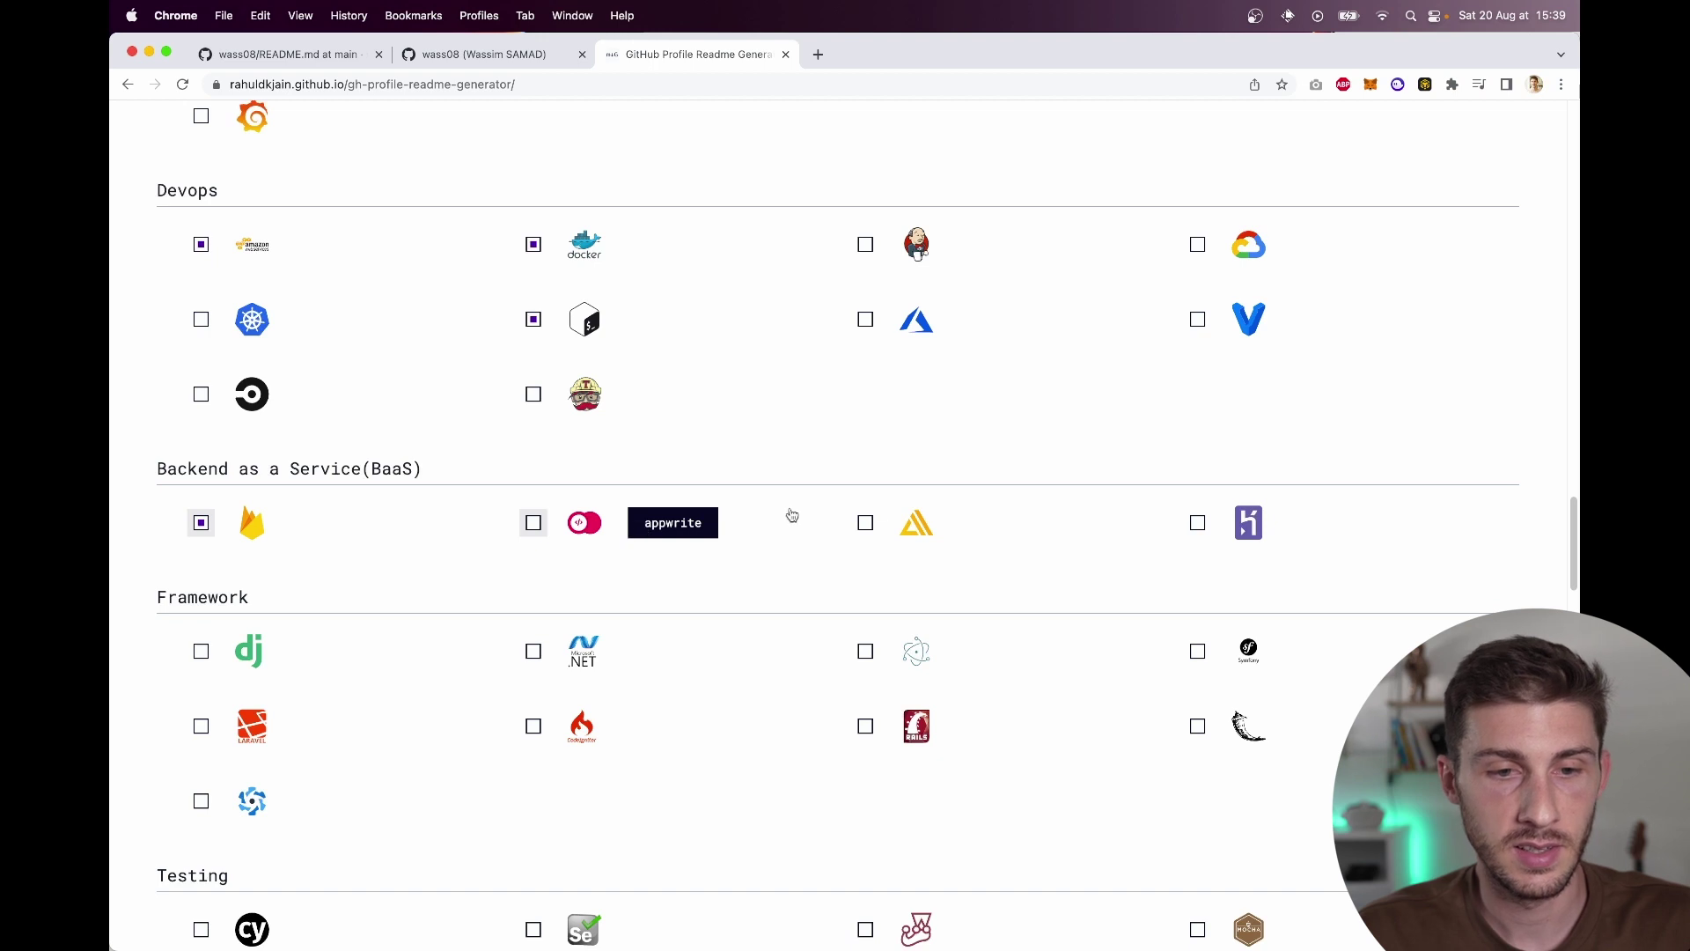
click(1197, 537)
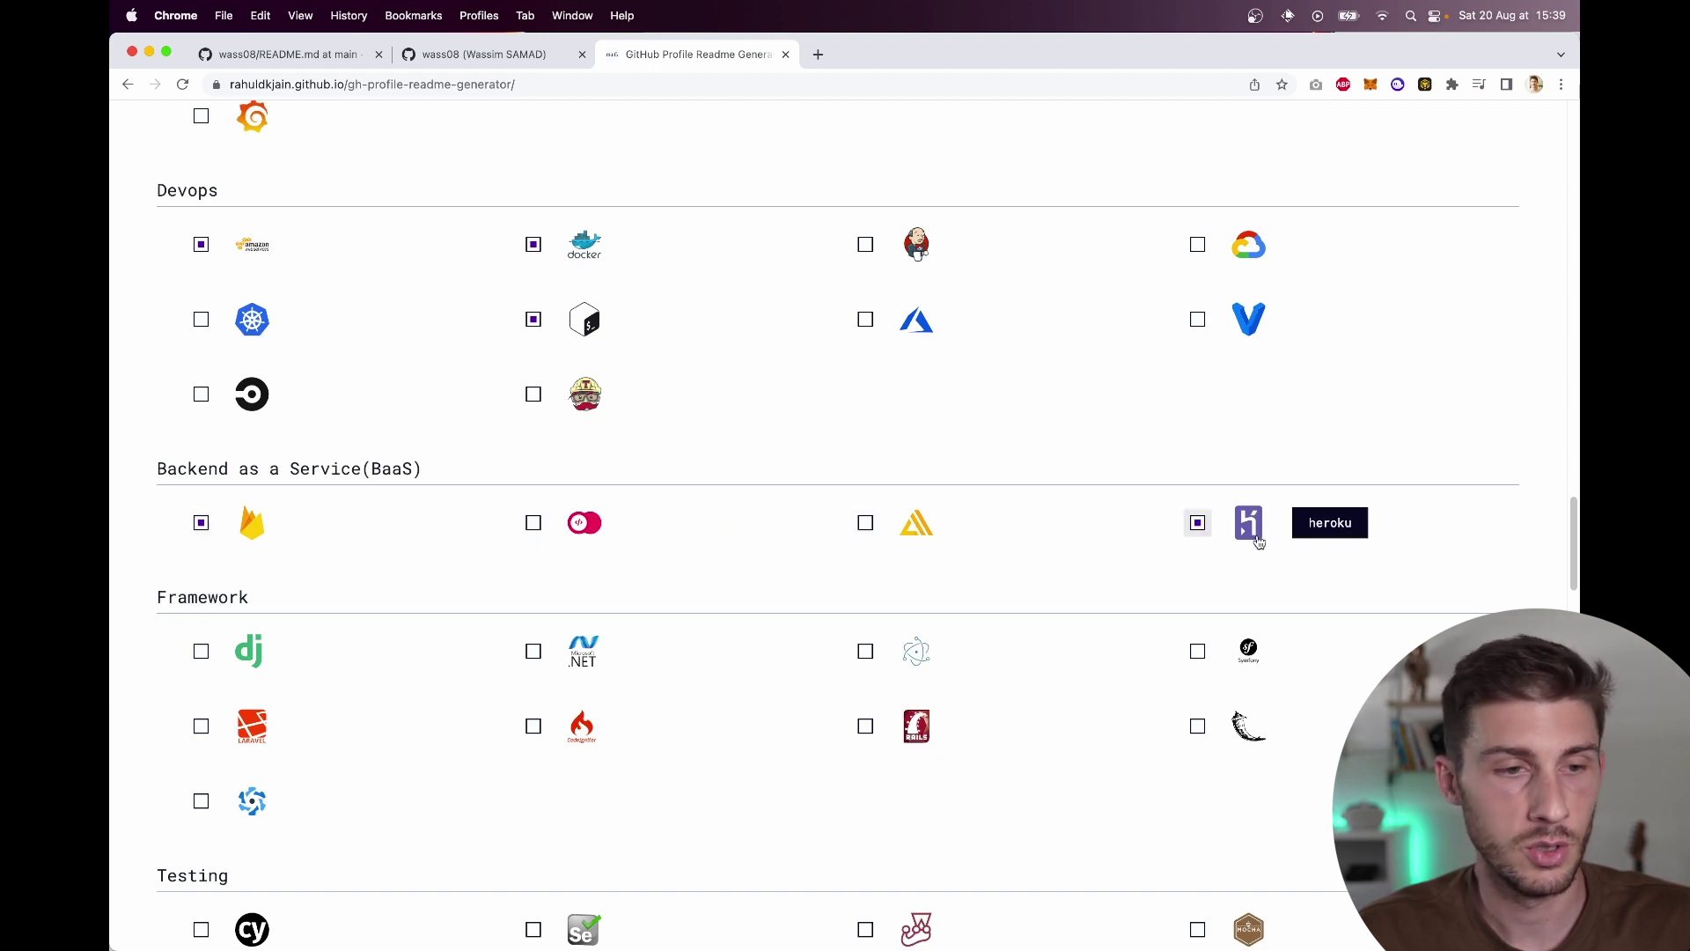
scroll(683, 615, down, 3)
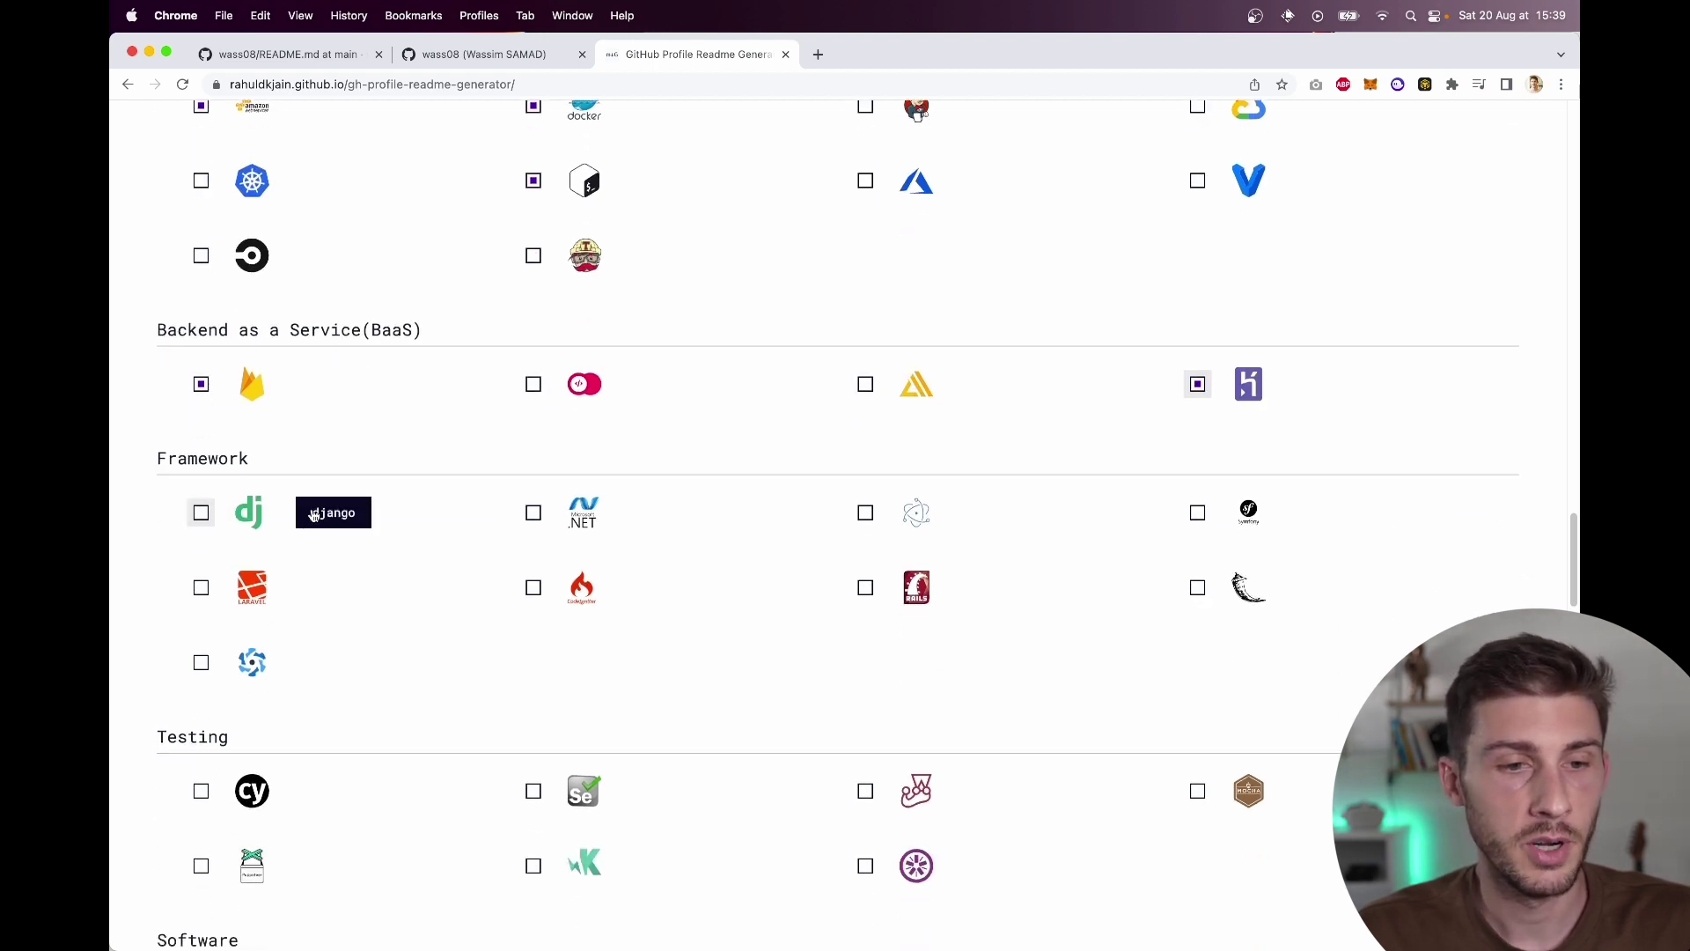
click(560, 514)
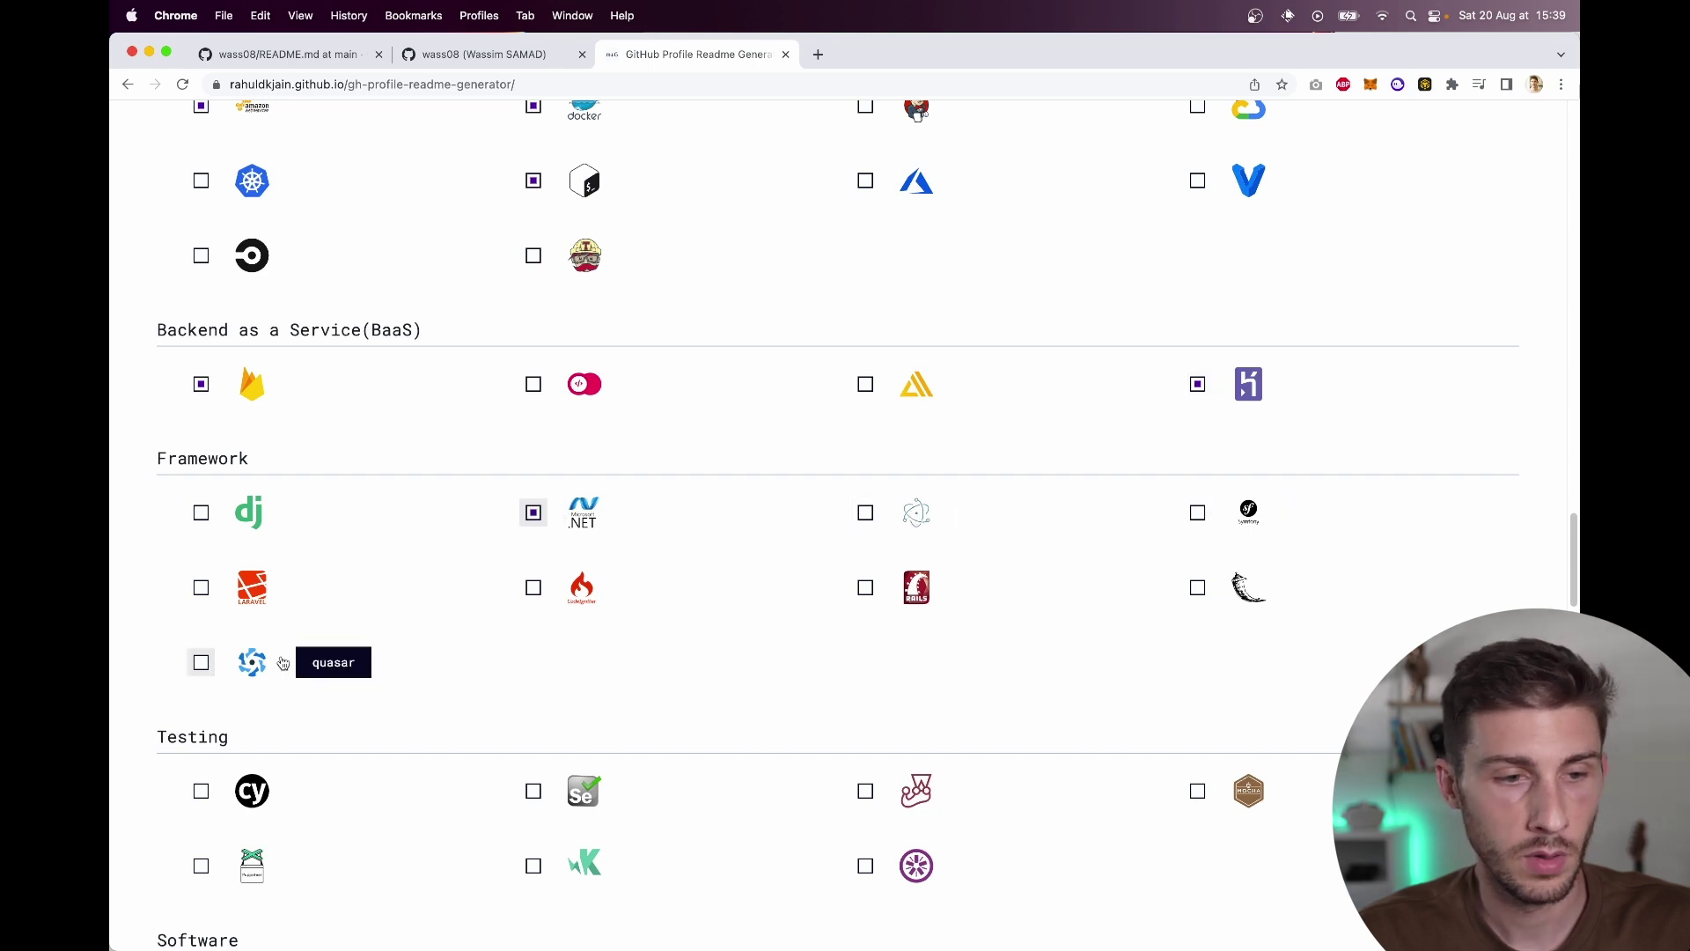
Step: Tick Cypress, Jest, Mocha, Selenium and Puppeteer as testing skills
scroll(563, 585, down, 2)
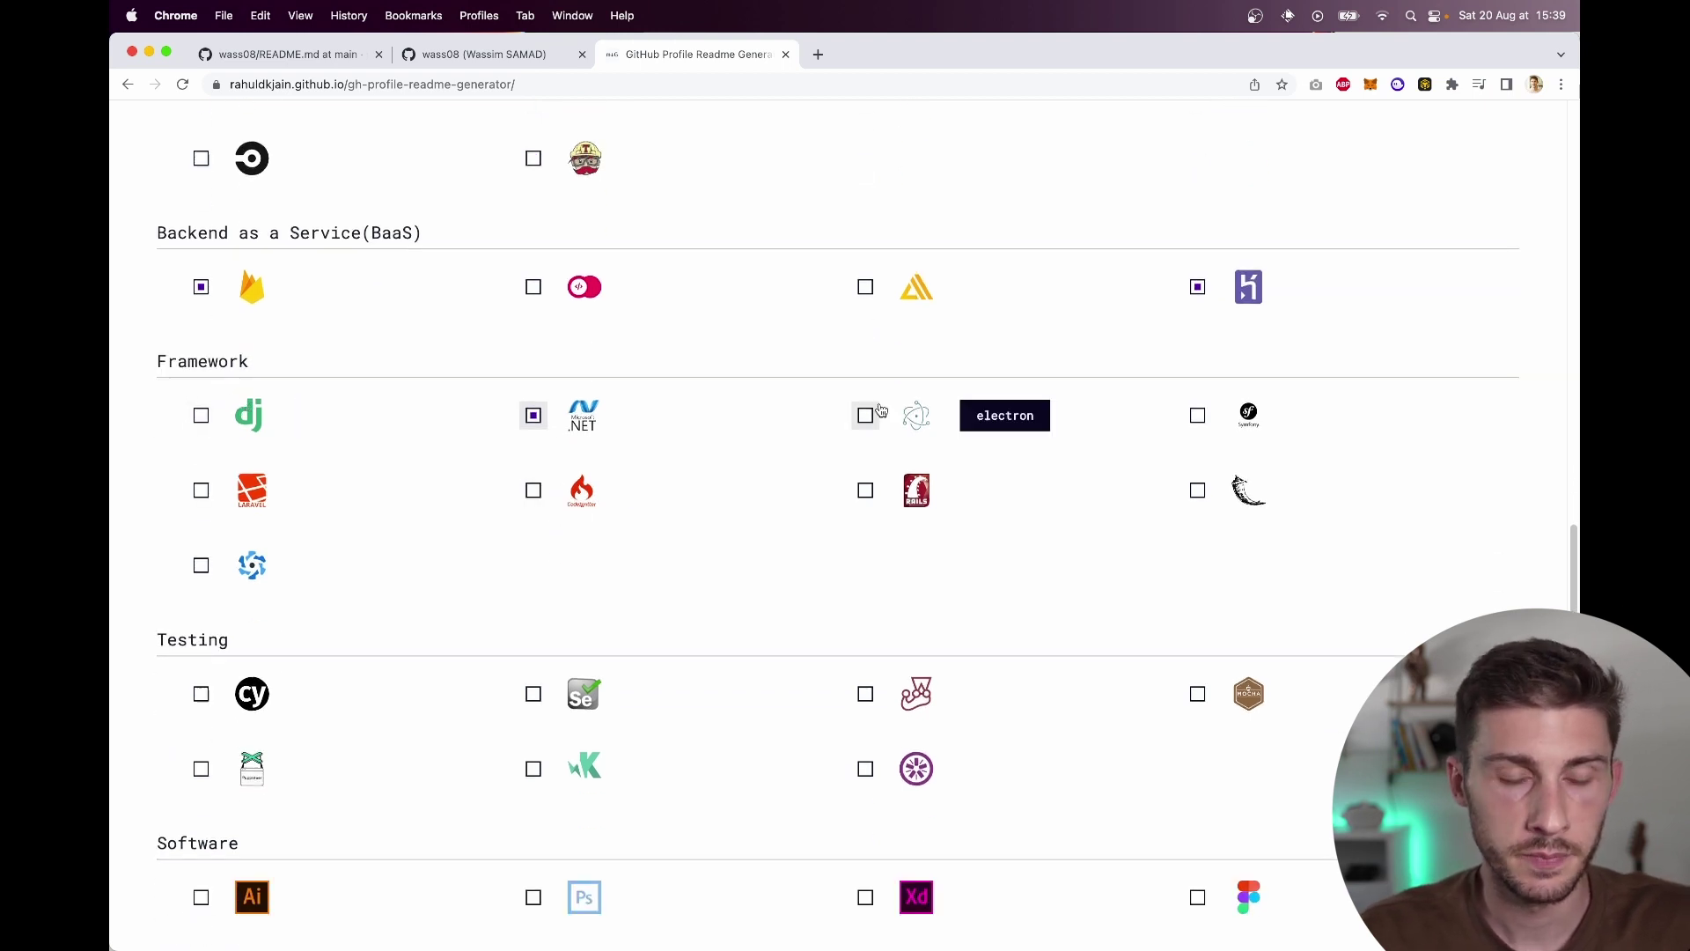
scroll(748, 643, down, 5)
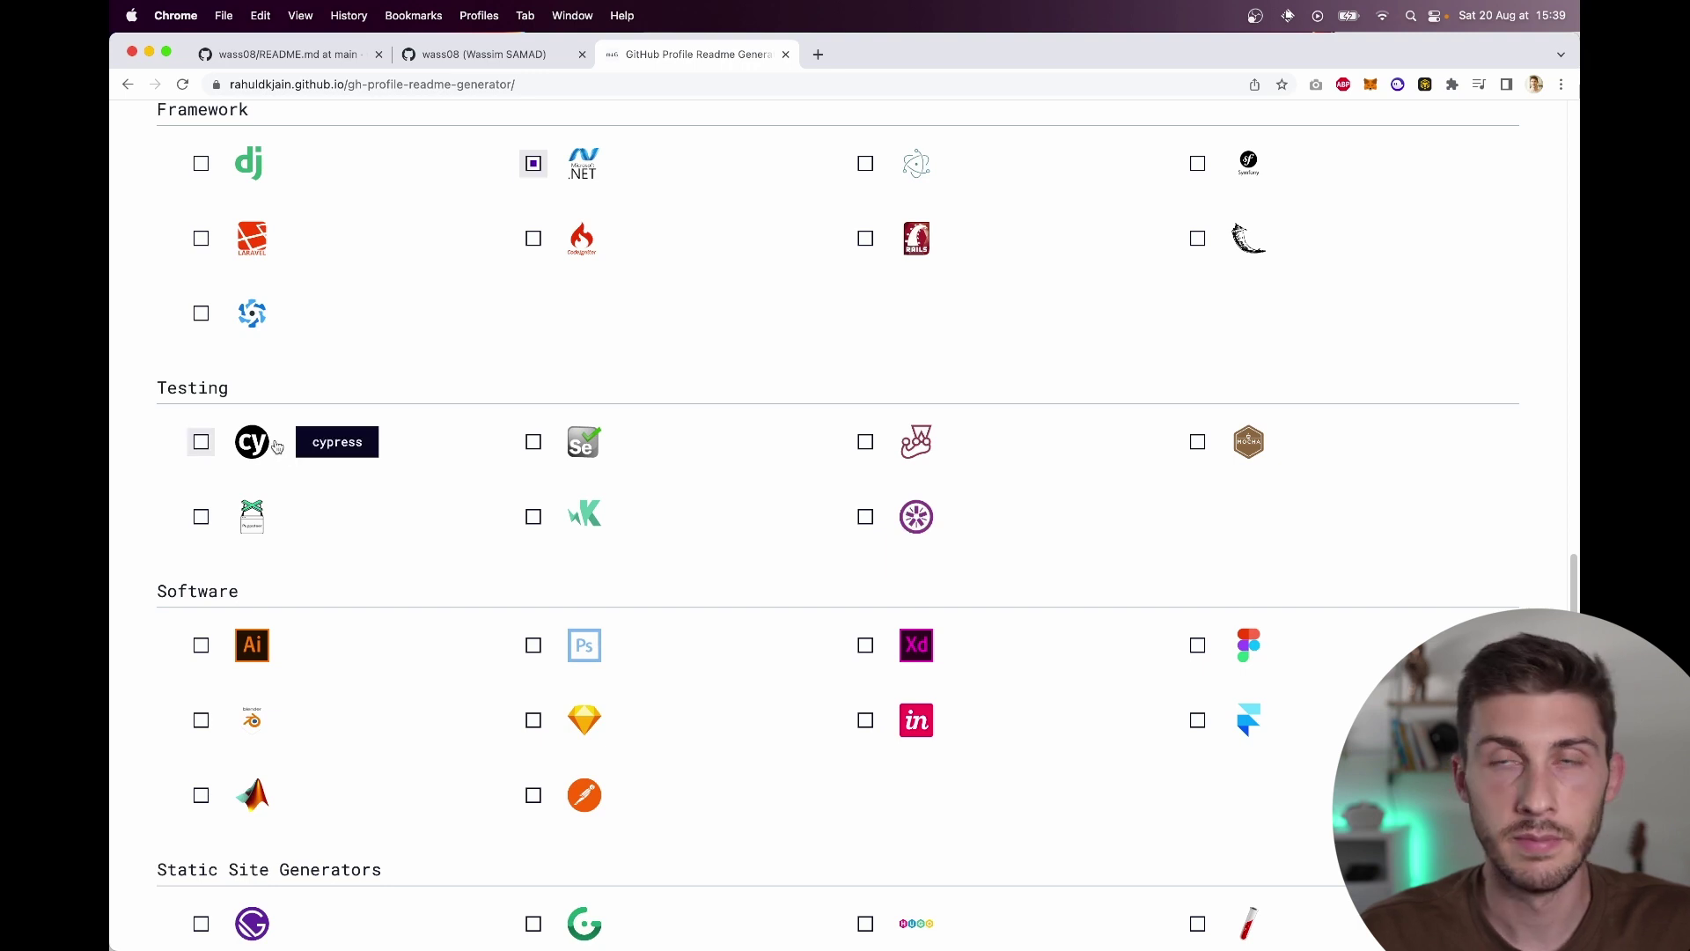
click(277, 446)
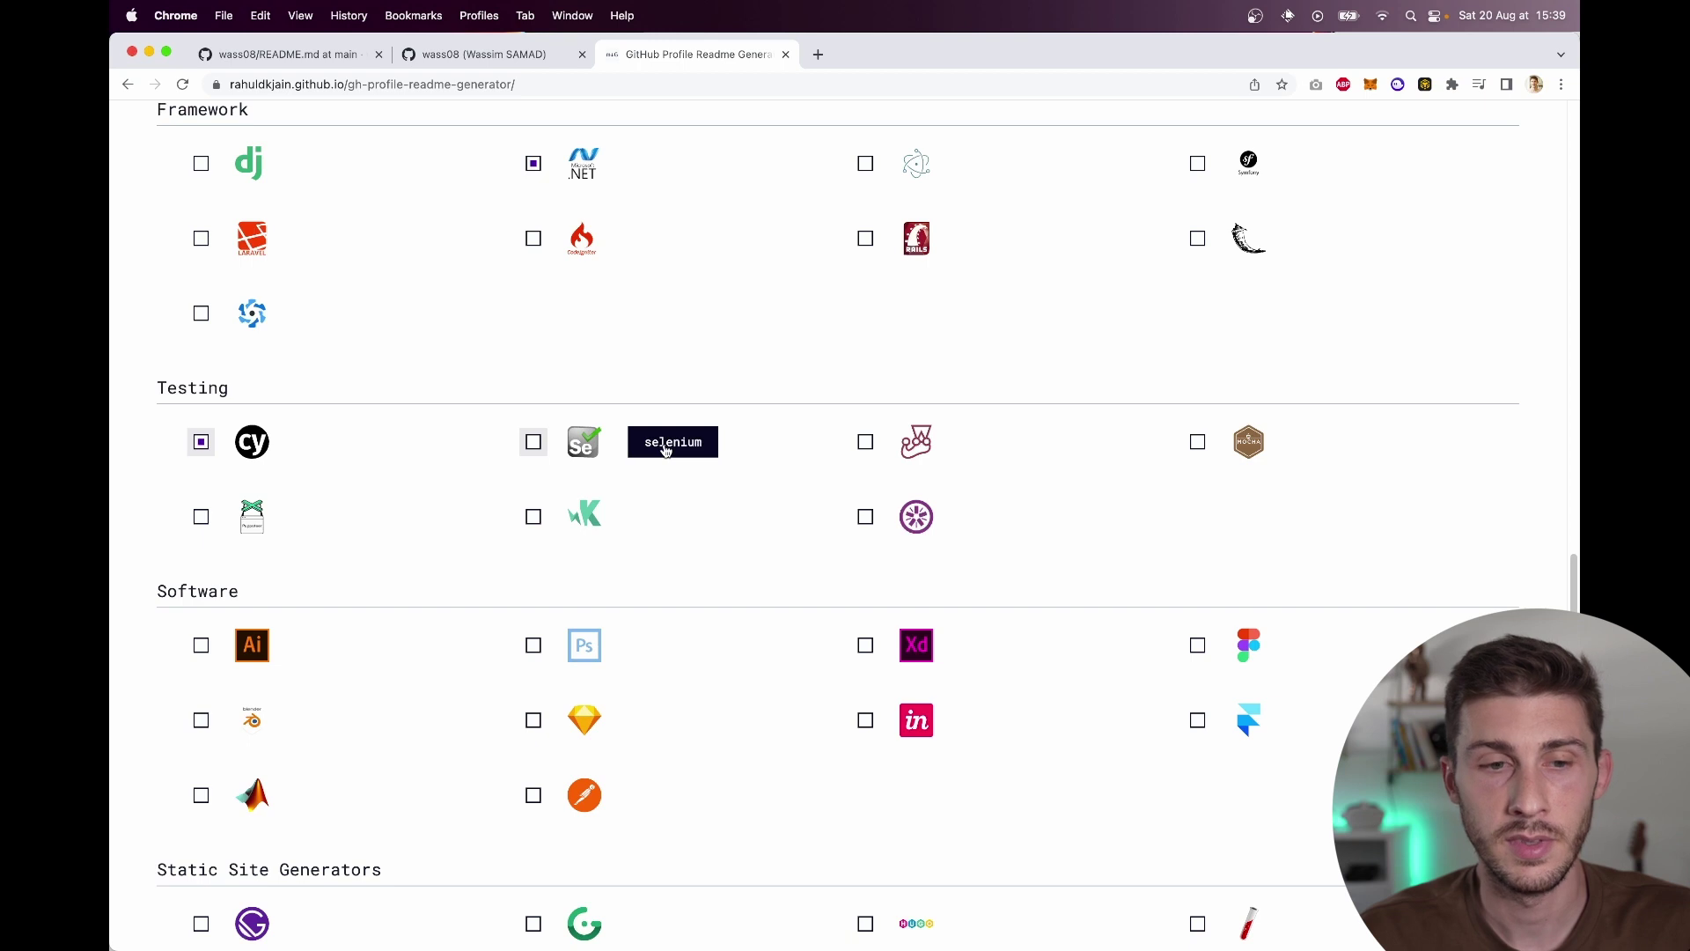
click(901, 452)
click(1260, 459)
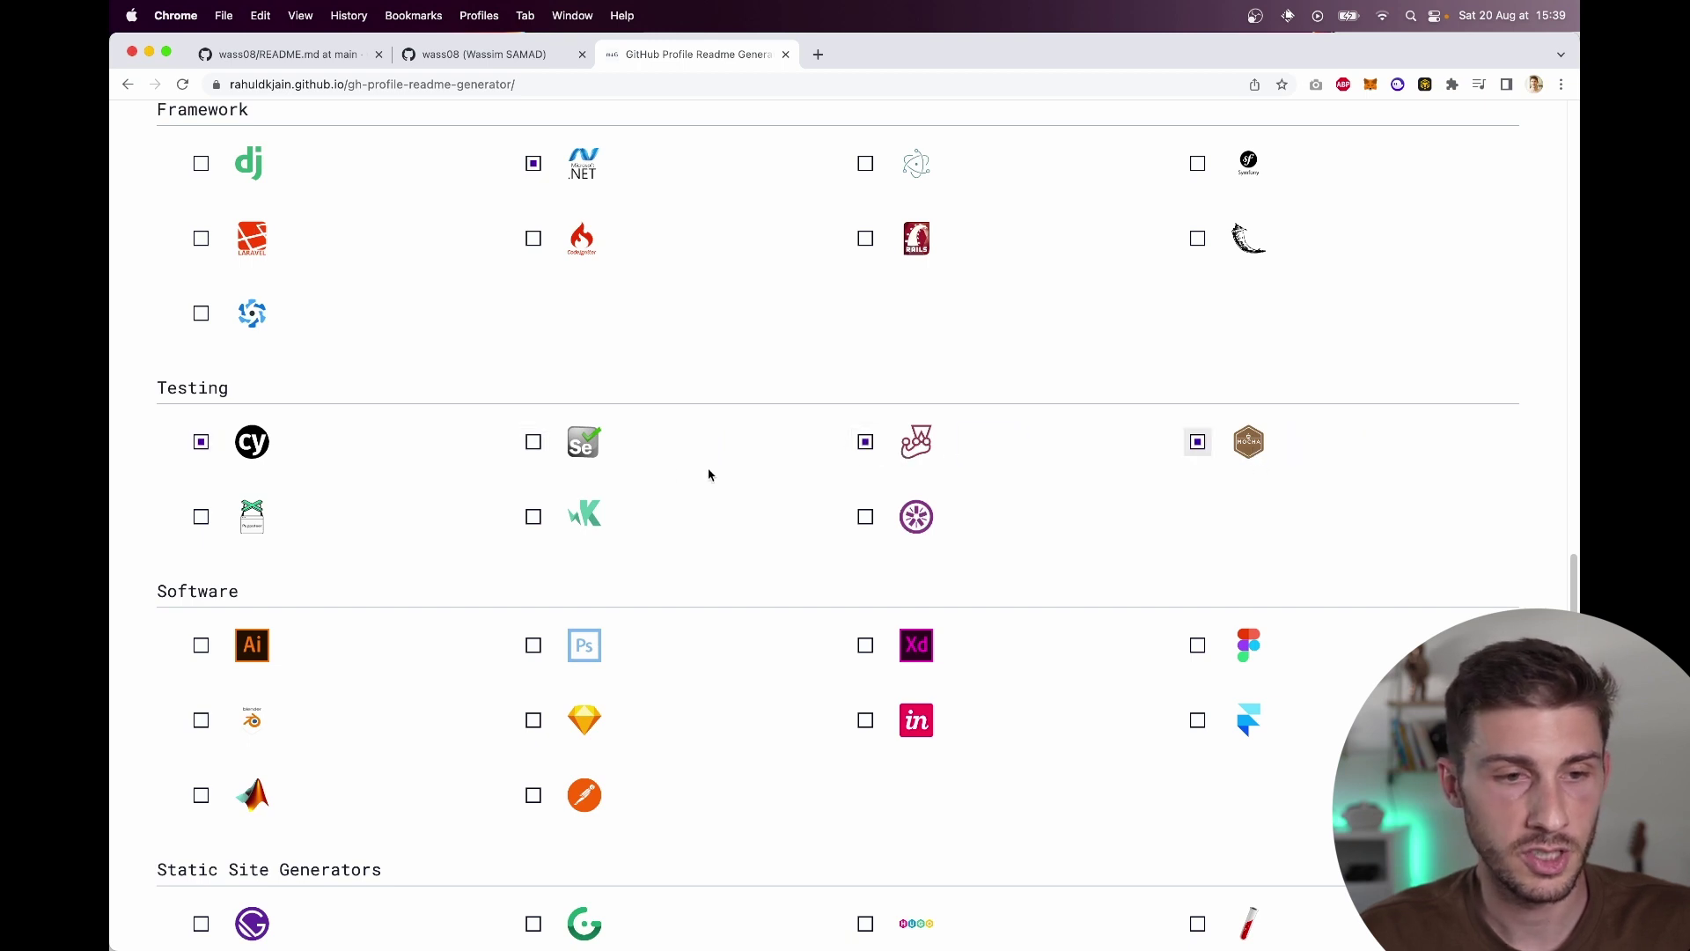
click(579, 453)
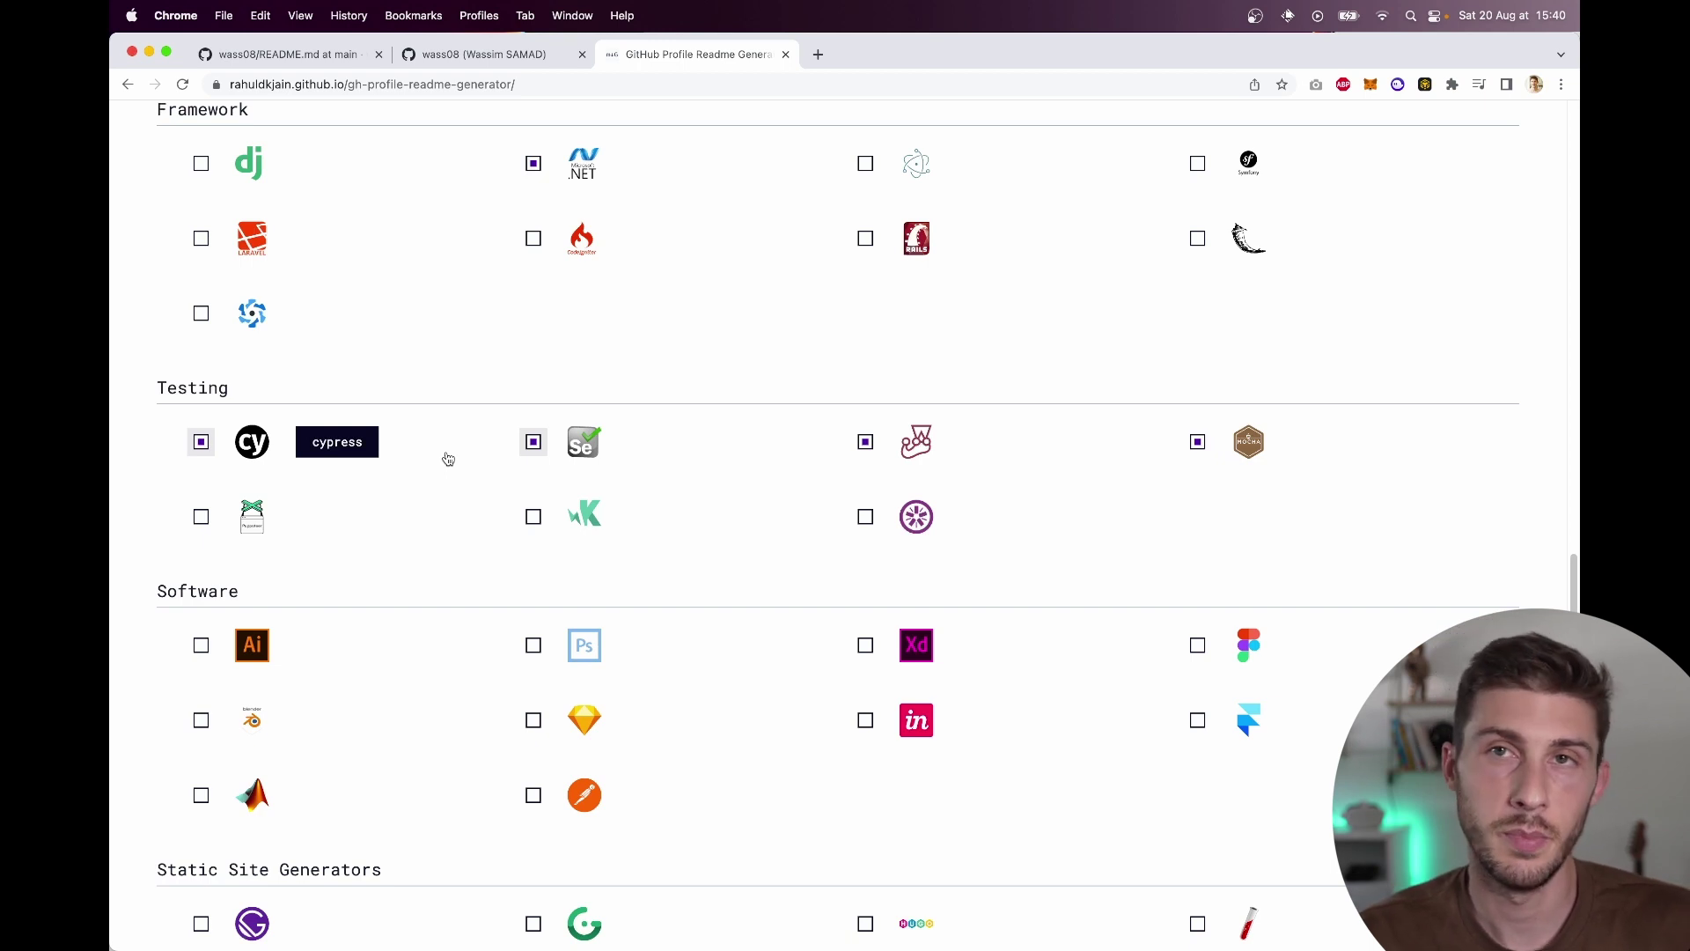
click(234, 532)
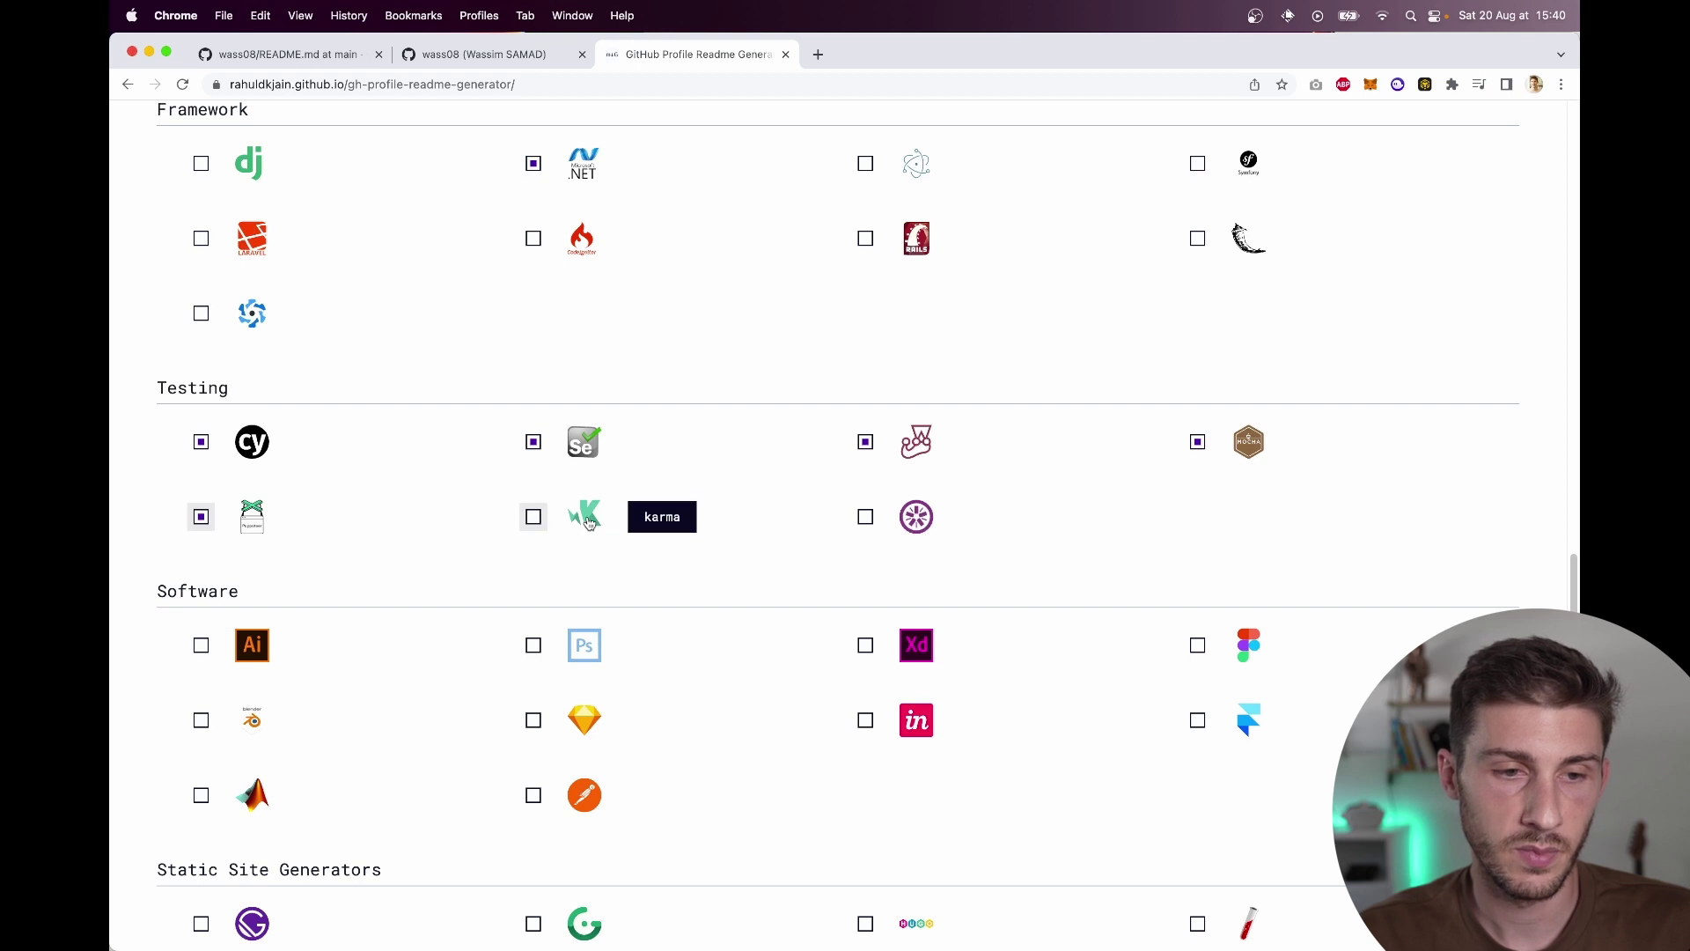
Step: Tick Photoshop, Figma, Blender and Postman as software skills
scroll(576, 584, down, 3)
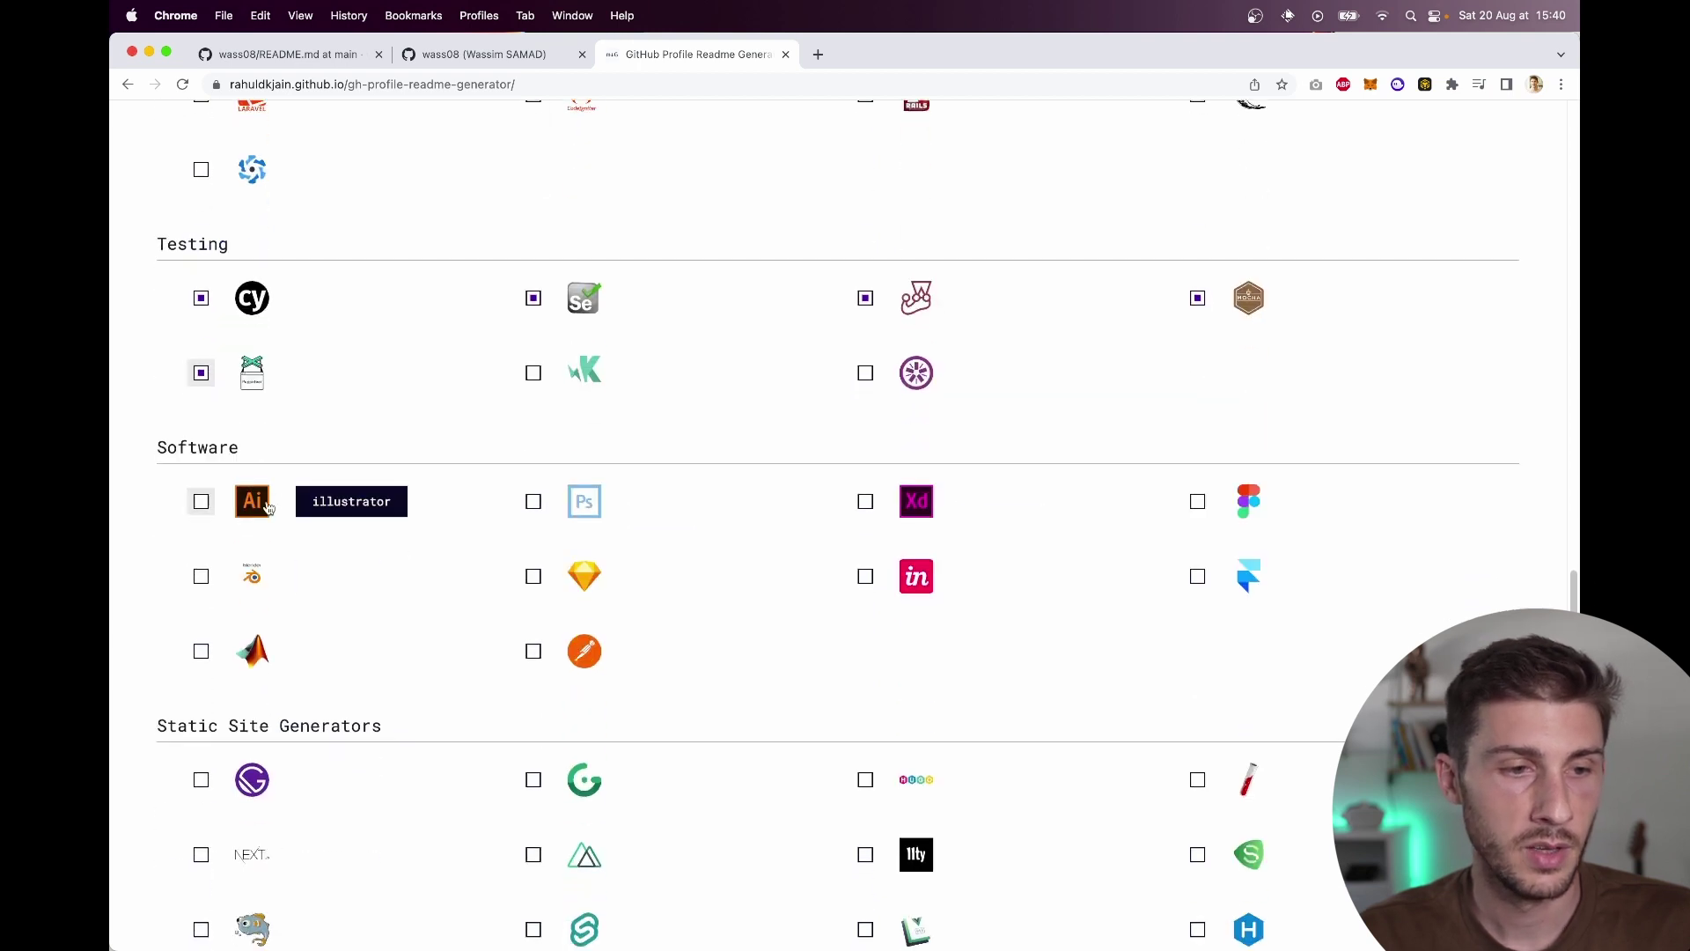
click(618, 507)
click(1198, 503)
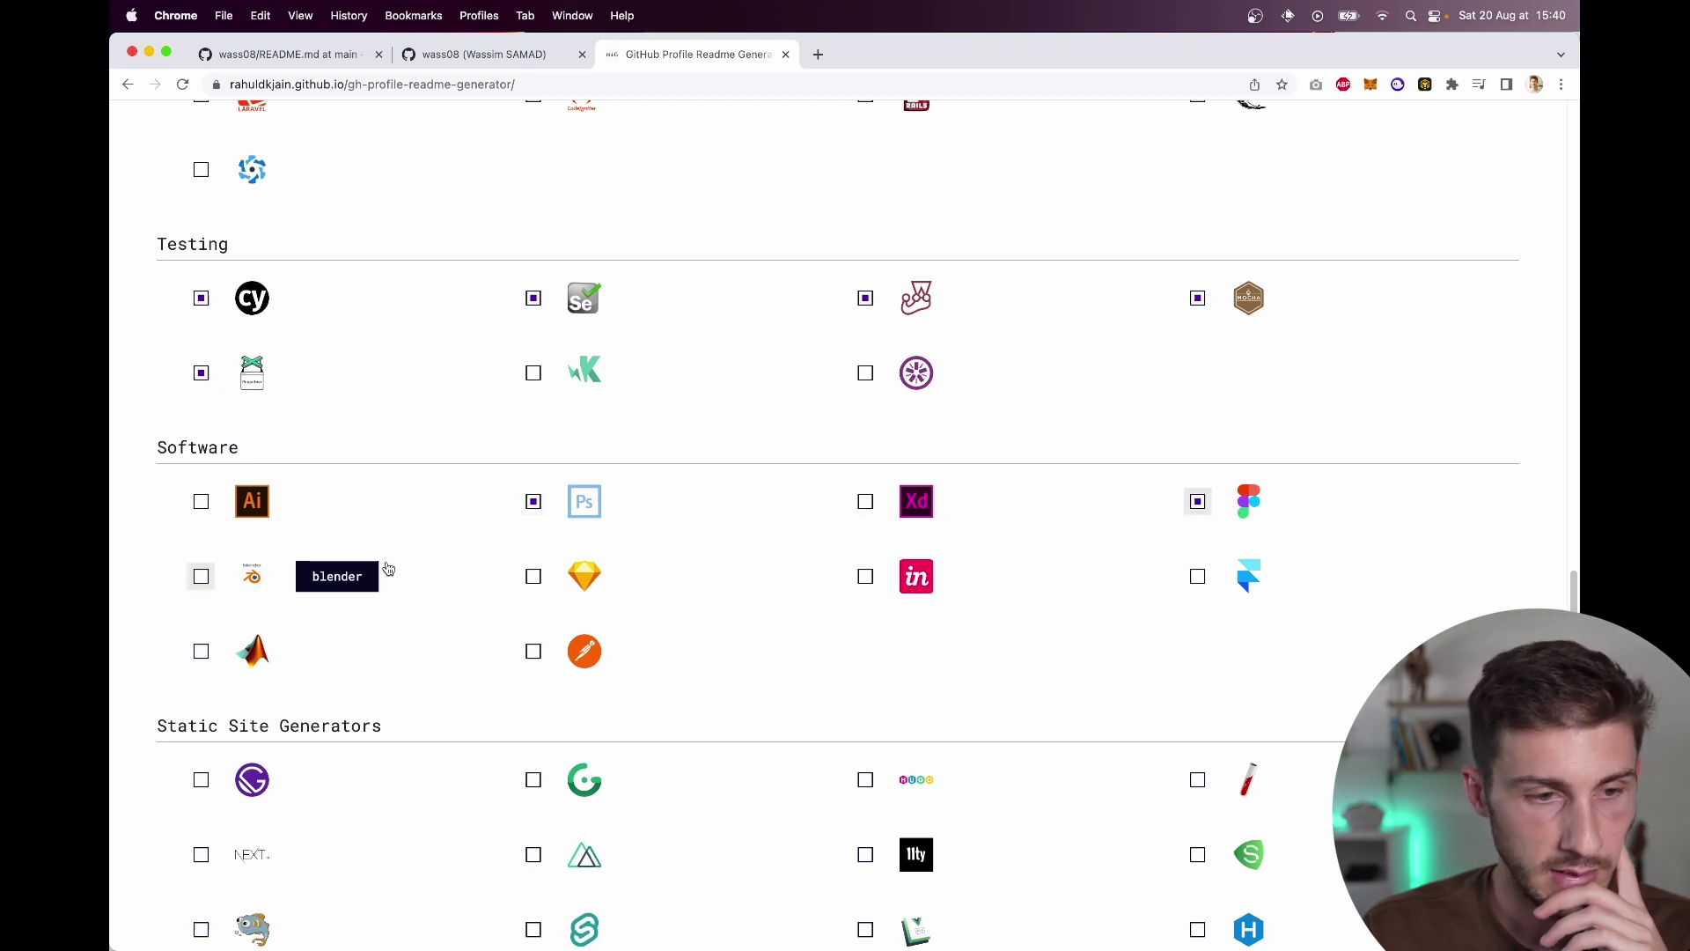
click(318, 573)
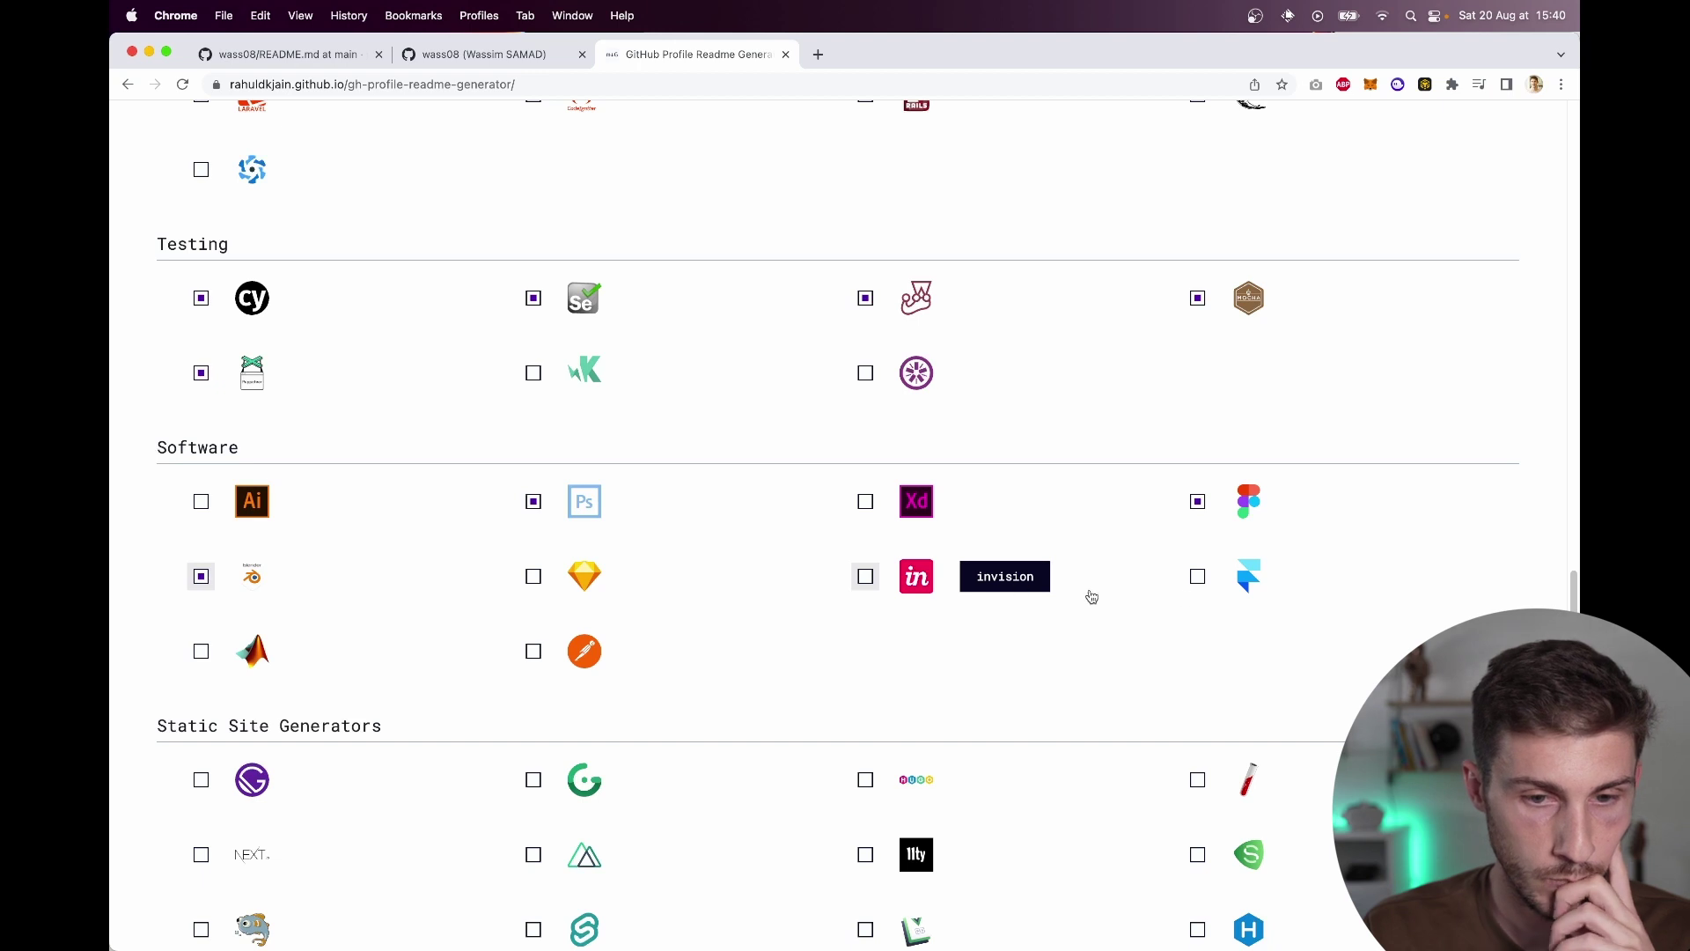
click(534, 652)
Step: Tick Next.js, Unity, Zapier, git and Linux in their respective skill sections
scroll(988, 660, down, 5)
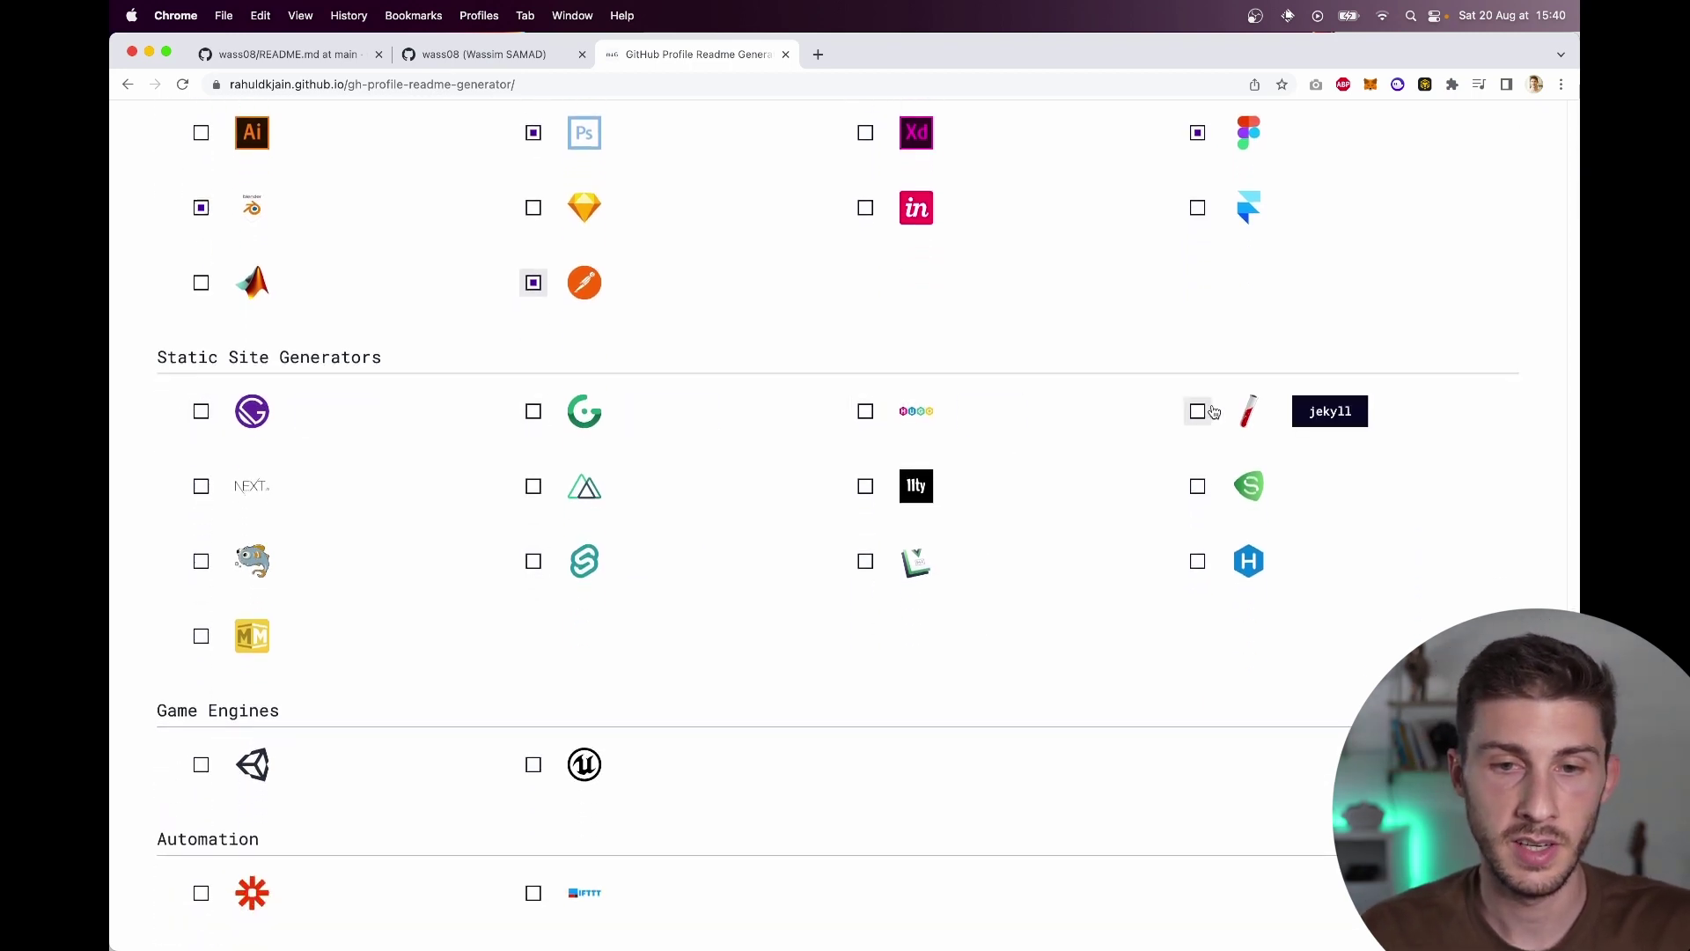
click(262, 499)
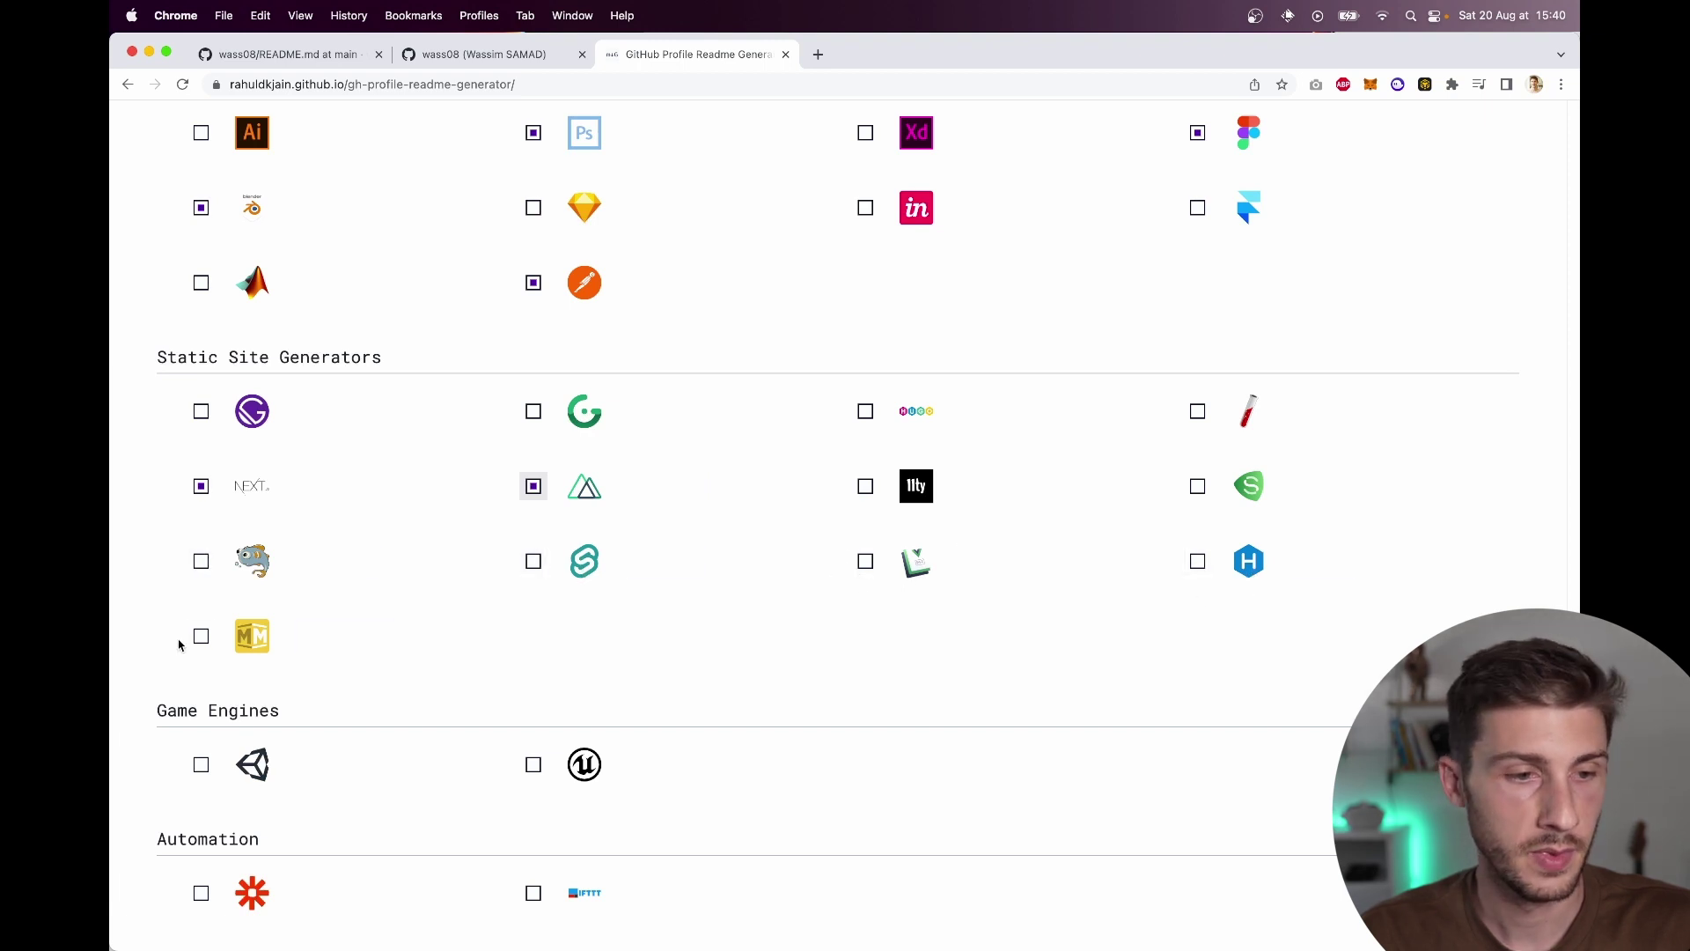
scroll(510, 665, down, 3)
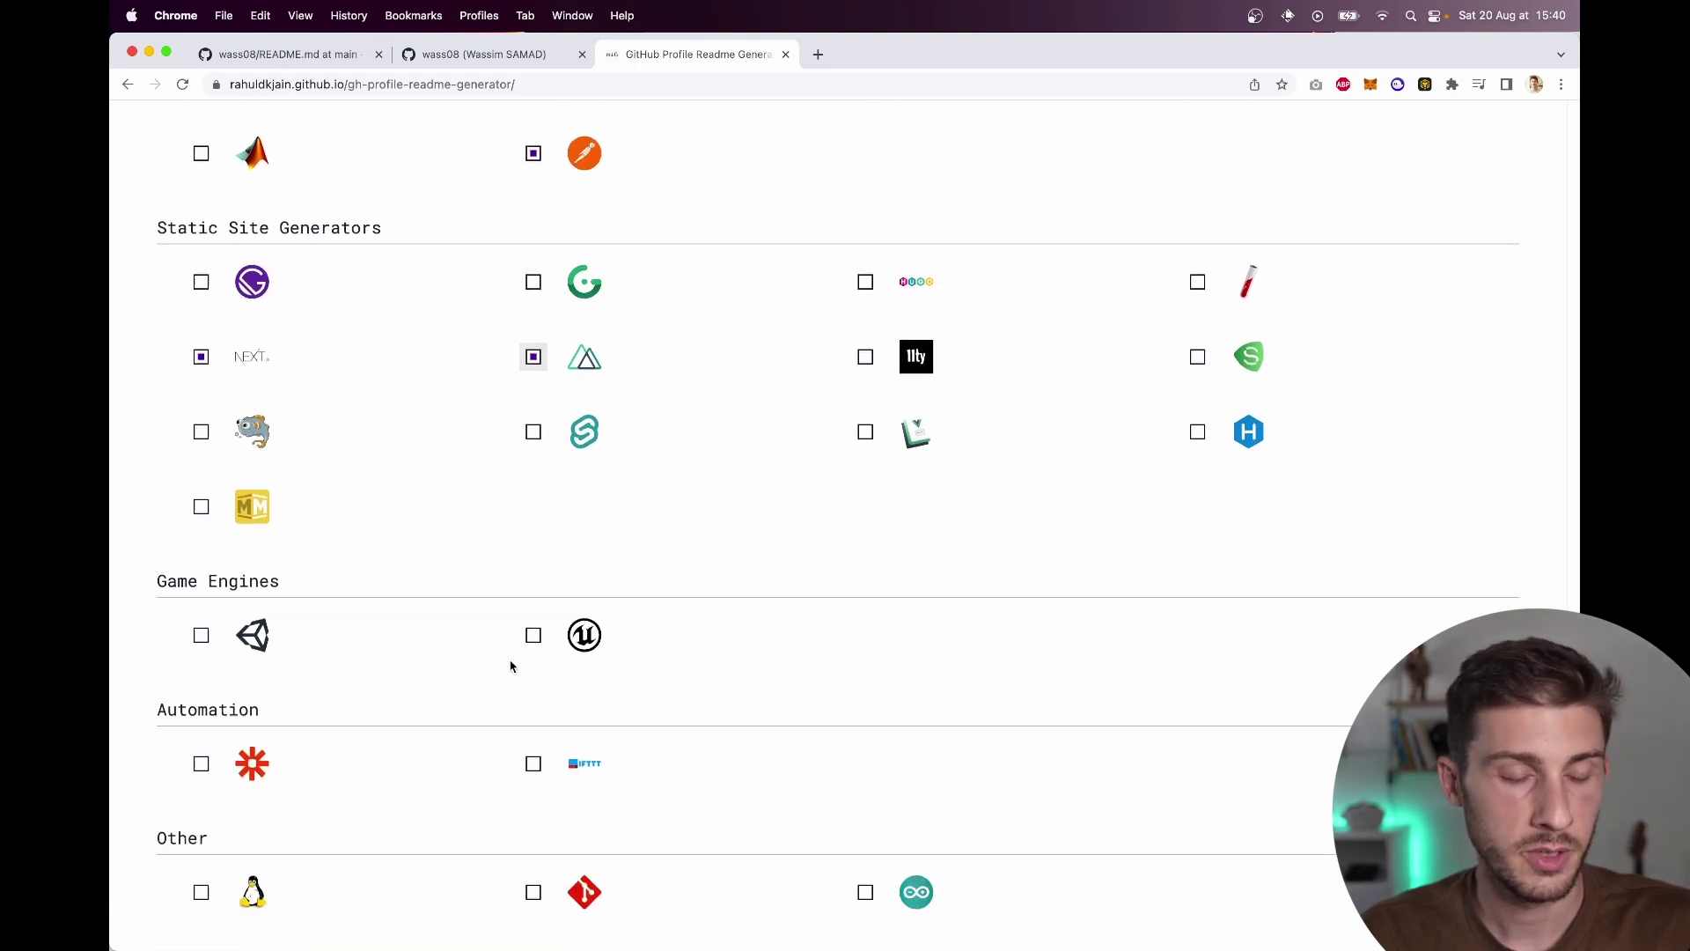
click(202, 621)
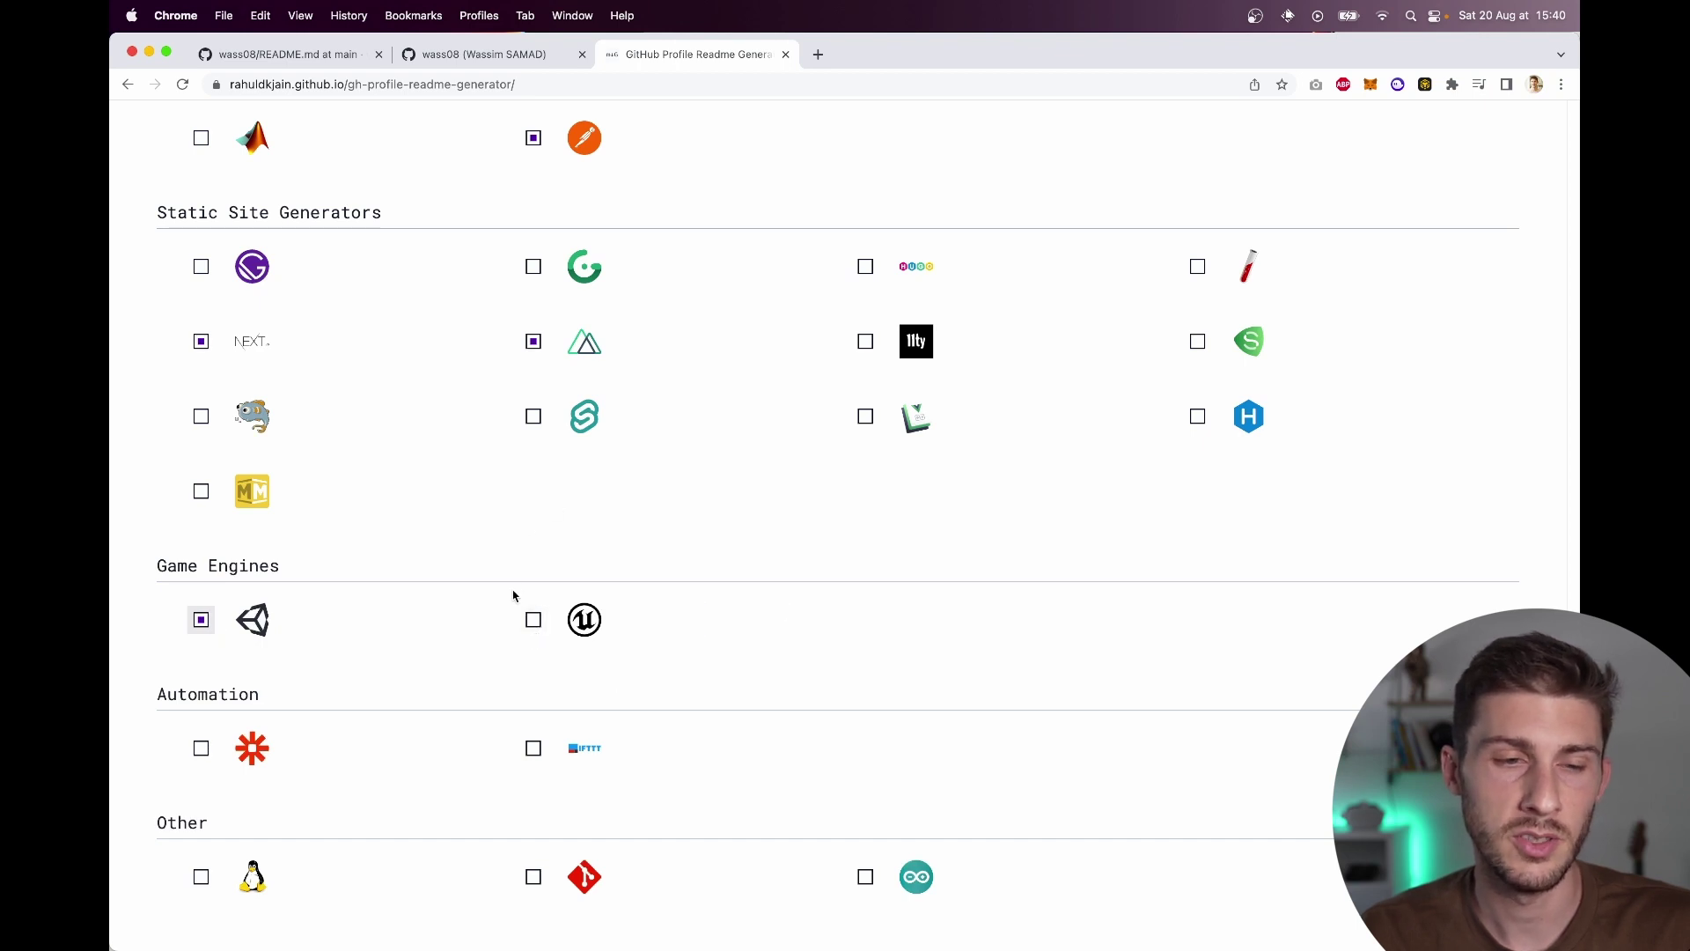
scroll(513, 595, down, 3)
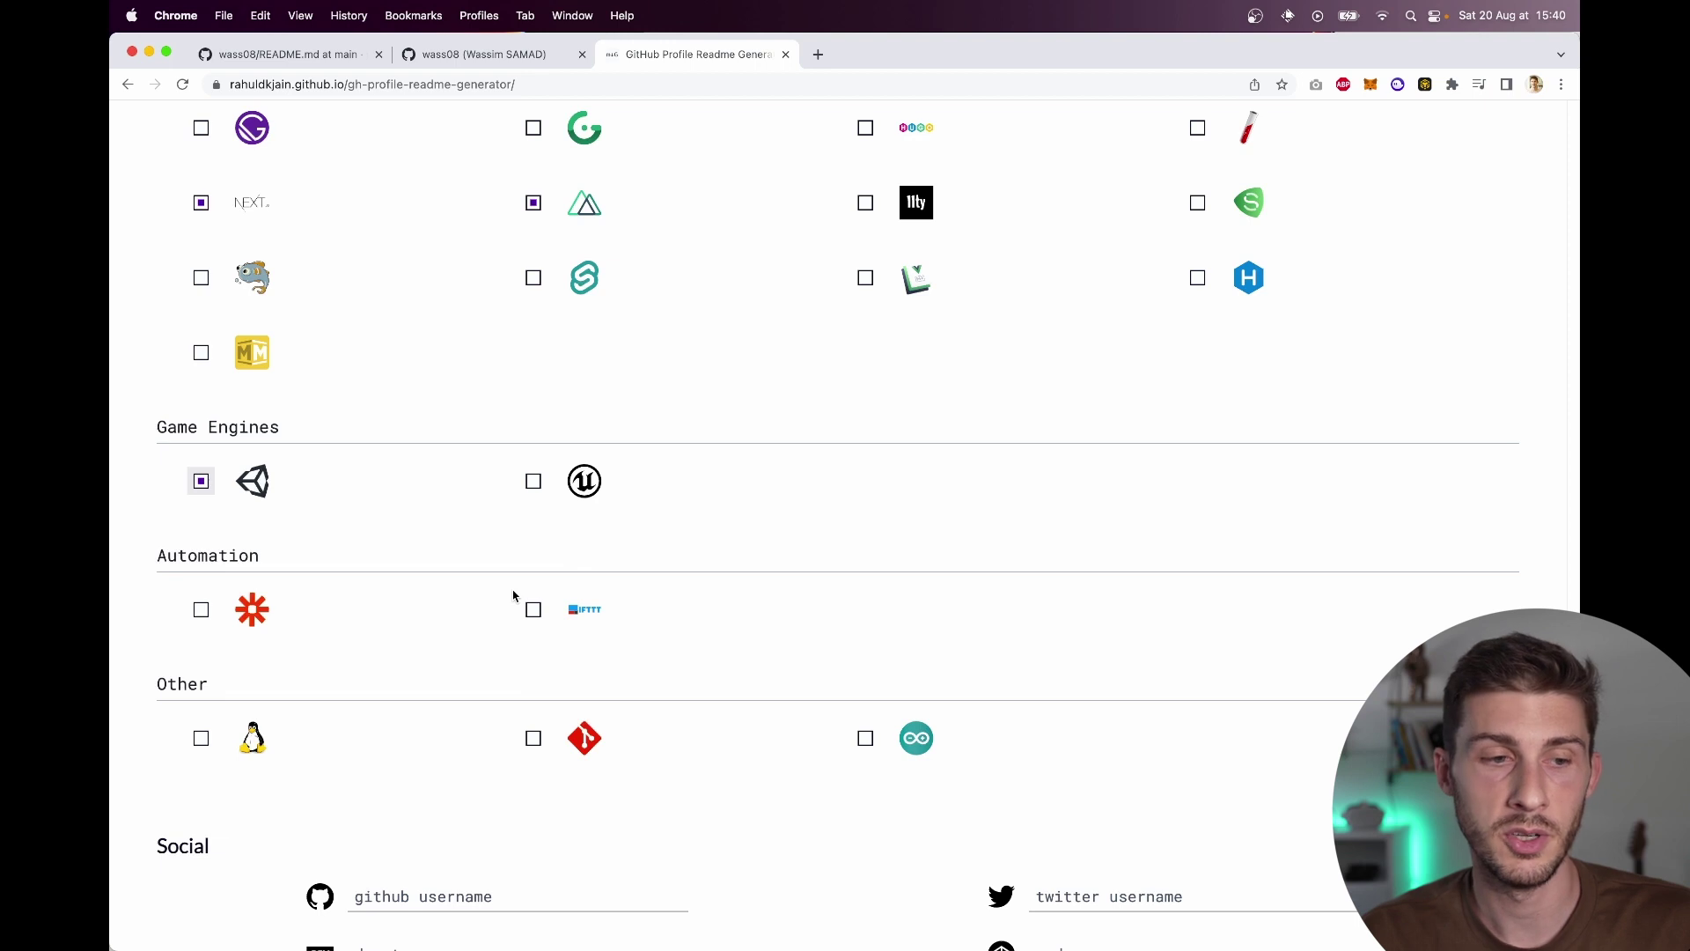
click(251, 612)
scroll(371, 626, down, 3)
scroll(372, 626, down, 1)
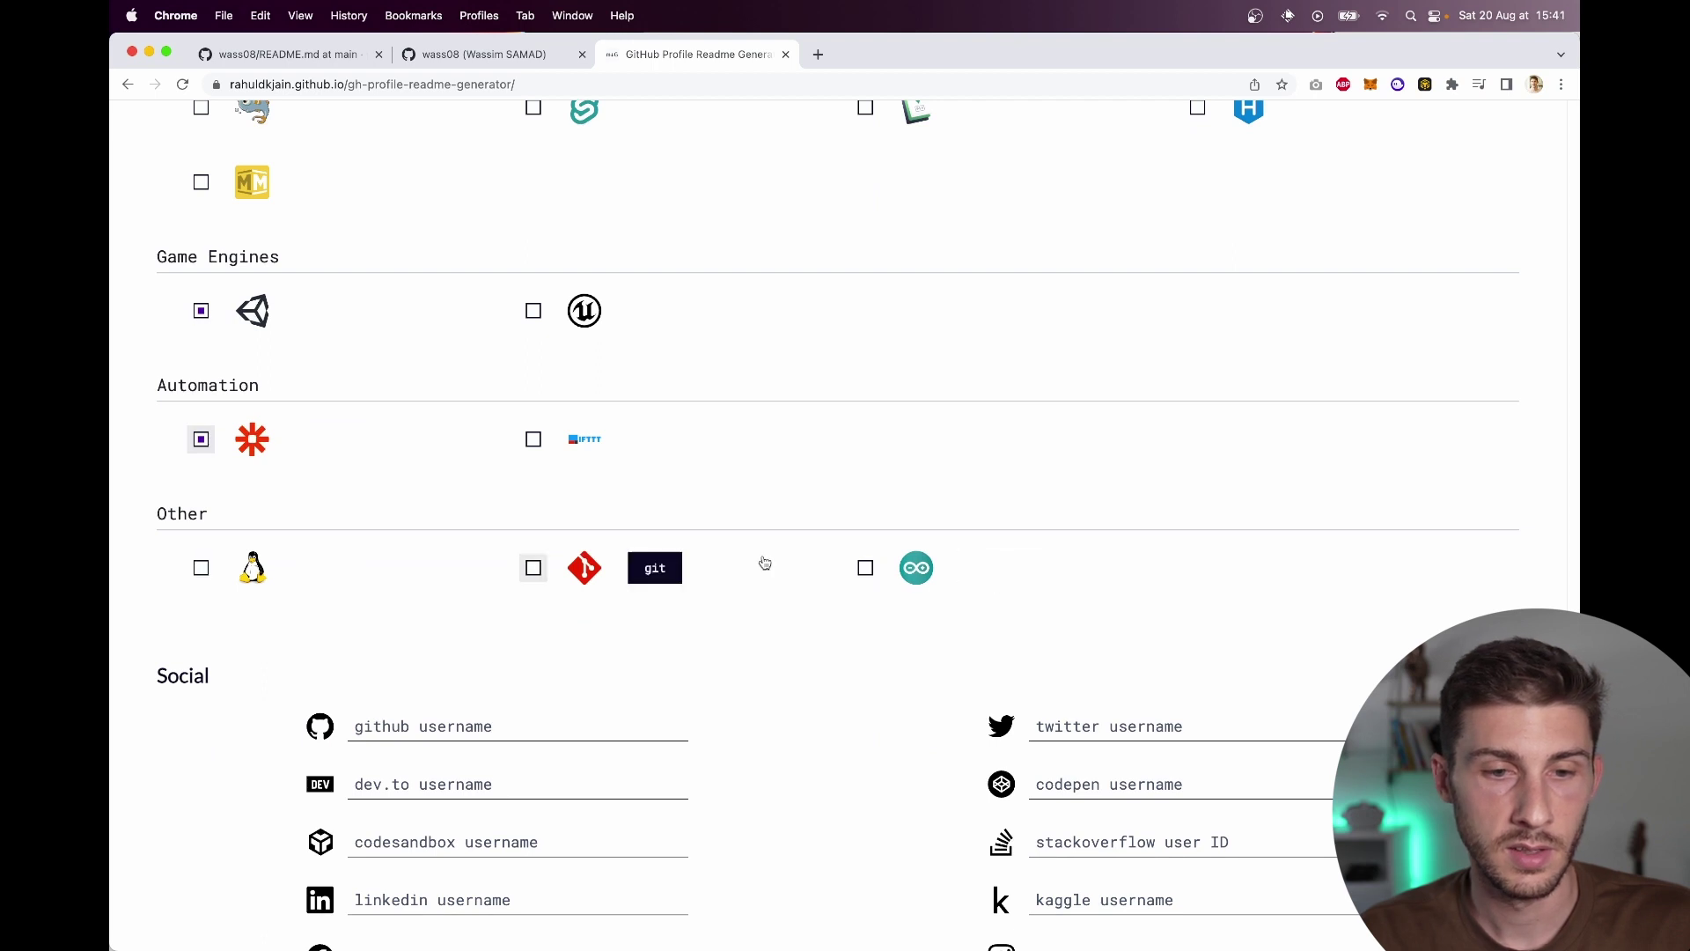
click(577, 578)
click(233, 573)
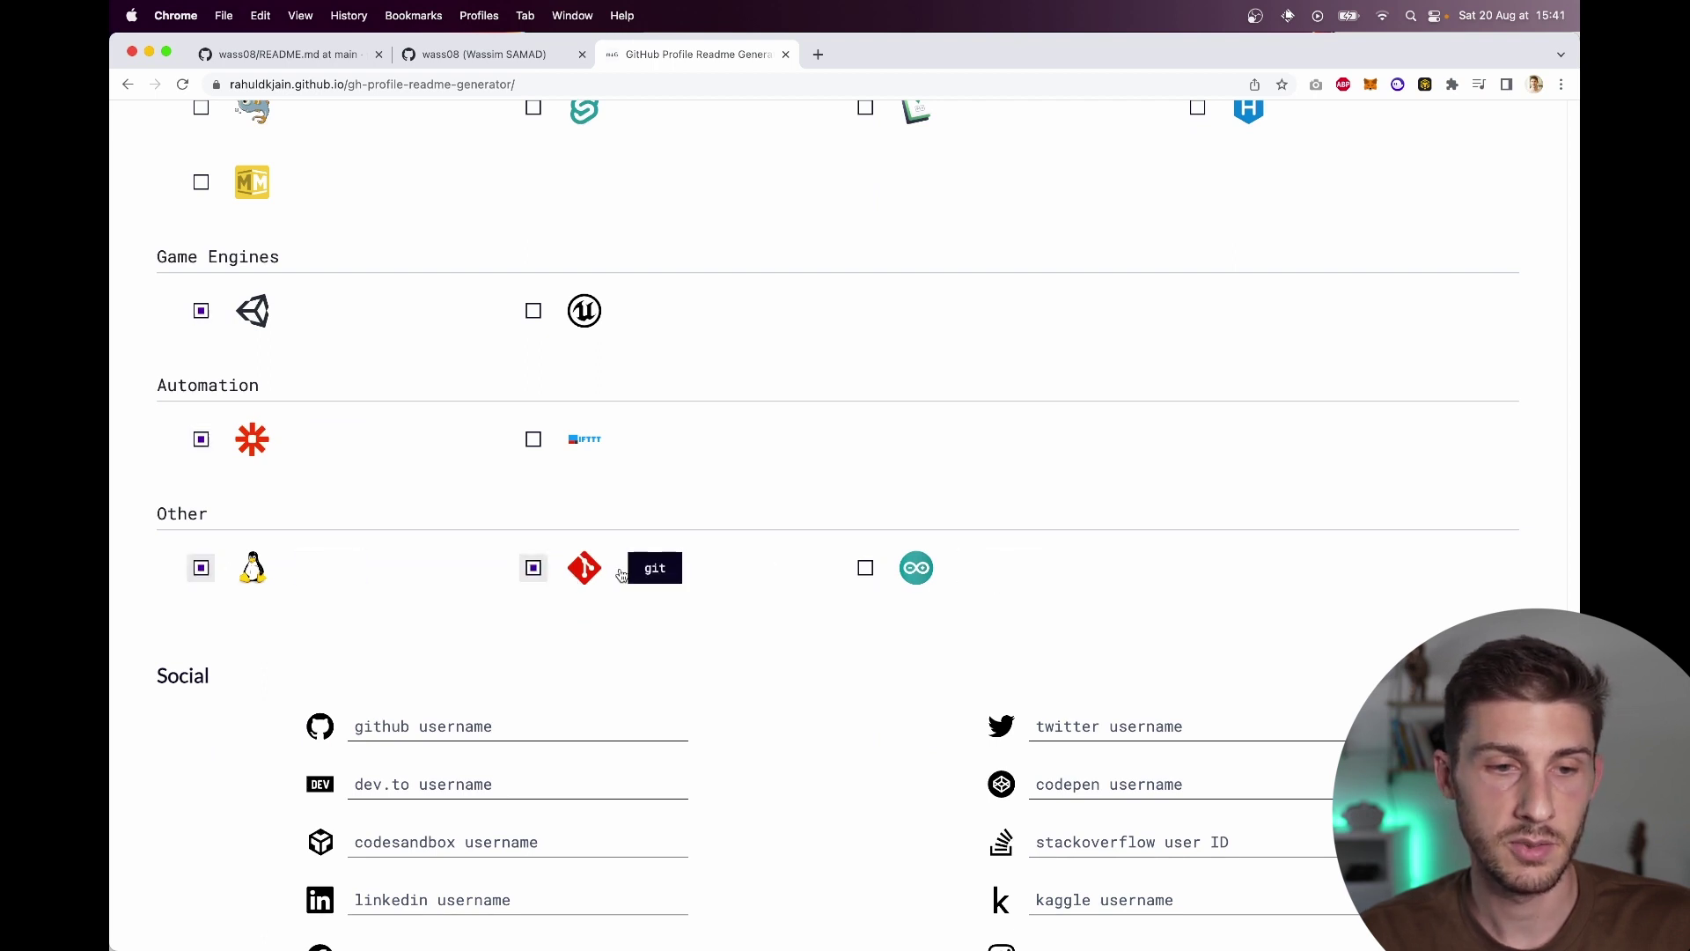
scroll(619, 577, down, 4)
Step: Fill in the GitHub and Twitter username fields with the account usernames
click(502, 531)
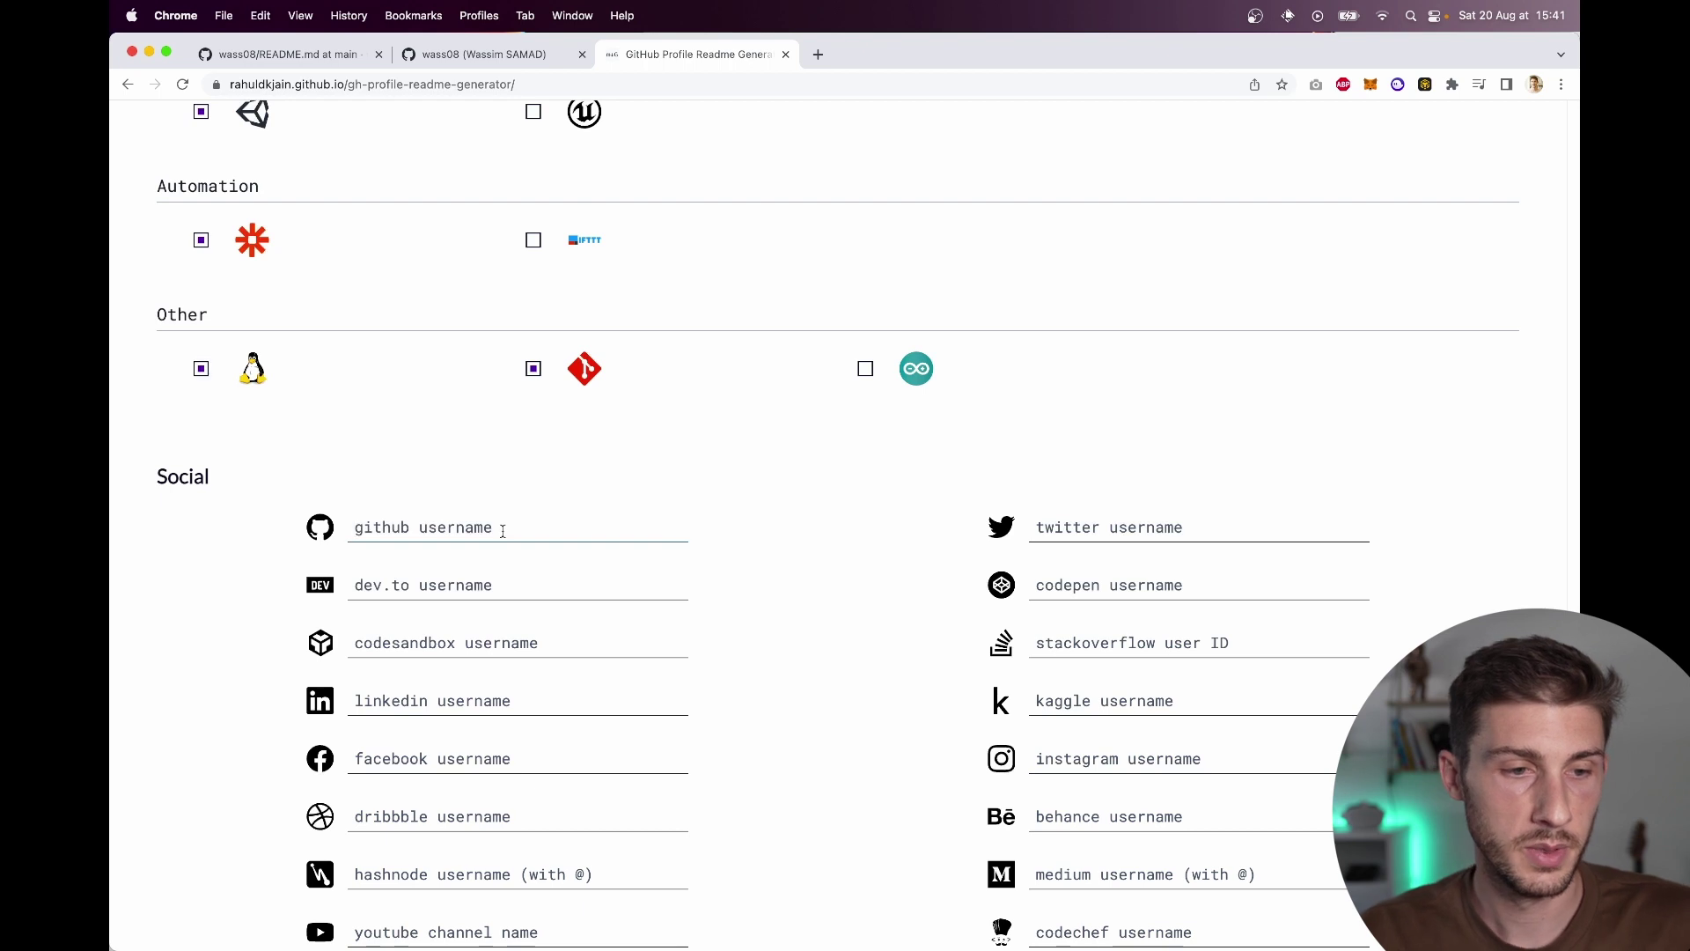
text(wass08)
key(Tab)
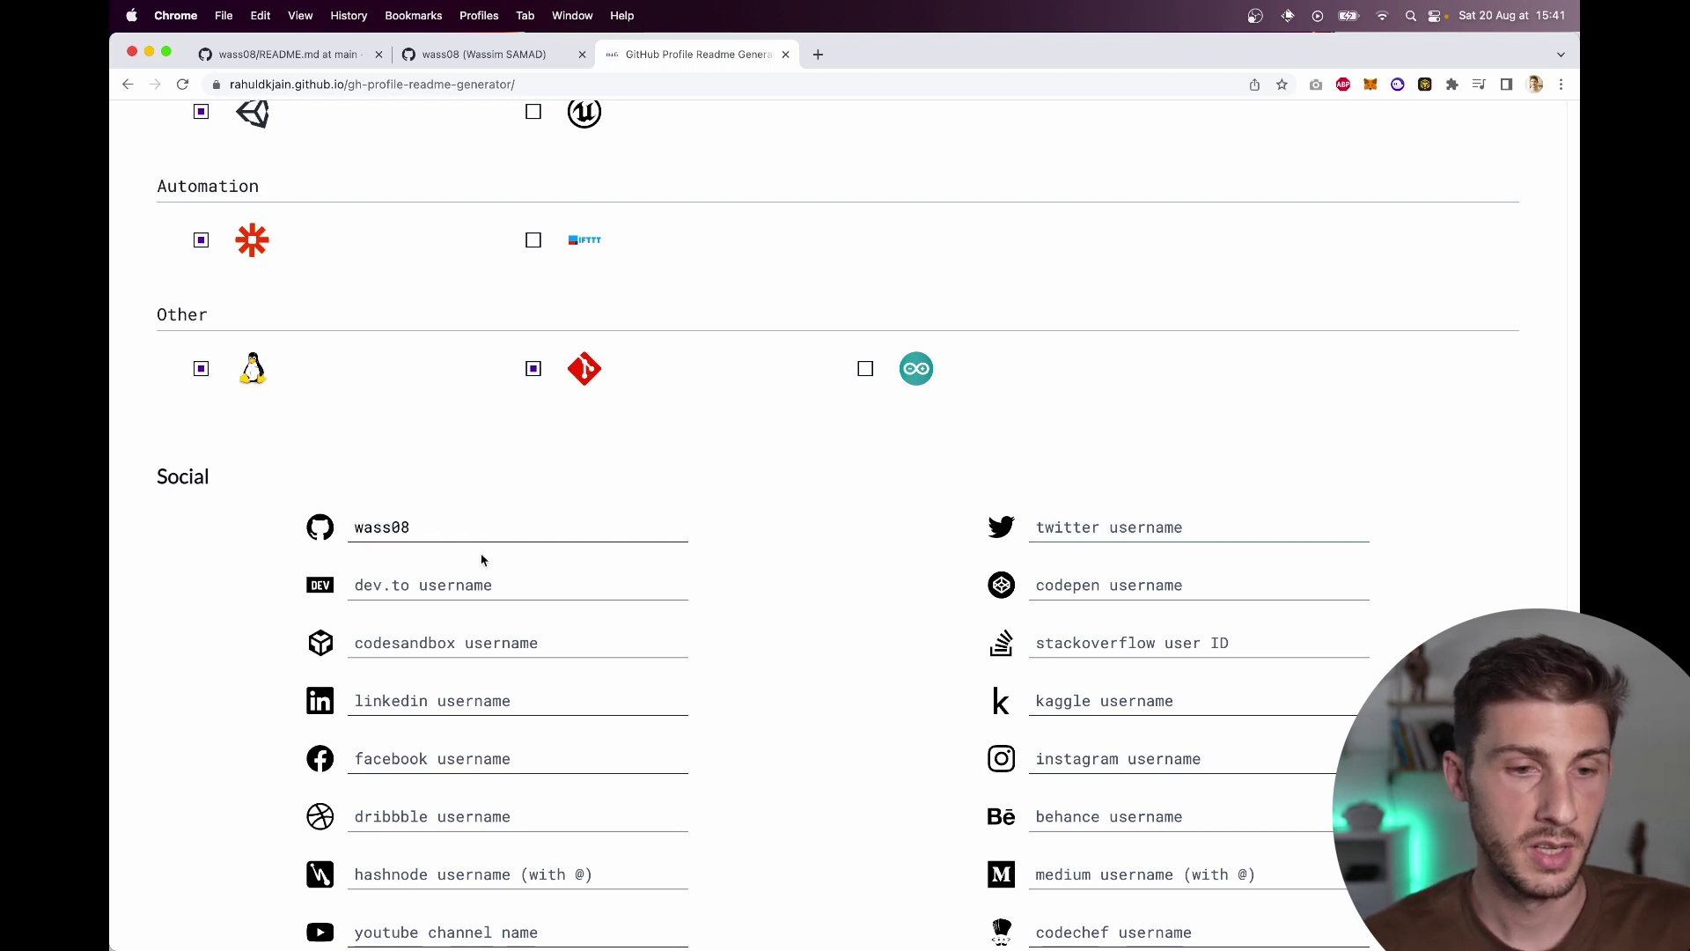
text(wawasensei)
key(Tab)
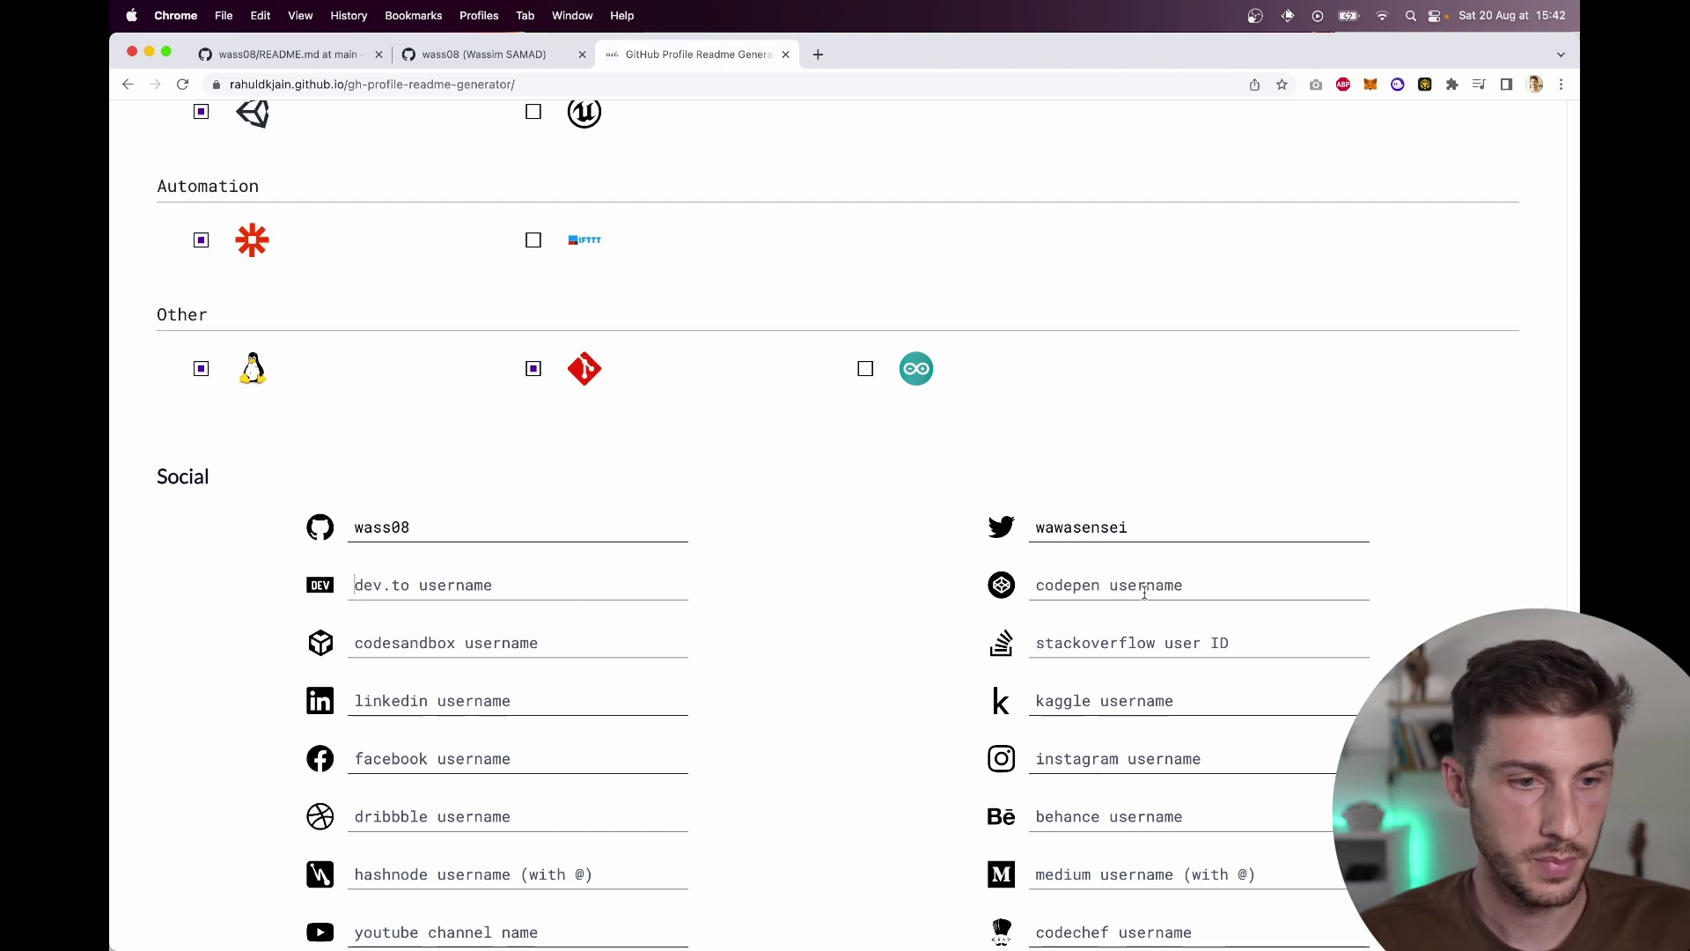
Step: Look up CodePen in a new browser tab and enter the CodePen username
key(super+t)
text(codepen)
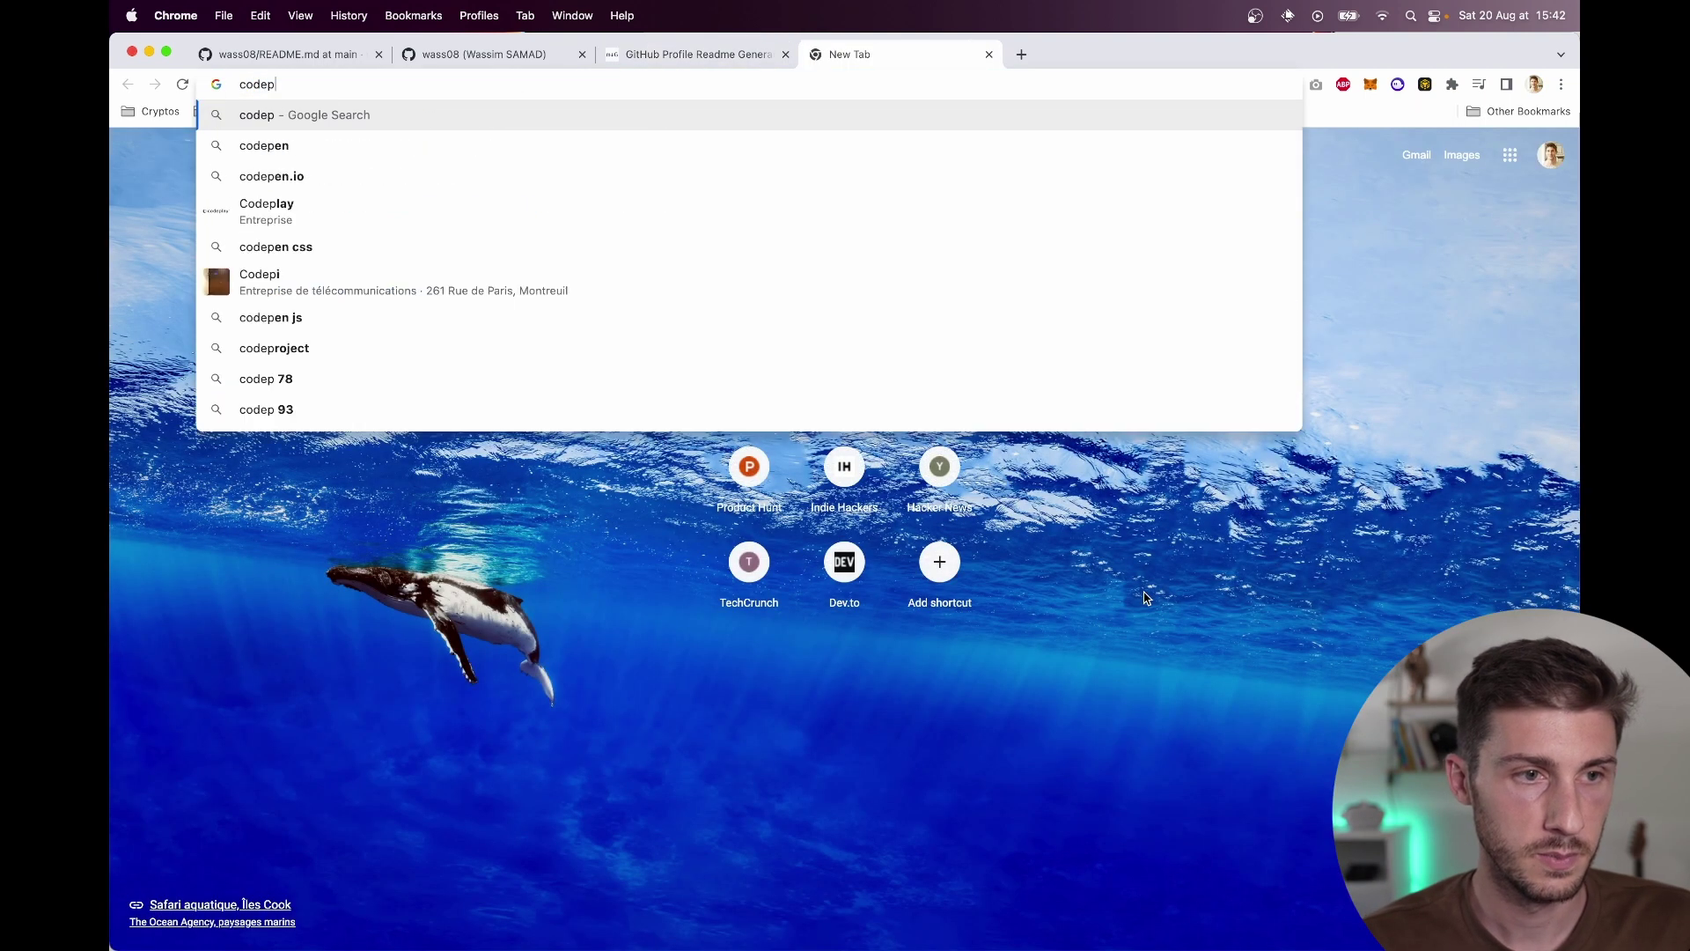
key(Return)
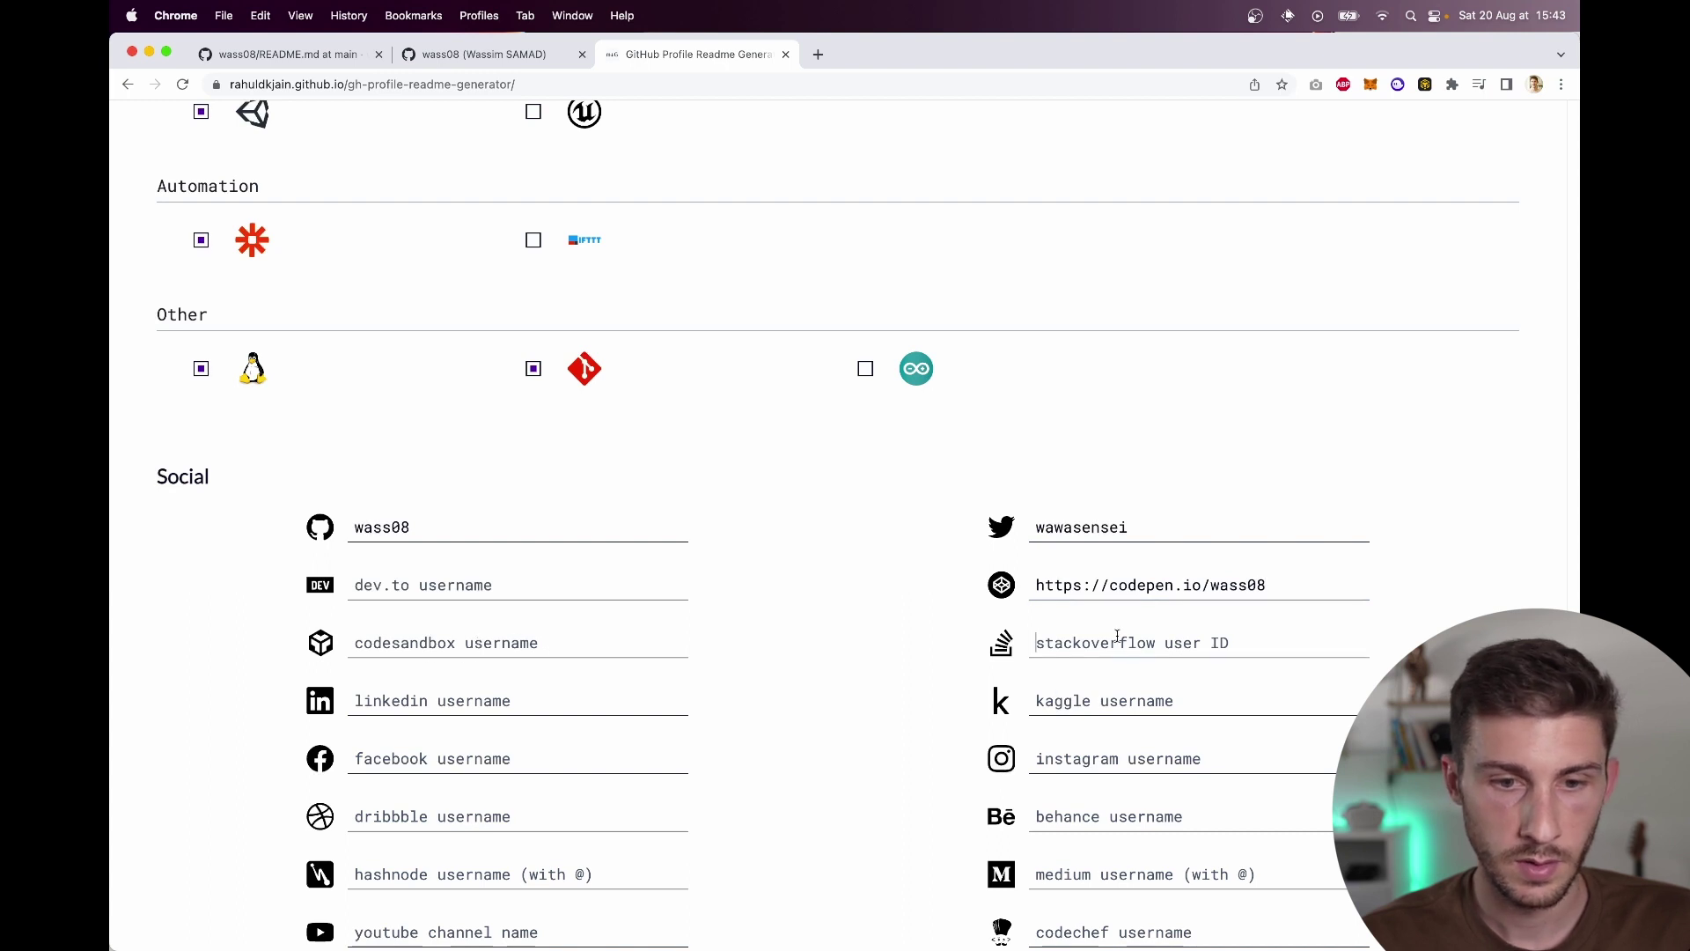
text(wass08)
key(Tab)
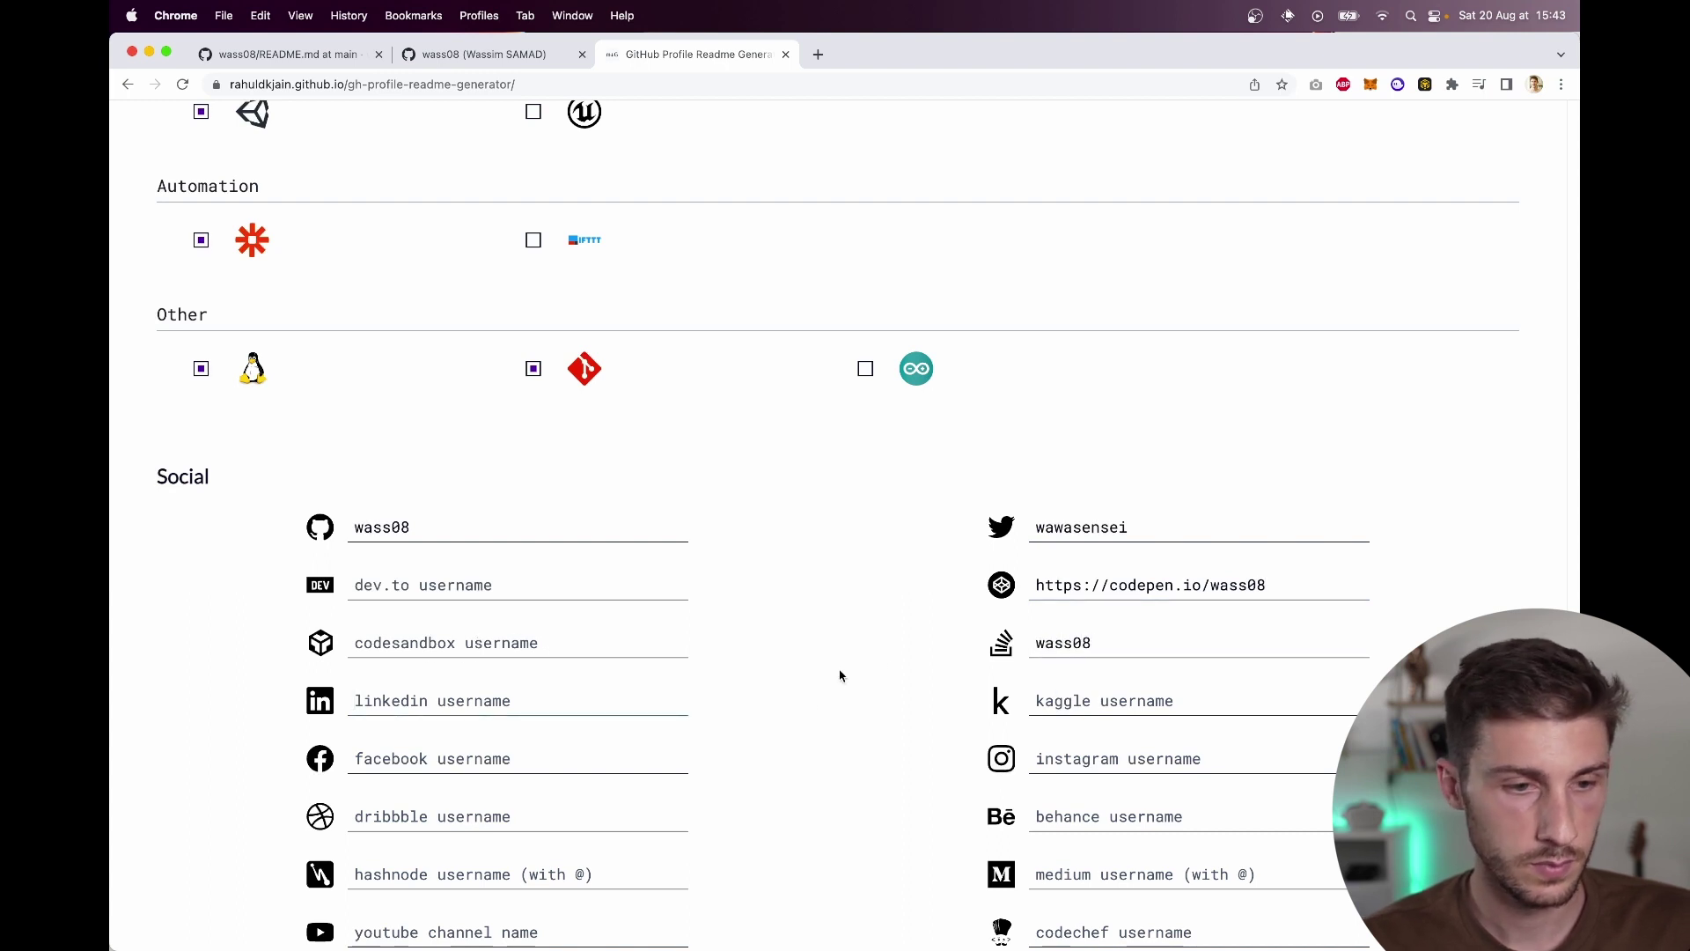
Step: Select the full CodePen profile URL, restoring it after an accidental clear
triple_click(1149, 568)
key(BackSpace)
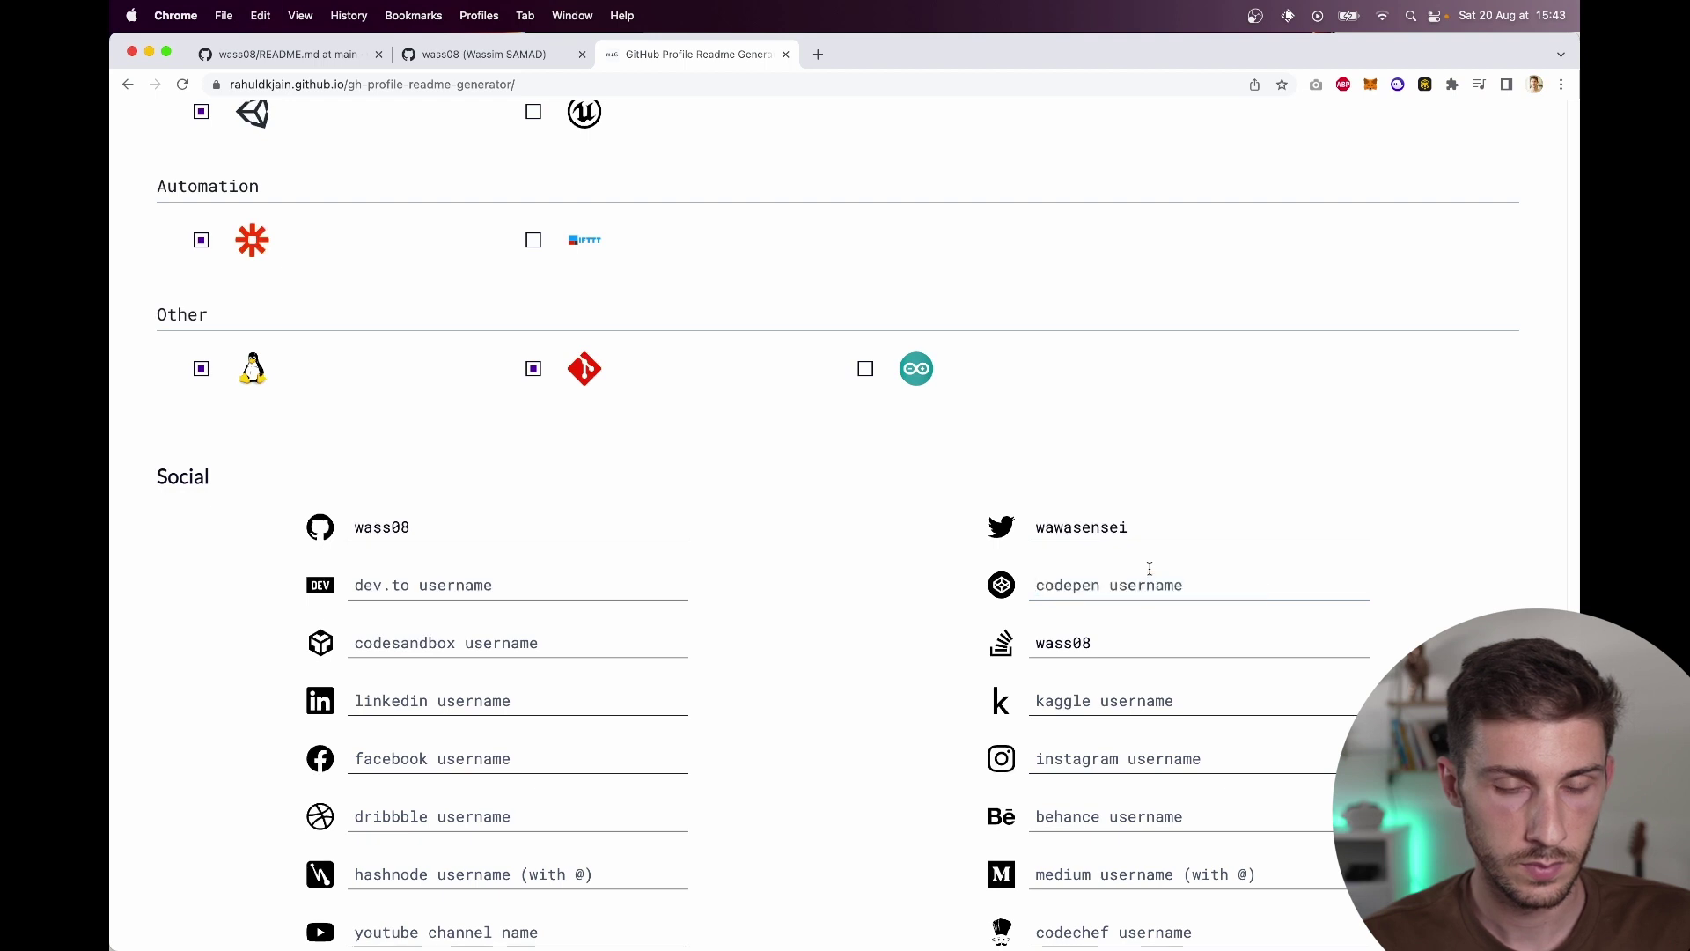
text(w)
key(super+z)
triple_click(1149, 572)
Step: Enter the last social username and enable visitors count, trophy, stats, top skills, streak and Twitter add-ons
text(wass08)
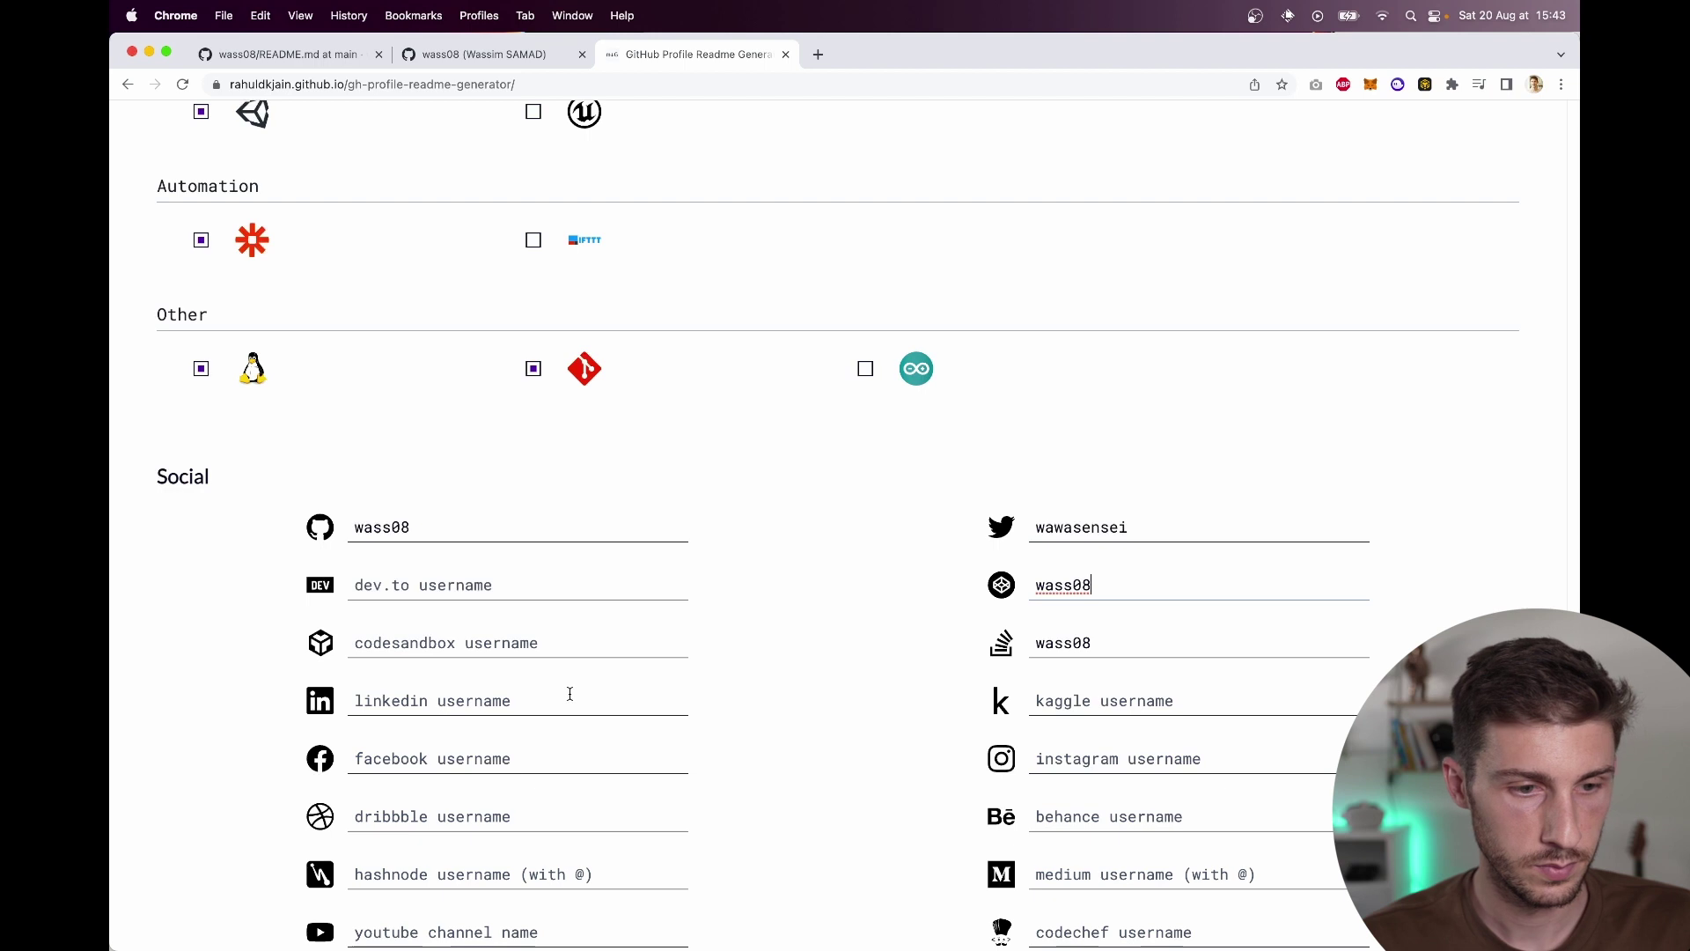
click(569, 695)
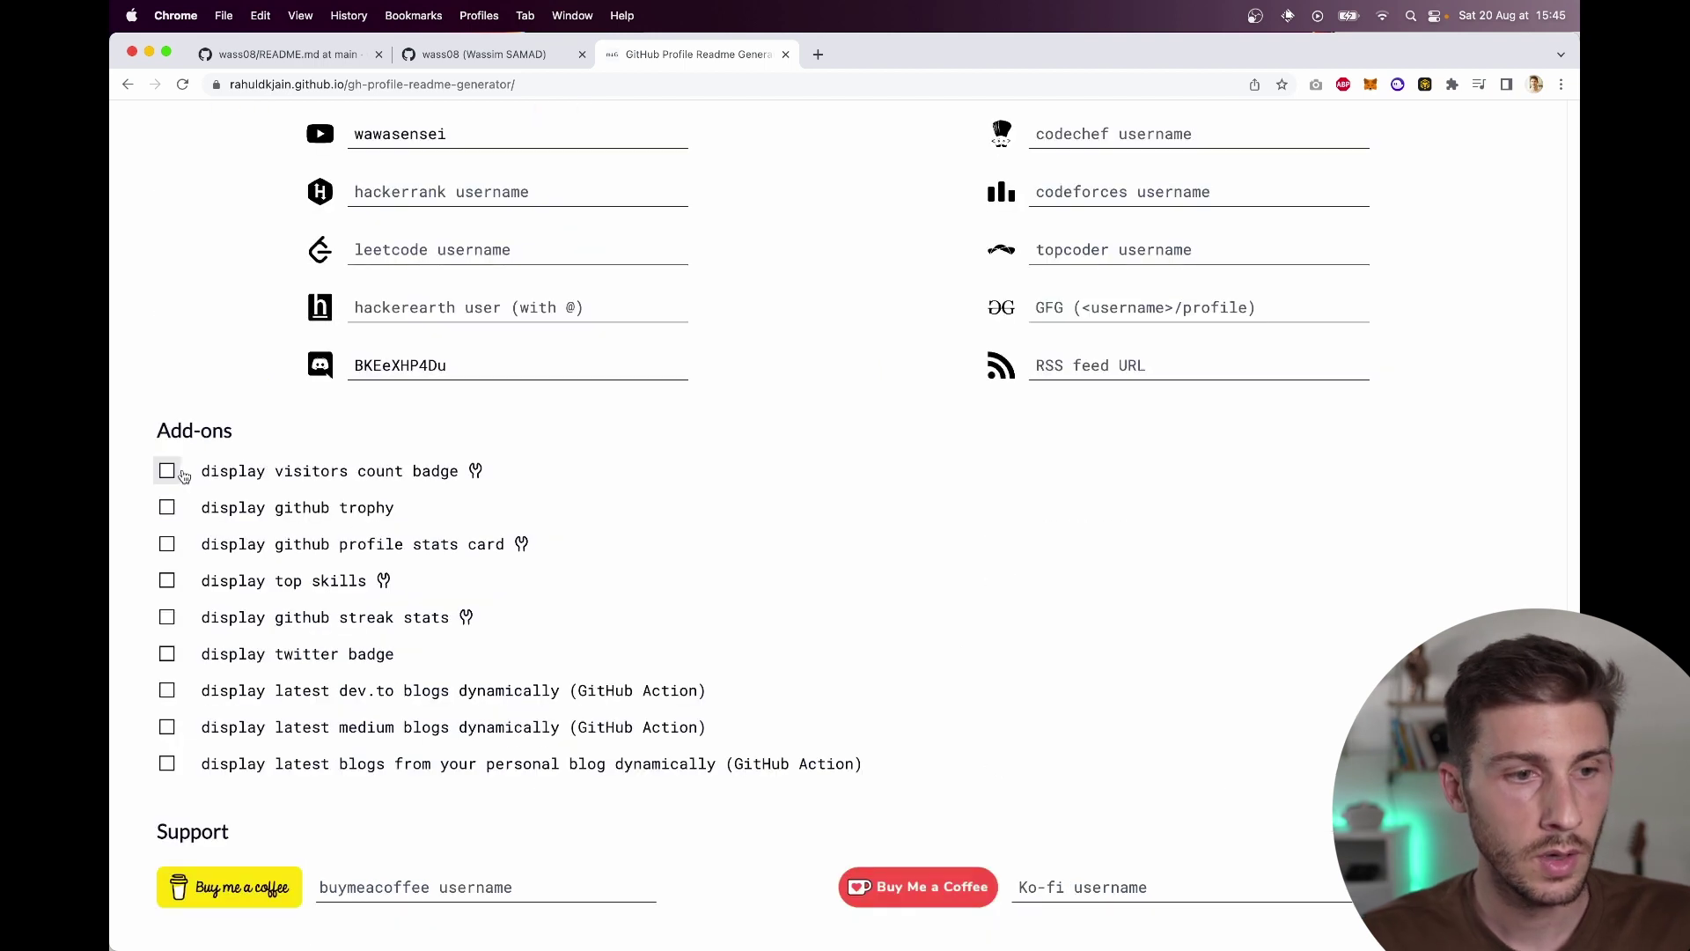
click(182, 475)
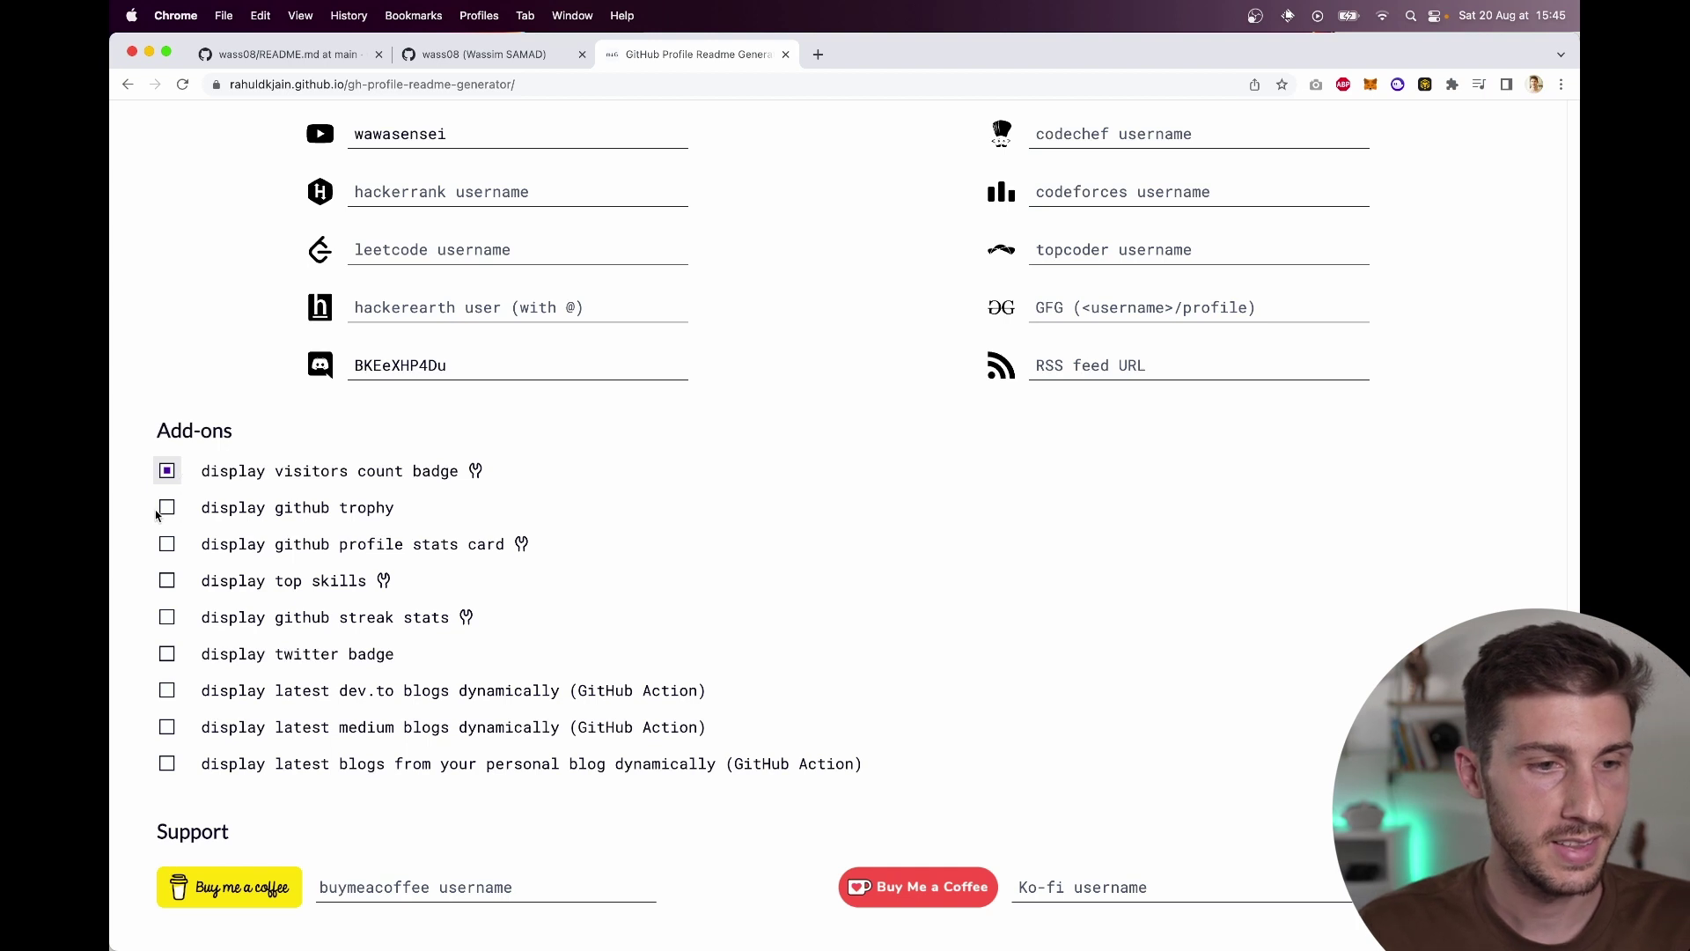
click(167, 509)
click(168, 545)
click(167, 582)
click(166, 619)
click(167, 655)
Step: Generate the README and copy the resulting markdown
scroll(406, 594, down, 3)
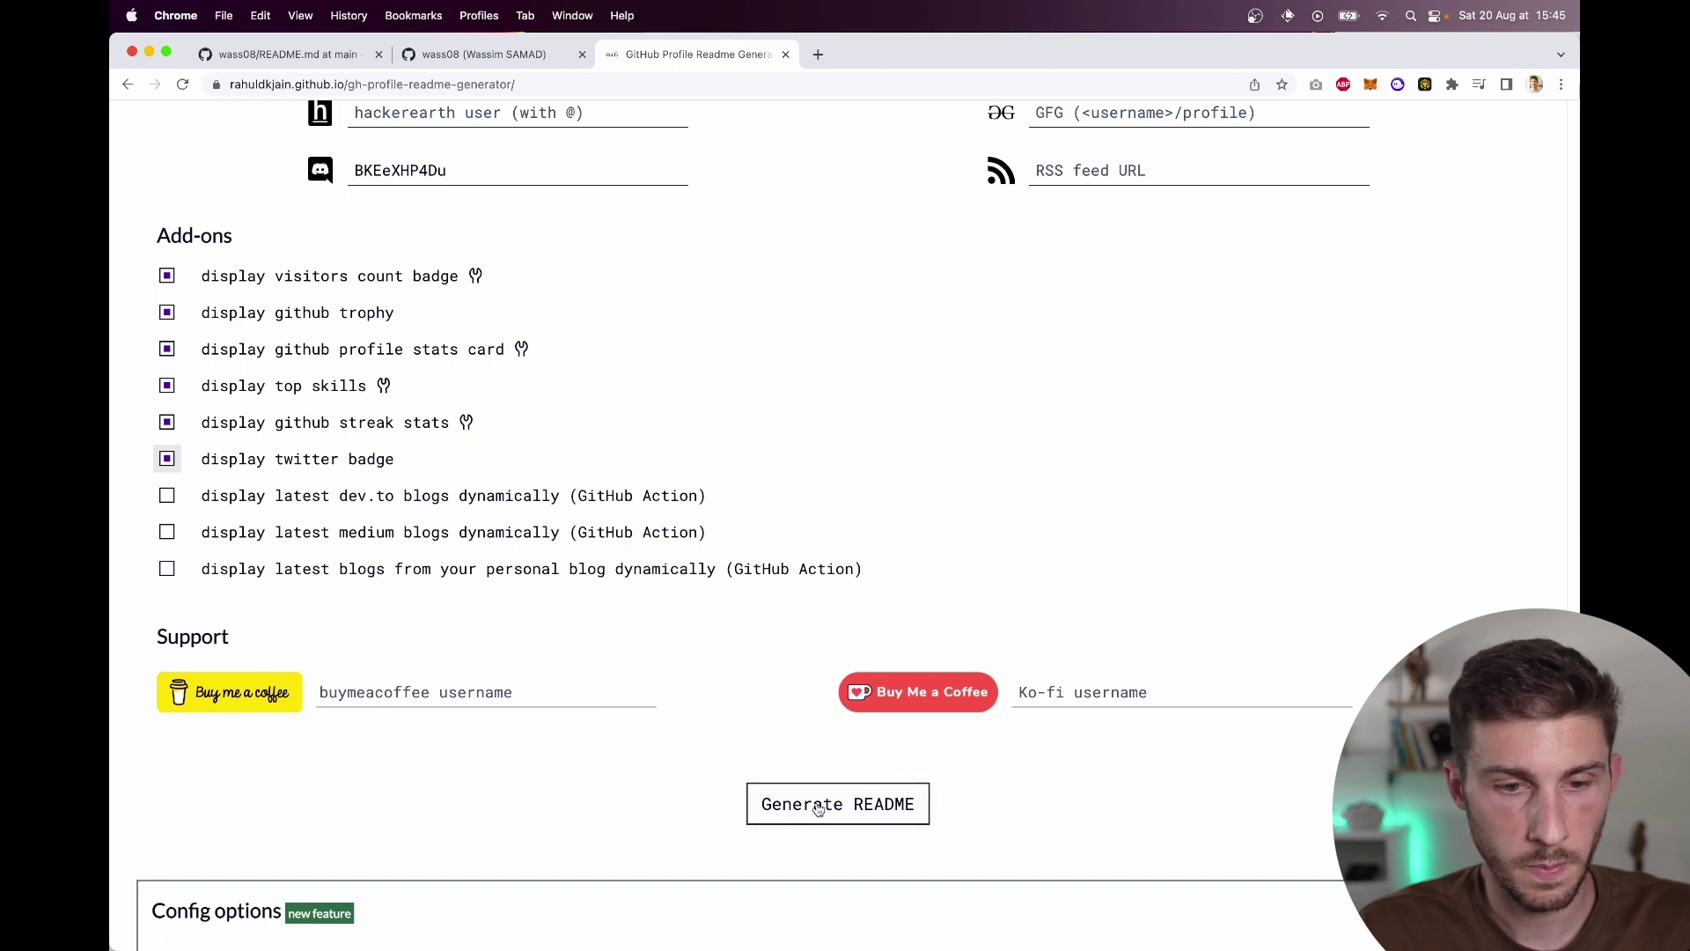
click(818, 807)
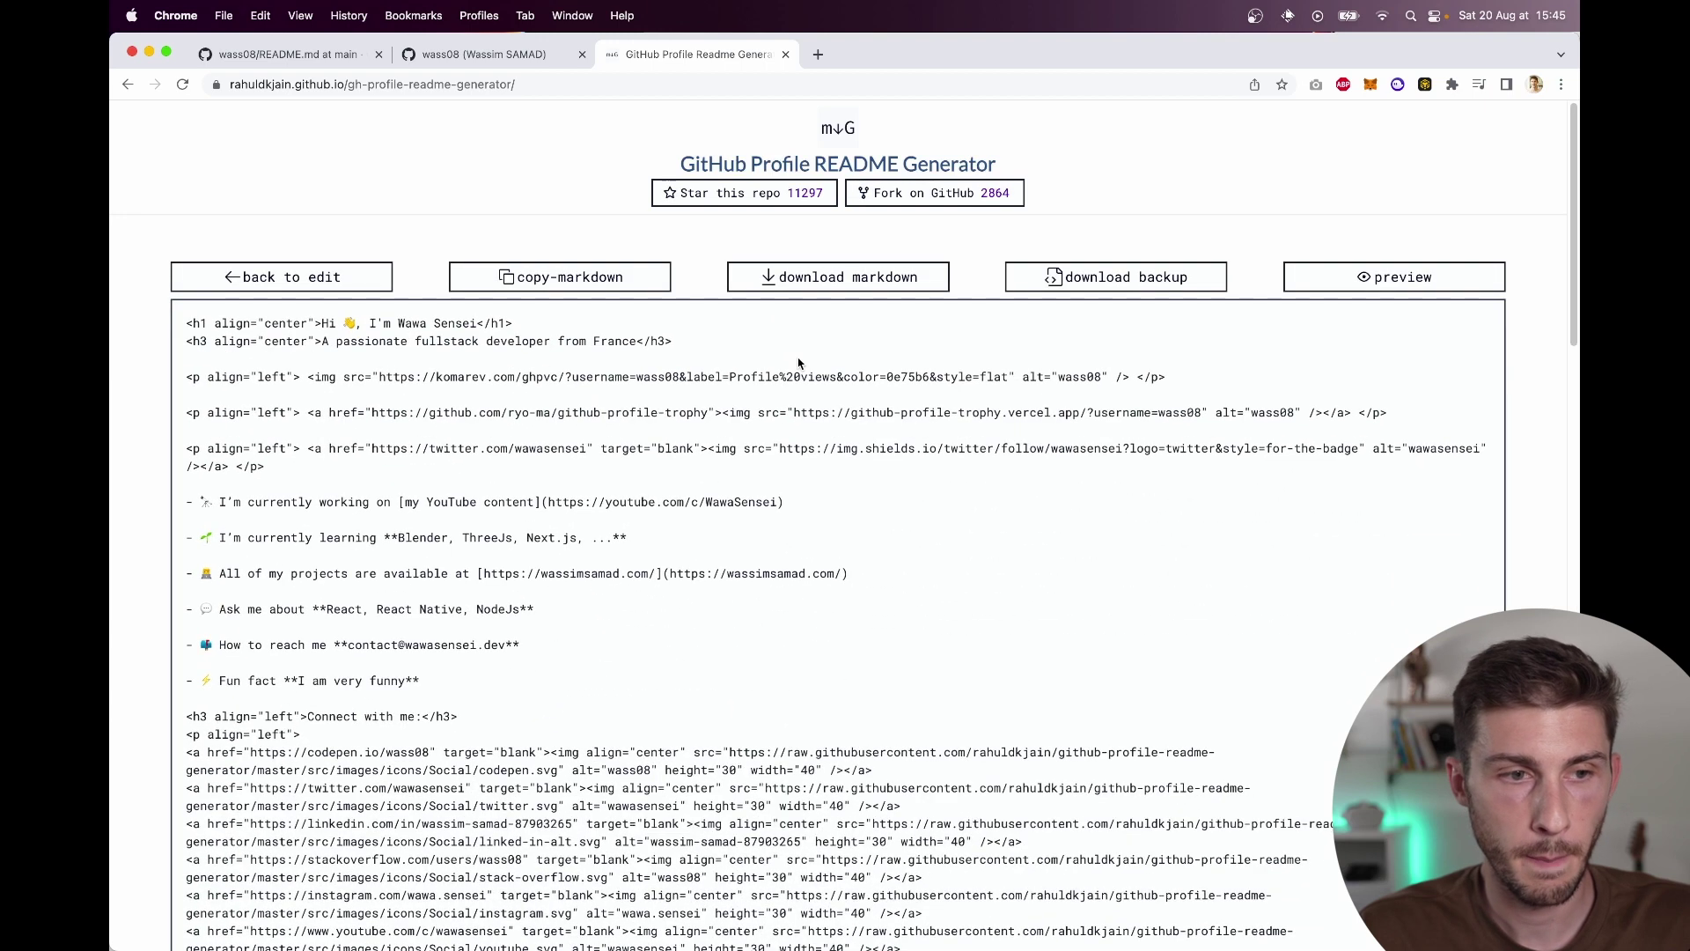
click(529, 281)
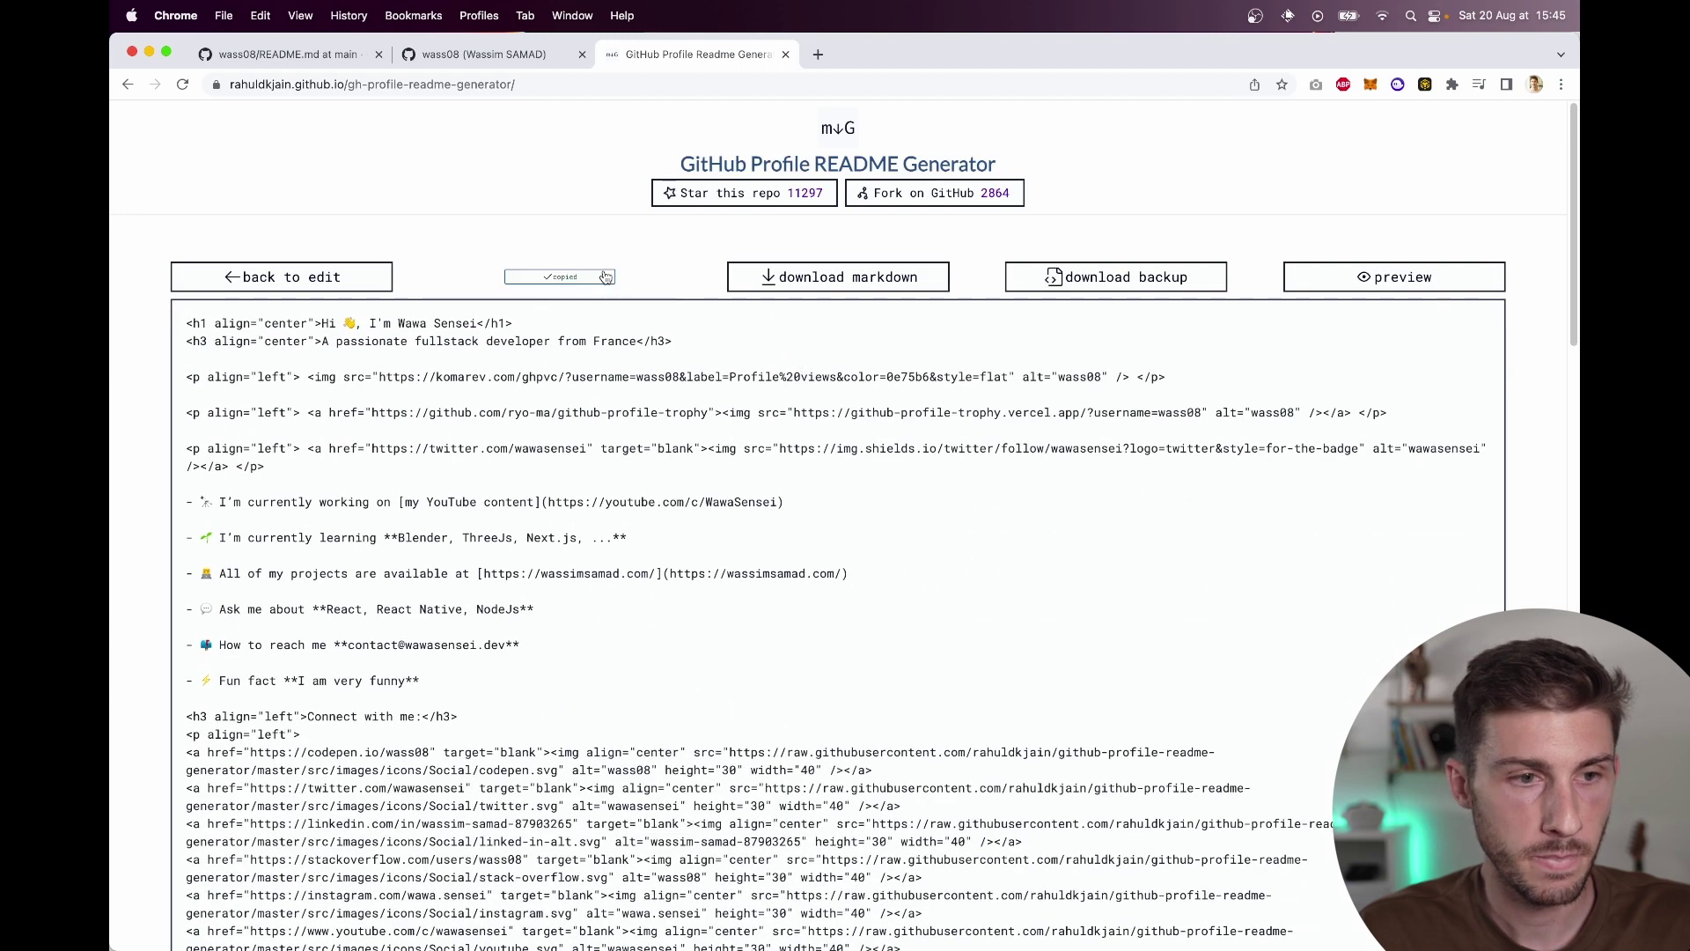
Step: Replace the profile README.md on GitHub with the generated markdown and commit to main
click(525, 56)
click(295, 56)
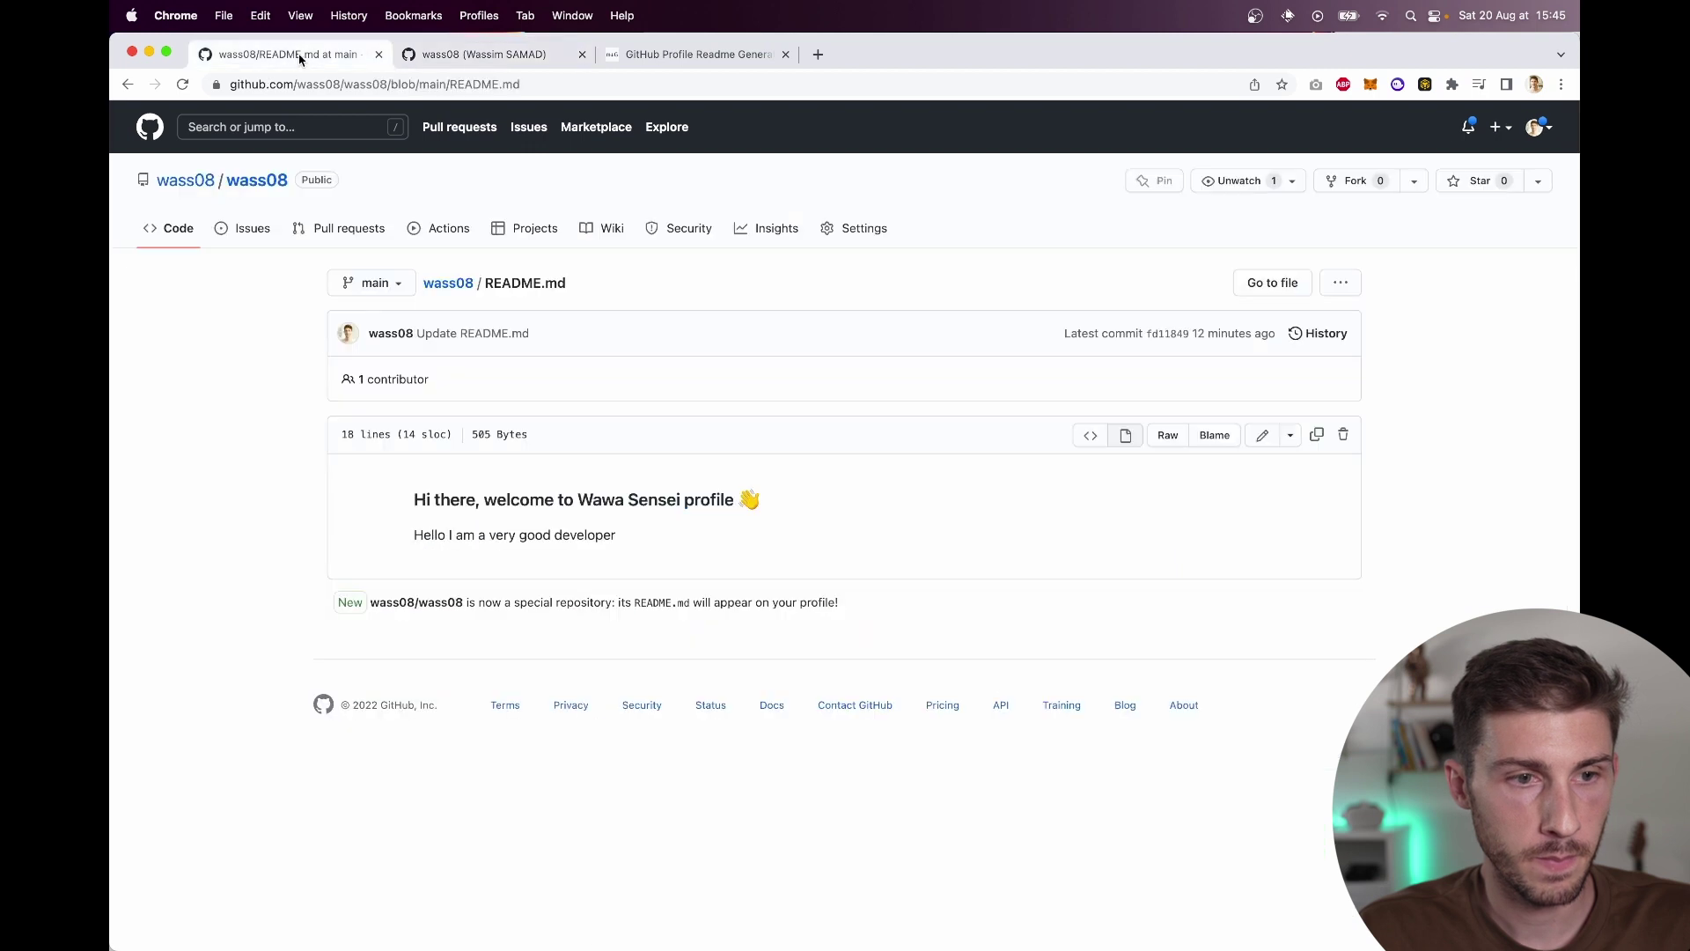
click(1262, 434)
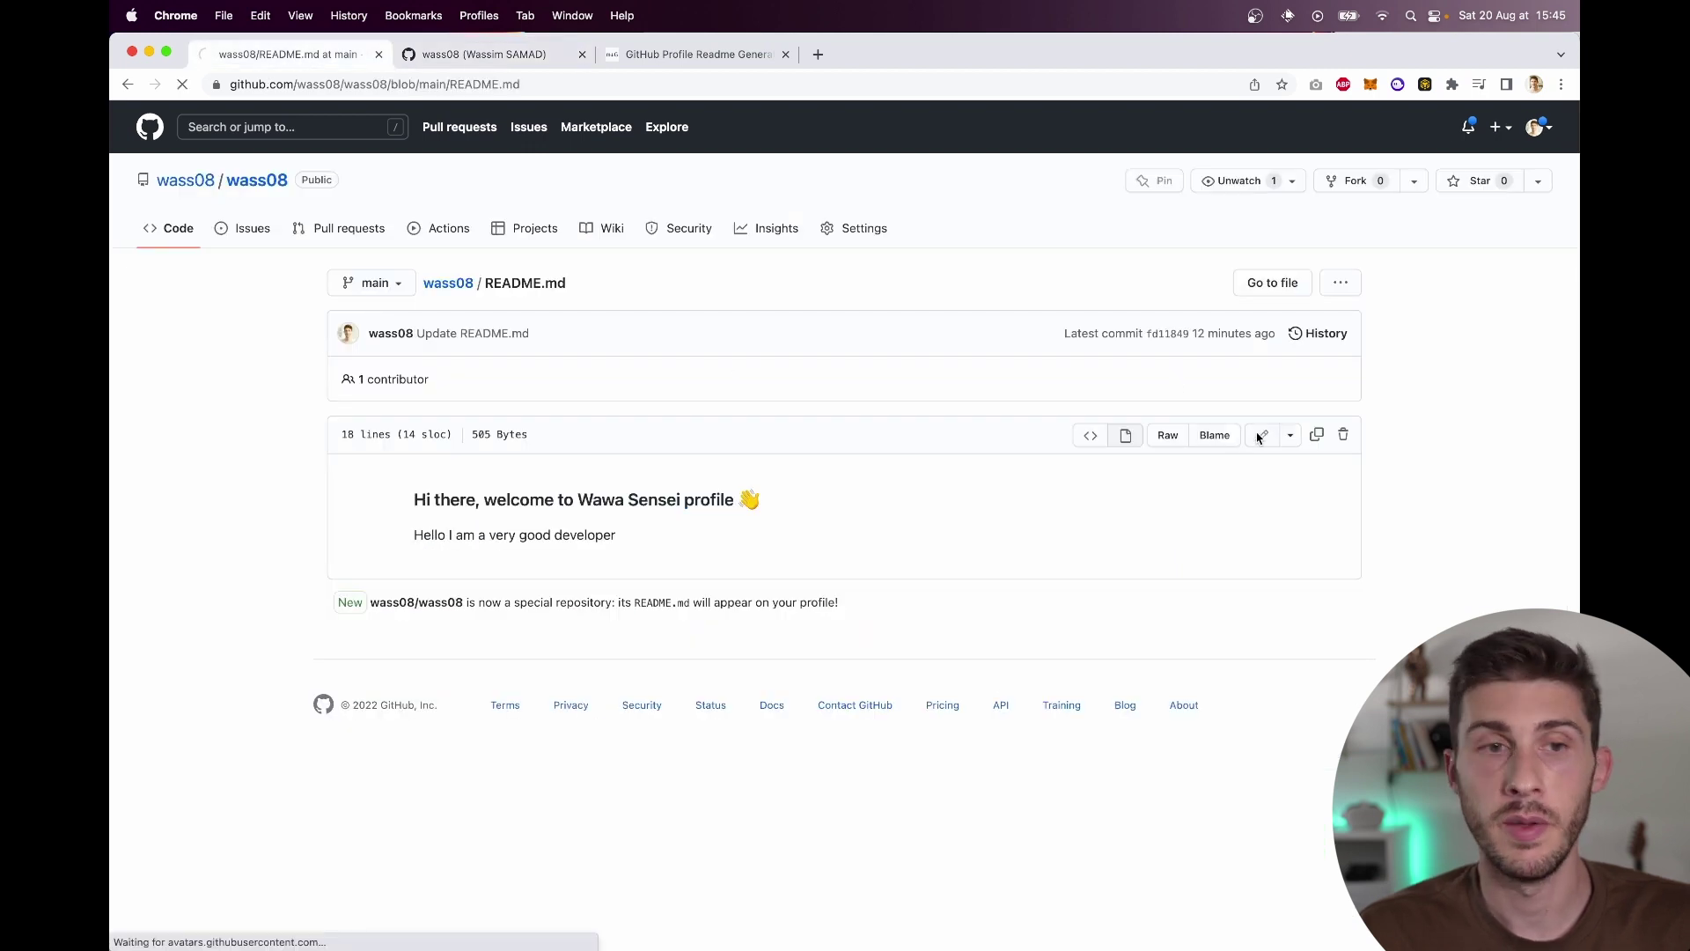
key(super+a)
key(super+v)
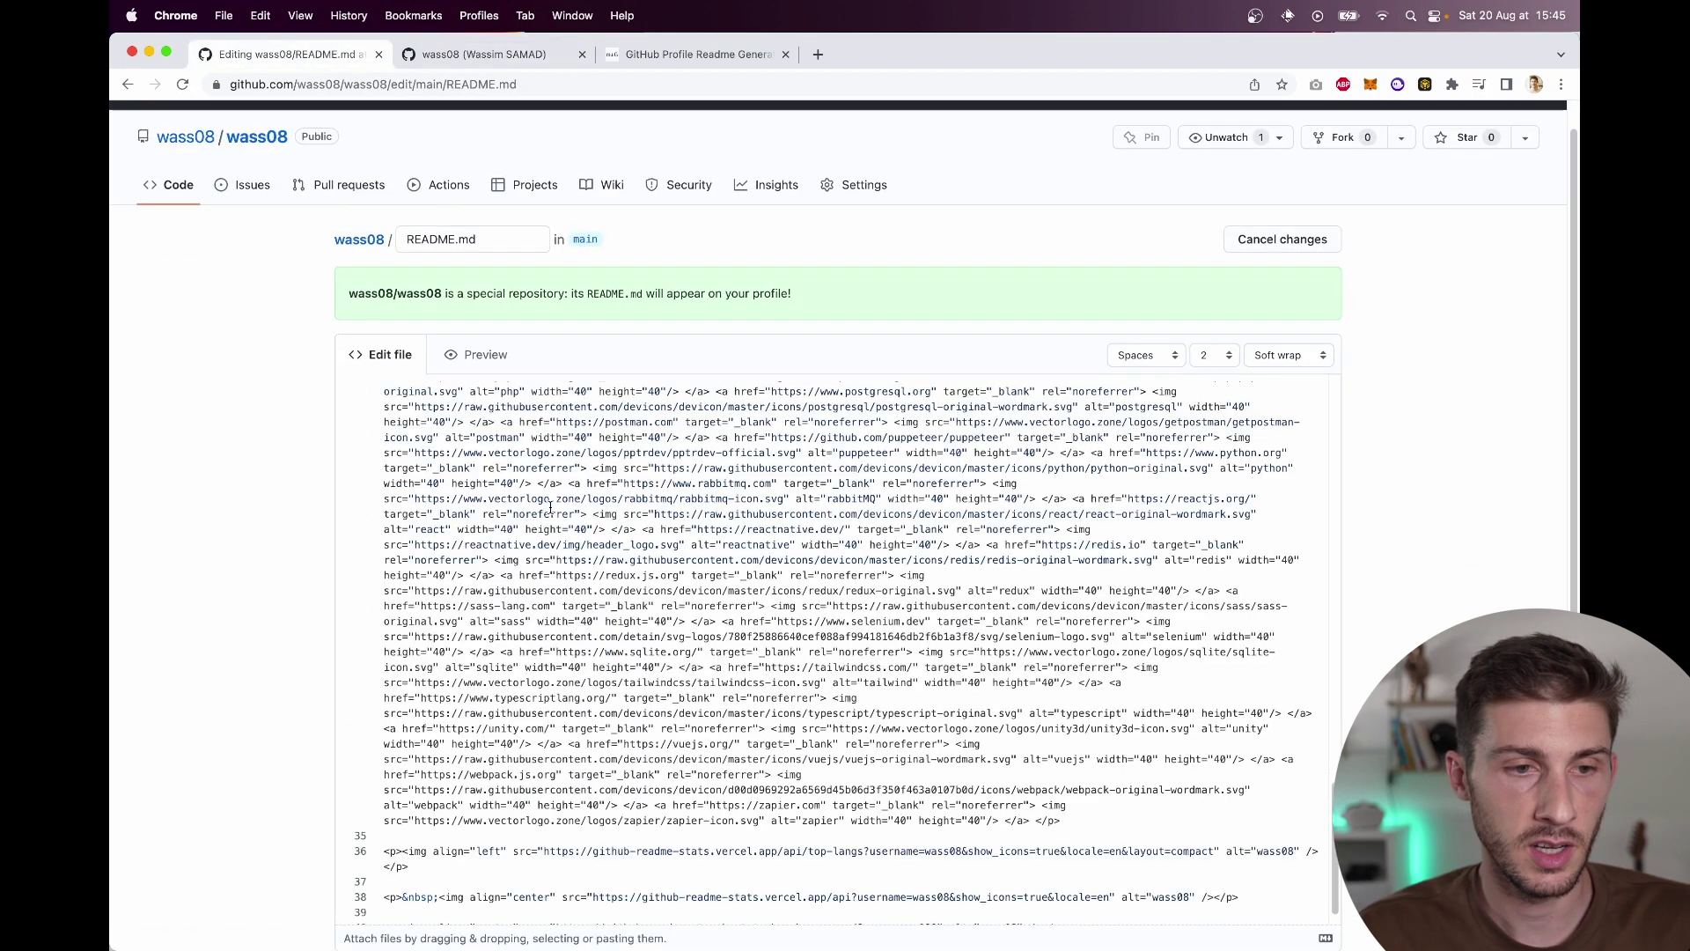
scroll(905, 572, down, 6)
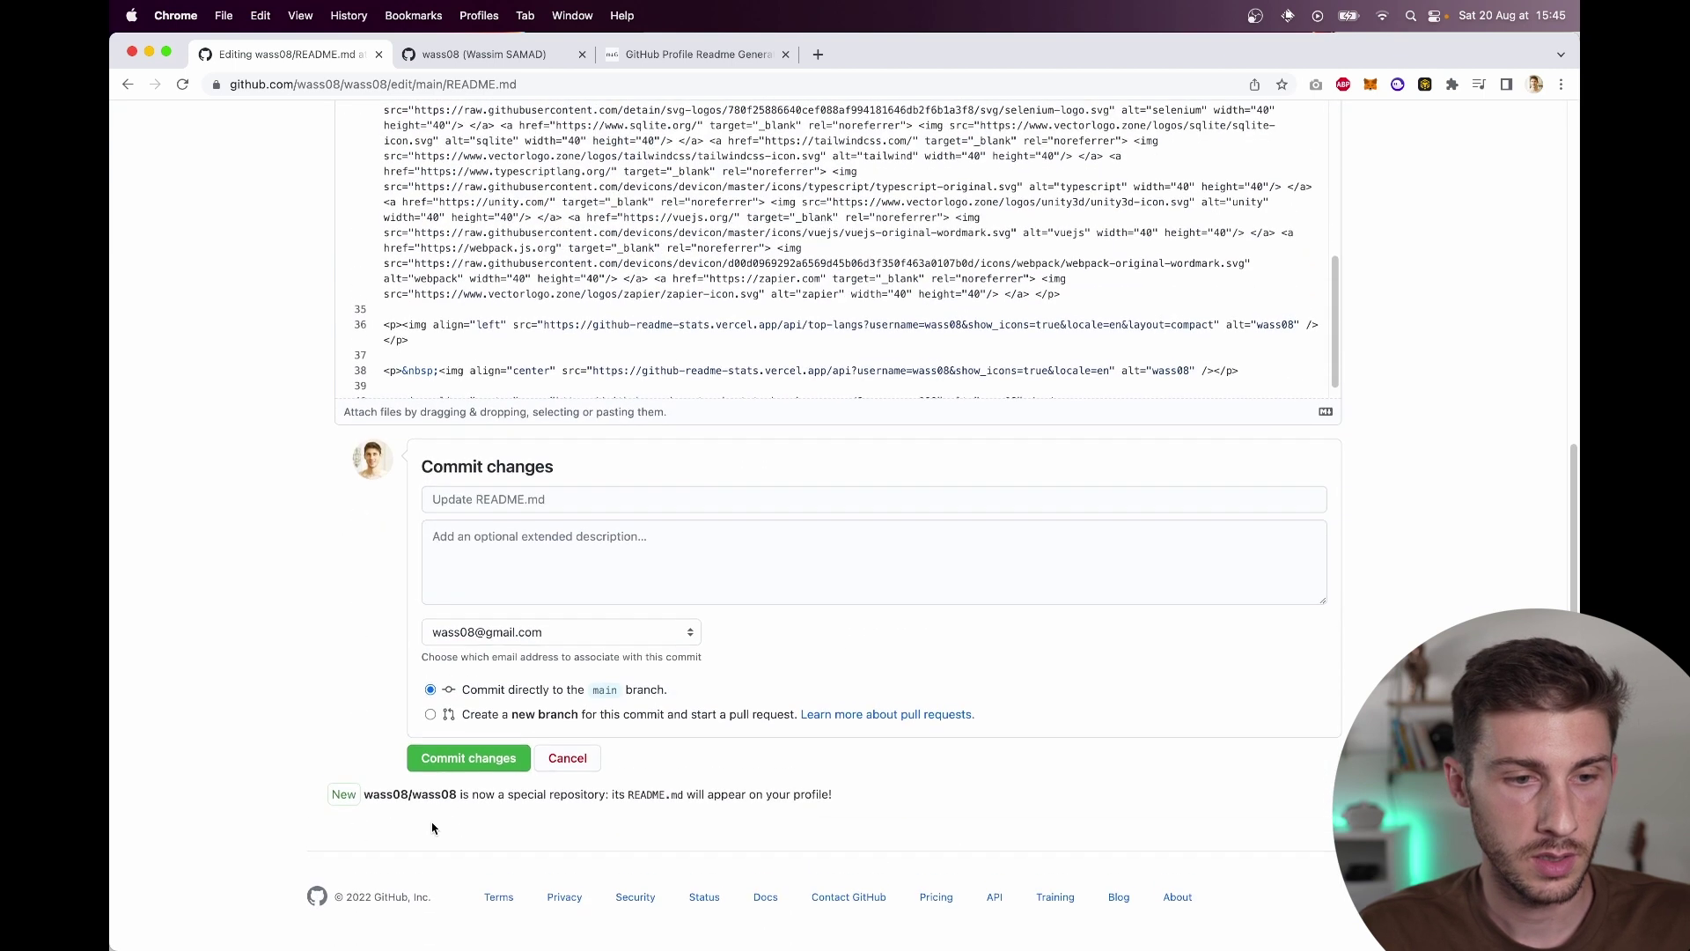
click(475, 759)
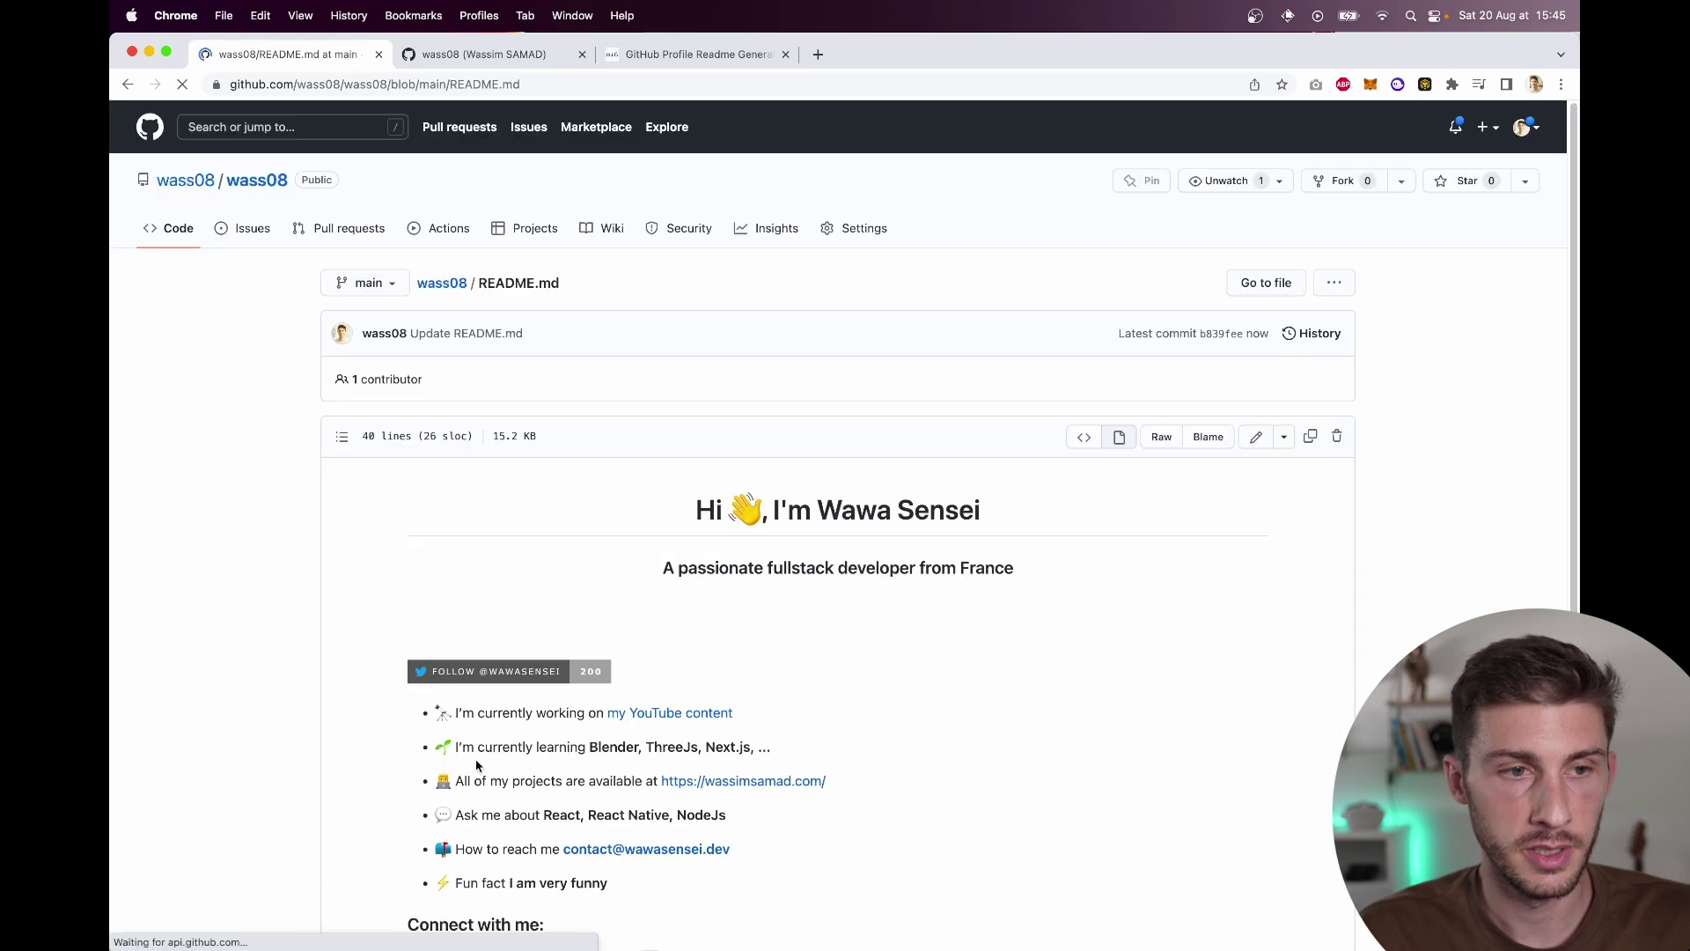
Step: Review the rendered README with trophies, skill icons and stats on the repository page
click(239, 186)
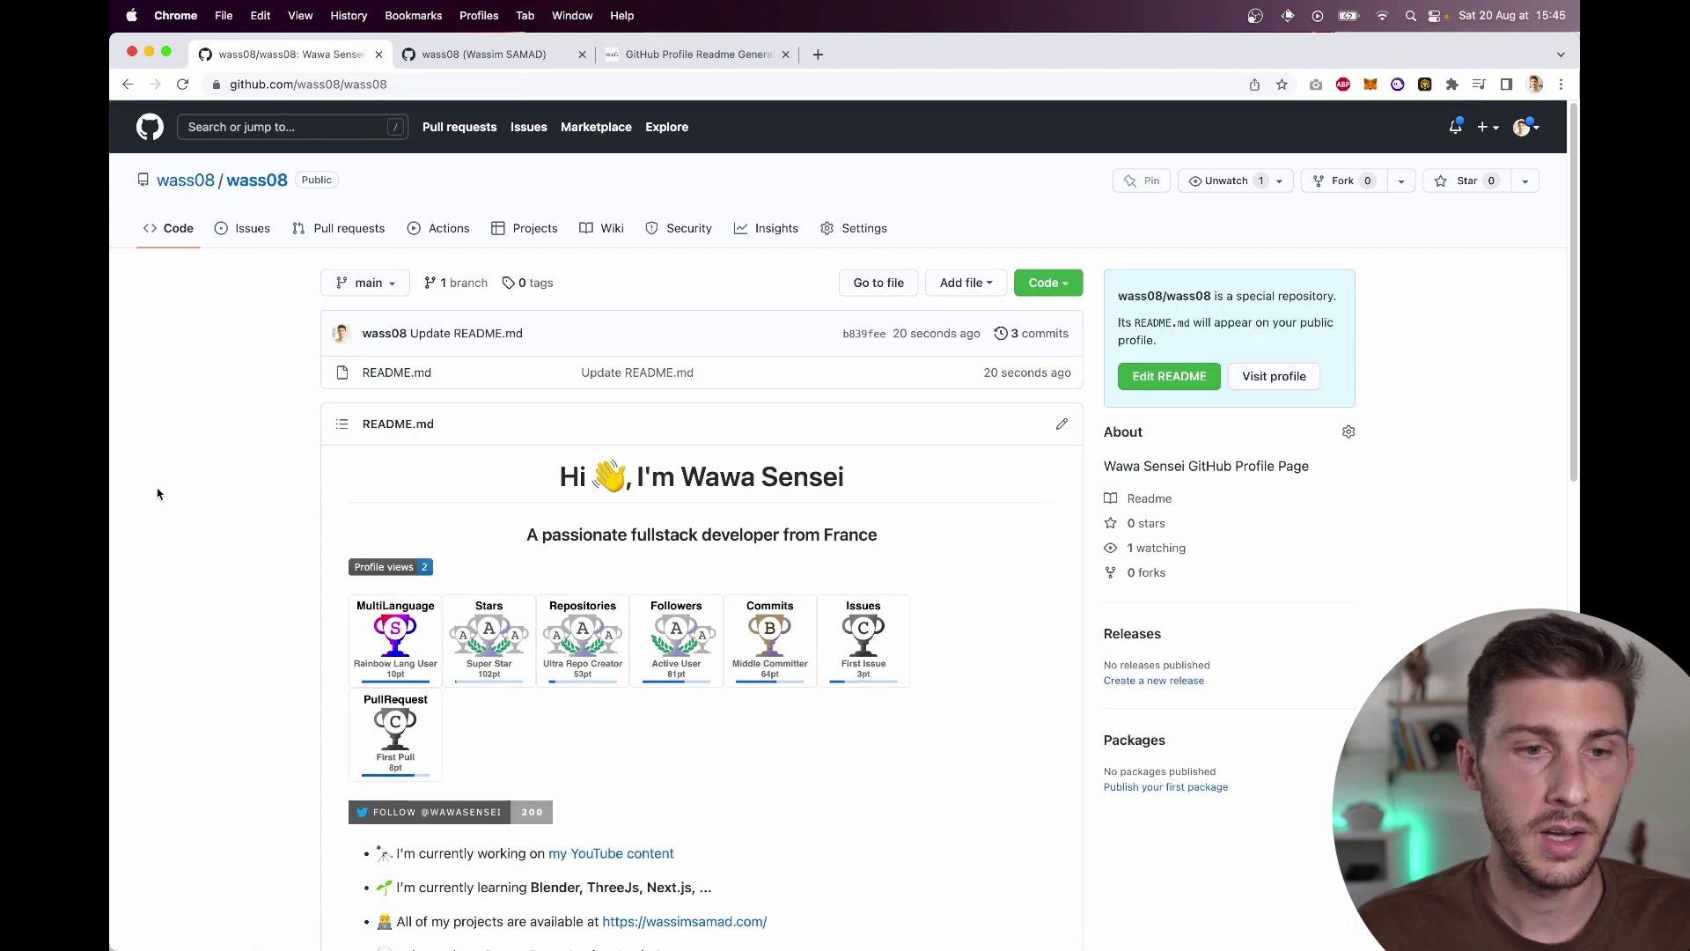
scroll(157, 493, down, 5)
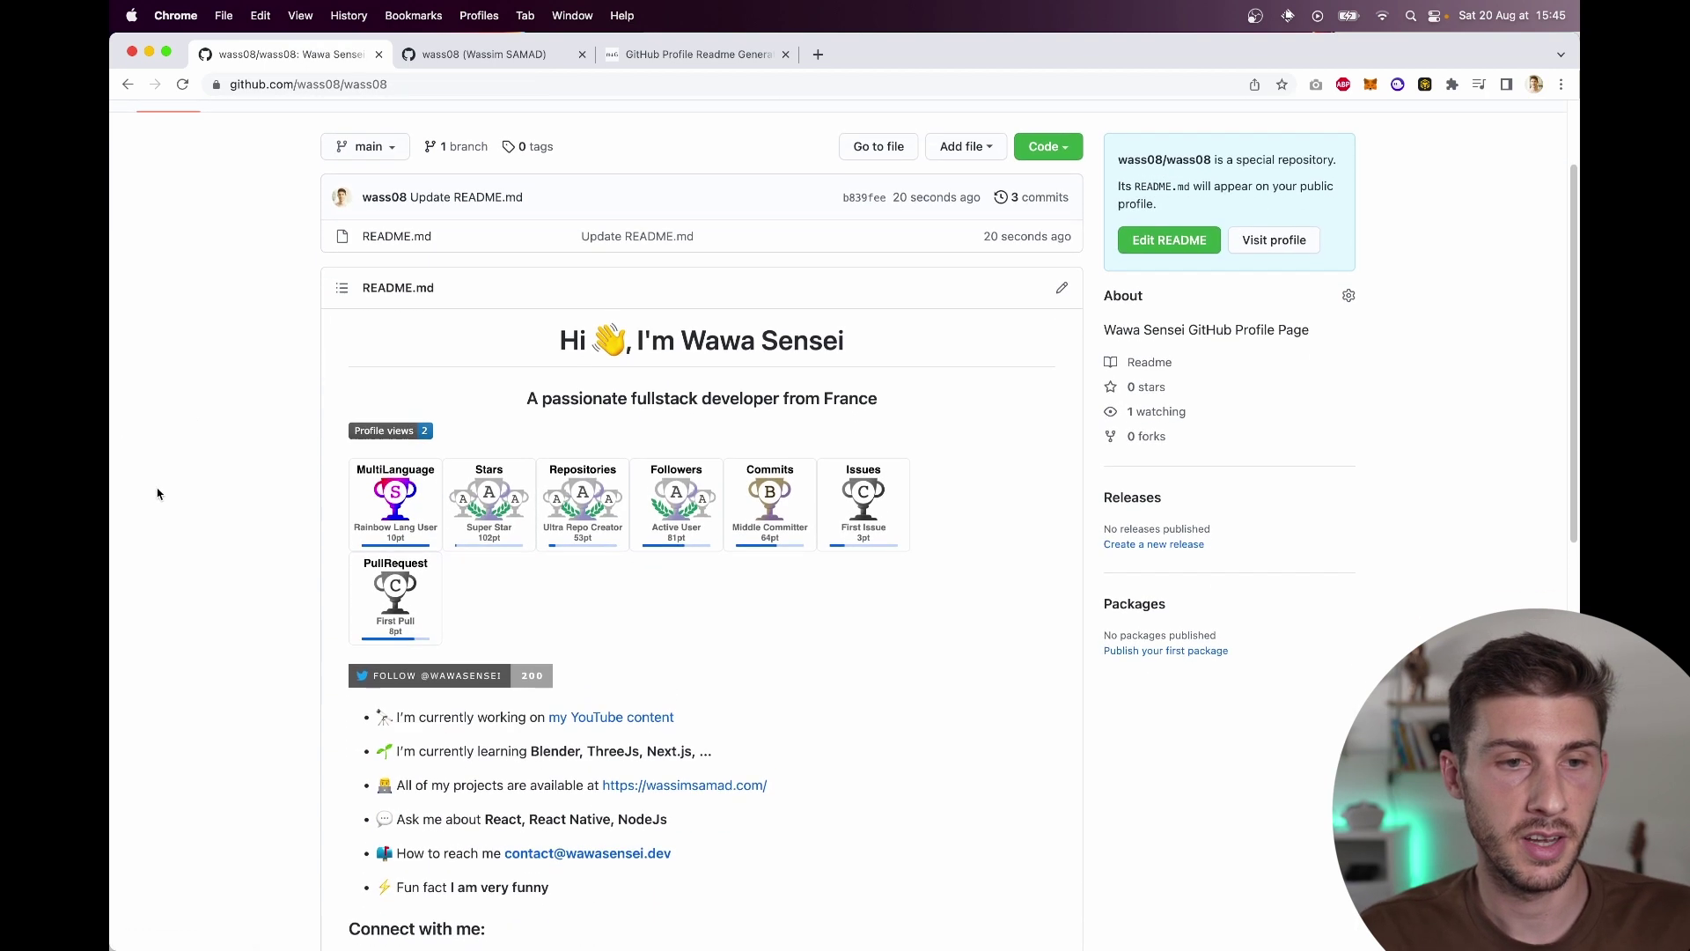
scroll(158, 494, down, 4)
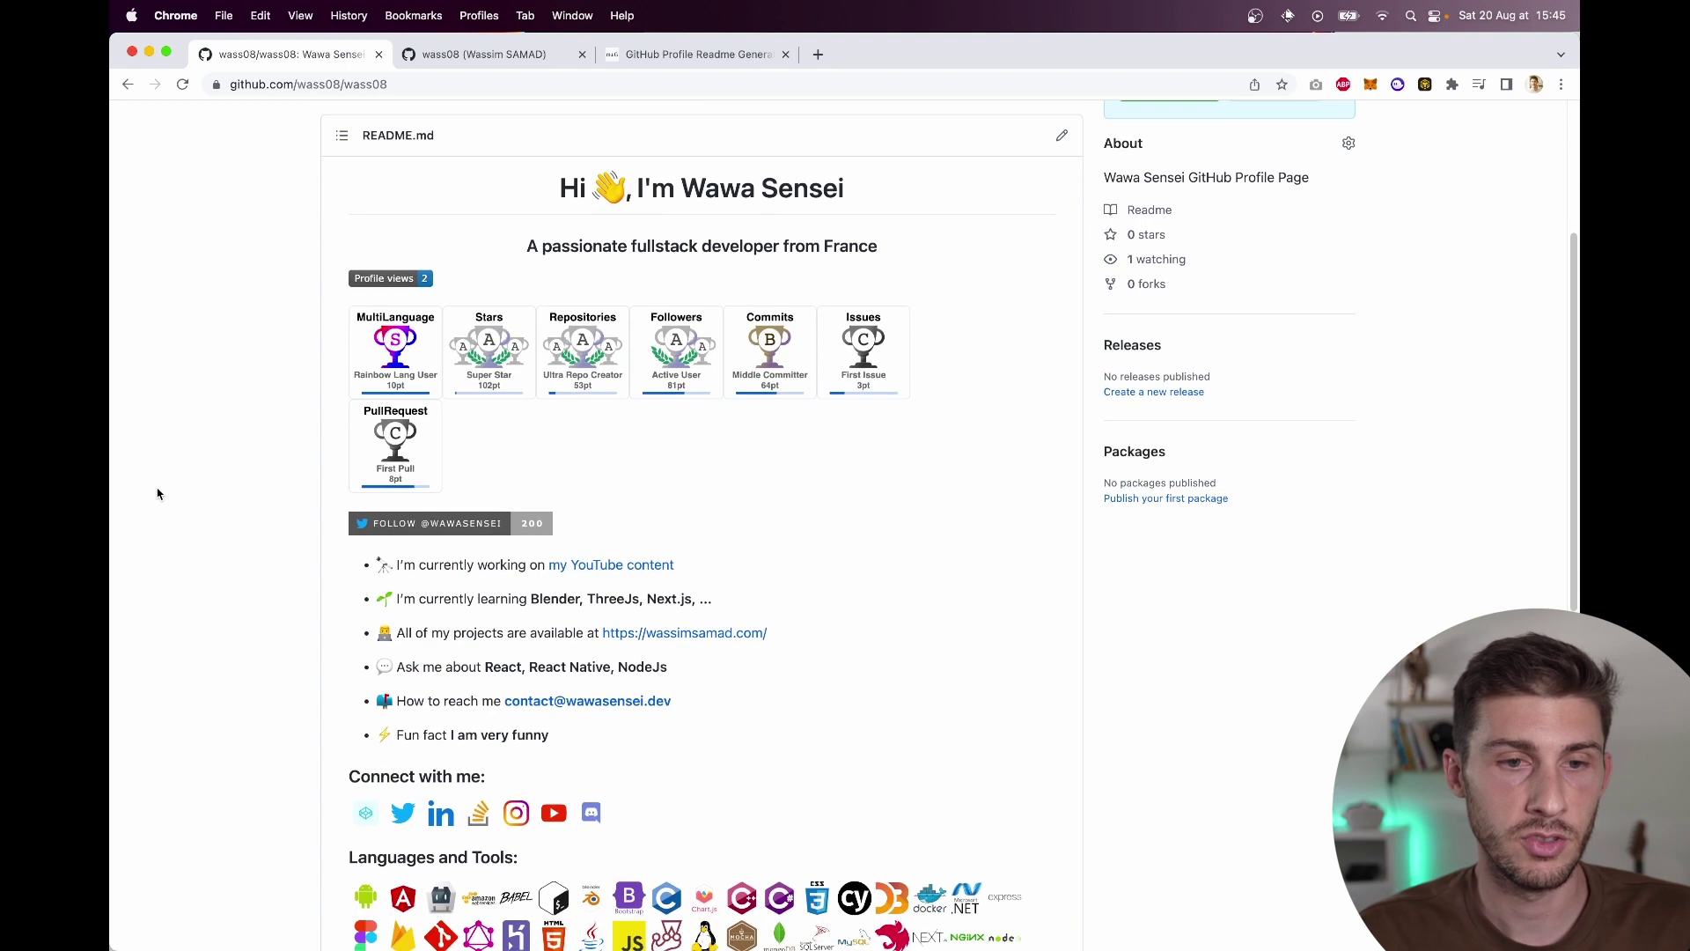
scroll(157, 494, down, 12)
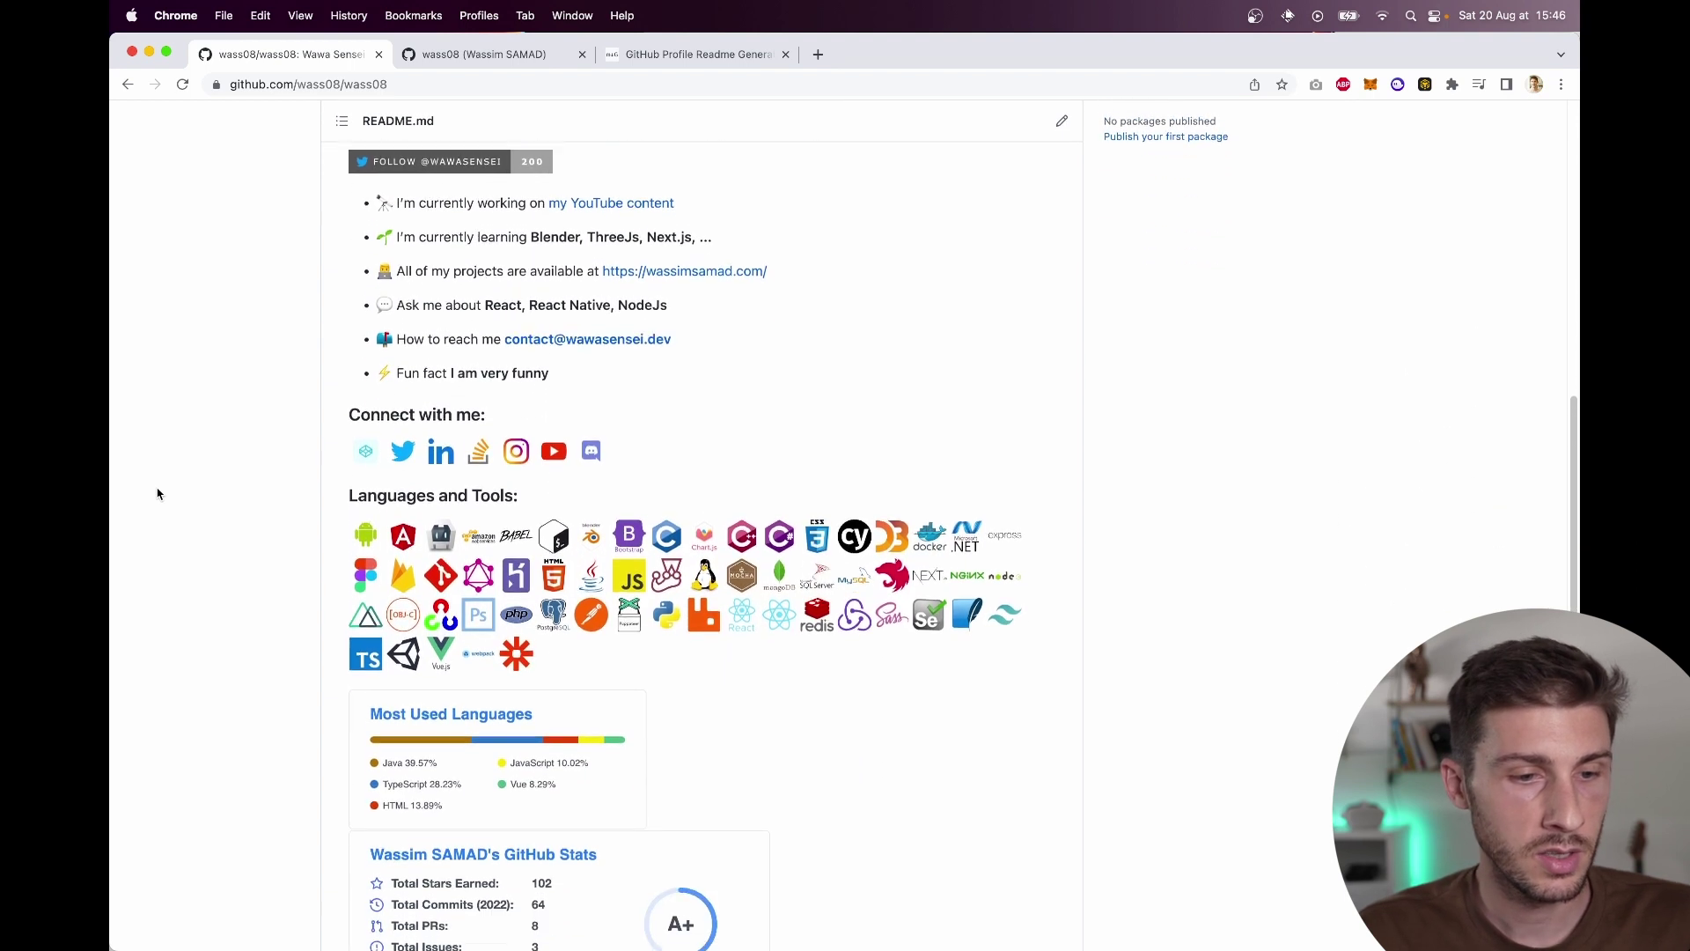
scroll(157, 494, up, 20)
scroll(158, 494, up, 3)
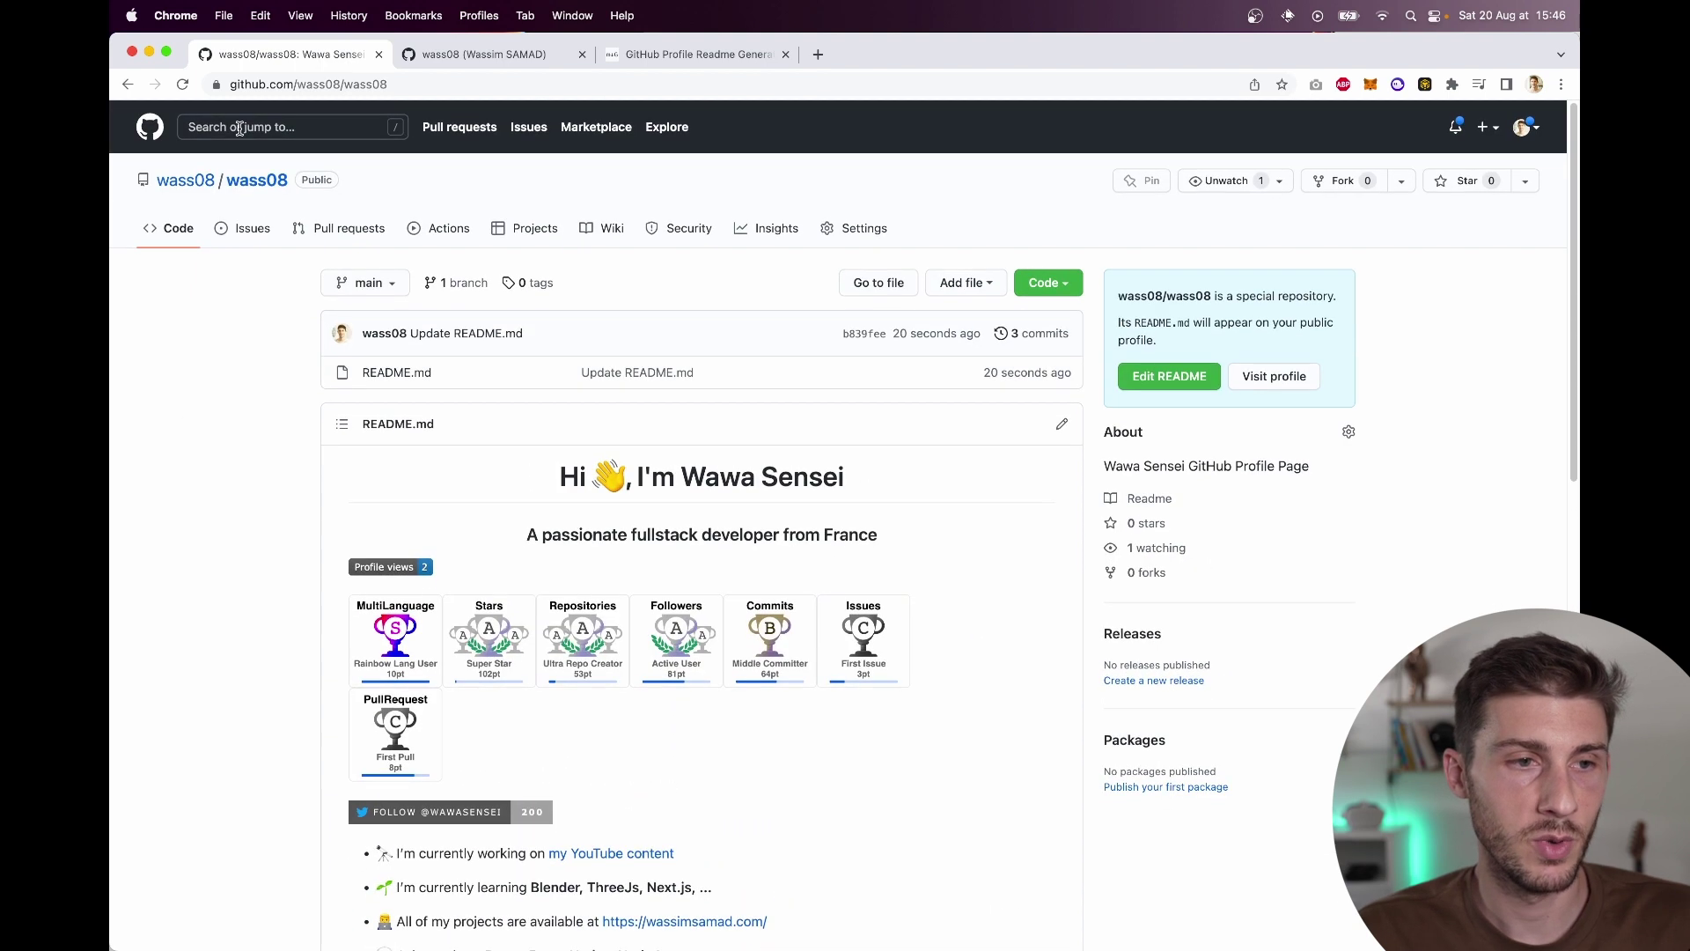
Step: Go to the personal GitHub profile by trimming the repository name from the URL
click(413, 84)
double_click(414, 84)
key(BackSpace)
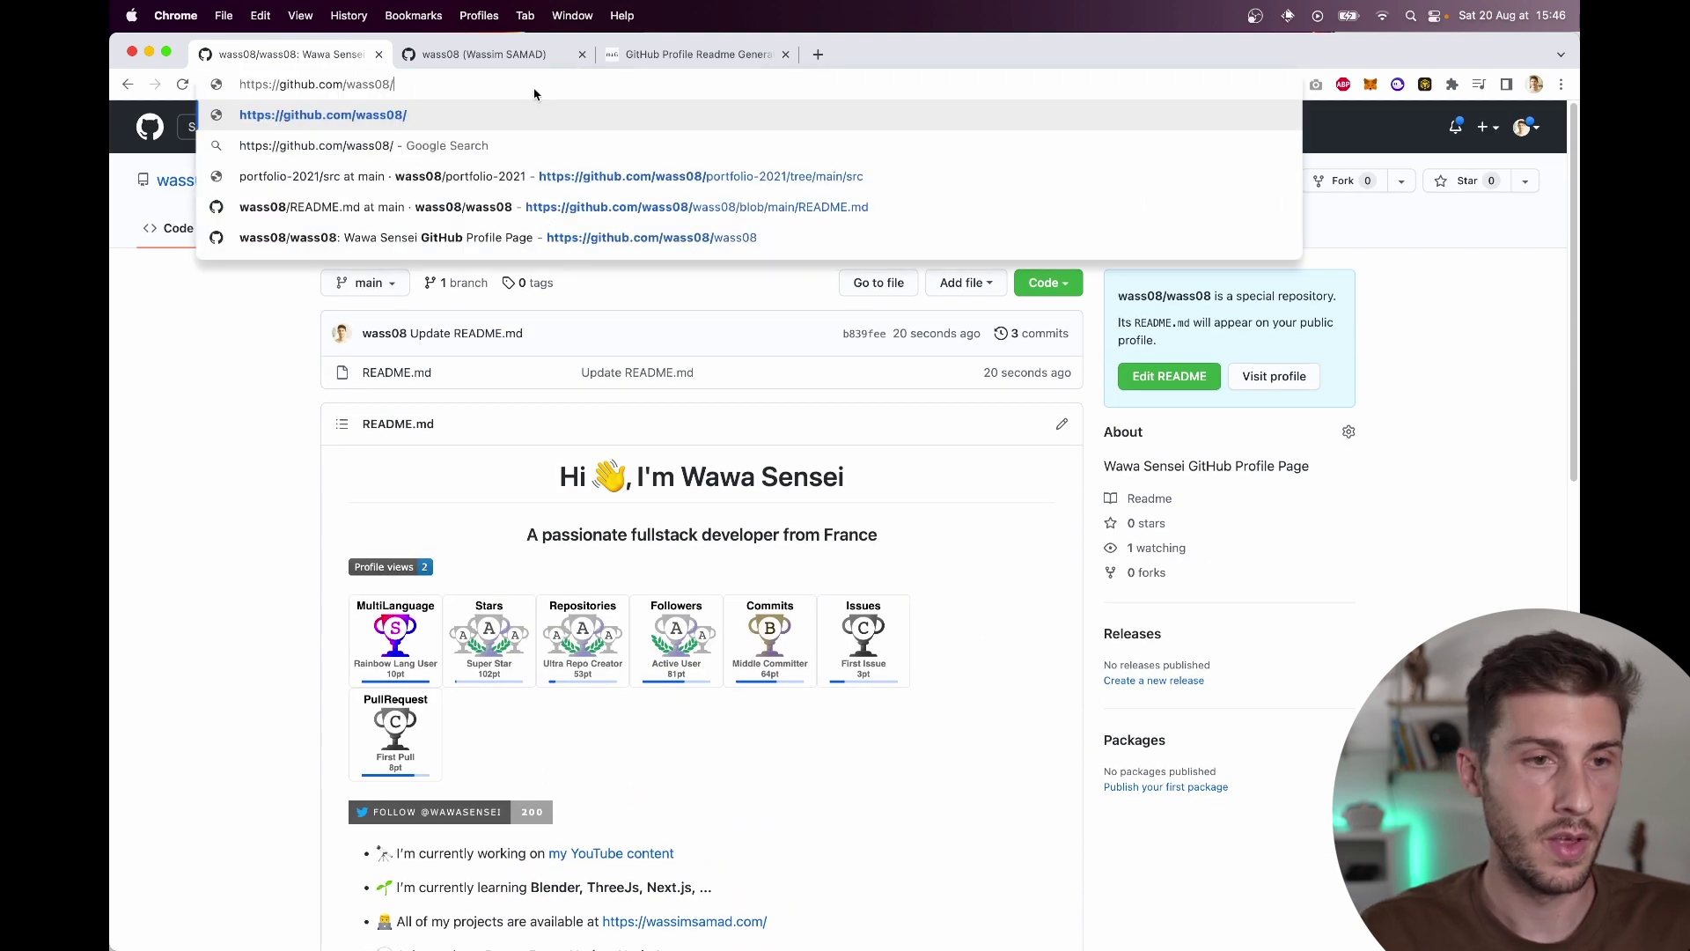
key(Return)
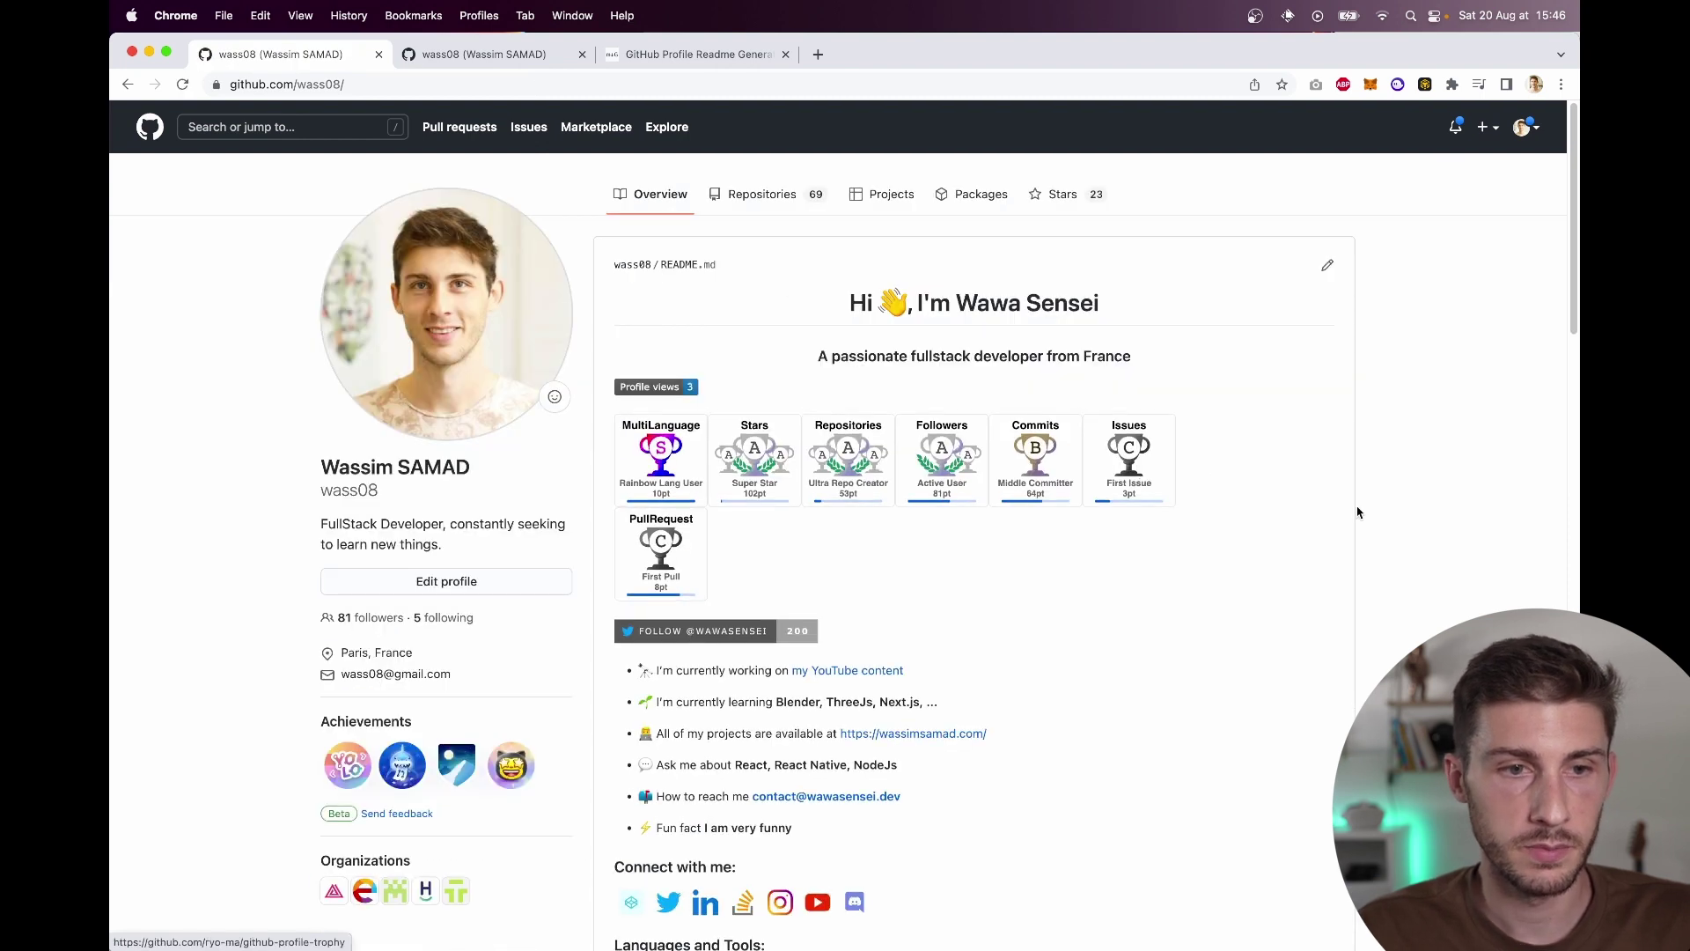
Step: Scroll through the new README displayed on the personal profile page
scroll(1360, 514, down, 1)
scroll(1360, 514, down, 5)
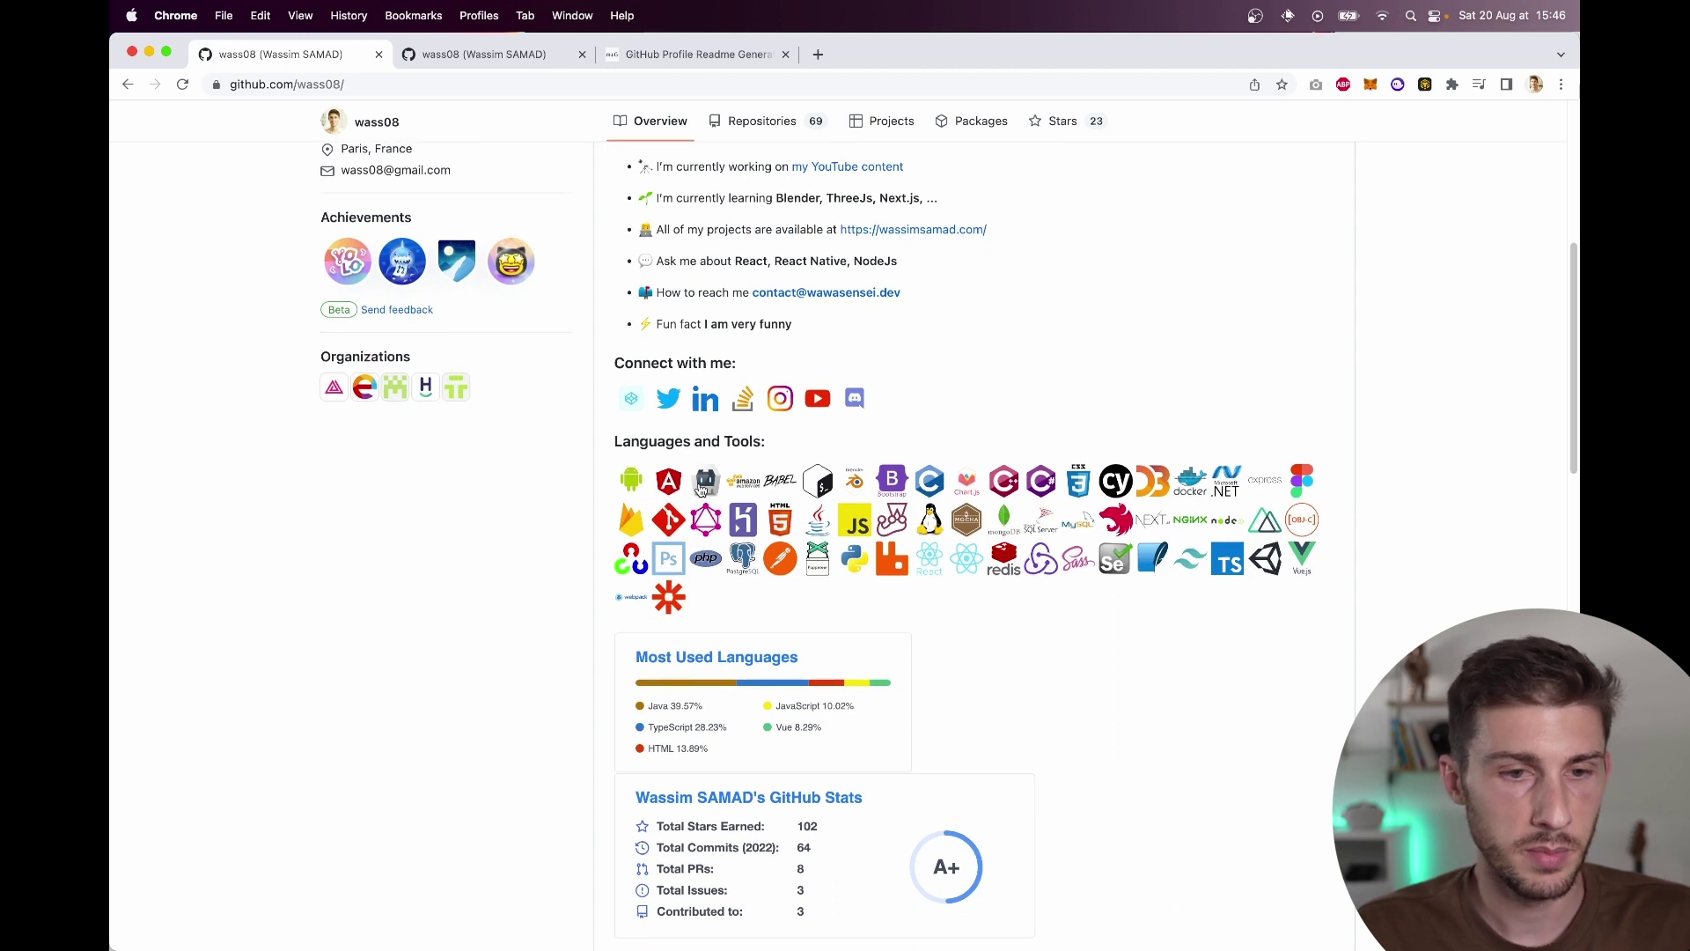
scroll(1063, 621, down, 1)
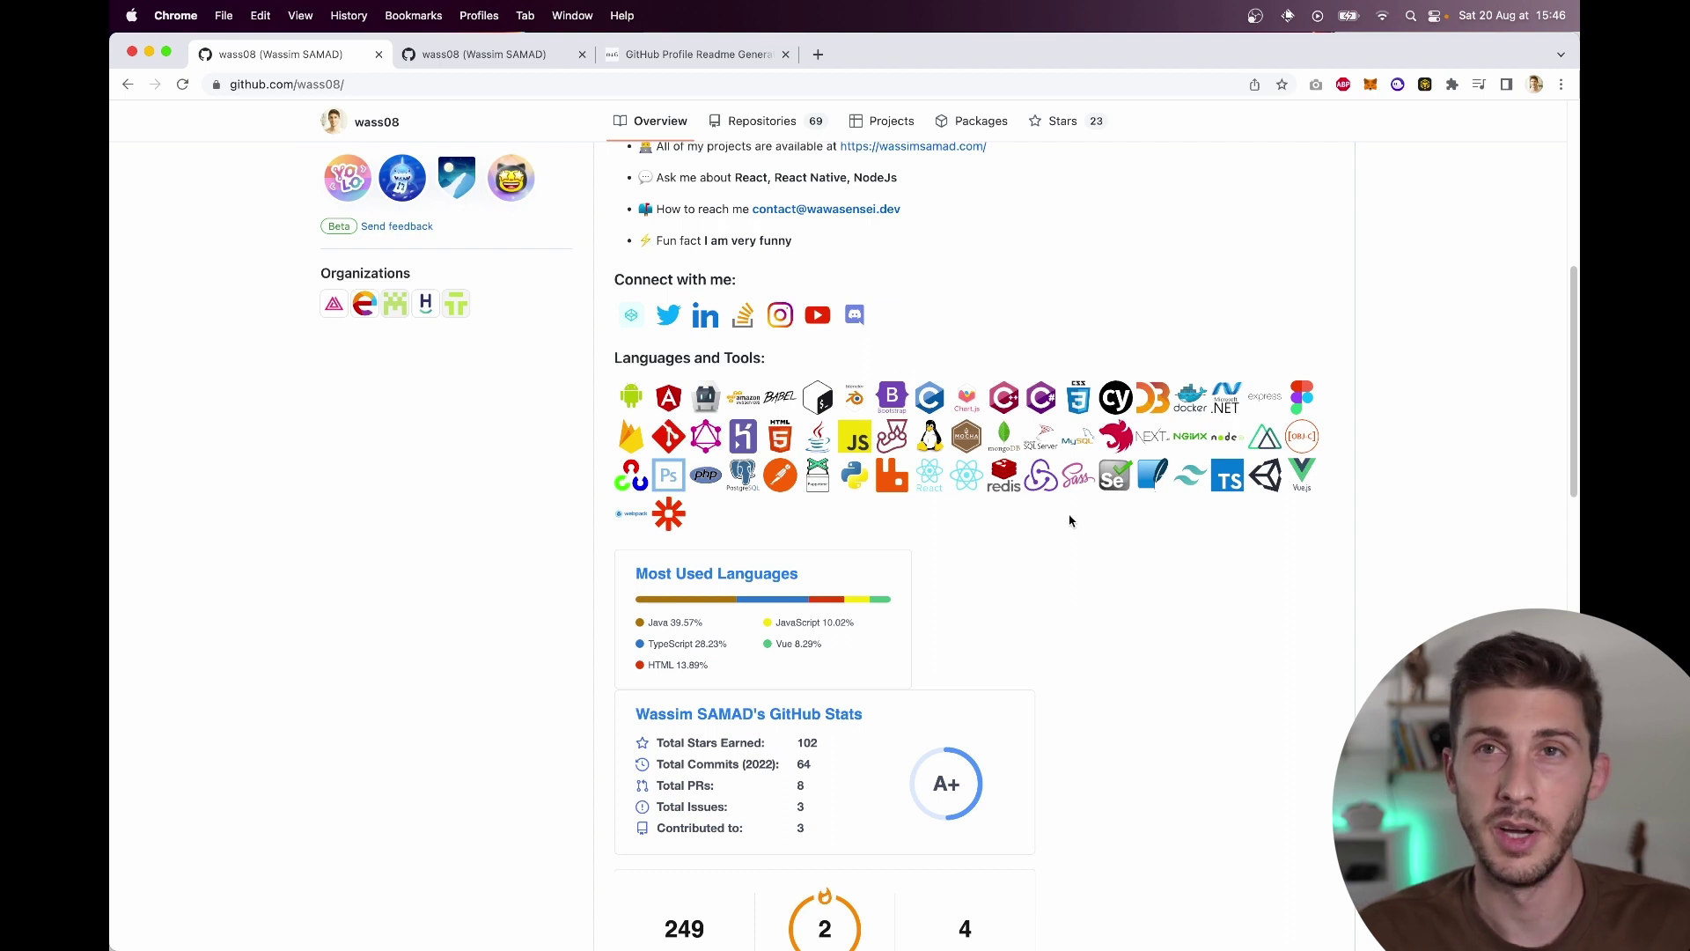
scroll(1070, 520, down, 3)
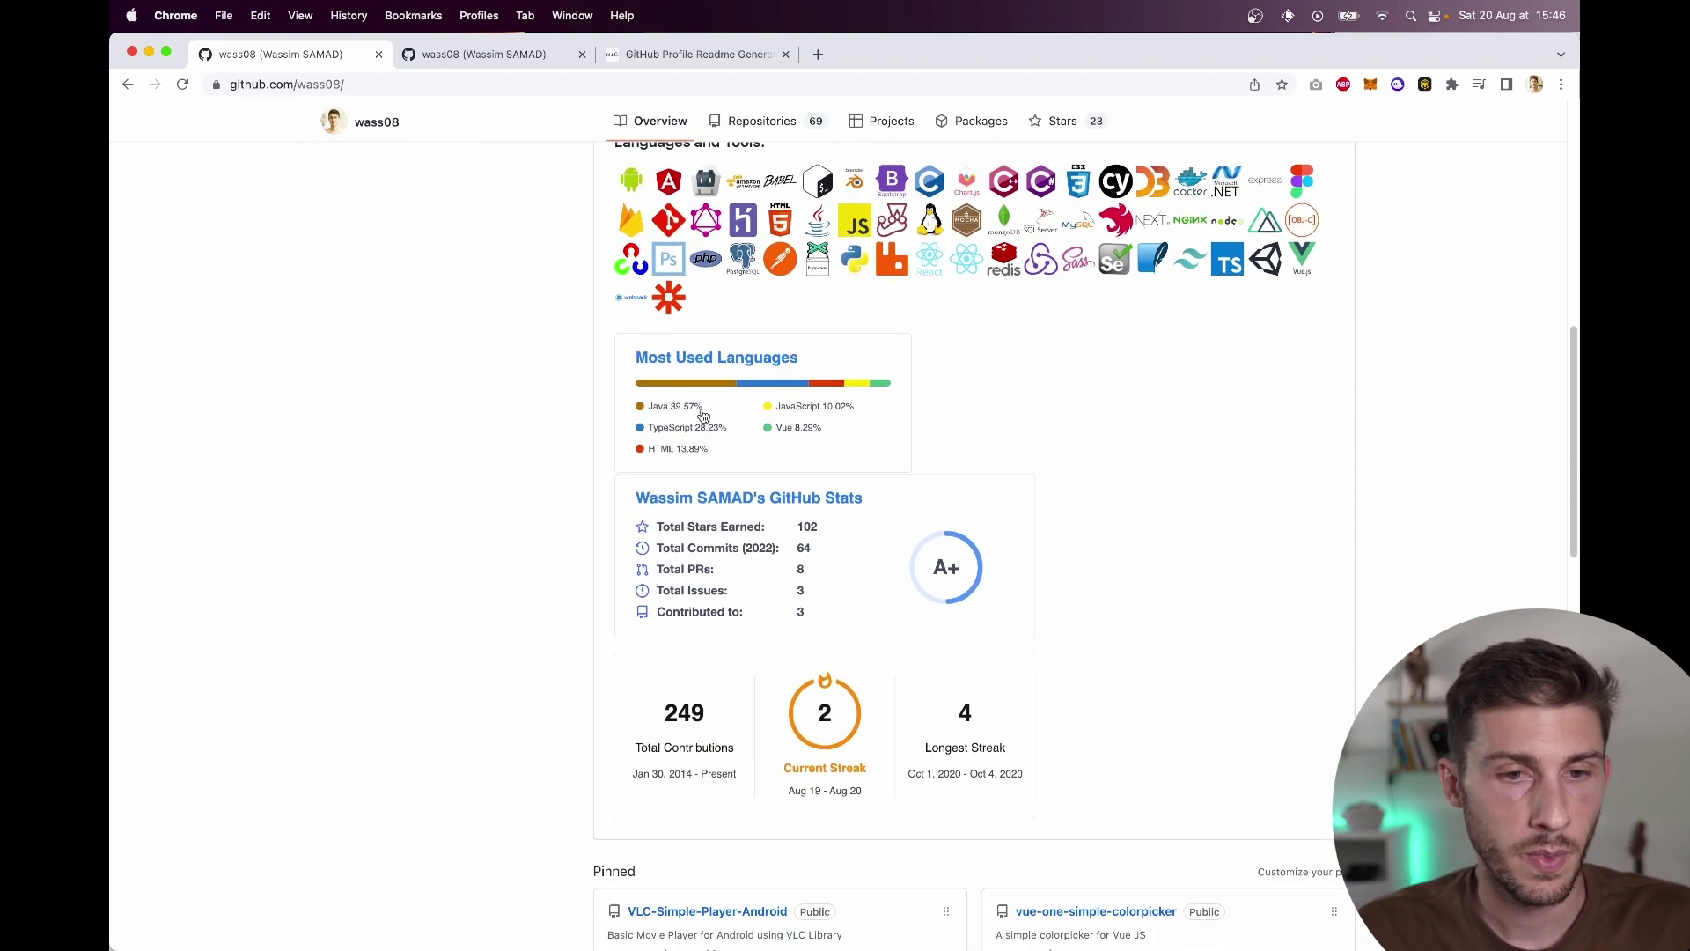
scroll(1103, 421, down, 2)
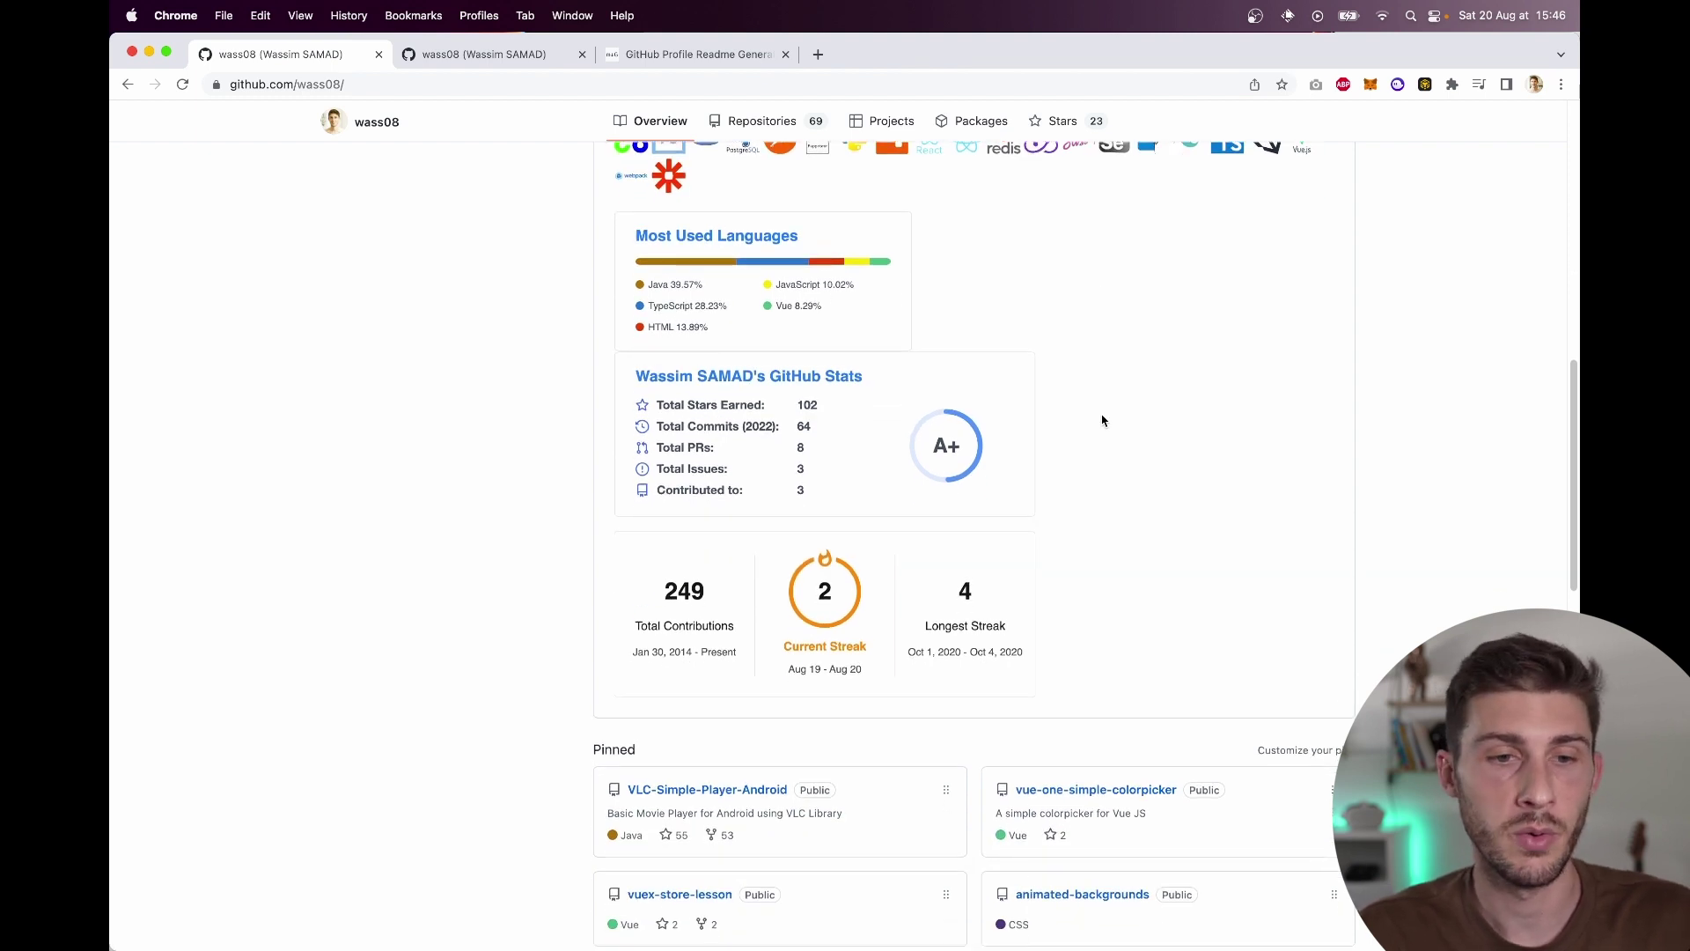
scroll(1103, 421, down, 1)
scroll(1102, 421, down, 10)
scroll(1102, 421, up, 13)
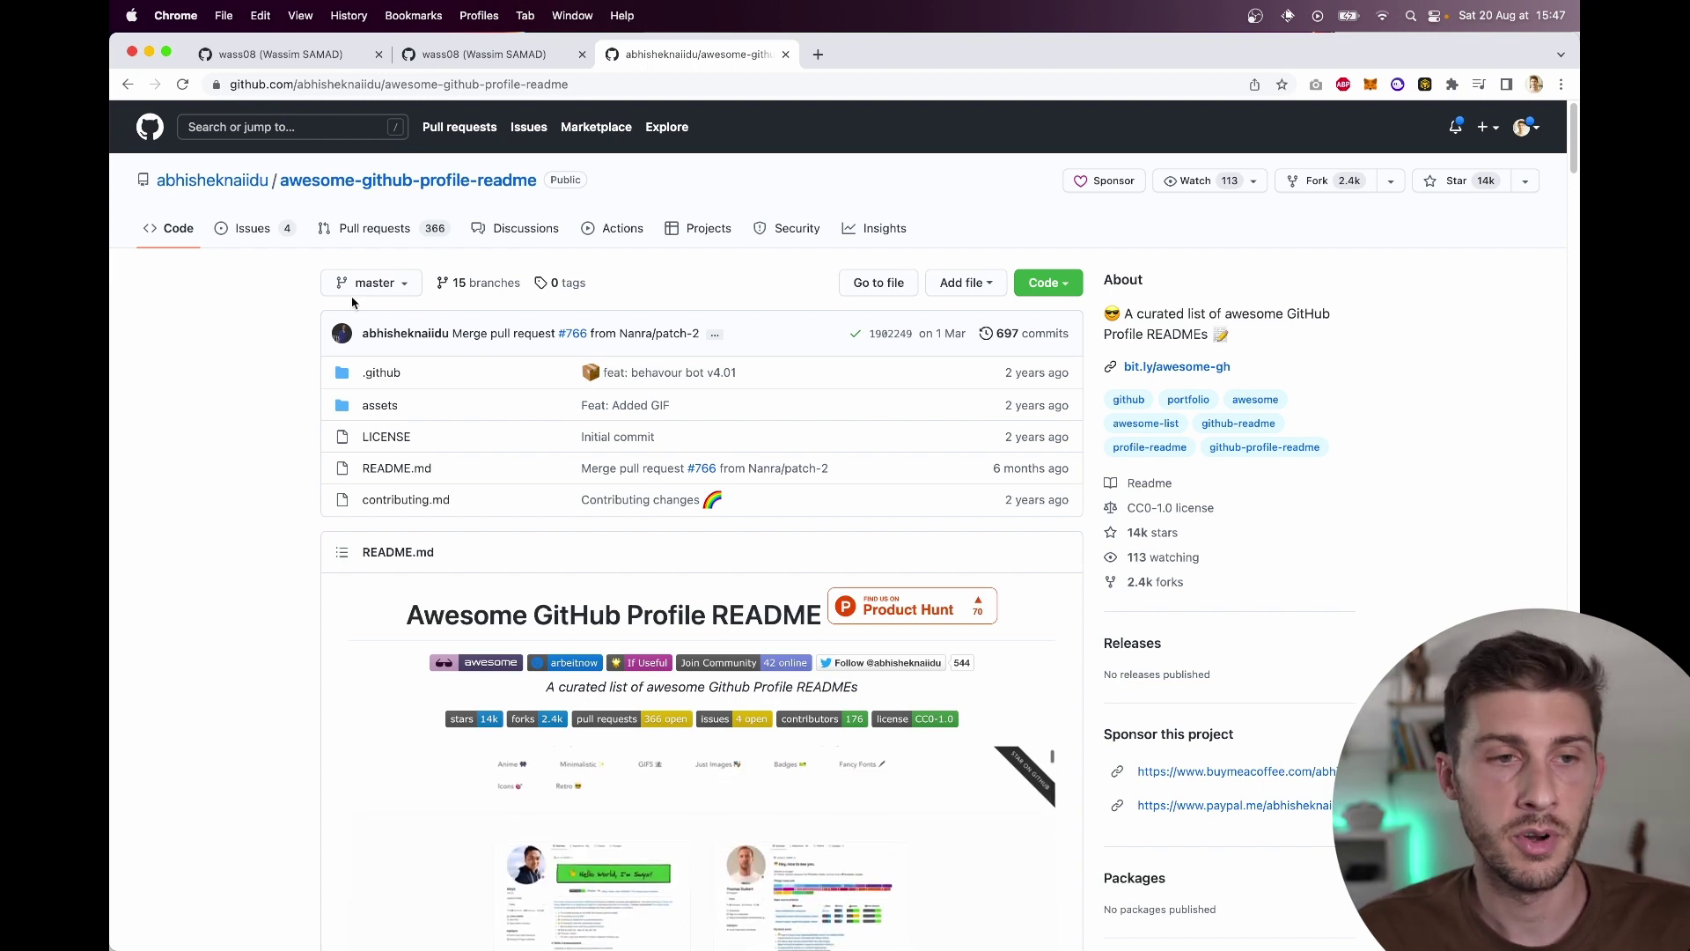
Step: Upvote the Awesome GitHub Profiles launch on Product Hunt and return to the list
scroll(180, 341, down, 5)
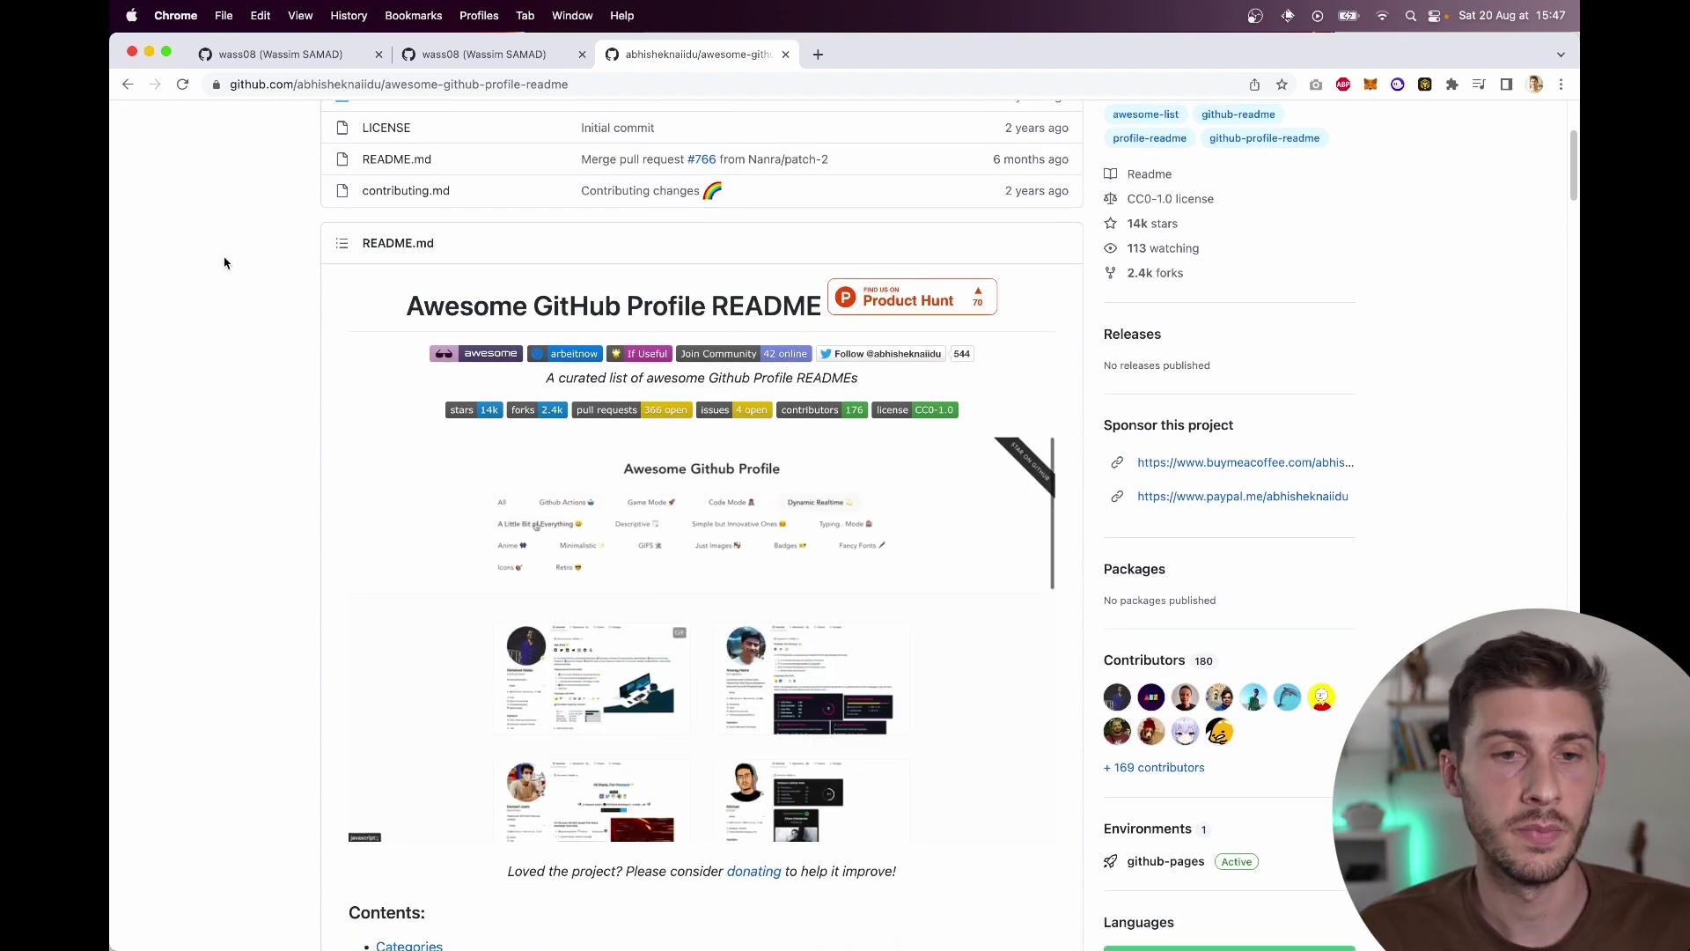
scroll(224, 262, down, 2)
click(942, 232)
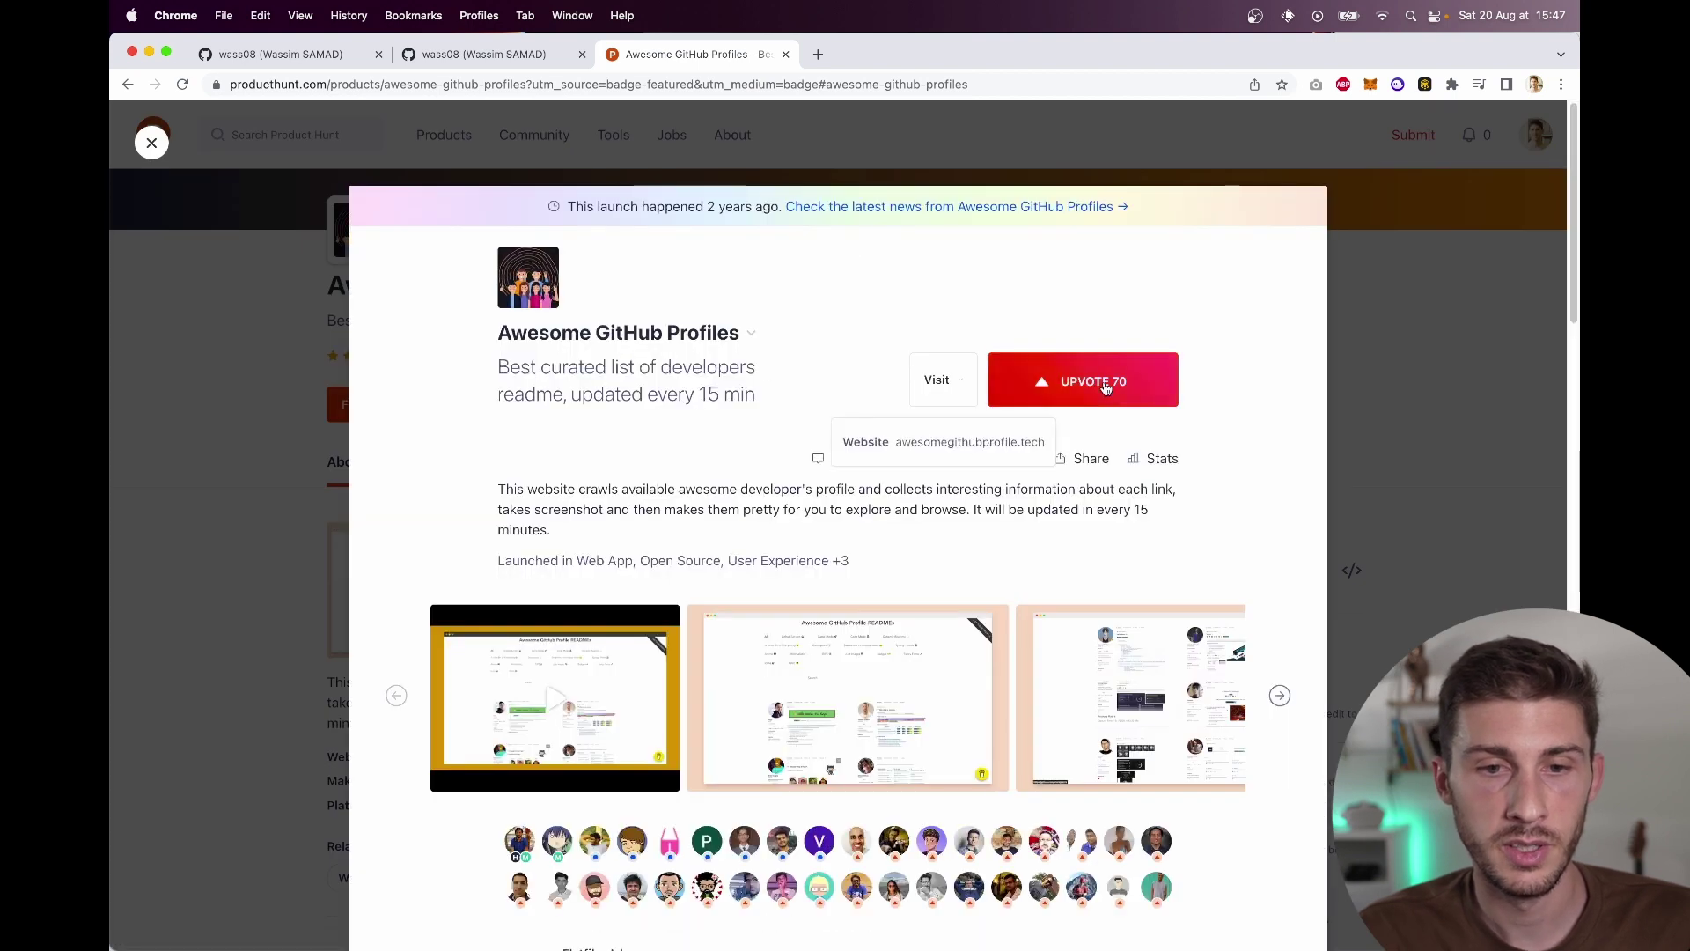
click(1105, 388)
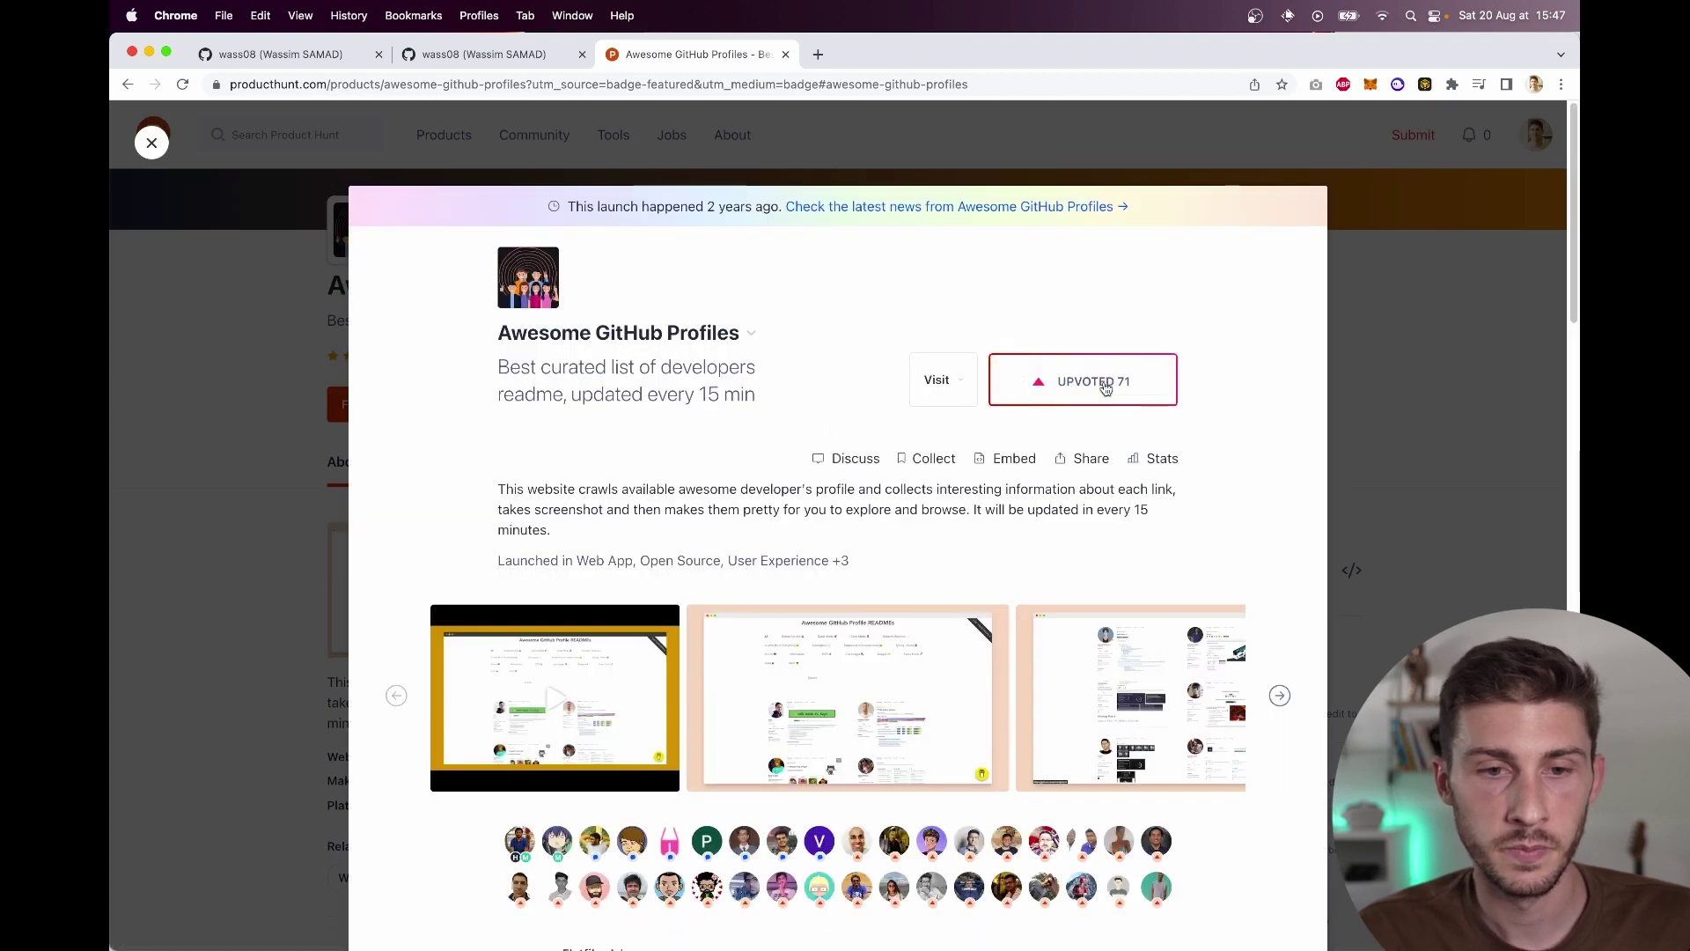
click(126, 85)
Step: Open the list's Anime category in a new tab and switch to it
scroll(255, 330, down, 3)
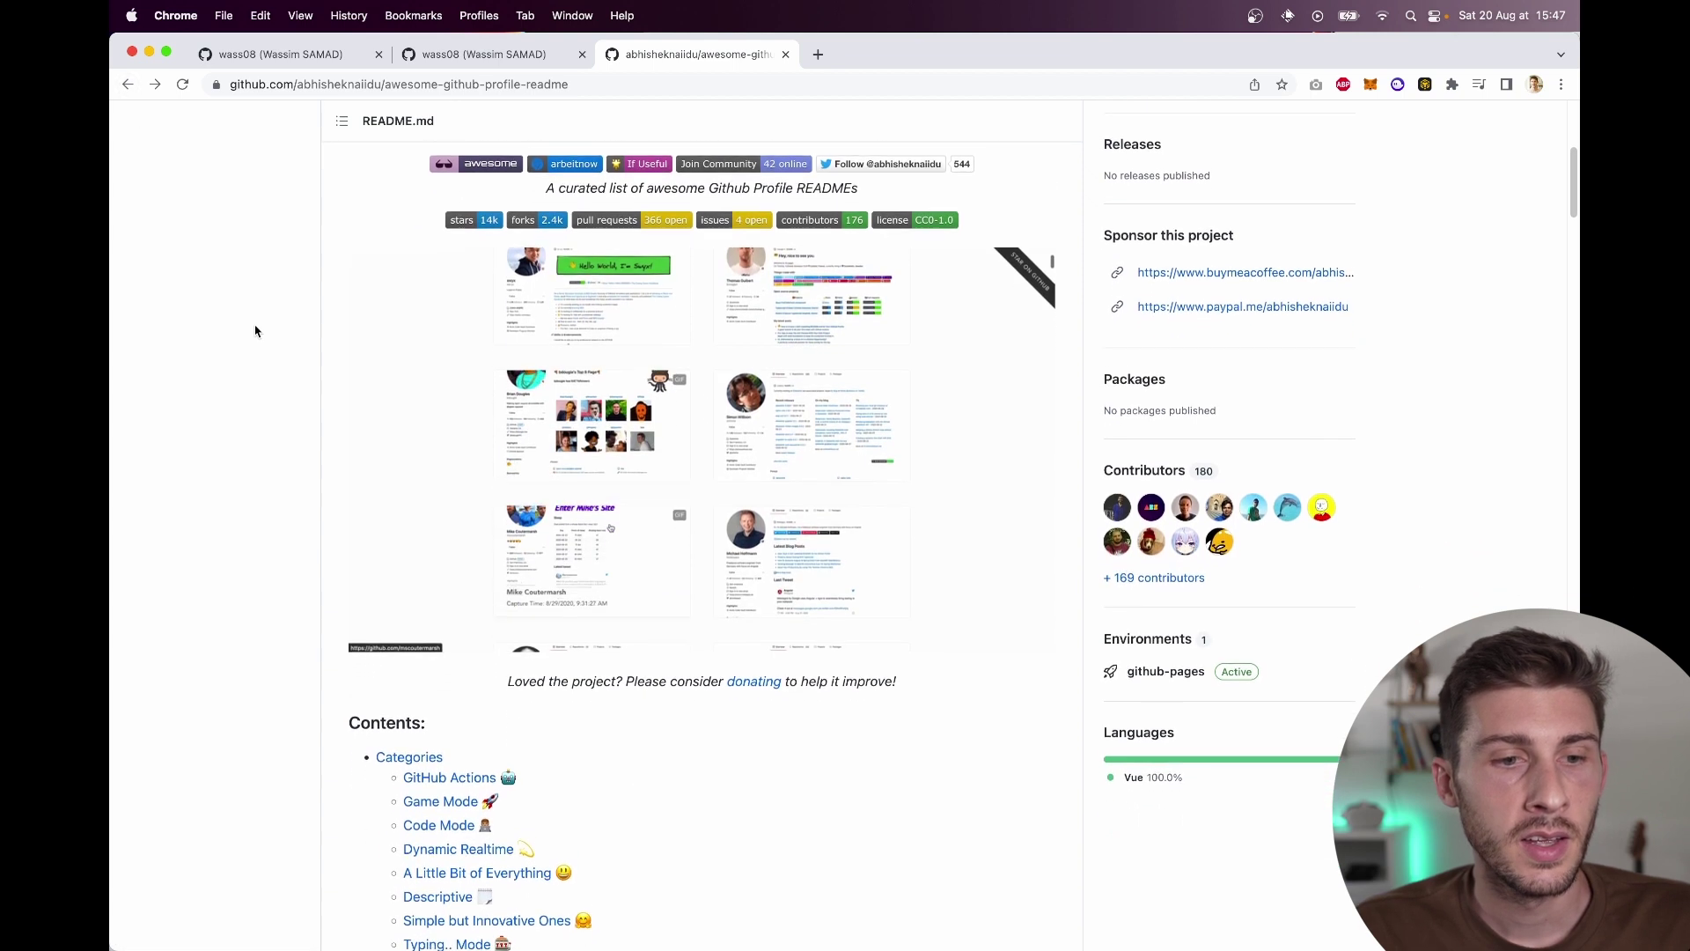
scroll(255, 330, down, 5)
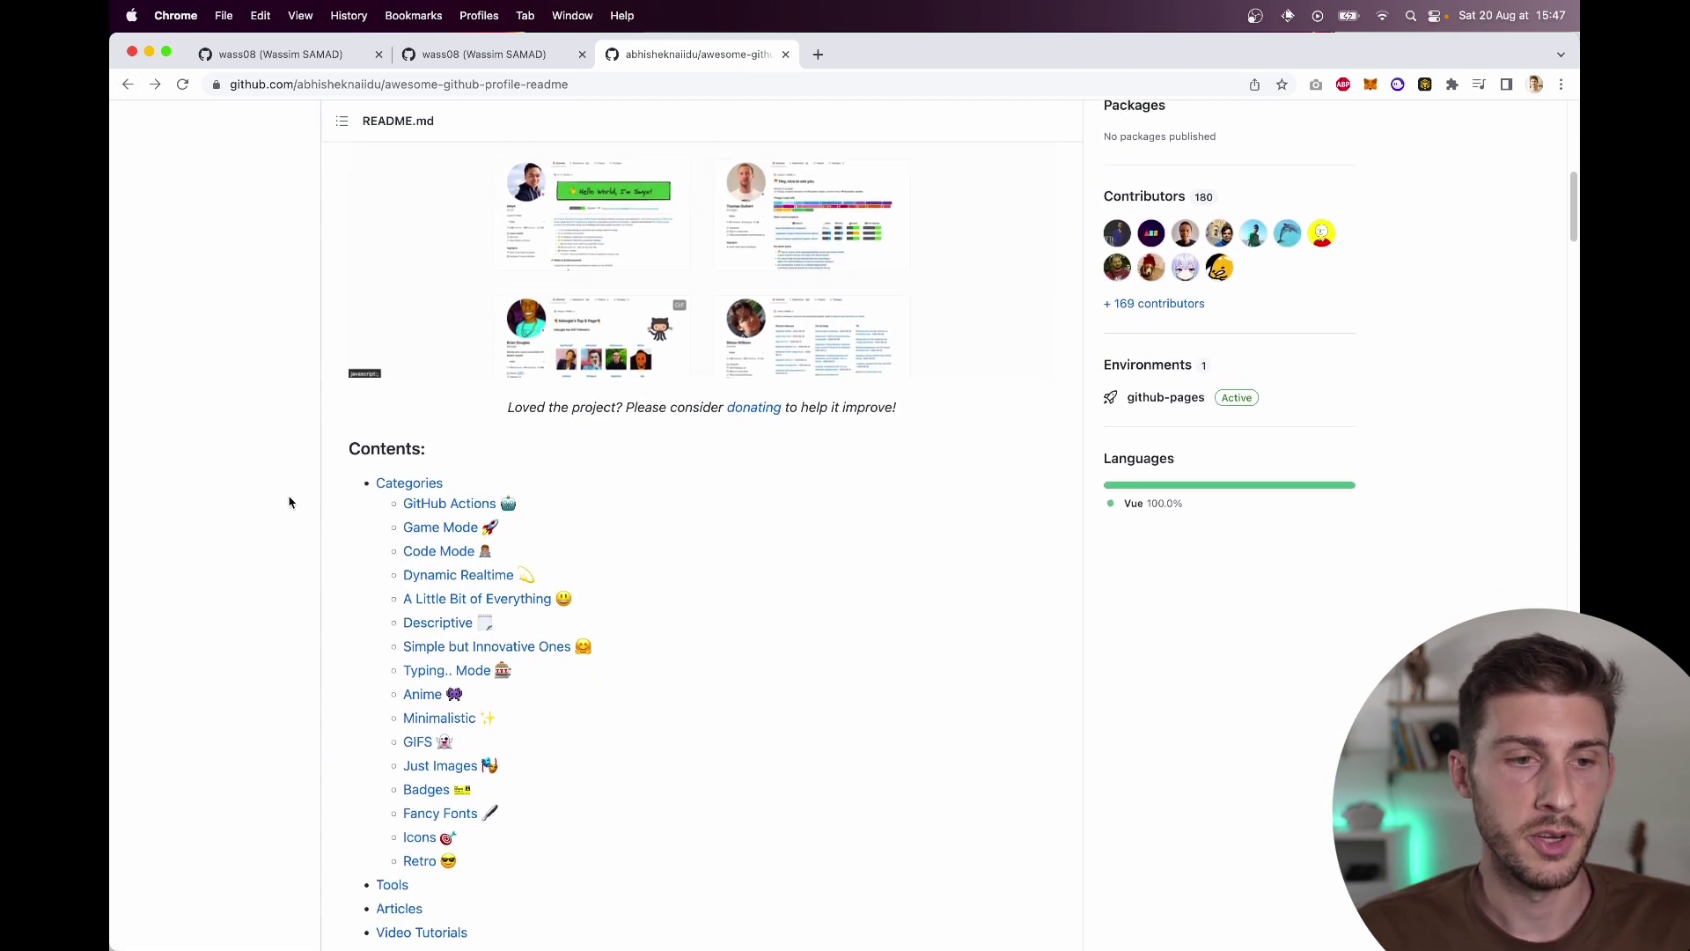
scroll(280, 509, down, 2)
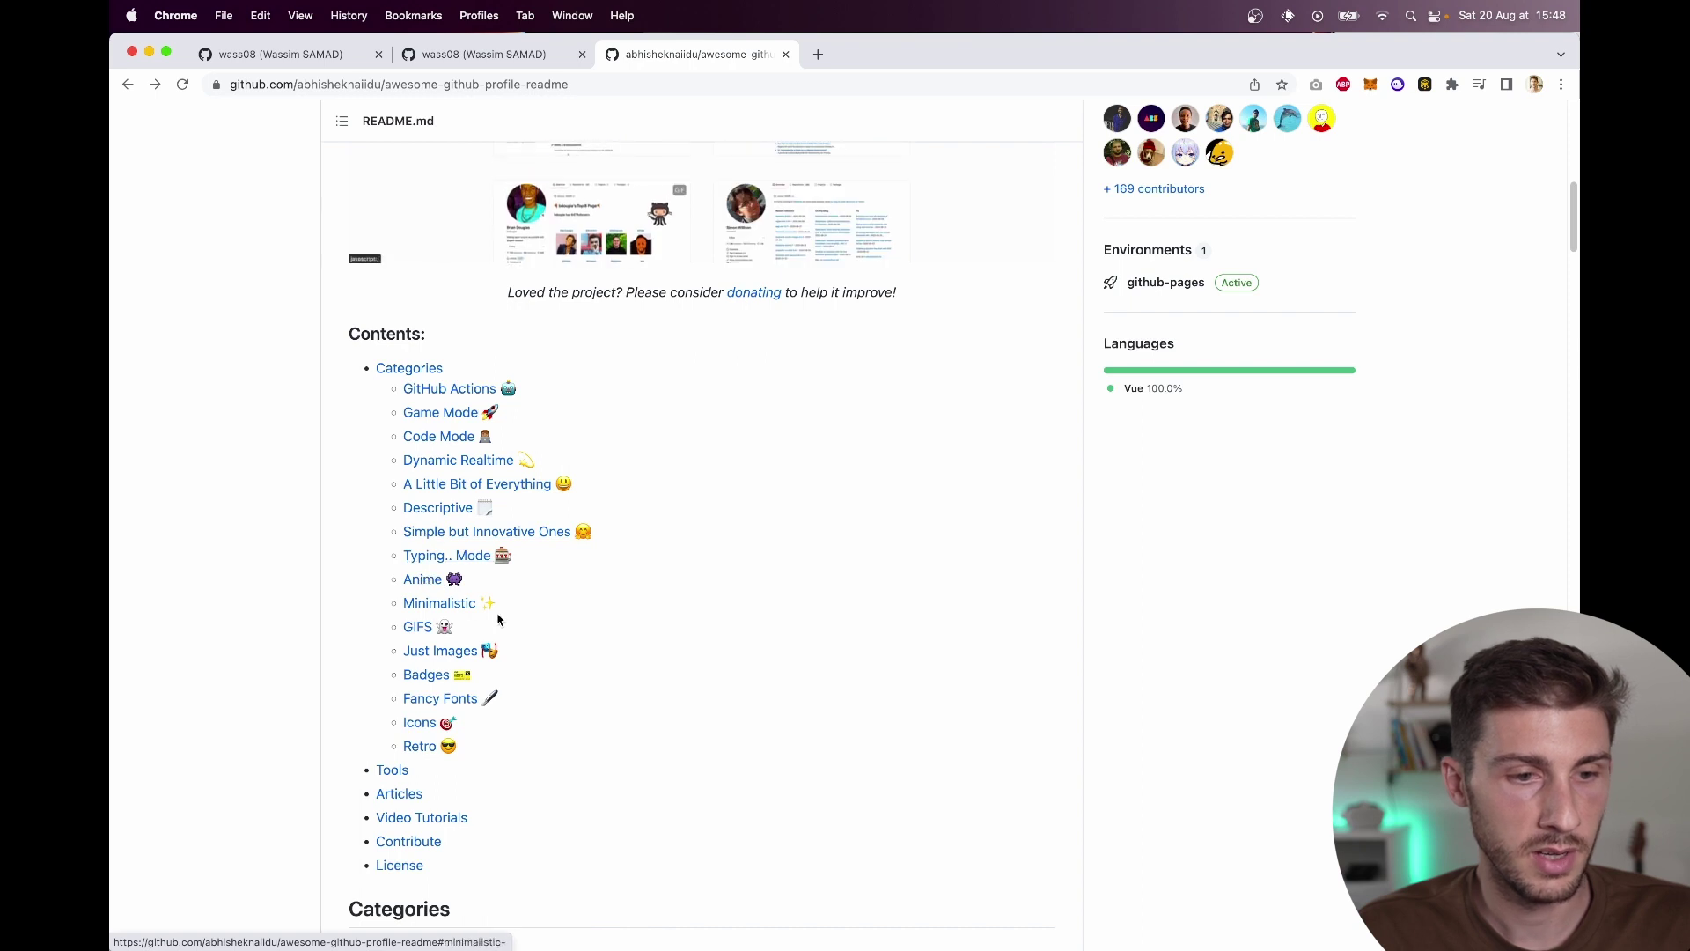
right_click(455, 582)
click(500, 586)
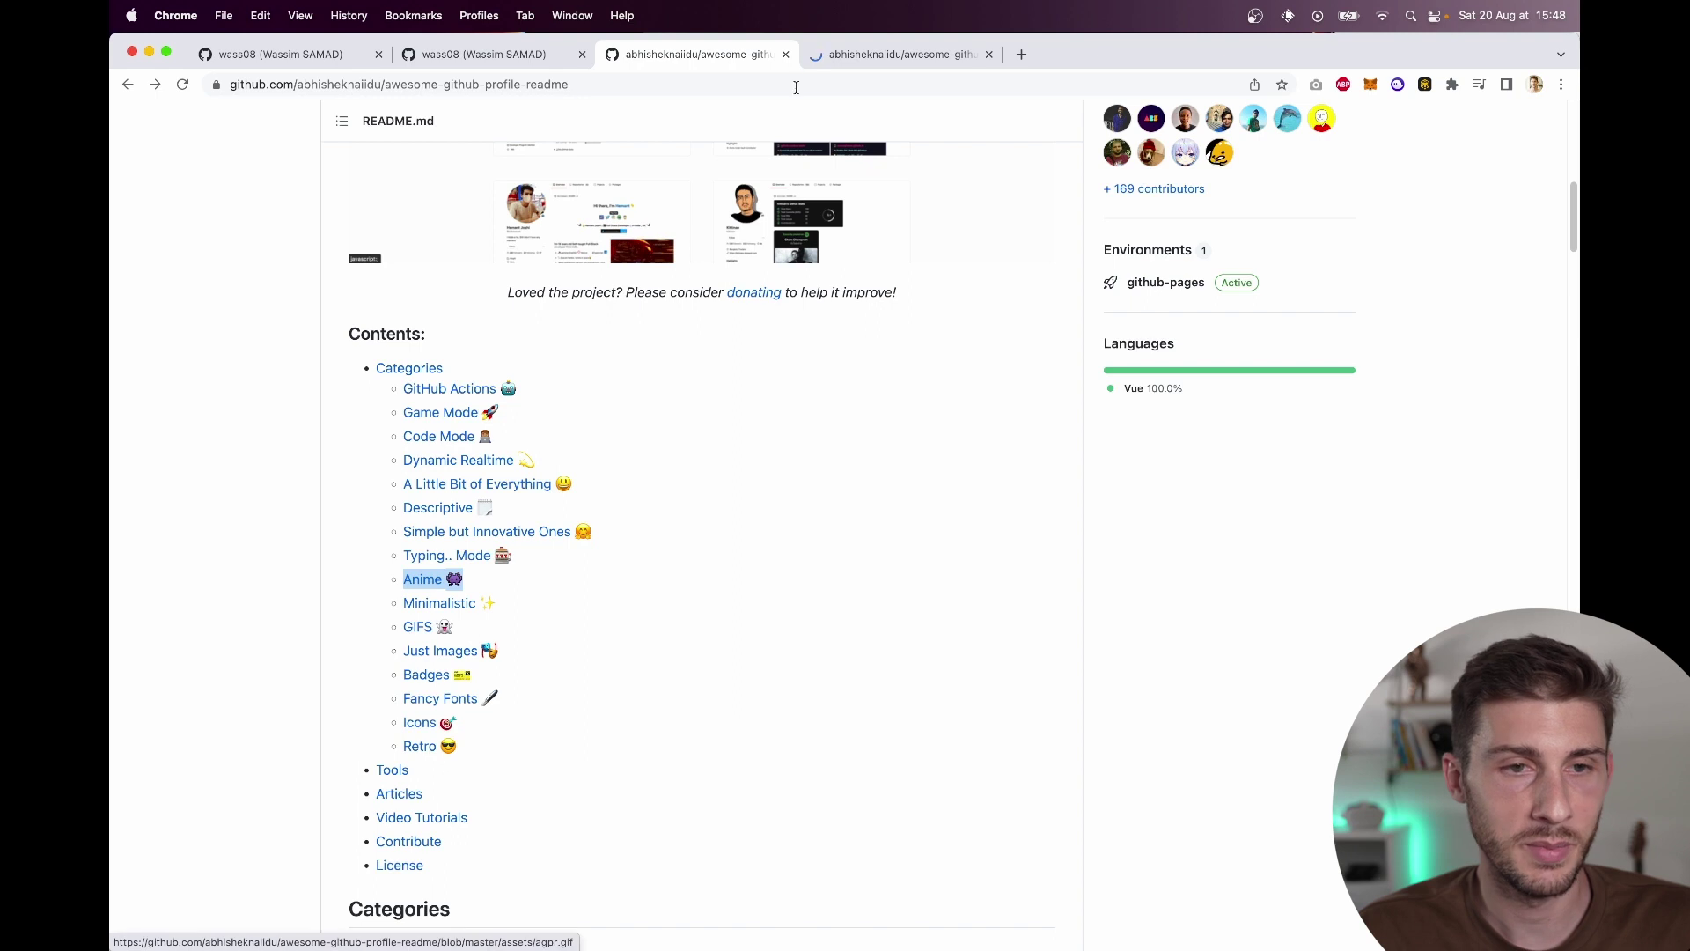
click(851, 55)
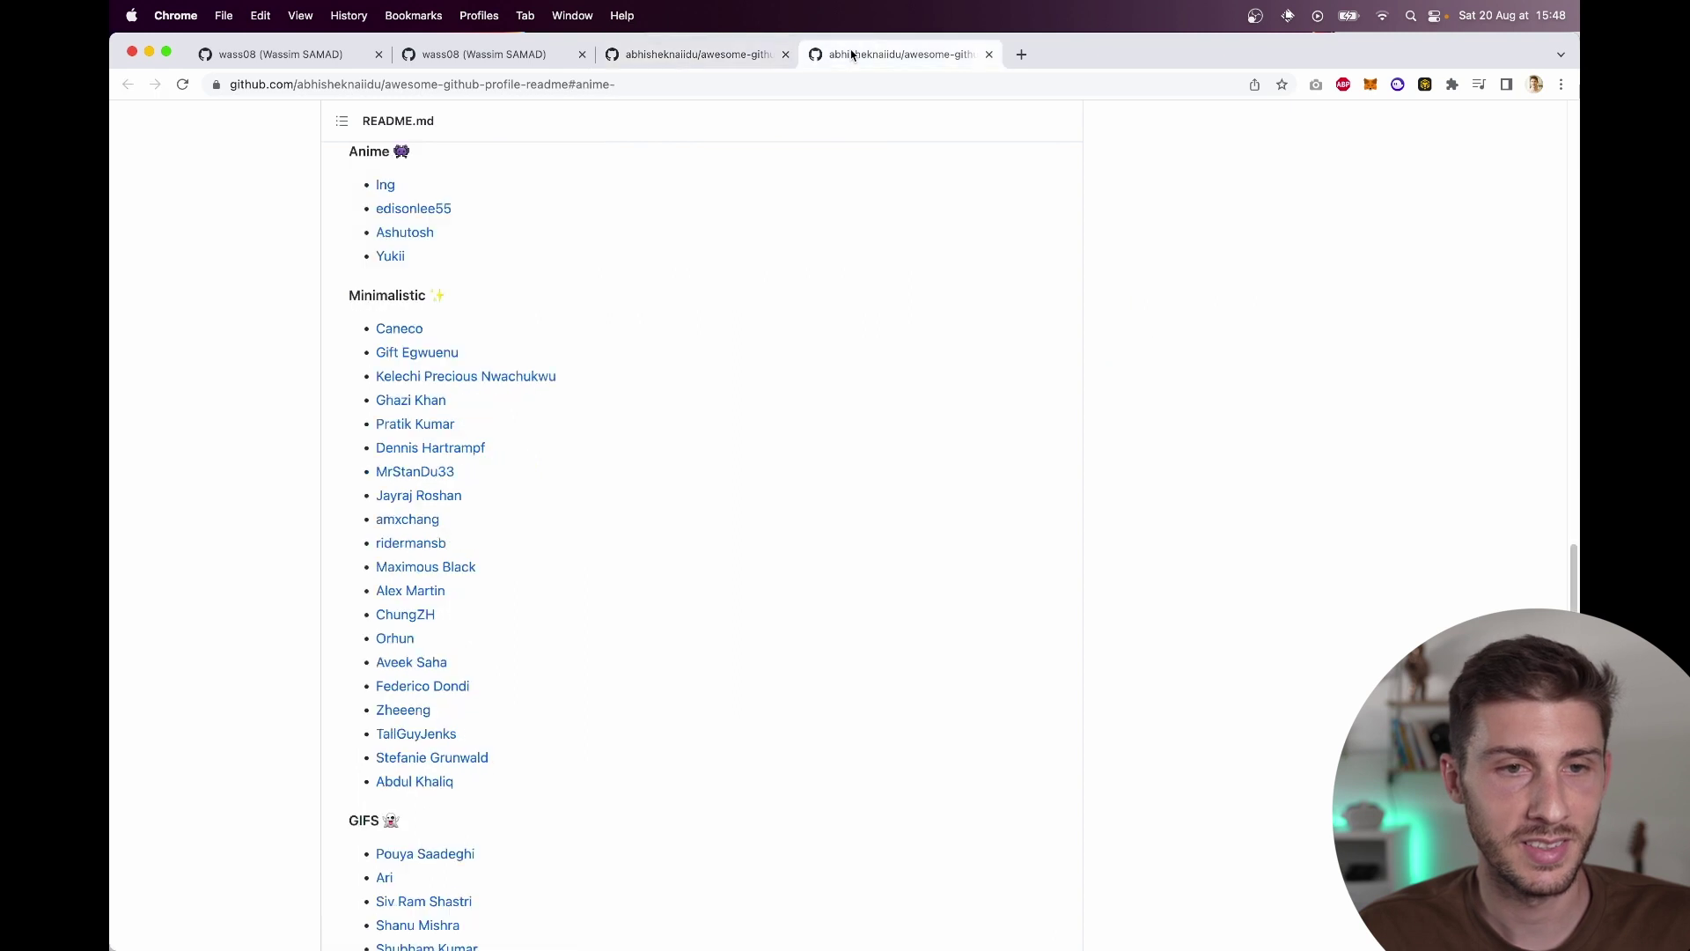
Step: Open the four Anime example profiles in new tabs and view the first one
right_click(385, 192)
click(414, 197)
right_click(414, 210)
click(417, 215)
right_click(401, 236)
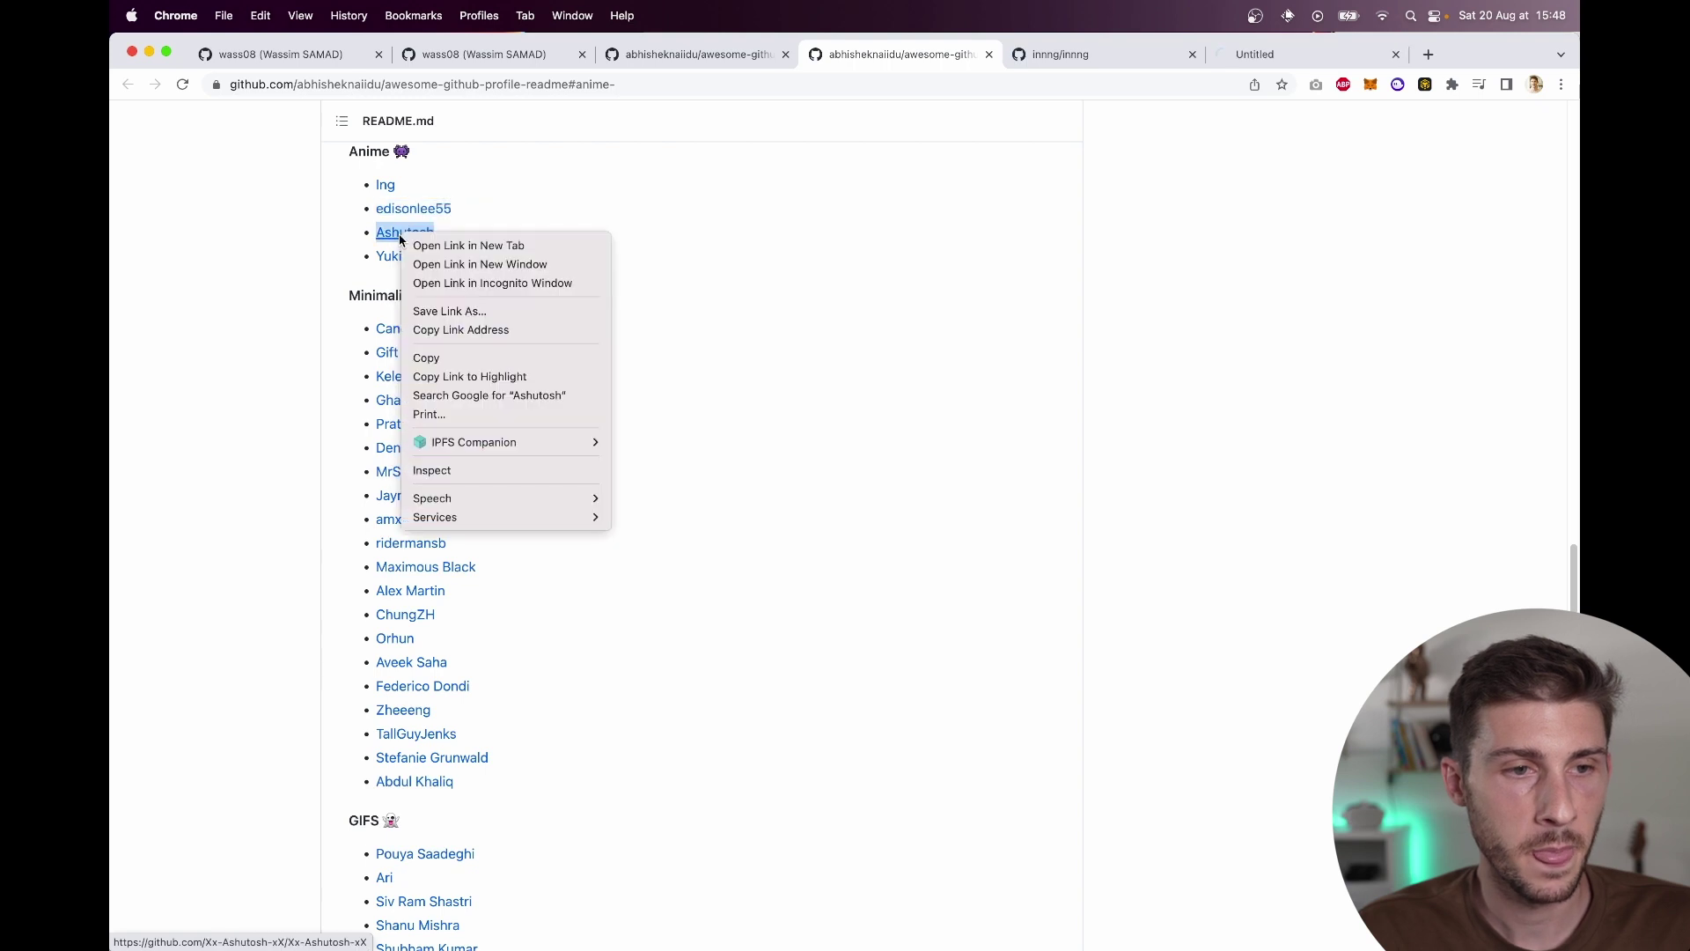
click(417, 245)
right_click(391, 256)
click(422, 263)
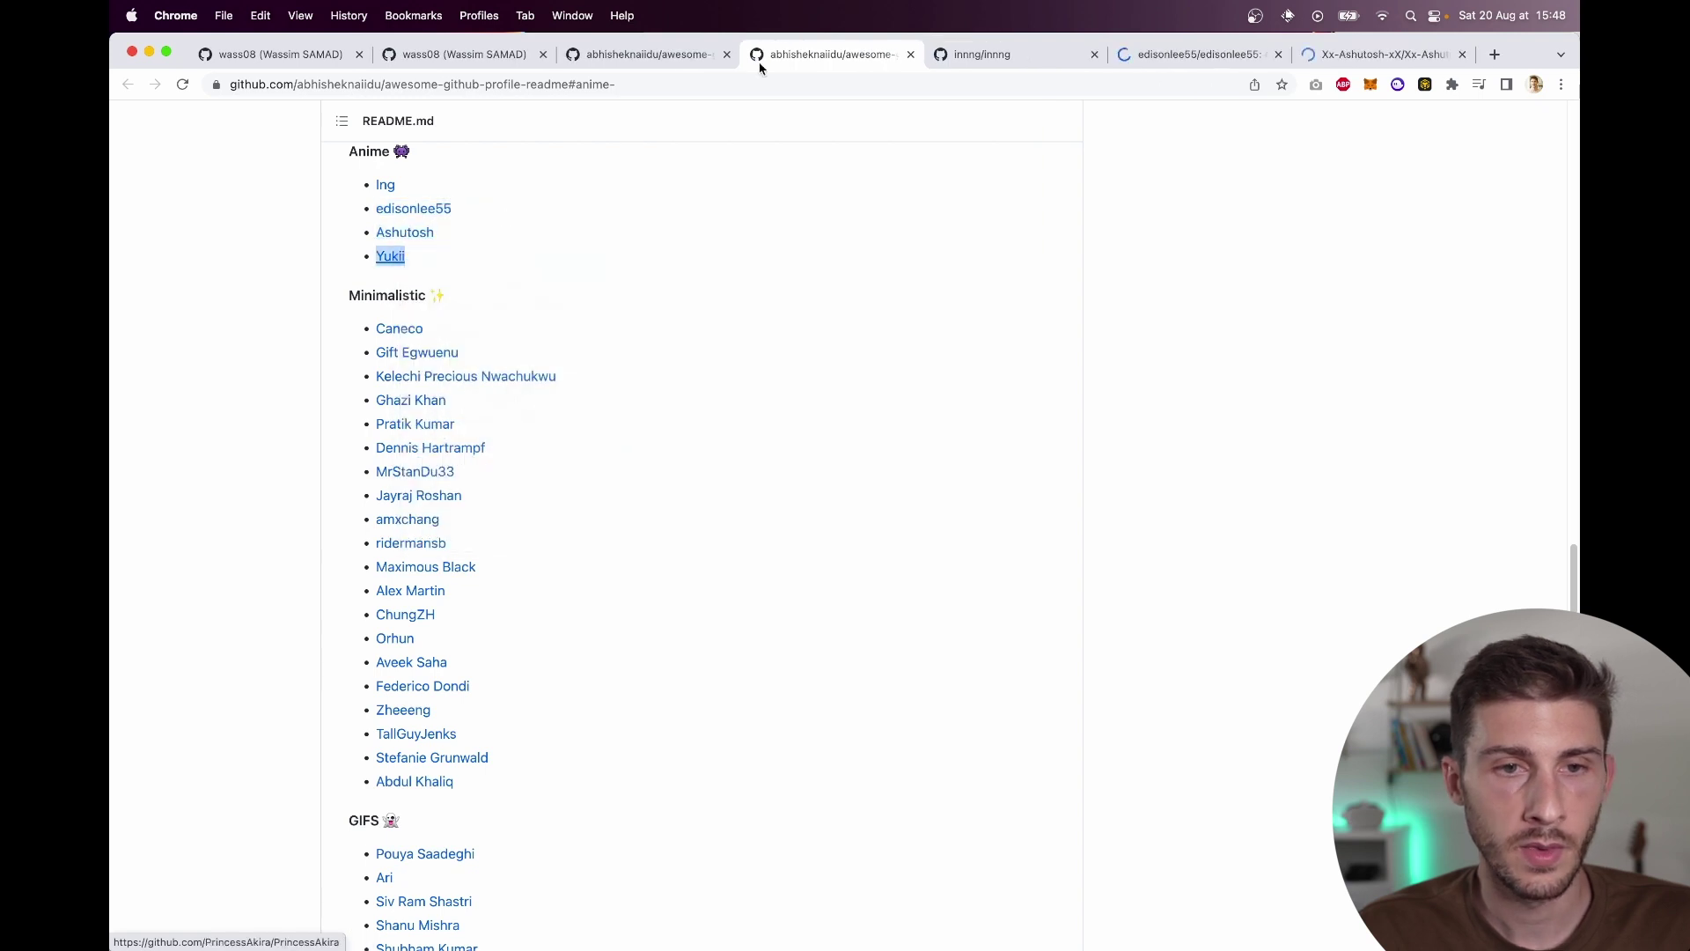
click(906, 55)
scroll(543, 573, down, 2)
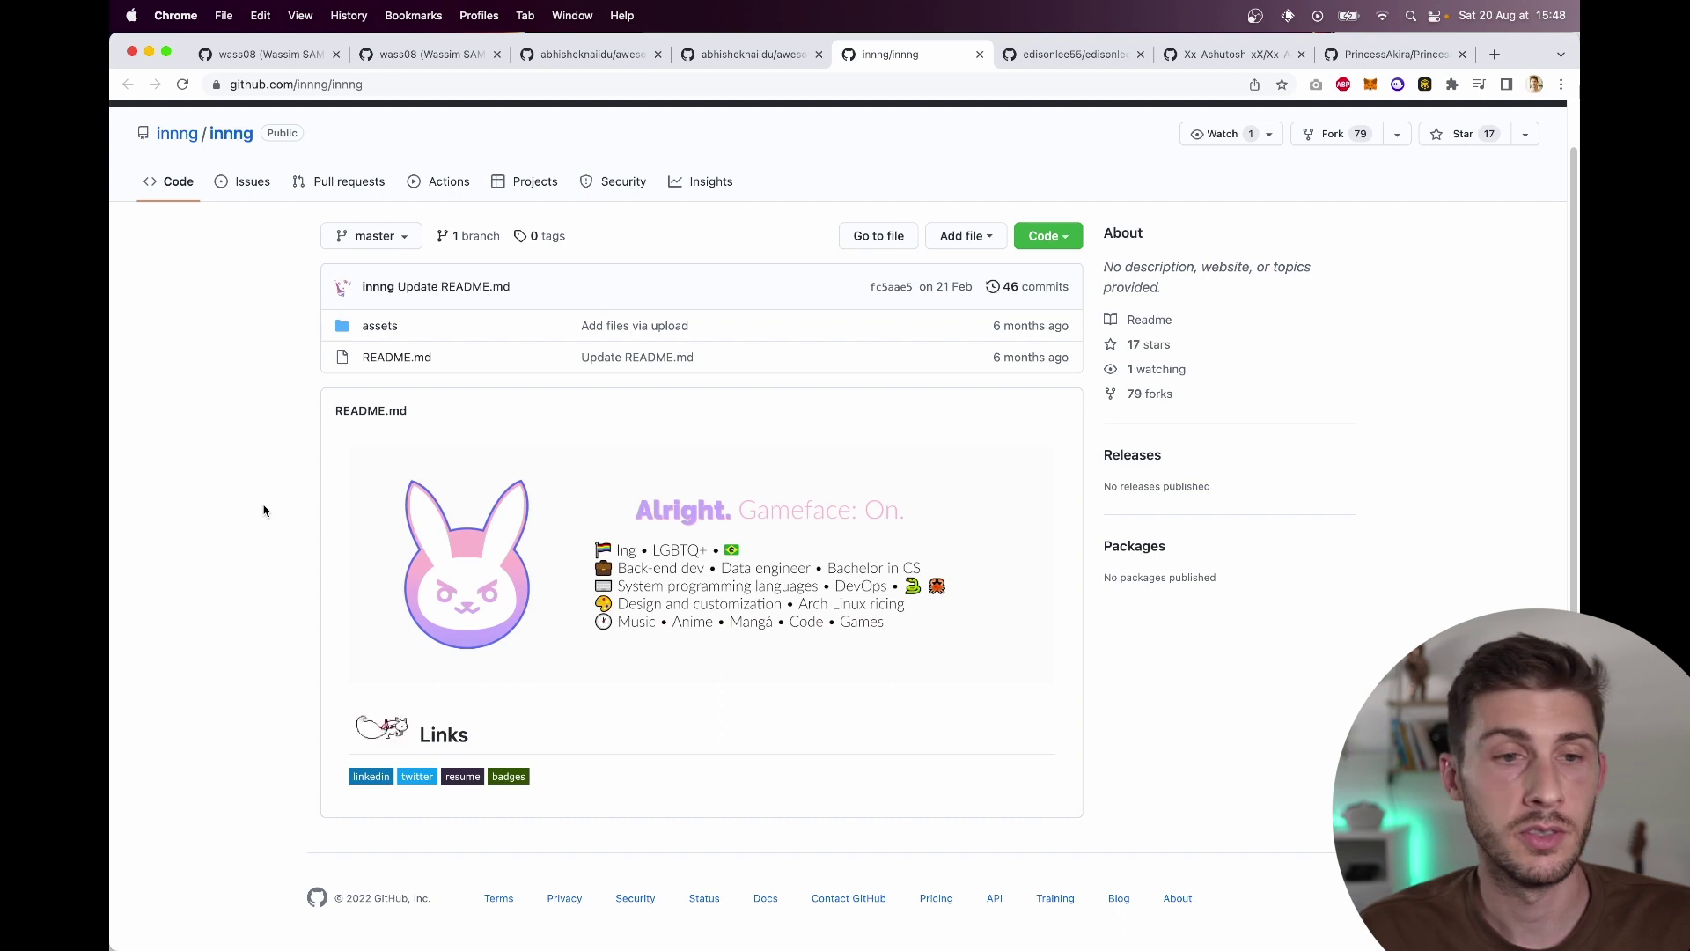
Step: Close the first two anime example tabs, reaching the 'Konichiwa' profile README
key(super+w)
scroll(539, 540, down, 7)
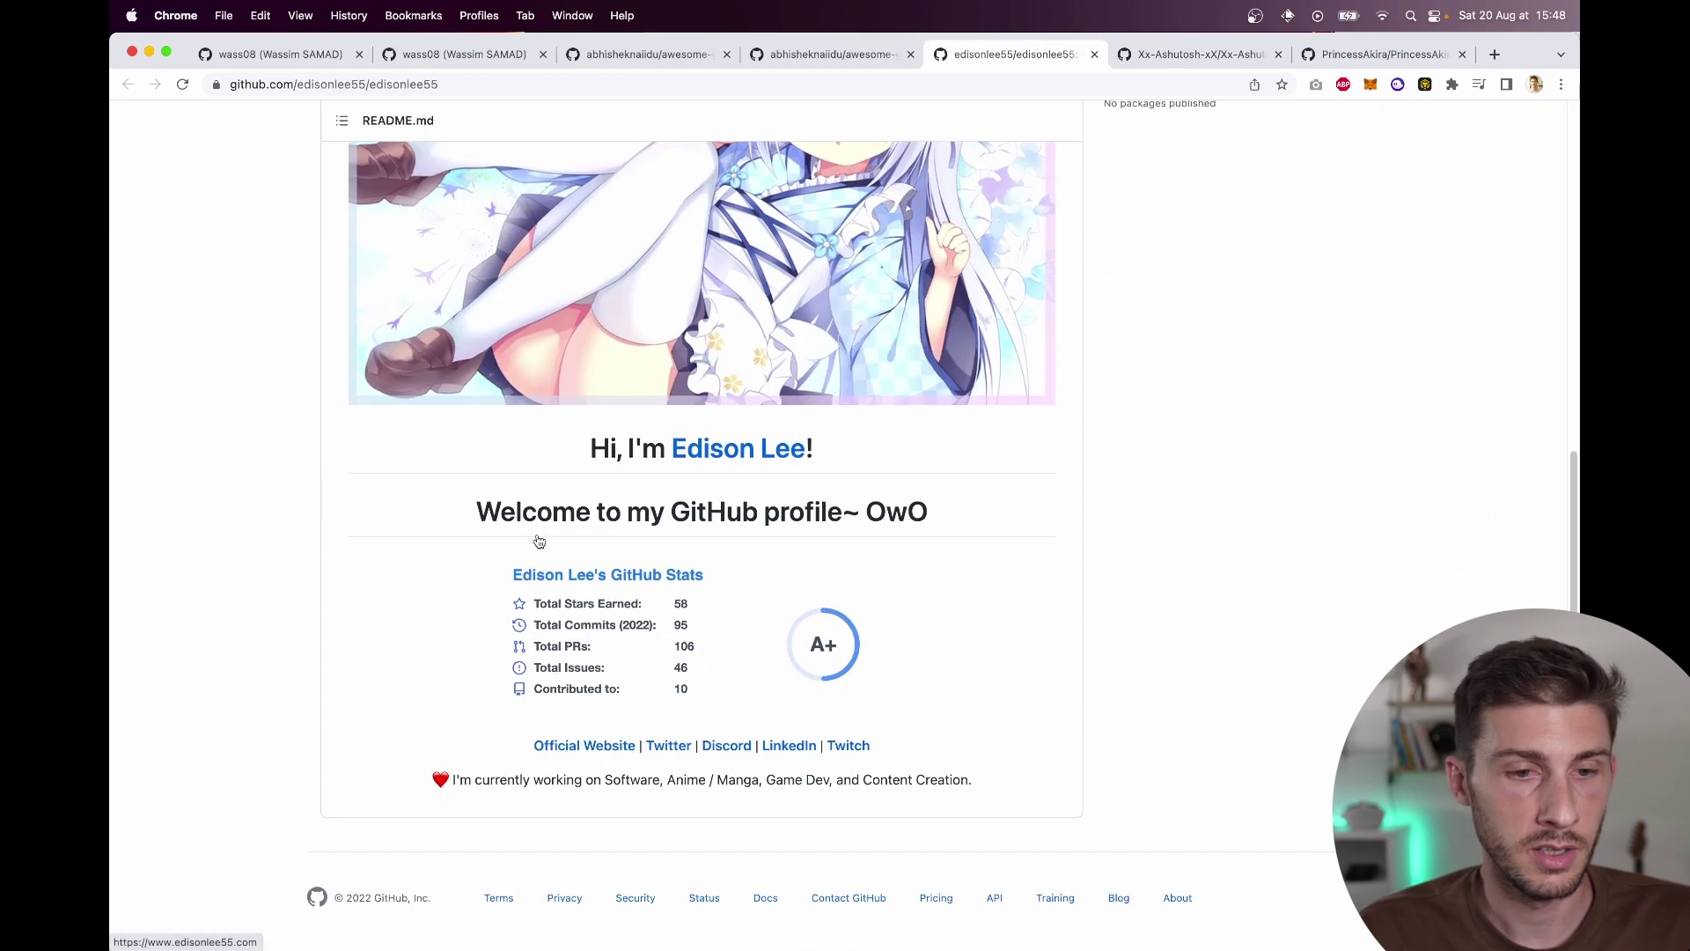
scroll(389, 520, up, 10)
scroll(388, 521, down, 1)
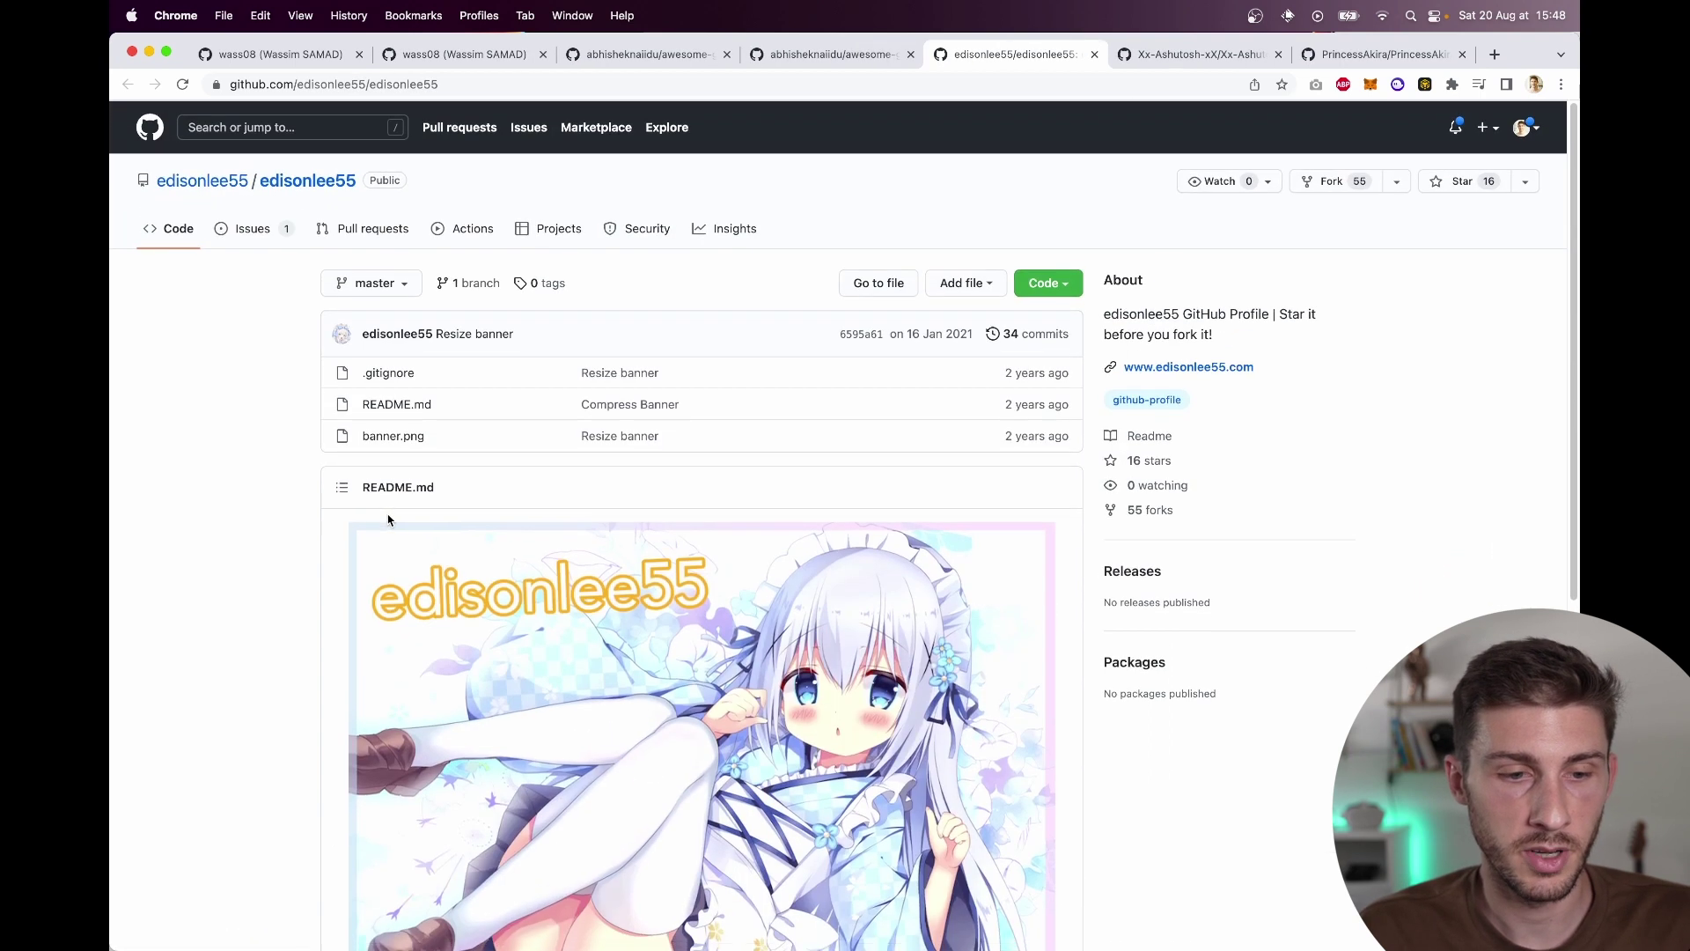
key(super+w)
scroll(387, 516, down, 5)
scroll(388, 514, down, 5)
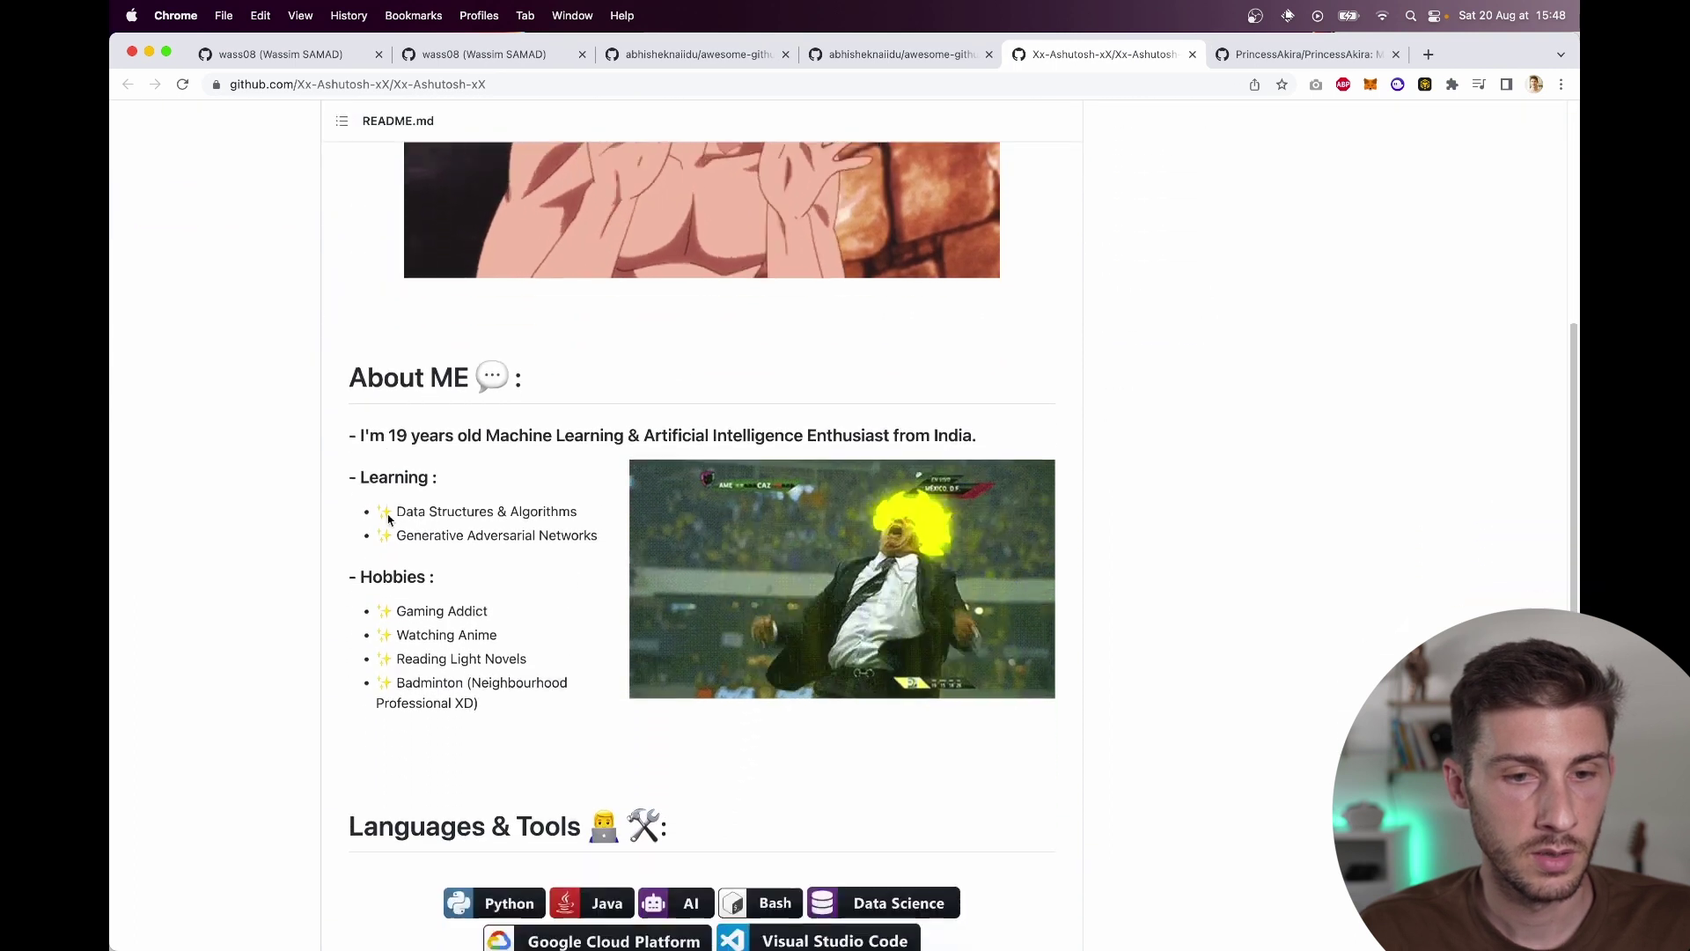
scroll(387, 514, down, 8)
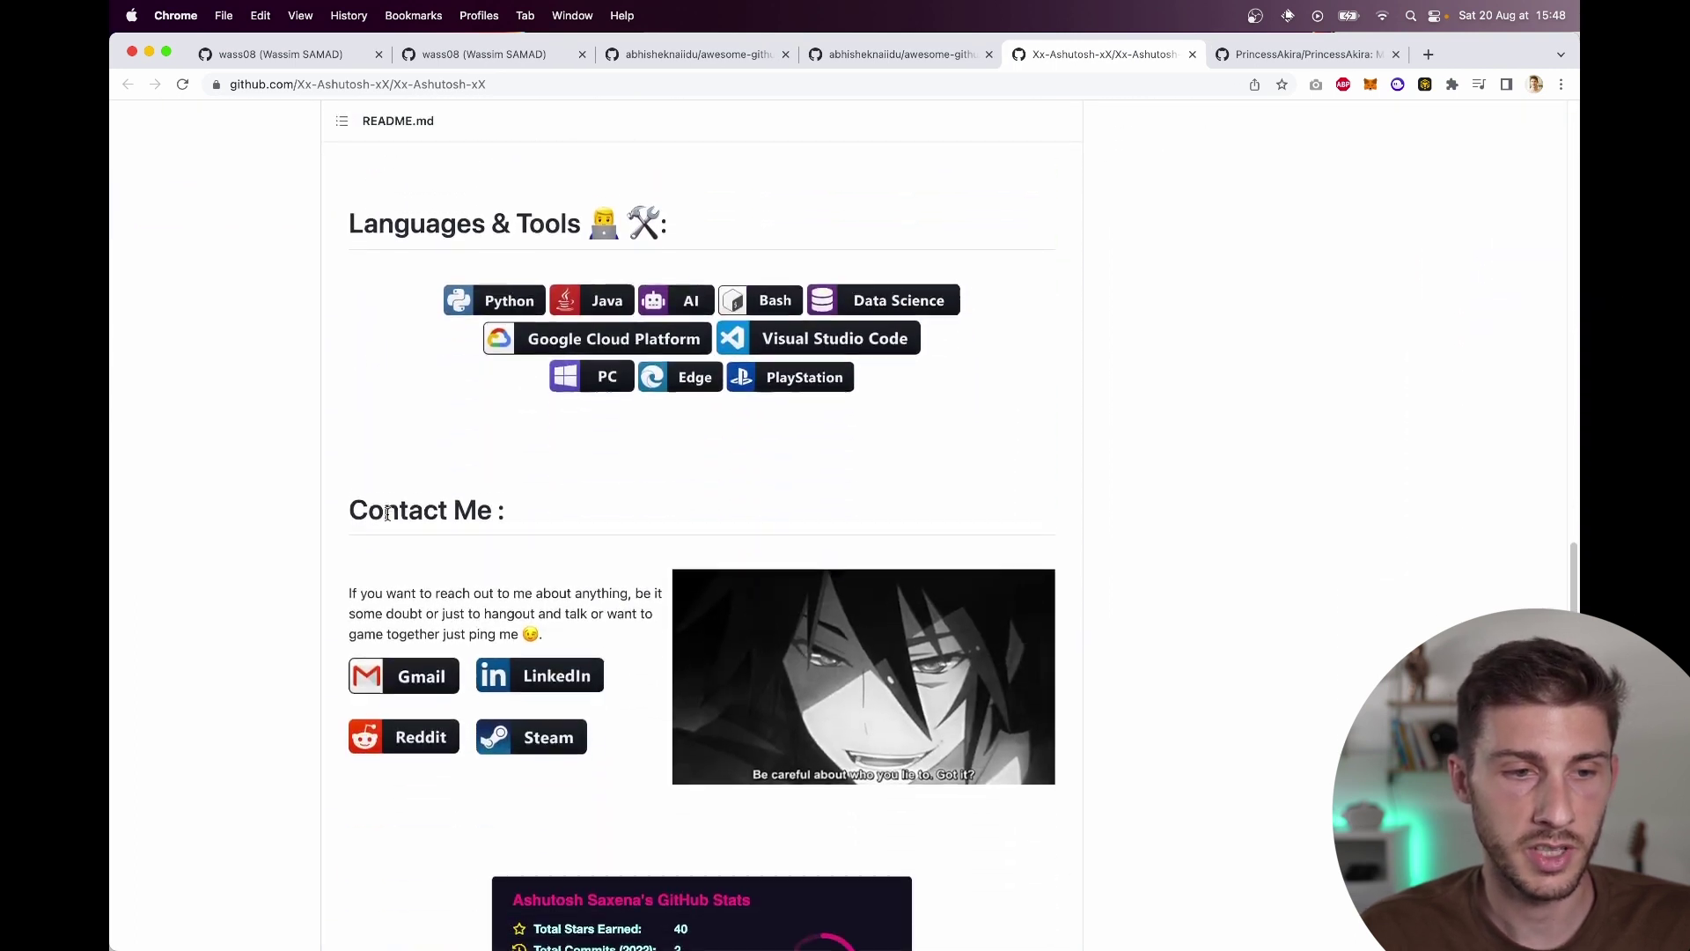
scroll(388, 520, up, 15)
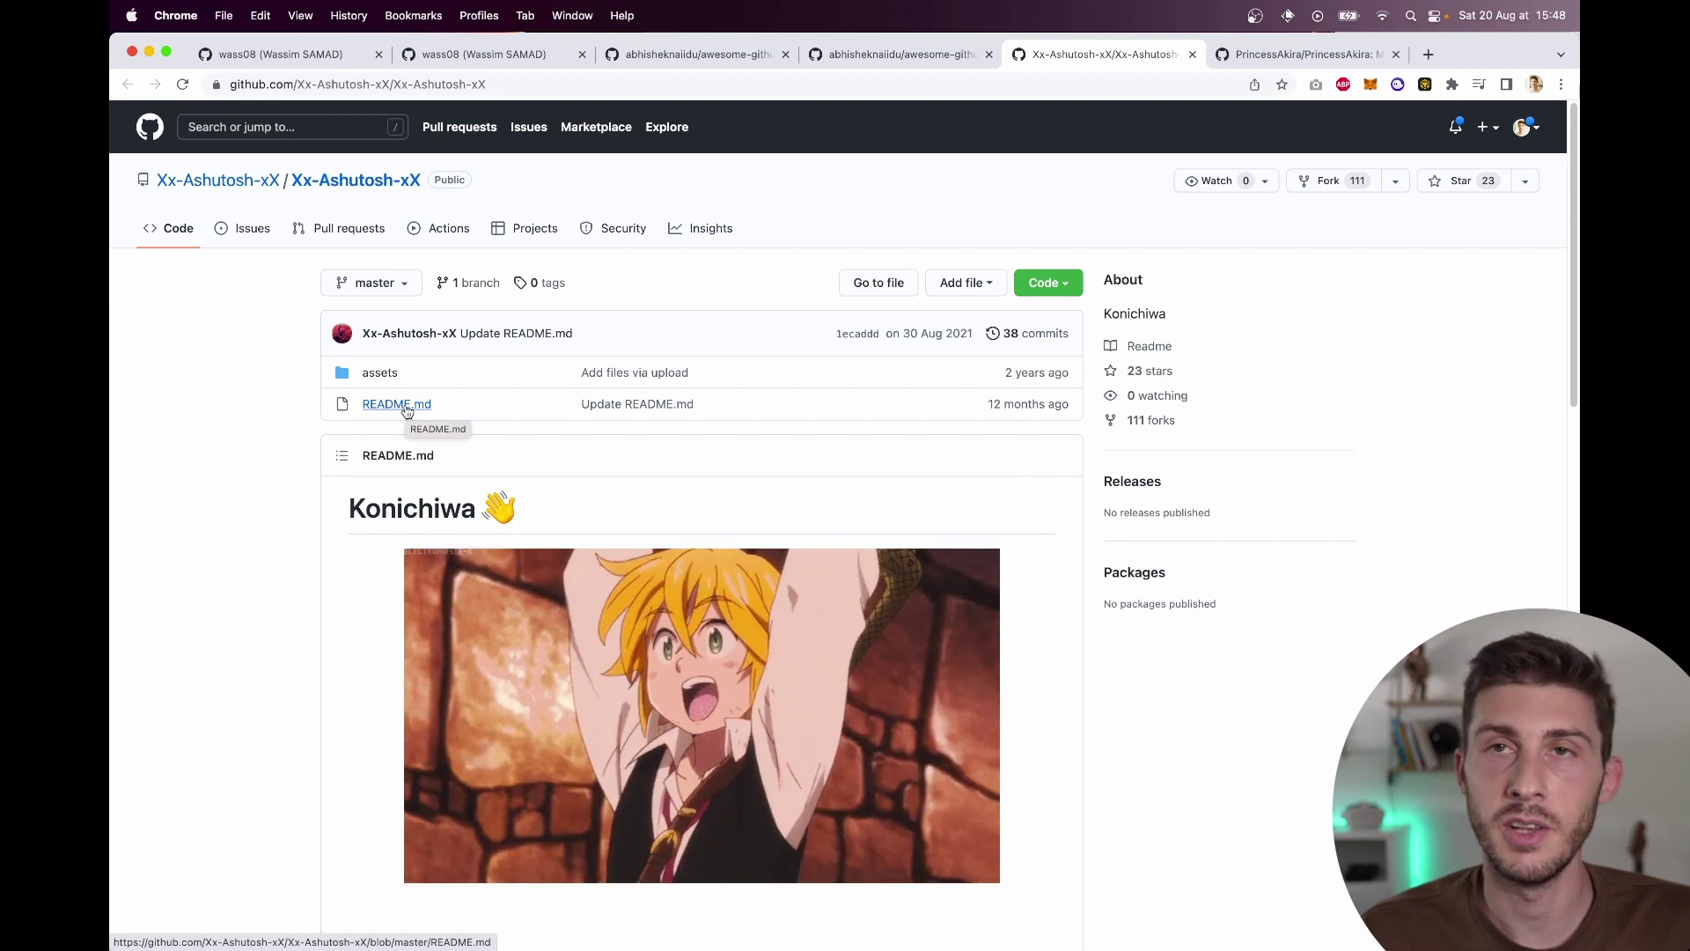
Step: Read the Konichiwa README.md as raw markdown, then close that tab
click(407, 405)
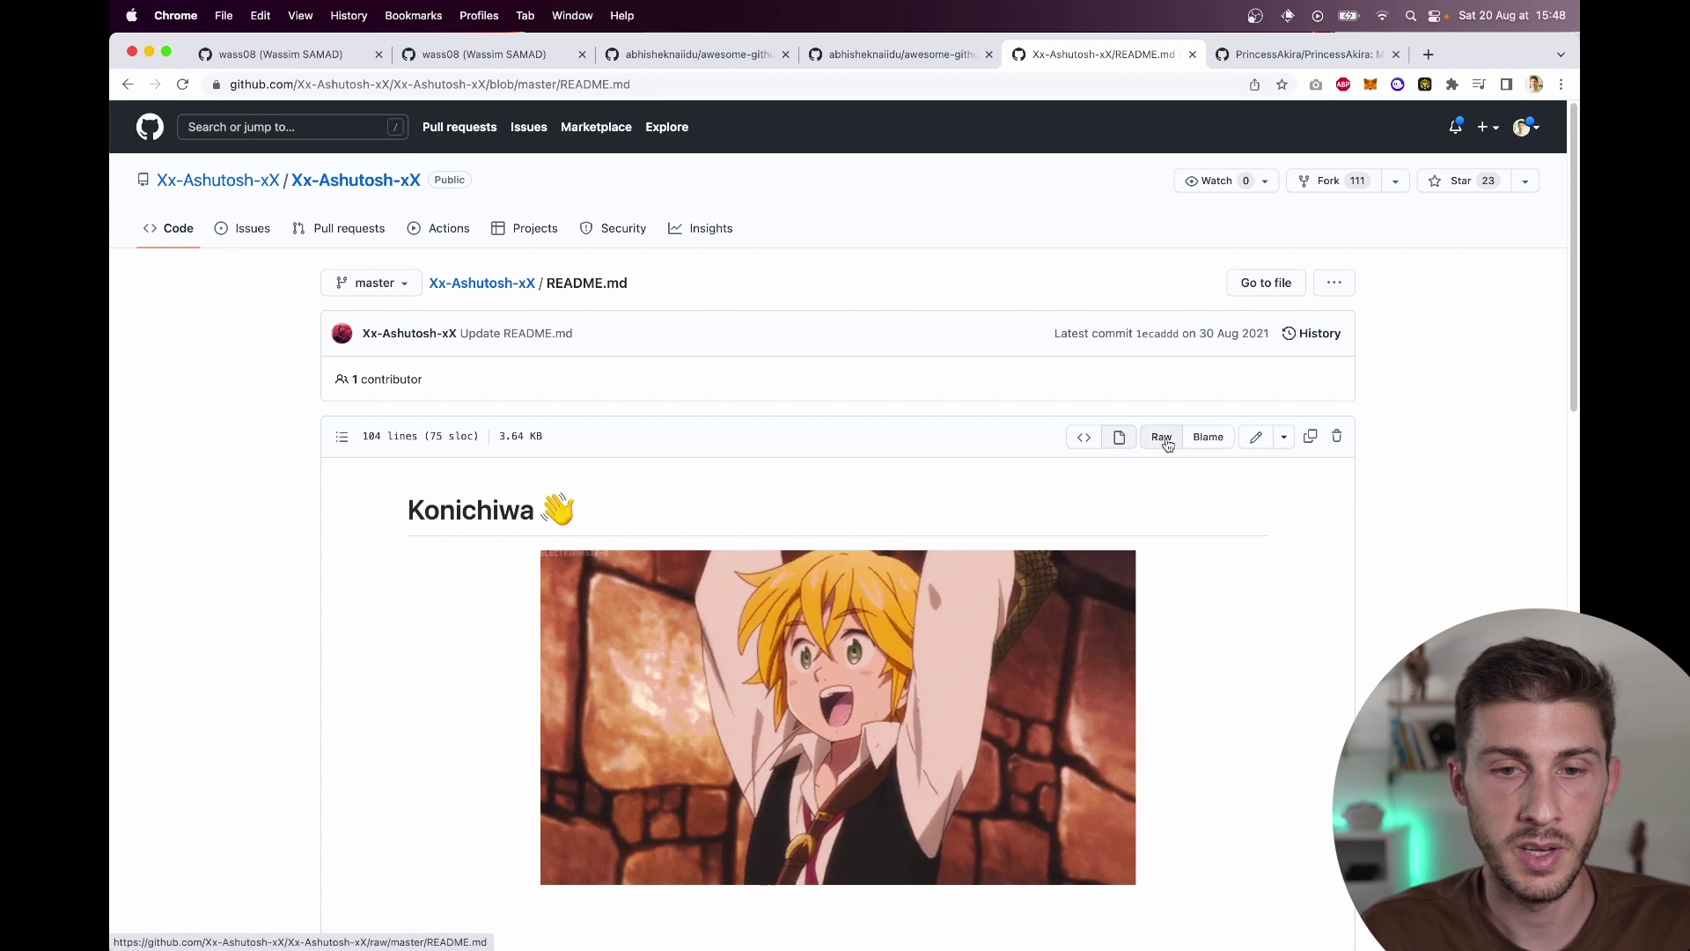
click(1162, 437)
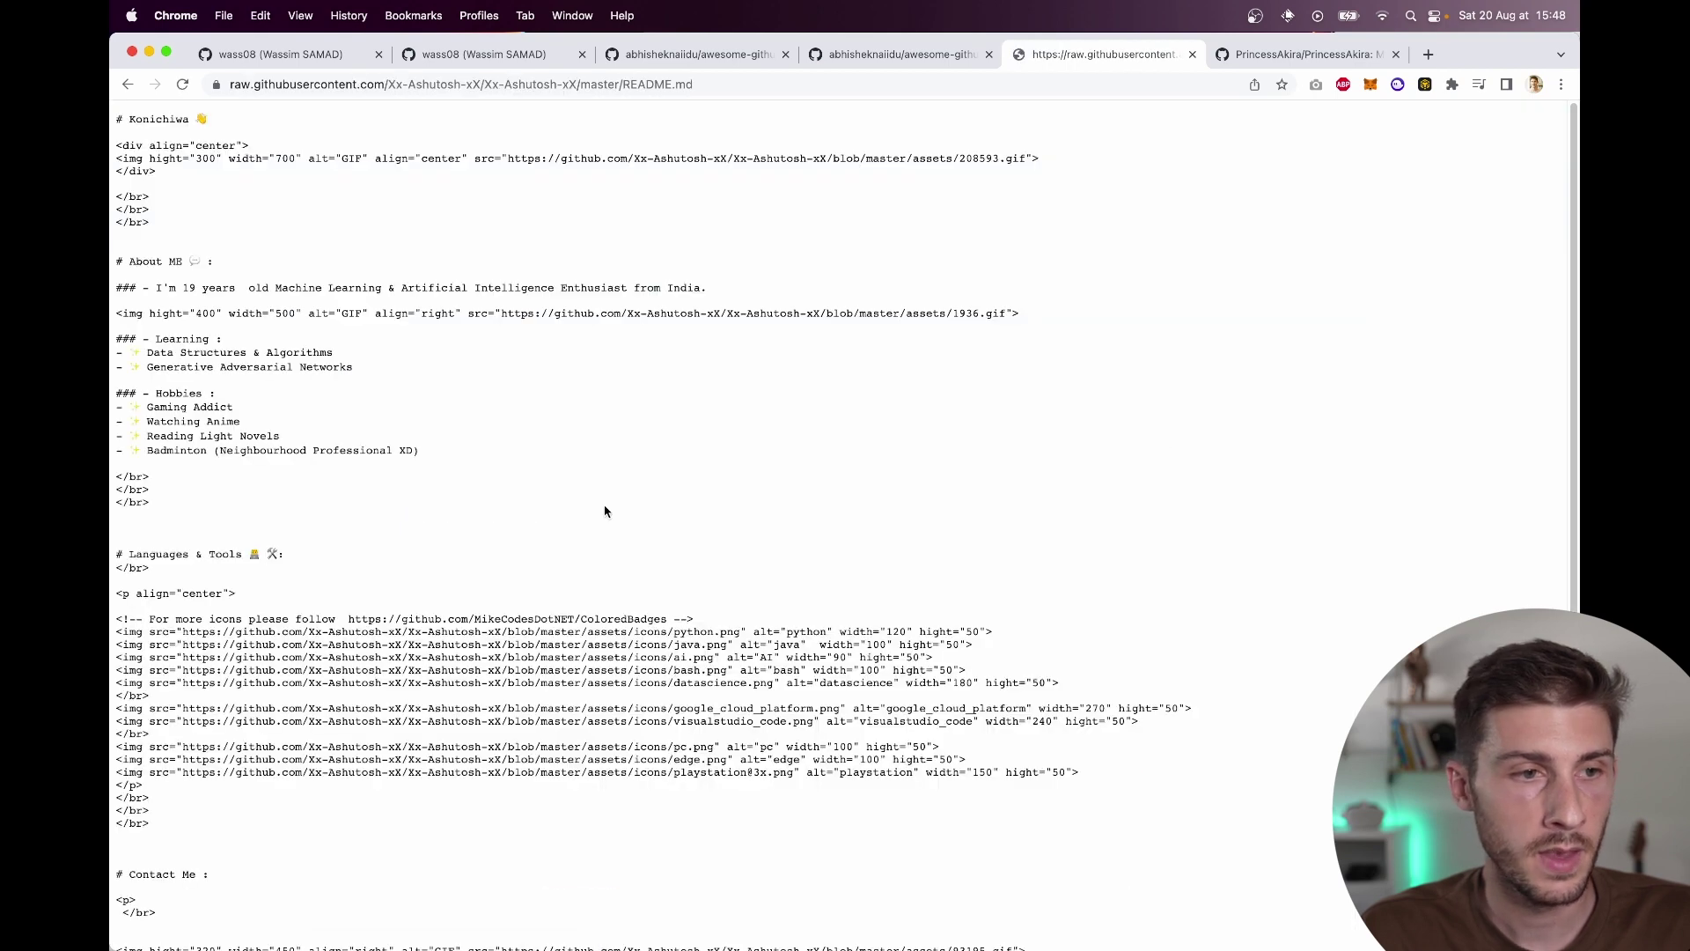
scroll(605, 510, down, 3)
scroll(605, 511, down, 5)
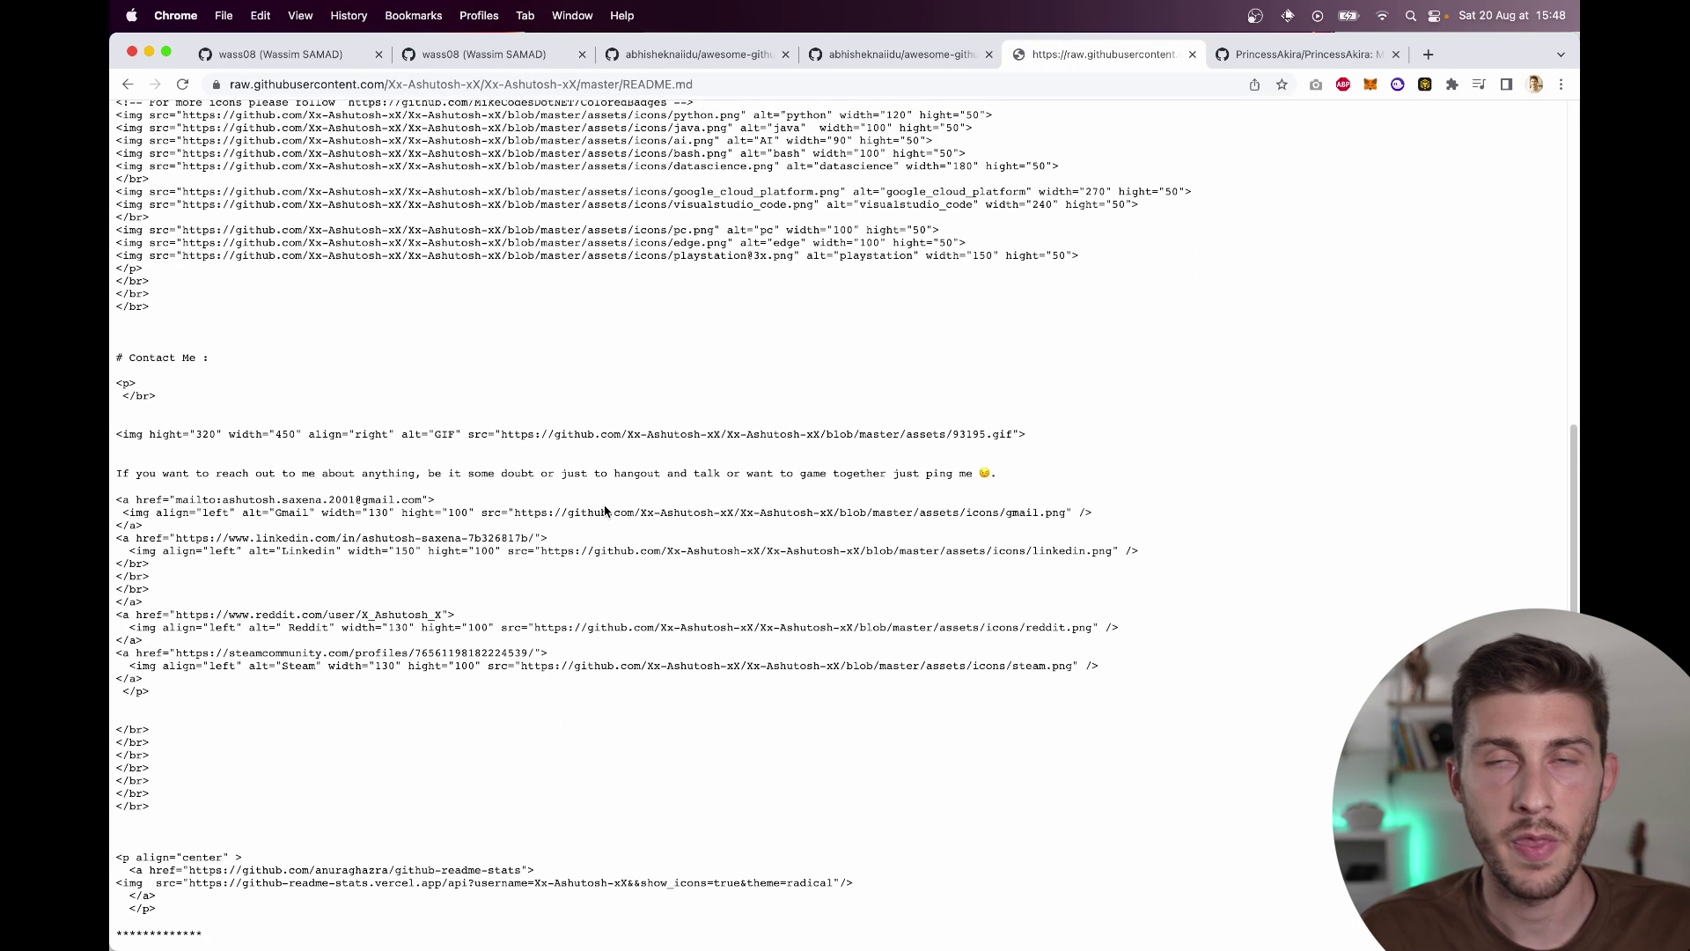
scroll(605, 506, up, 7)
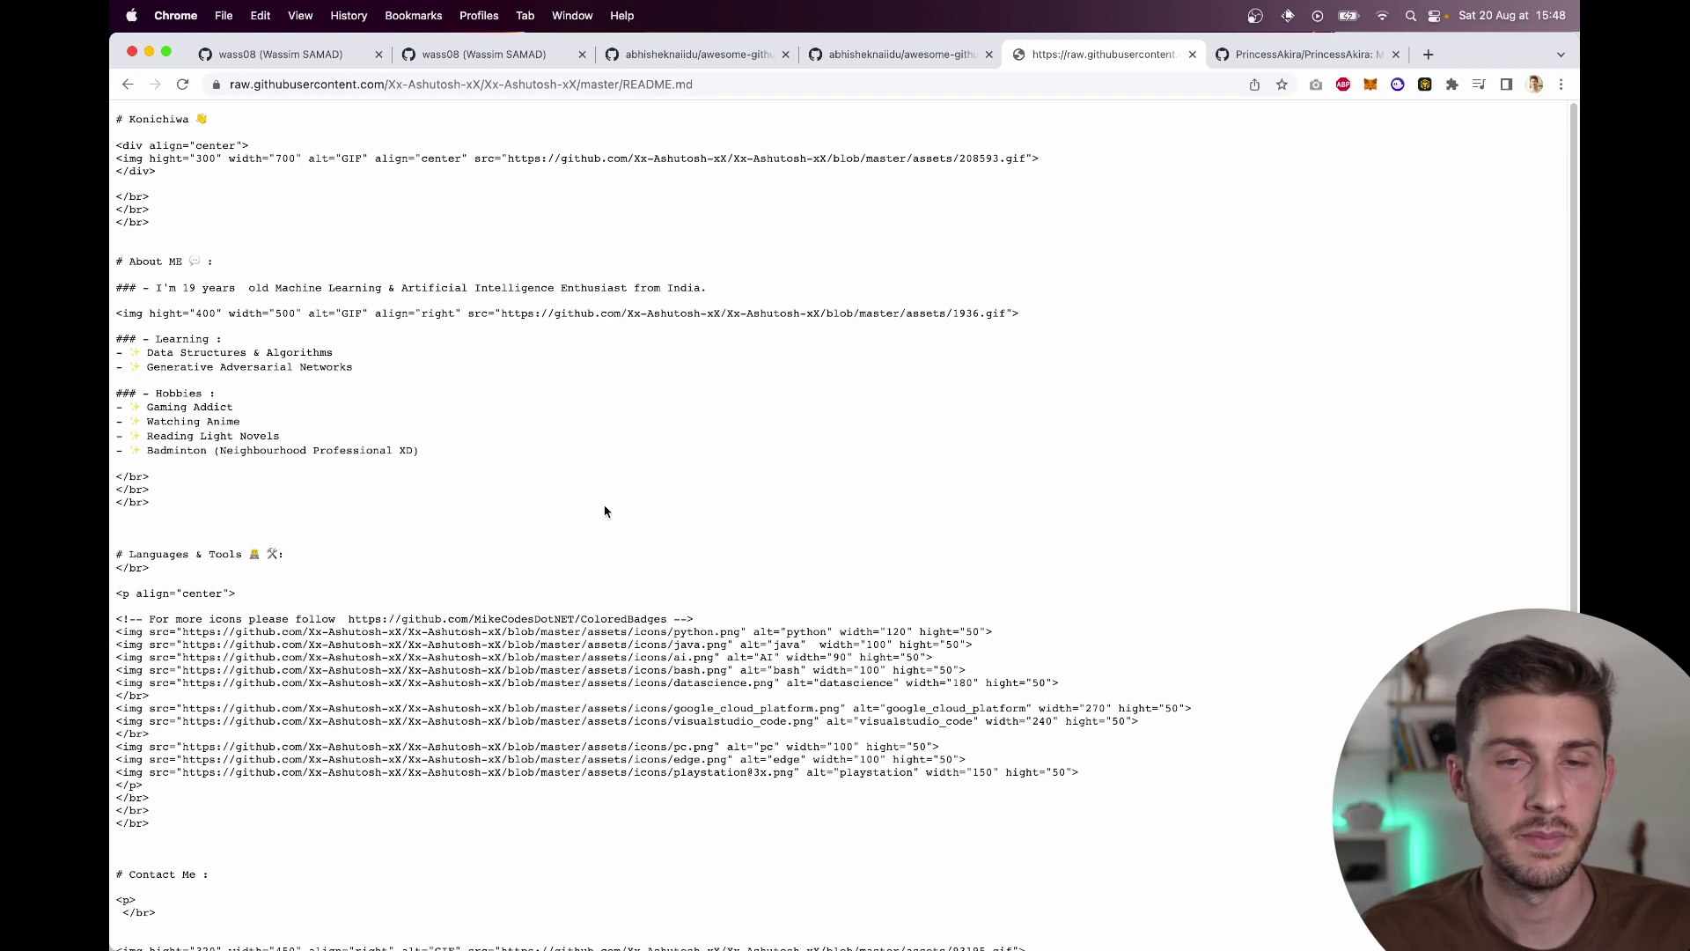
key(super+w)
Step: Skim the 'Welcome to my Profile' anime README, then close its tab
scroll(343, 486, down, 10)
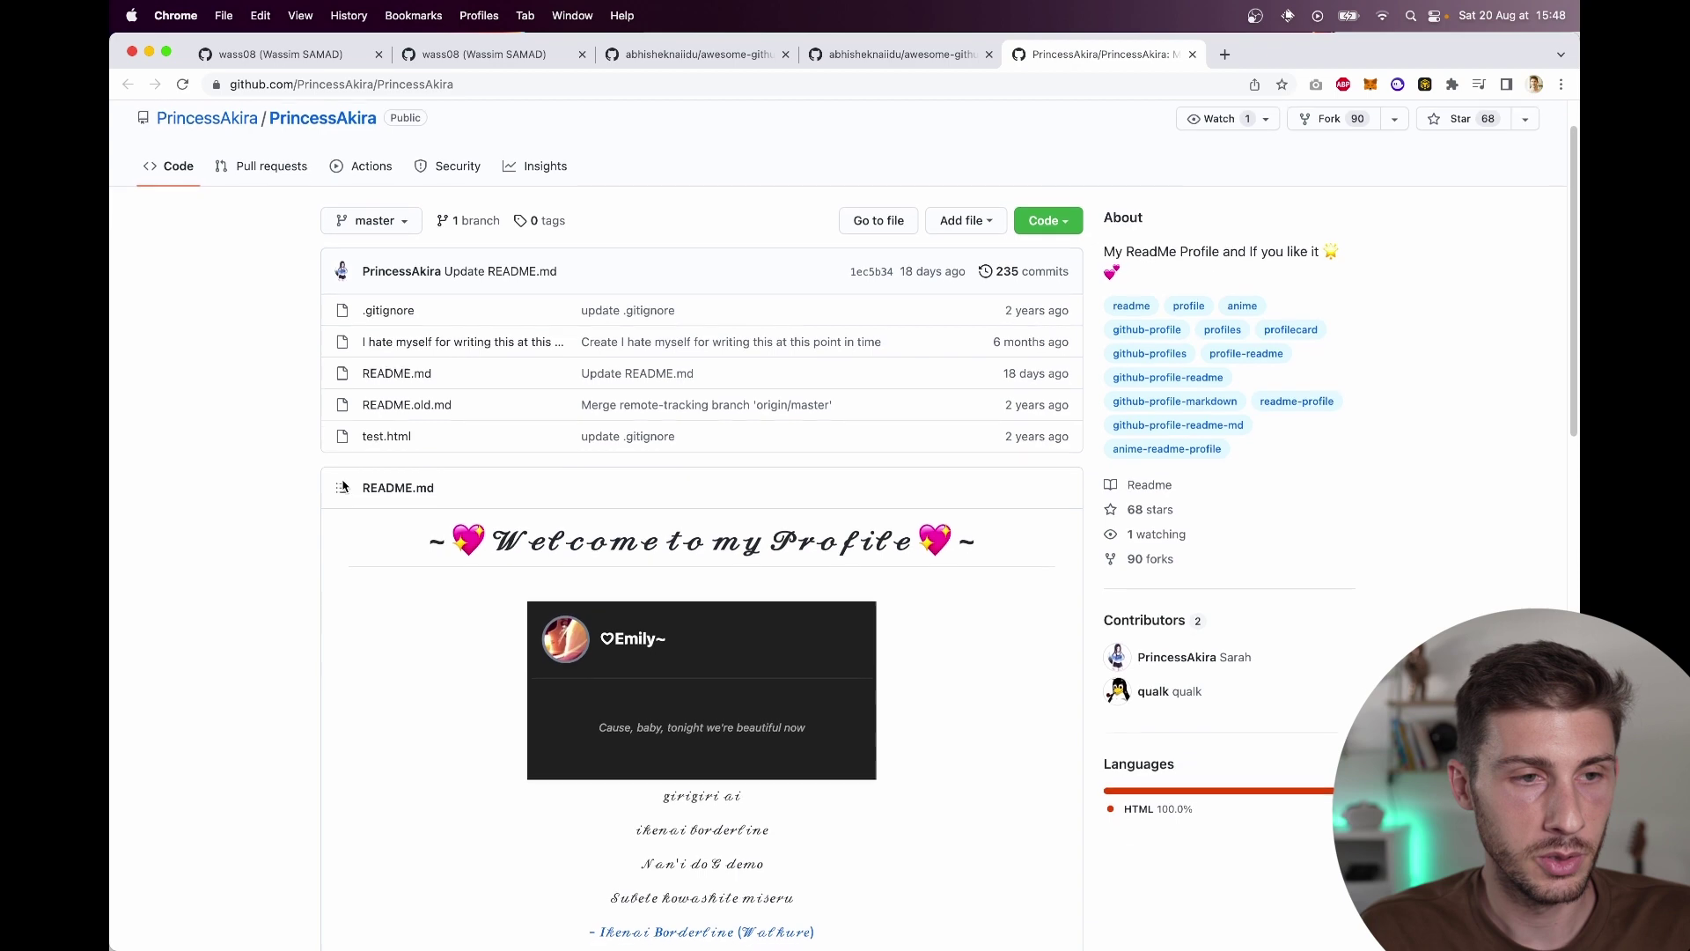
scroll(343, 486, down, 8)
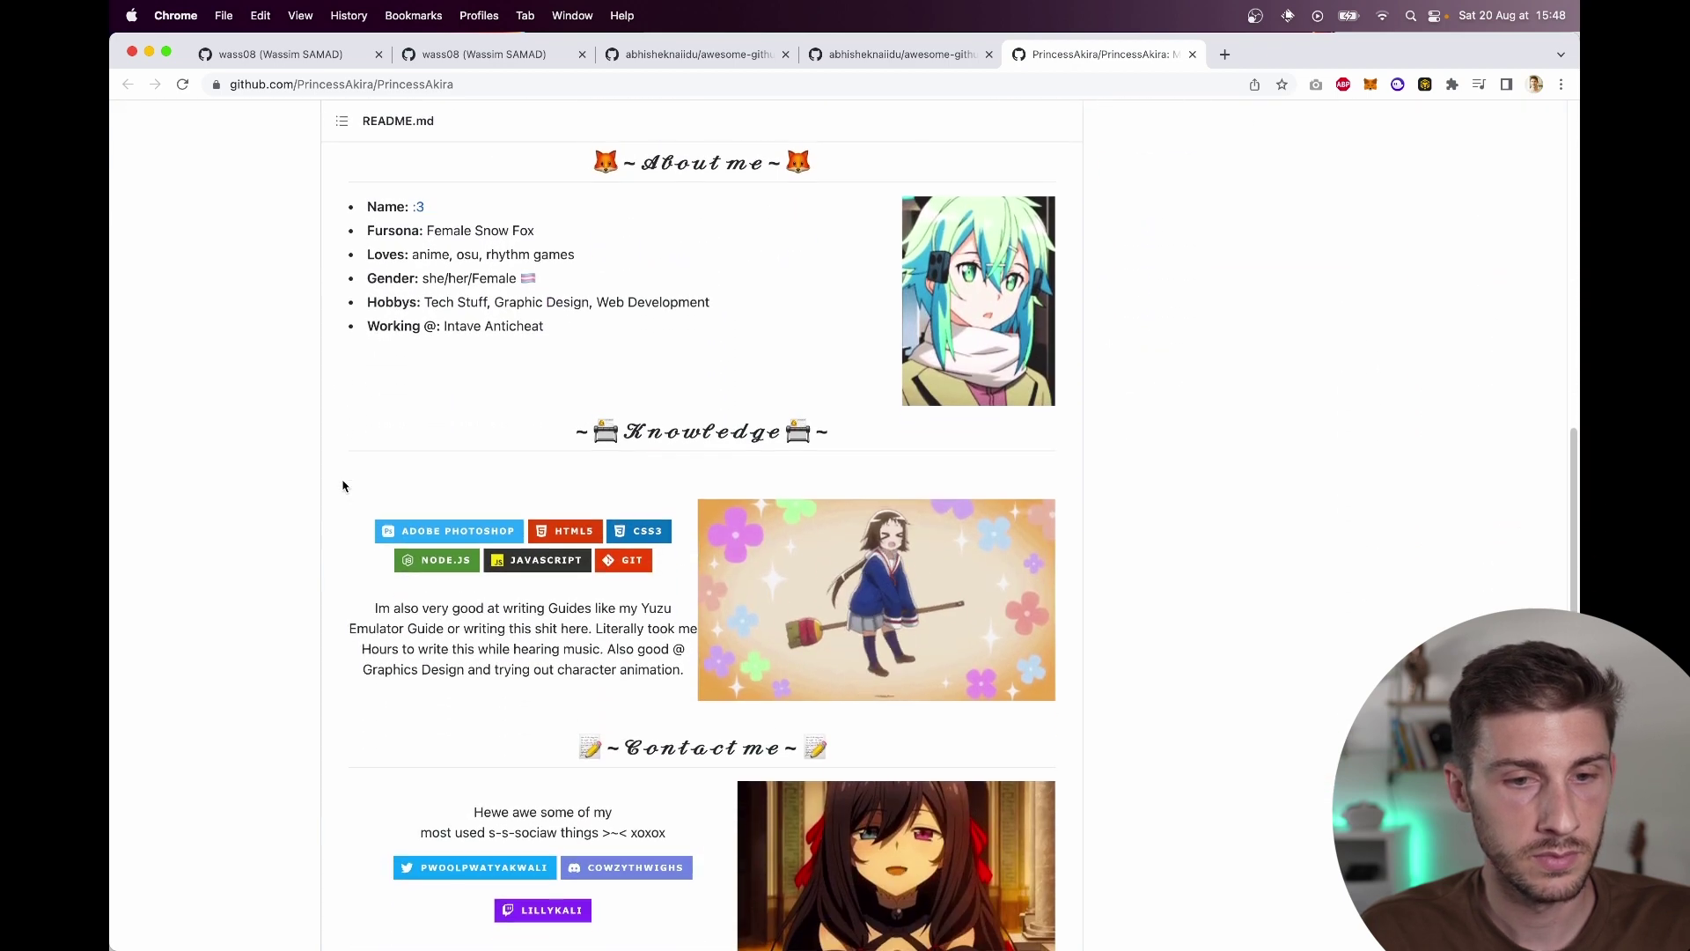
scroll(343, 485, up, 18)
scroll(185, 511, down, 6)
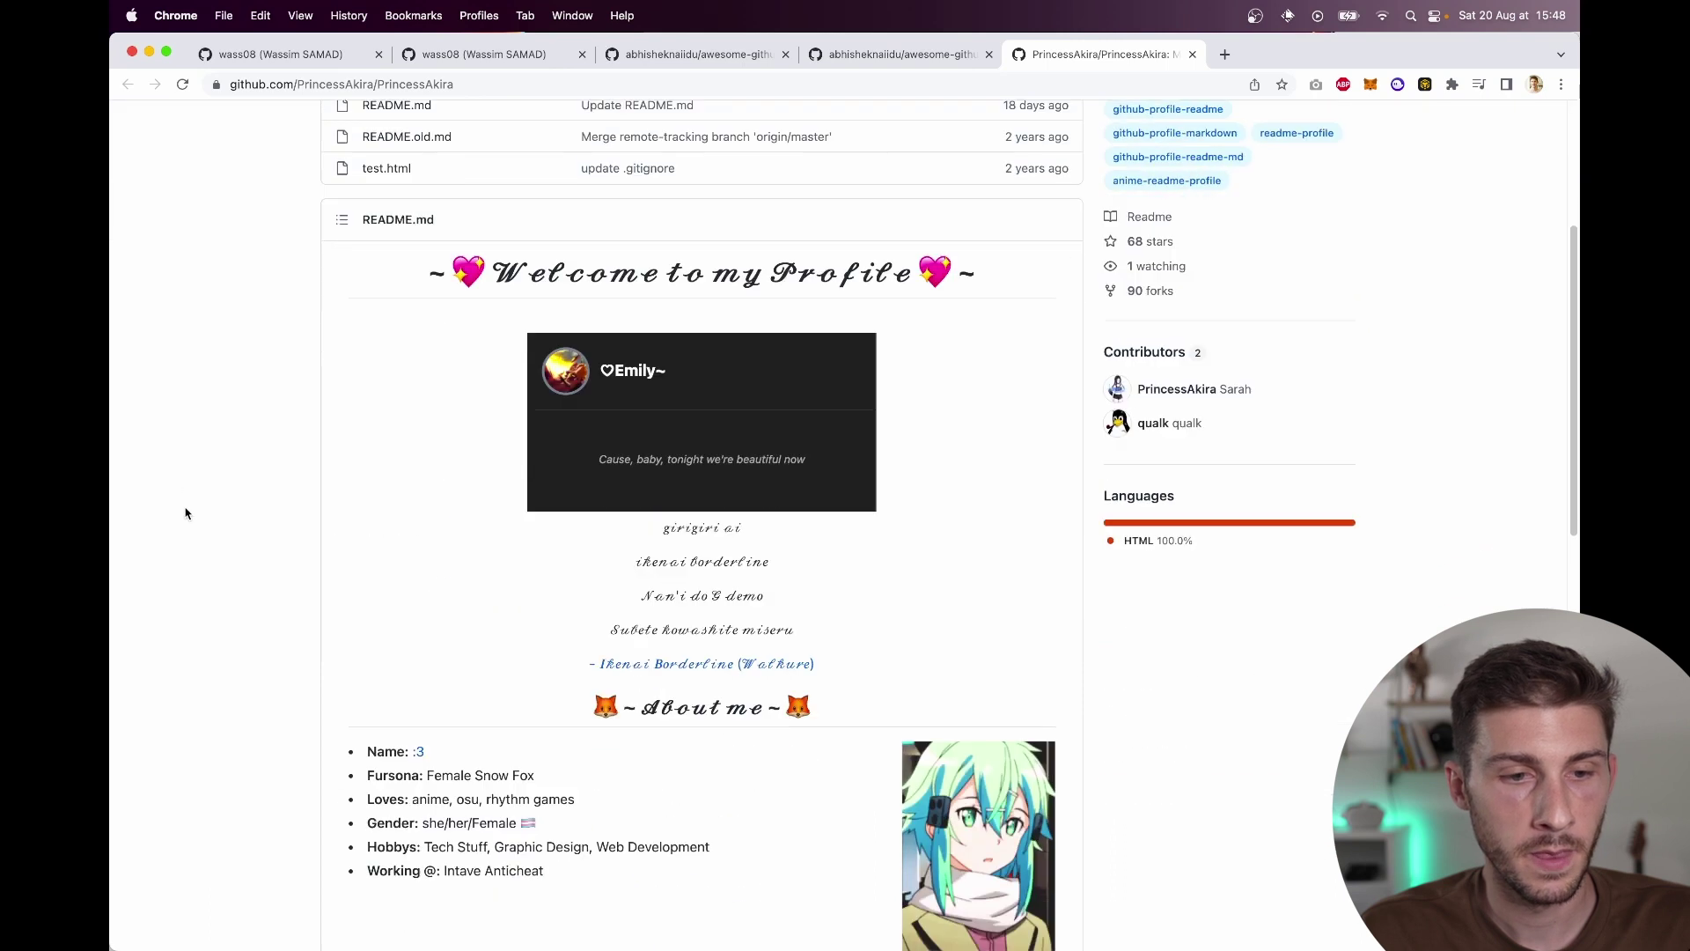
scroll(271, 508, up, 2)
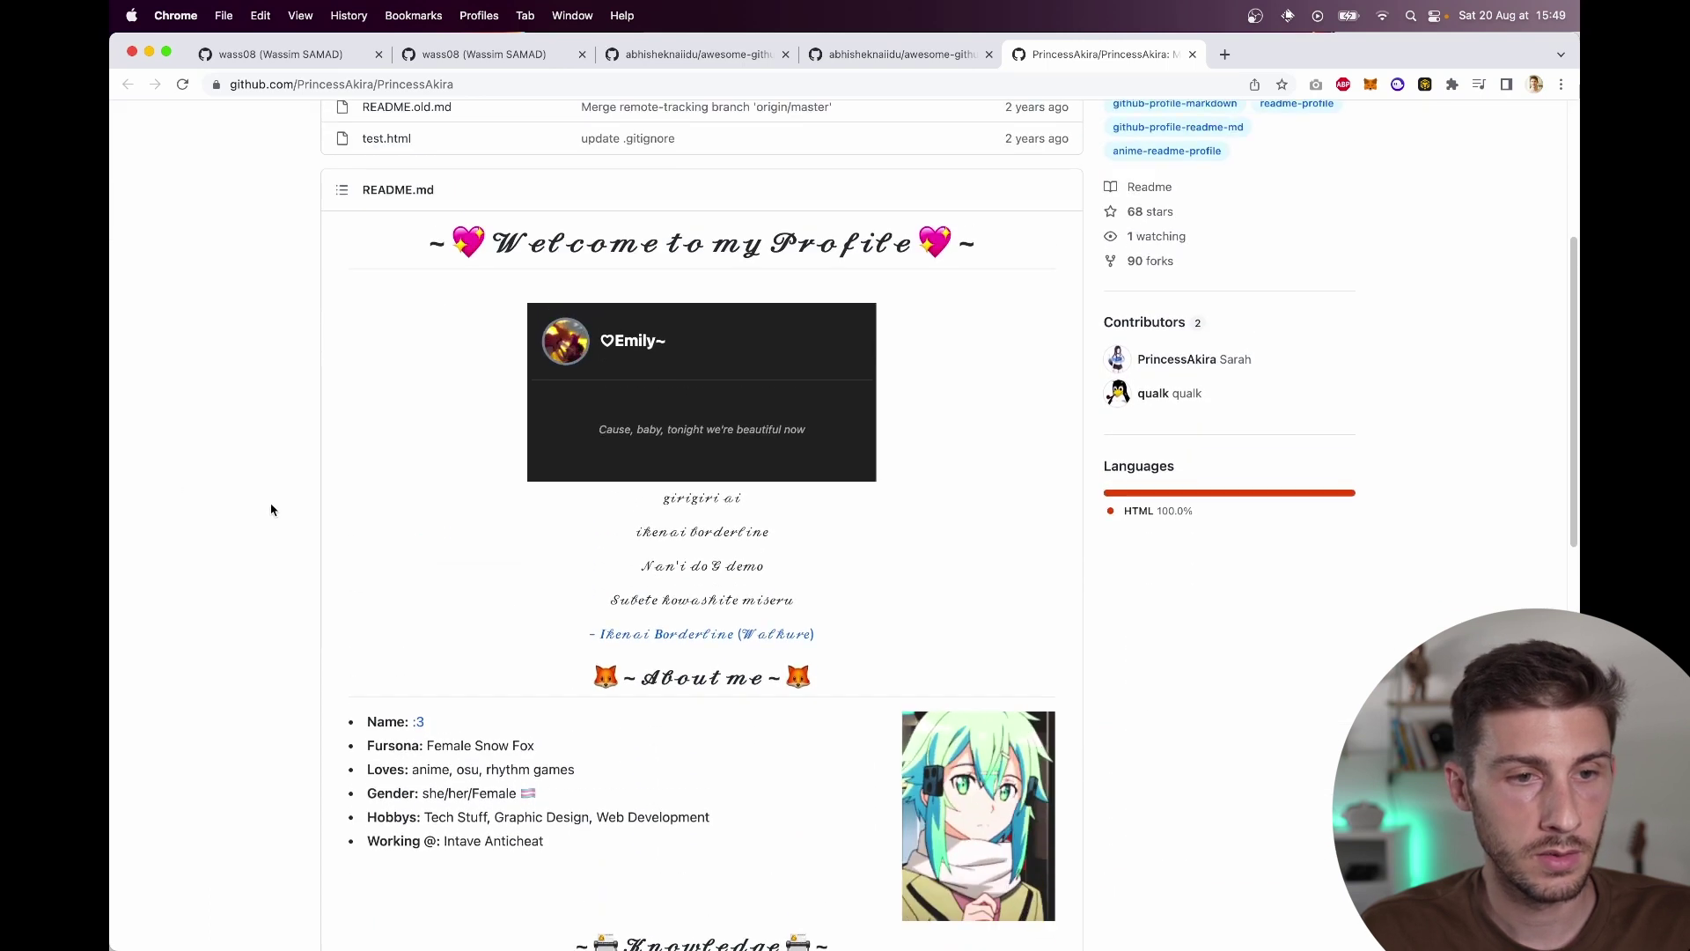
scroll(271, 509, down, 4)
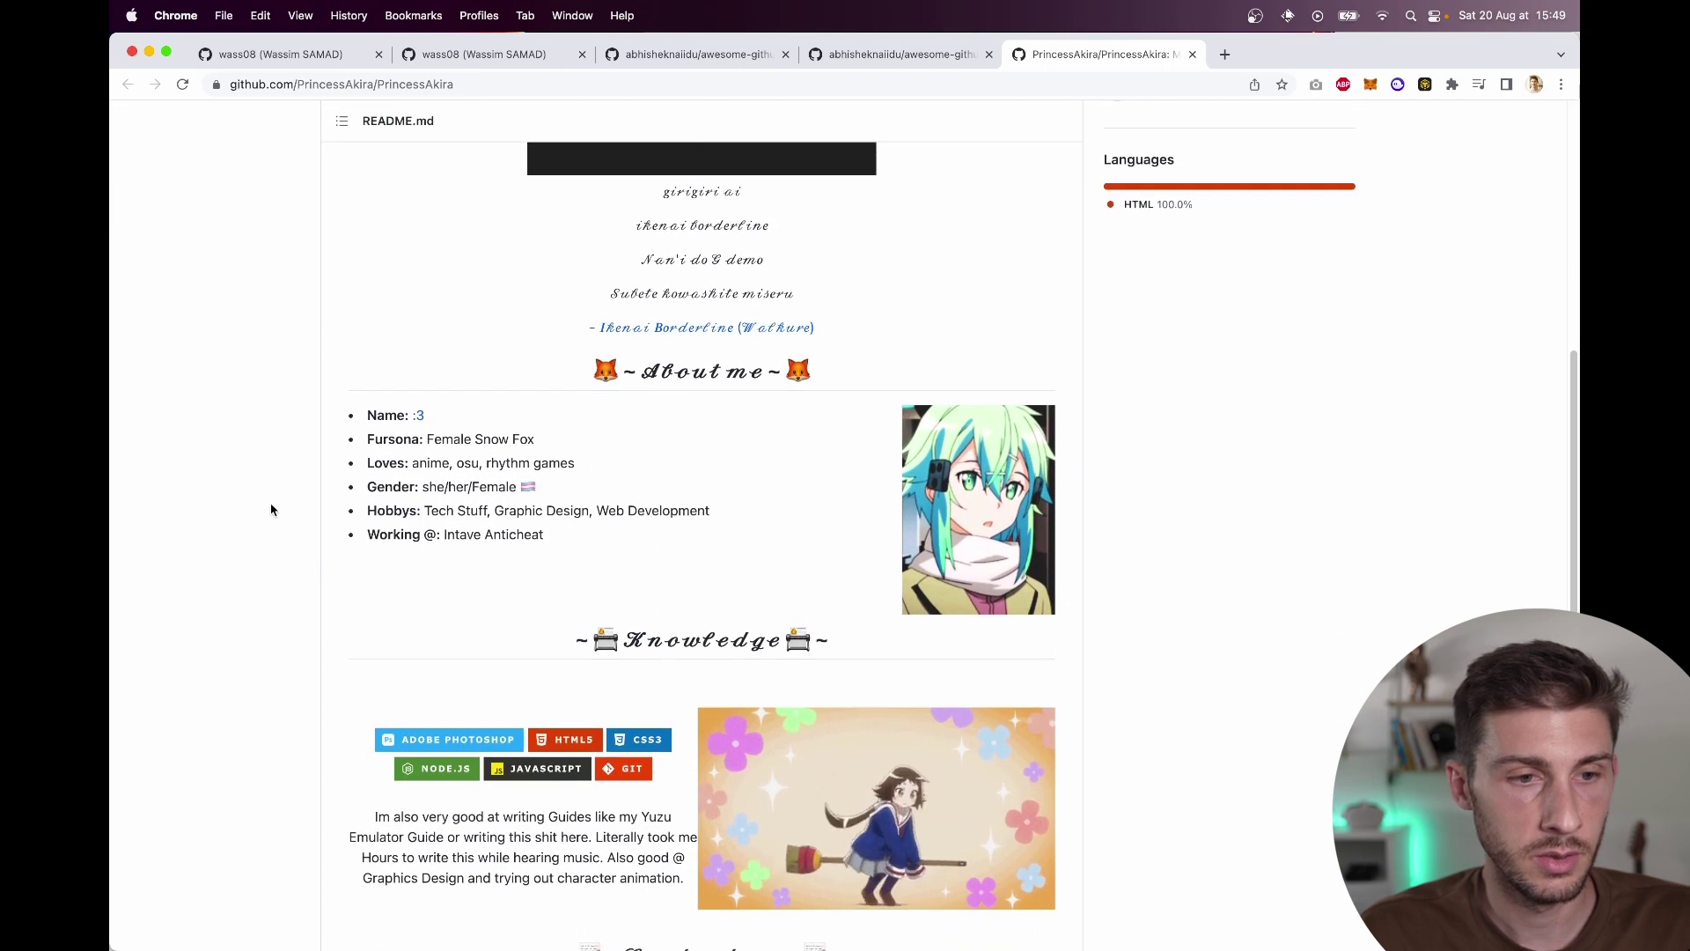
key(super+w)
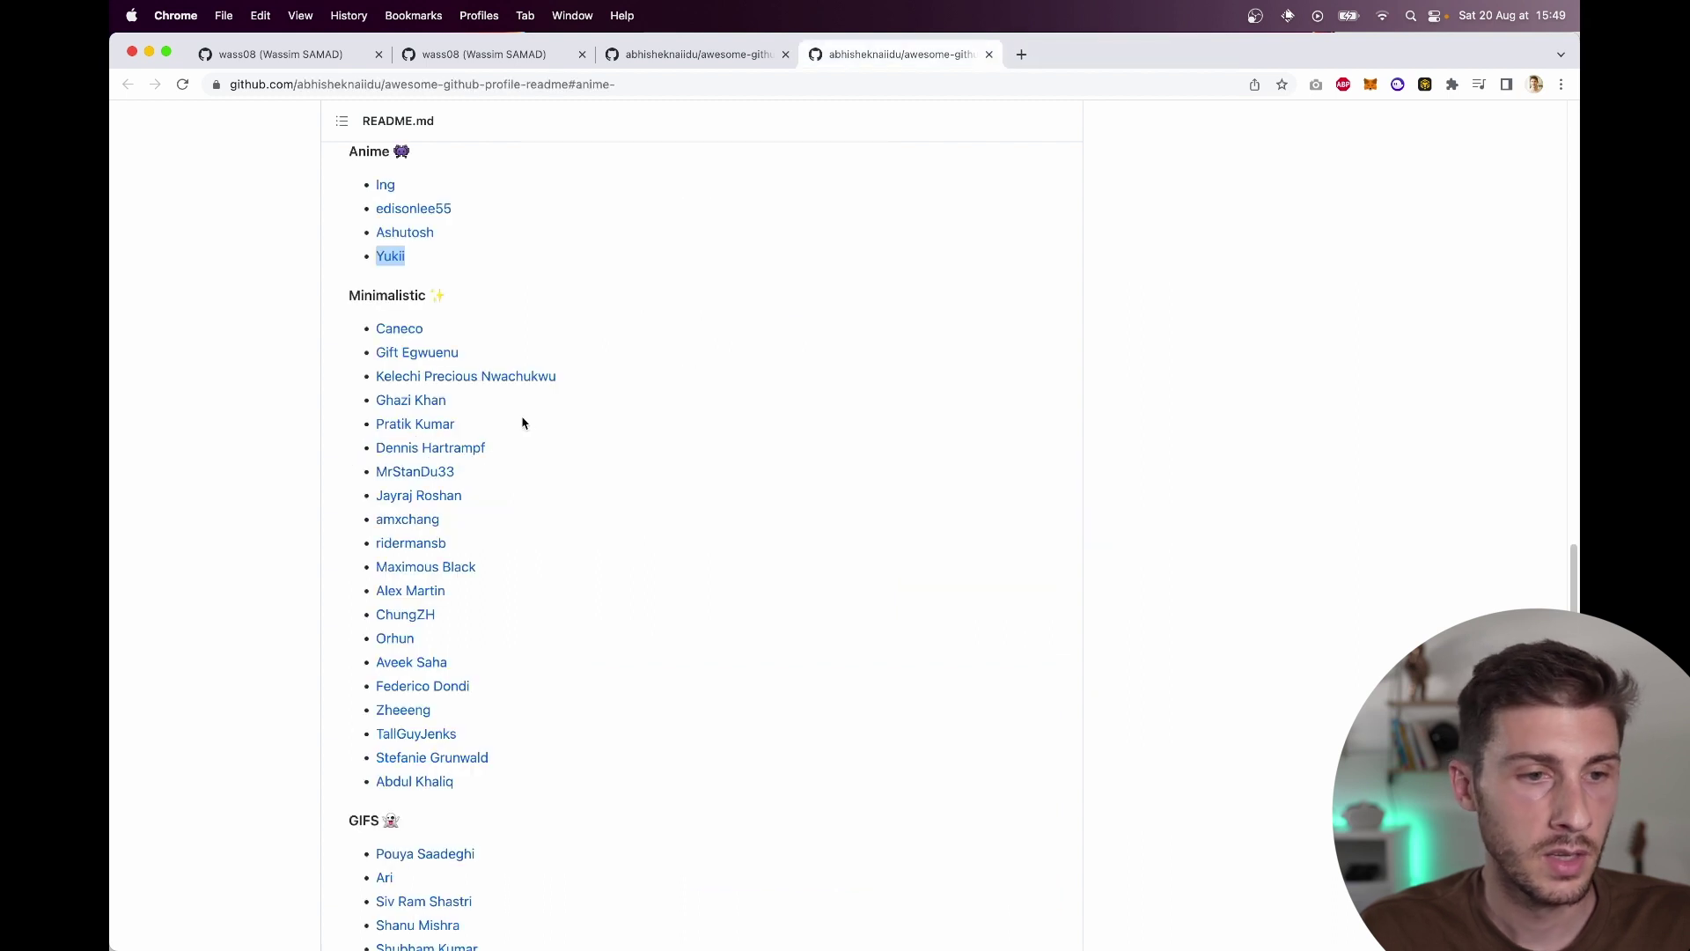
scroll(528, 419, down, 2)
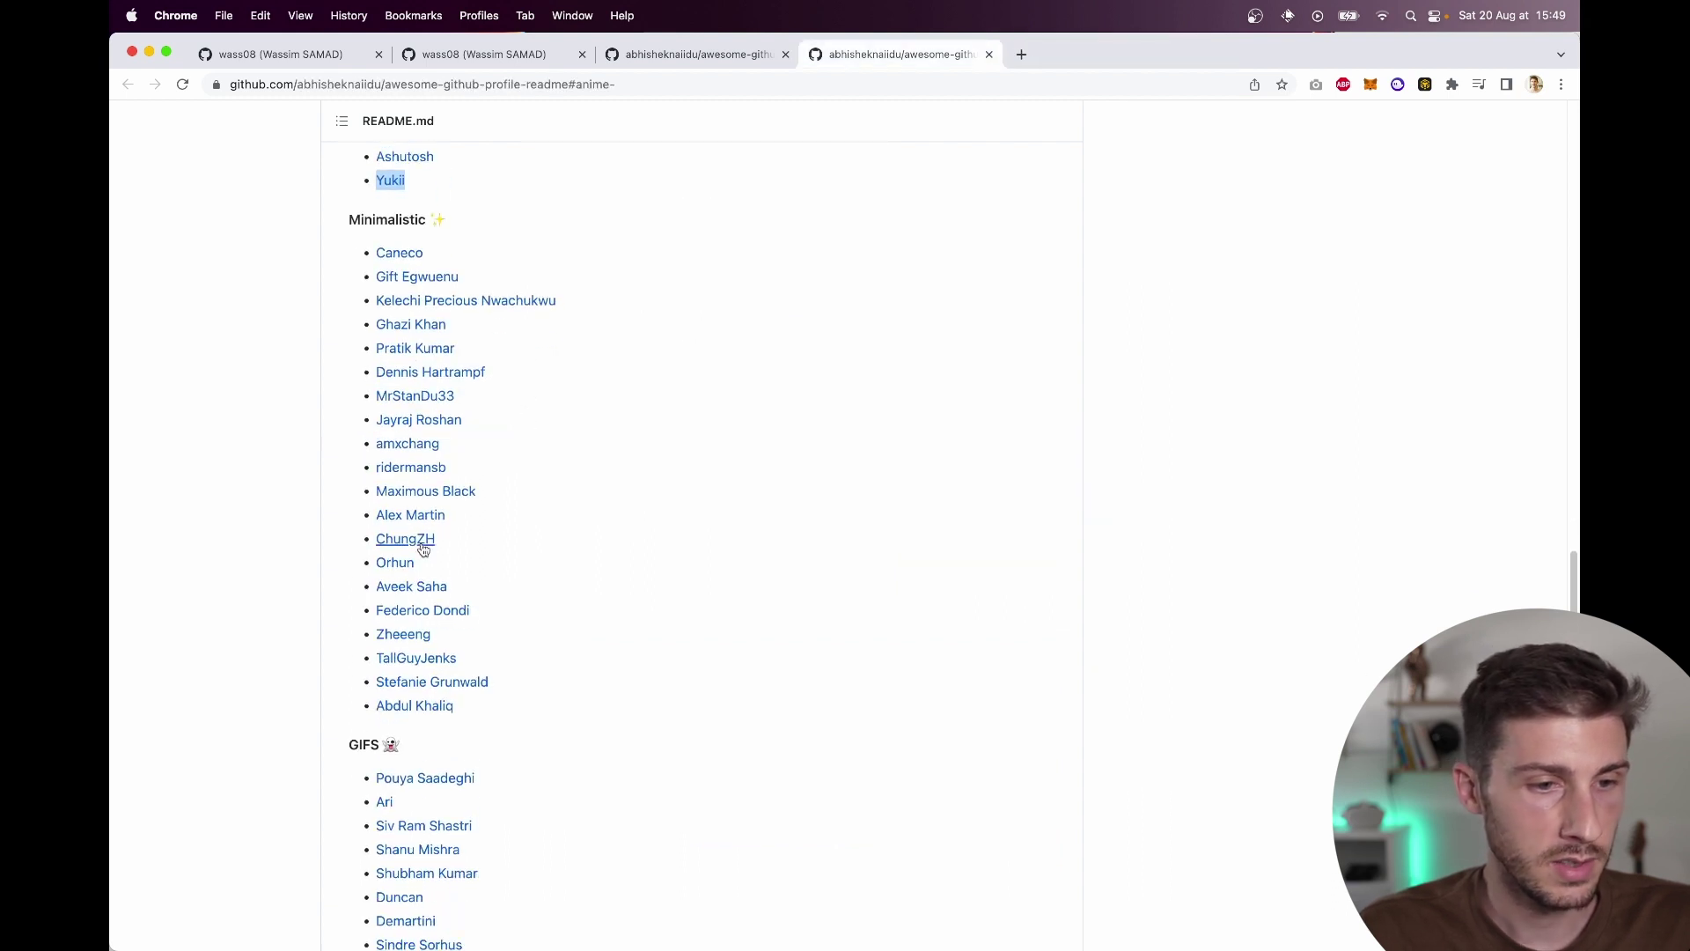
Step: Open a Minimalistic example and the third GIFS example in background tabs
right_click(426, 541)
click(450, 547)
scroll(414, 440, down, 8)
right_click(412, 515)
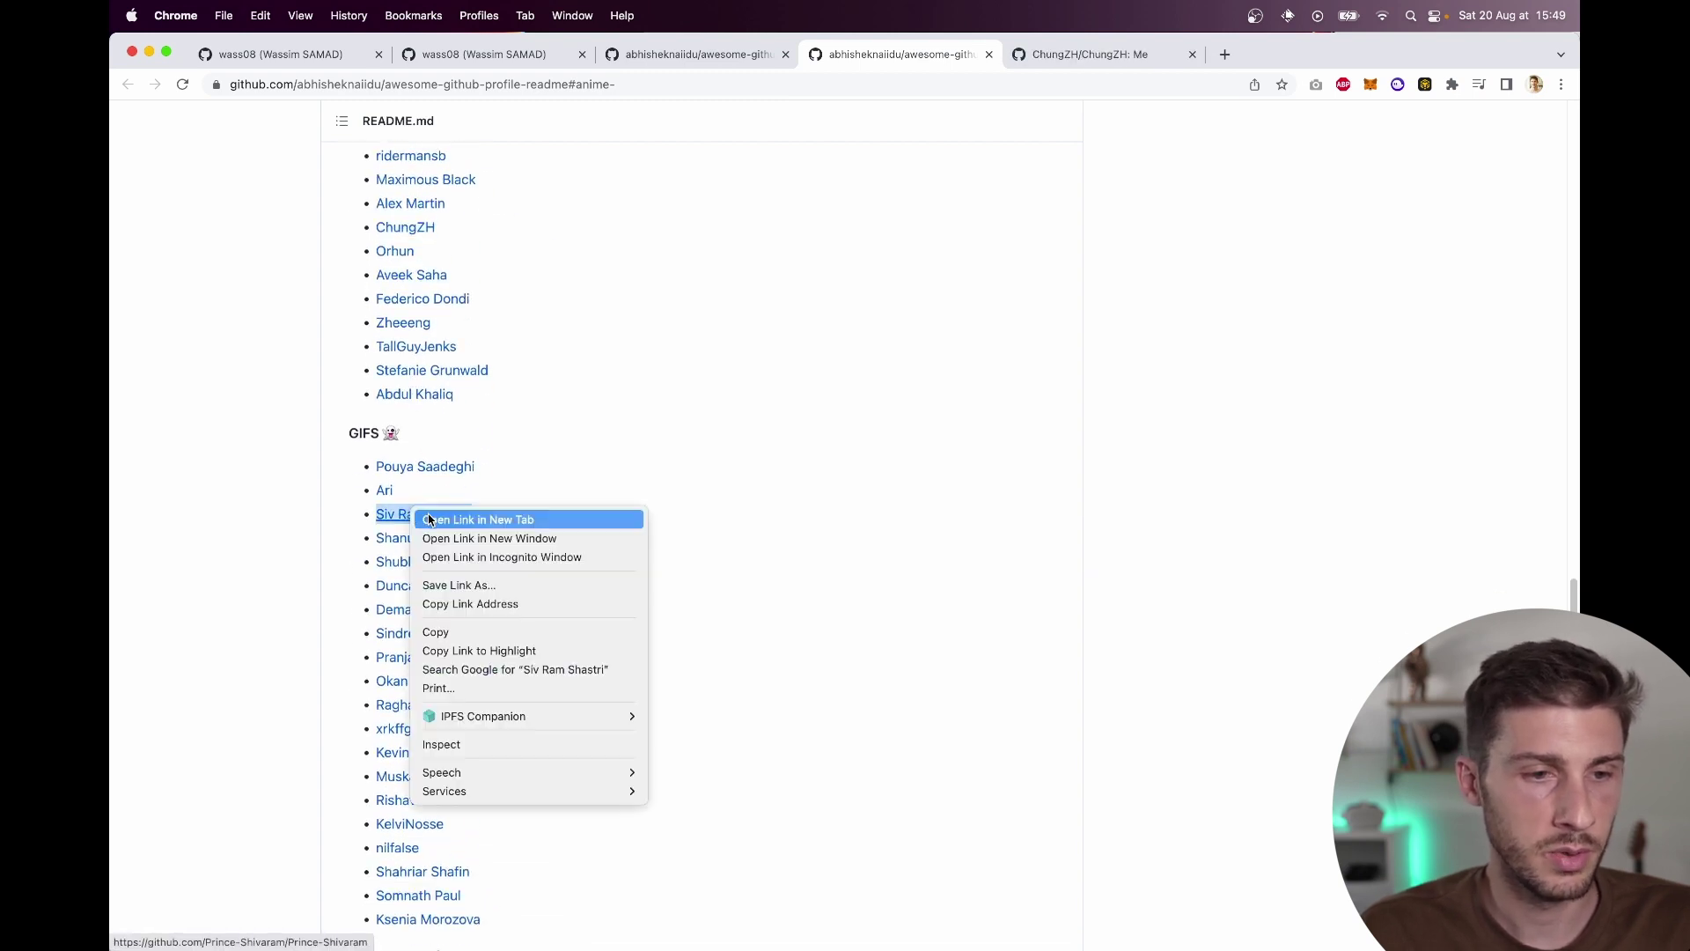
click(430, 520)
scroll(332, 595, down, 15)
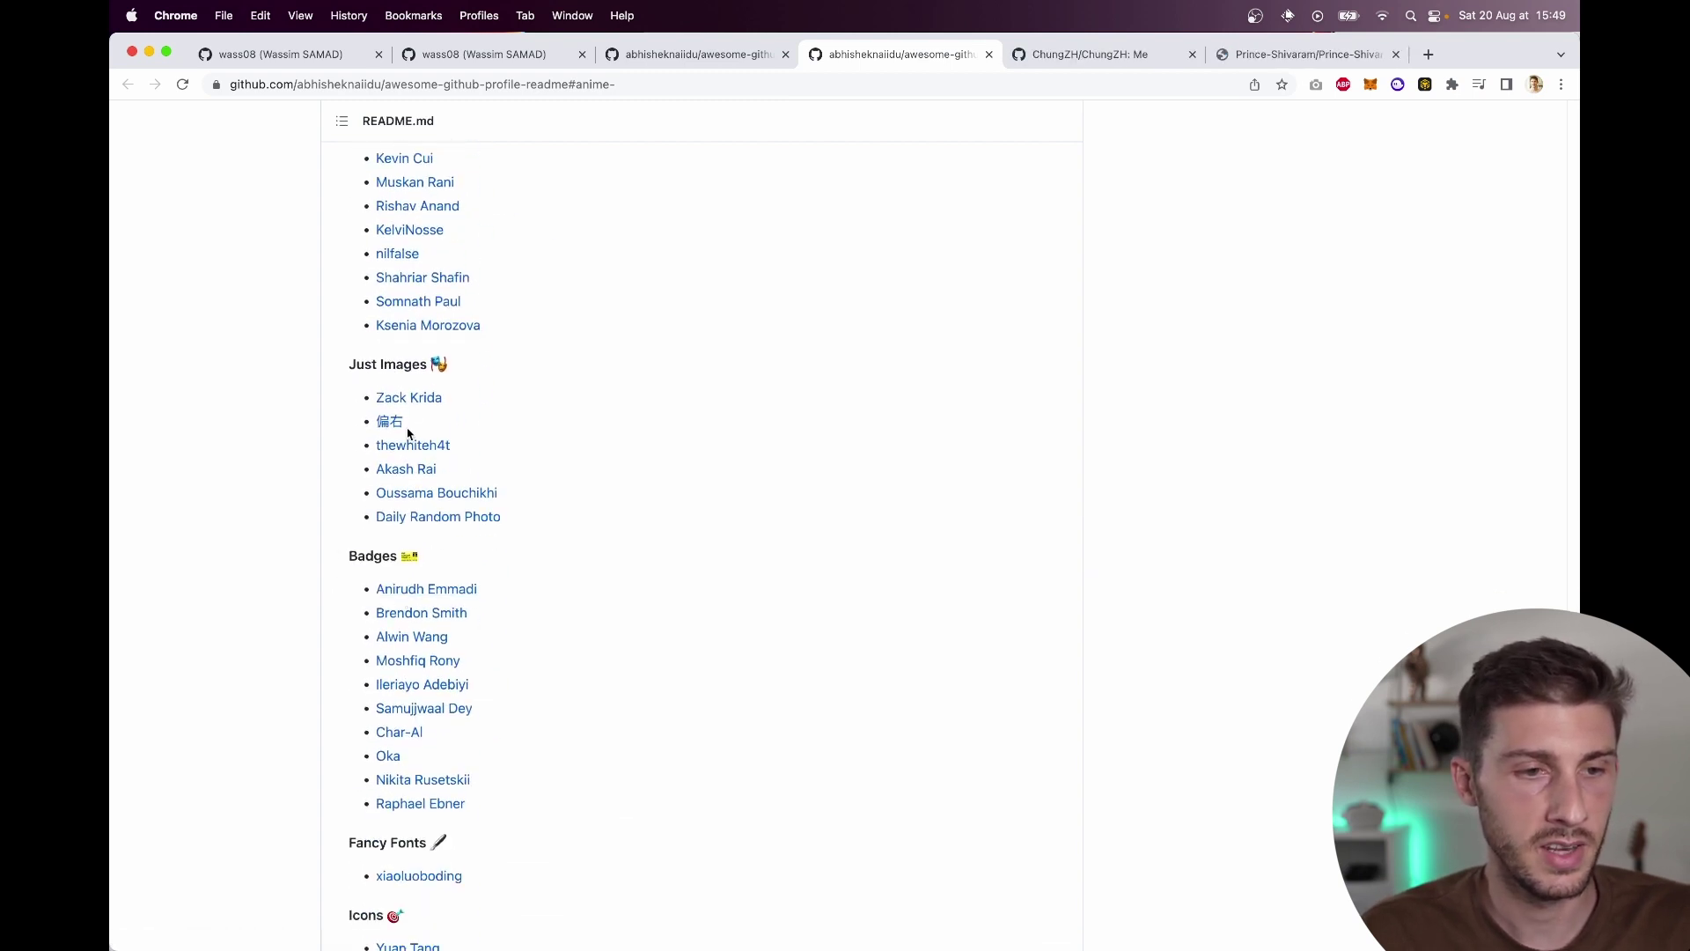
scroll(421, 404, down, 12)
Step: Open the Fancy Fonts, third Icons and first Retro examples in background tabs
right_click(423, 426)
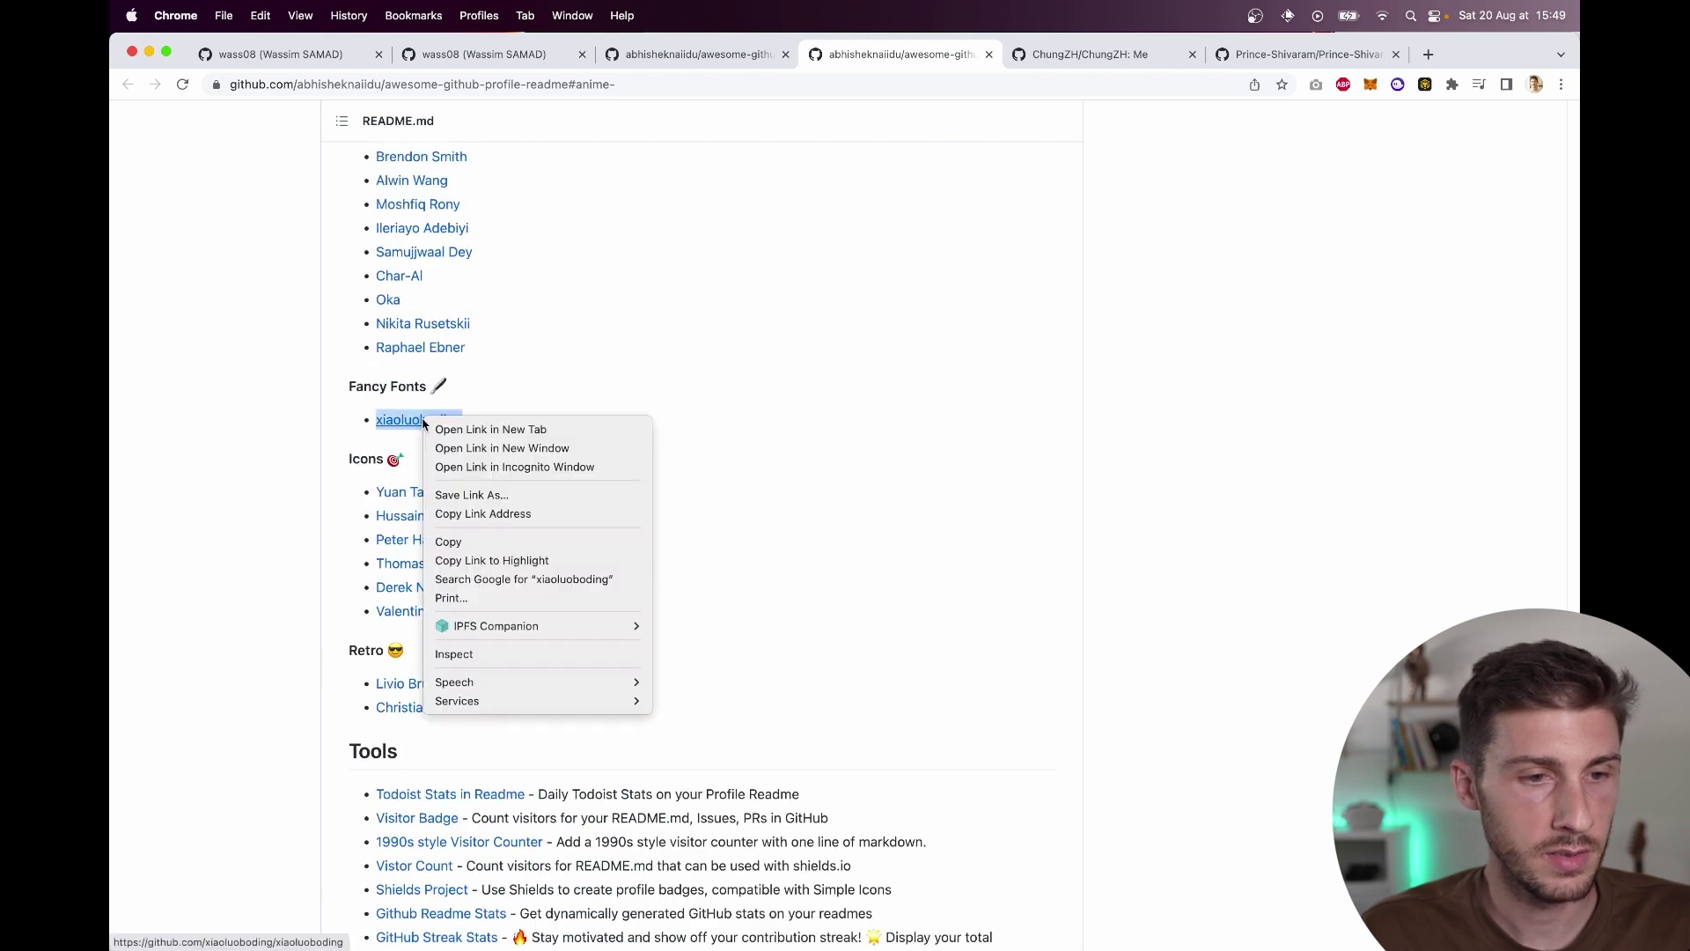
click(449, 429)
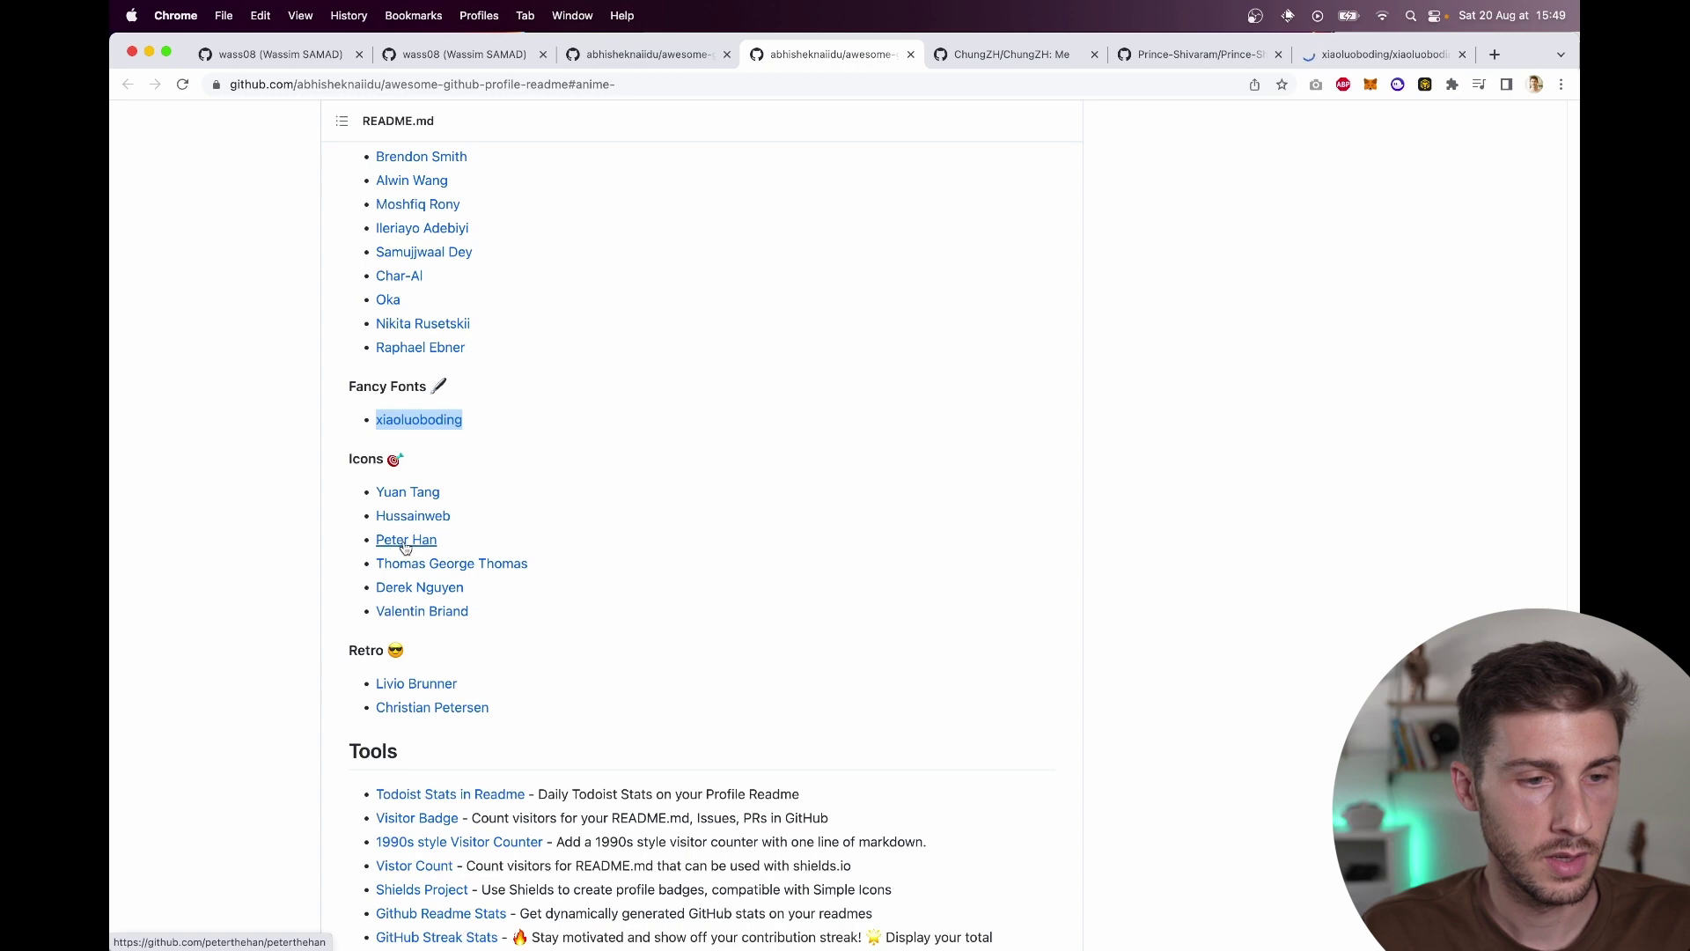
right_click(405, 547)
click(445, 553)
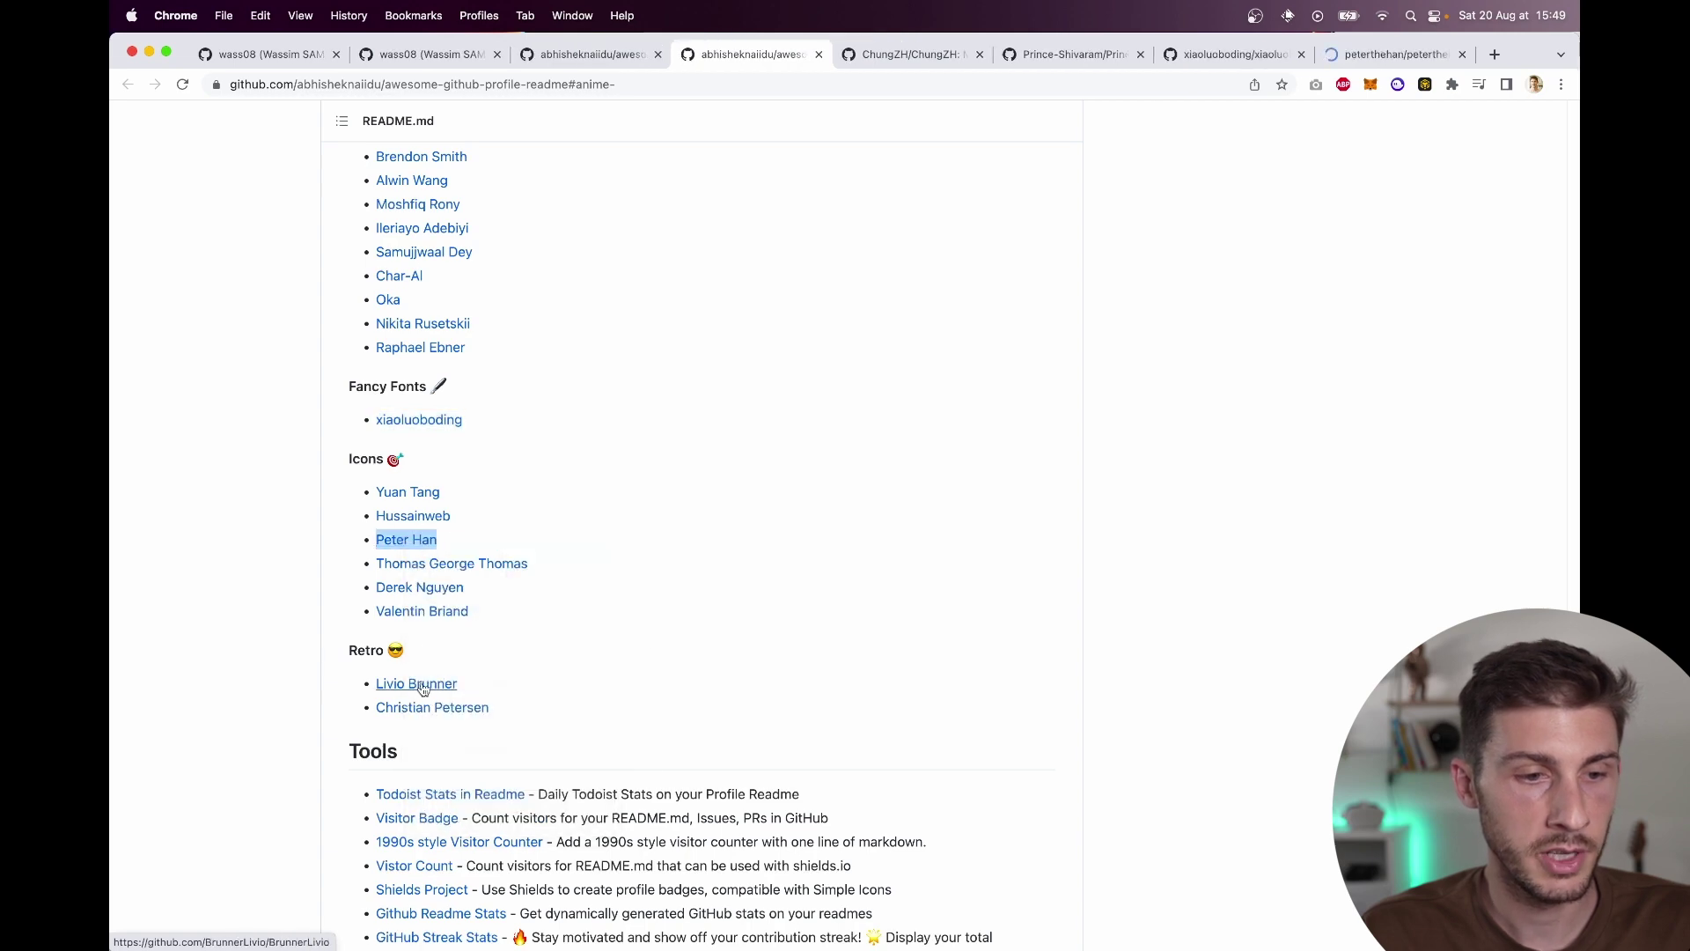
right_click(423, 687)
click(449, 661)
scroll(465, 668, down, 20)
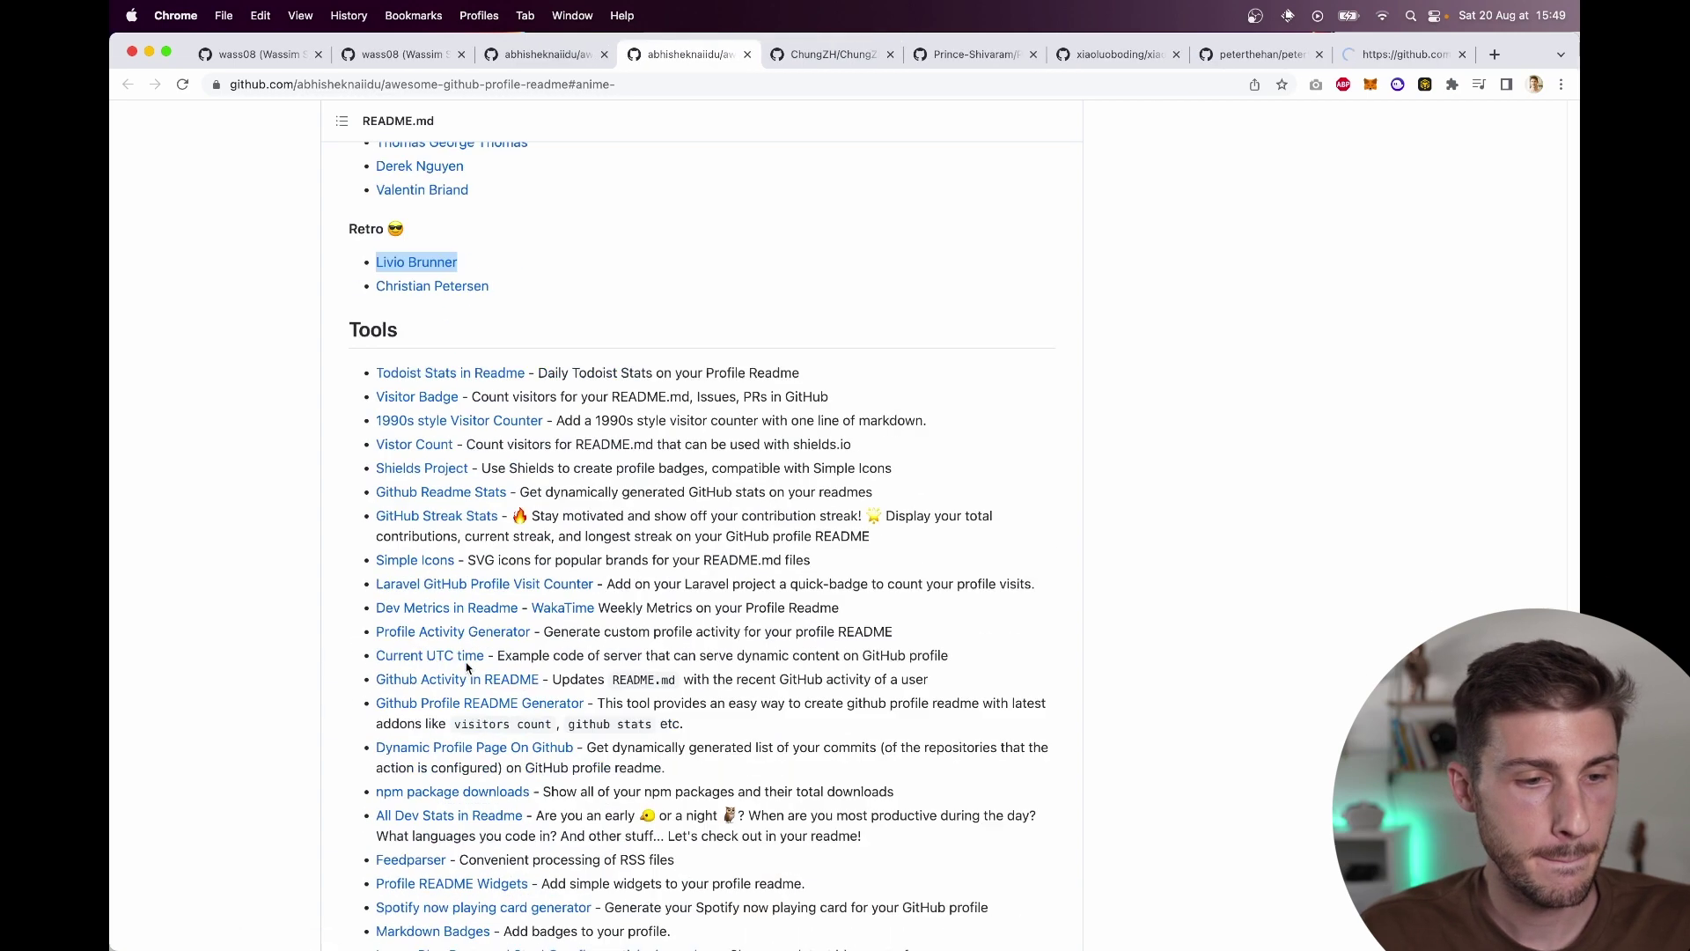
Step: Skim and close the five example profiles (Minimalistic, GIFS, Fancy Fonts, Icons, Retro) in turn
scroll(466, 669, down, 7)
key(ctrl+Tab)
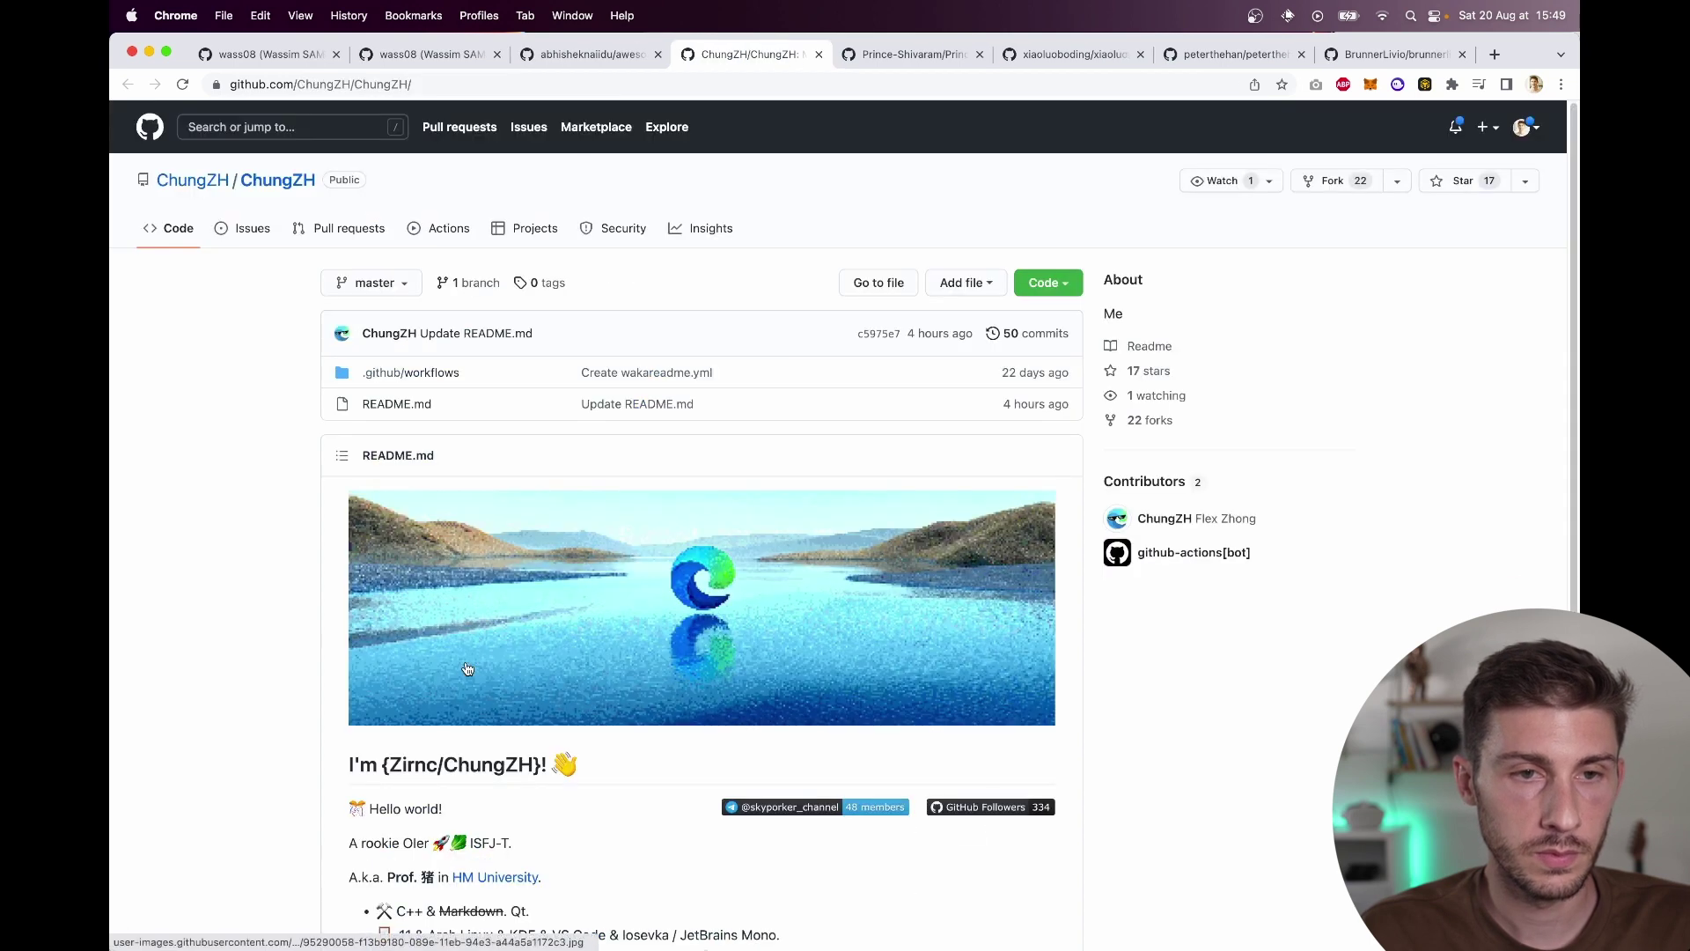
scroll(267, 589, down, 6)
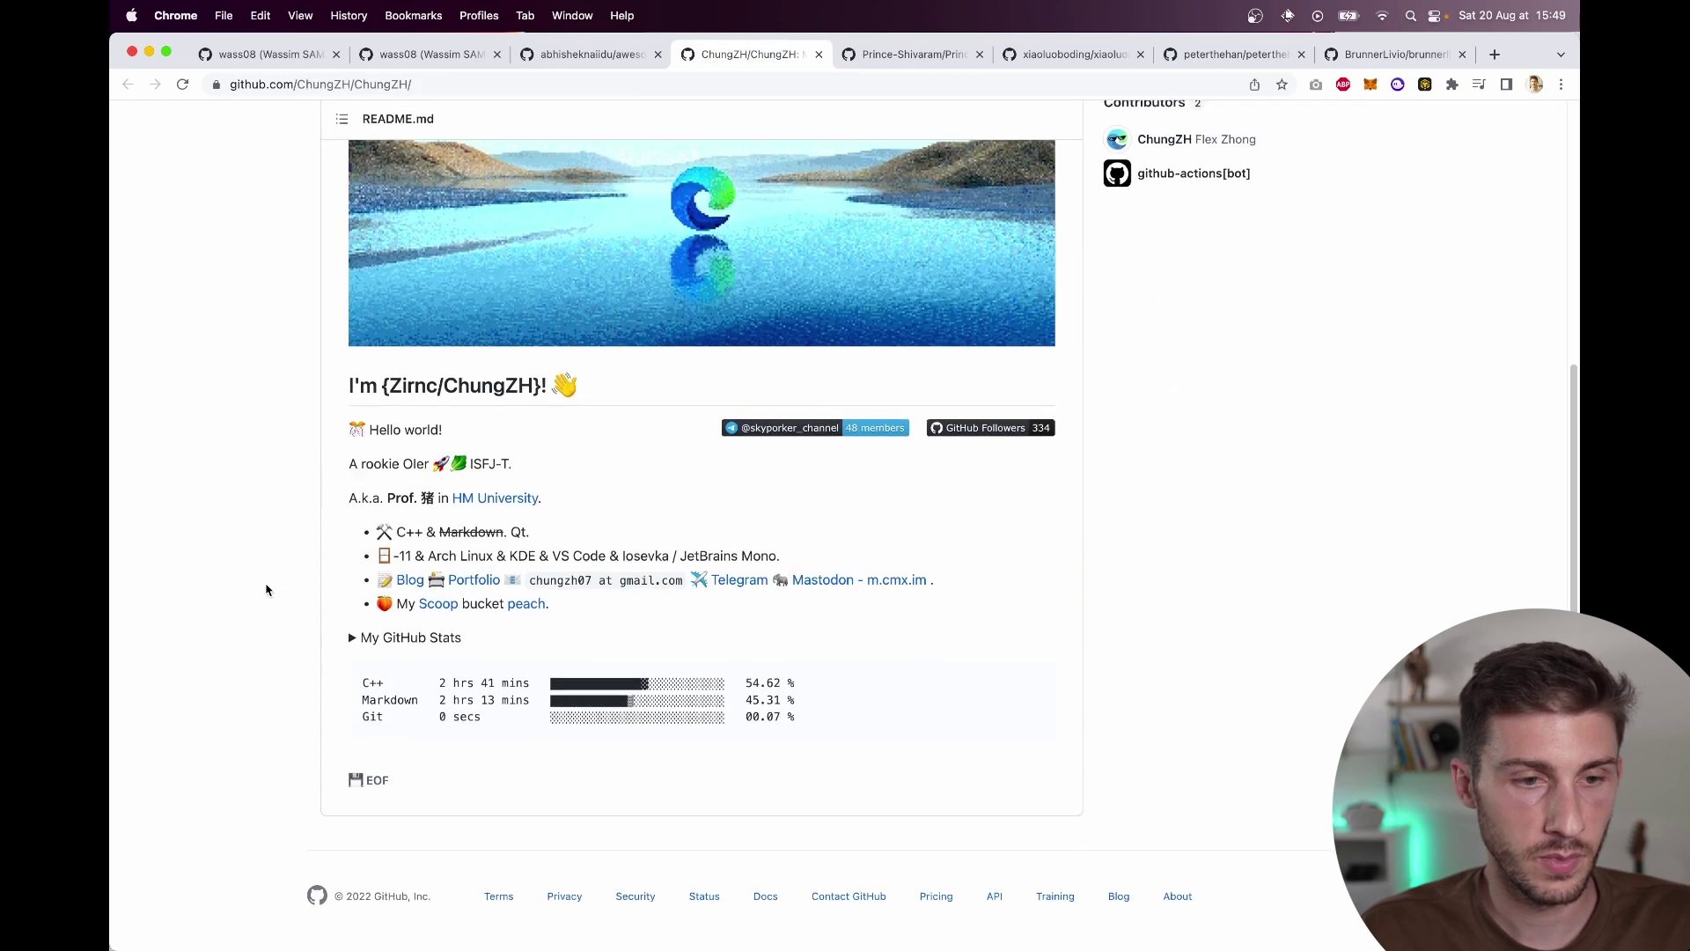
scroll(266, 590, up, 3)
scroll(267, 590, down, 3)
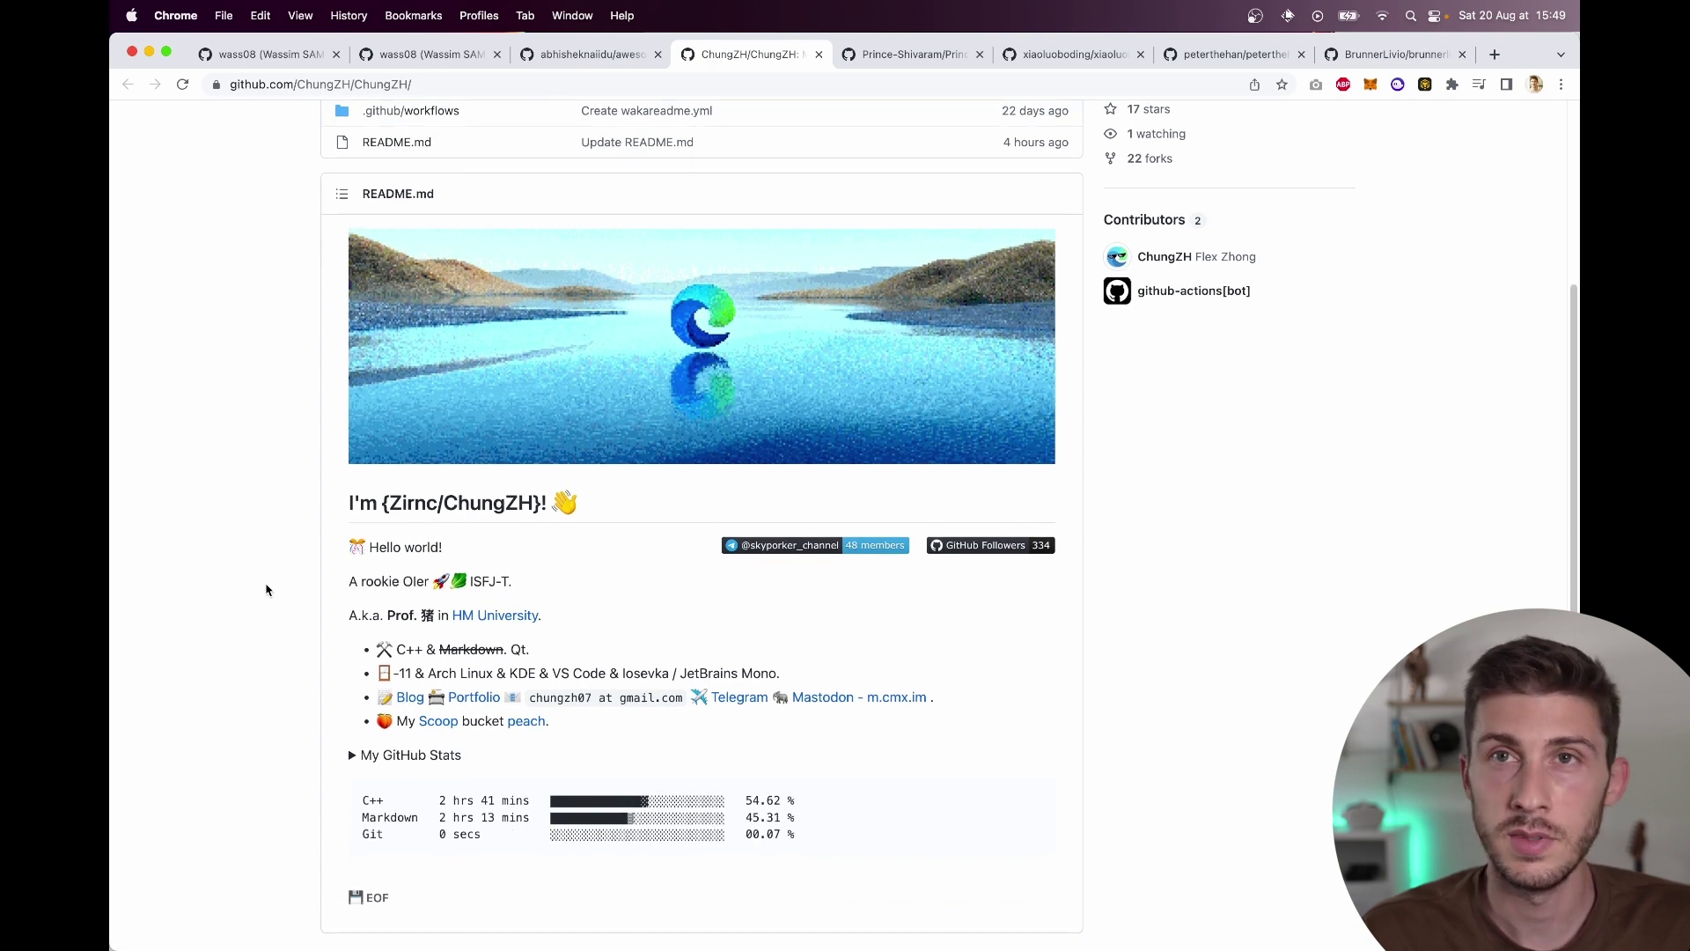
key(super+w)
scroll(371, 556, down, 10)
scroll(276, 522, up, 5)
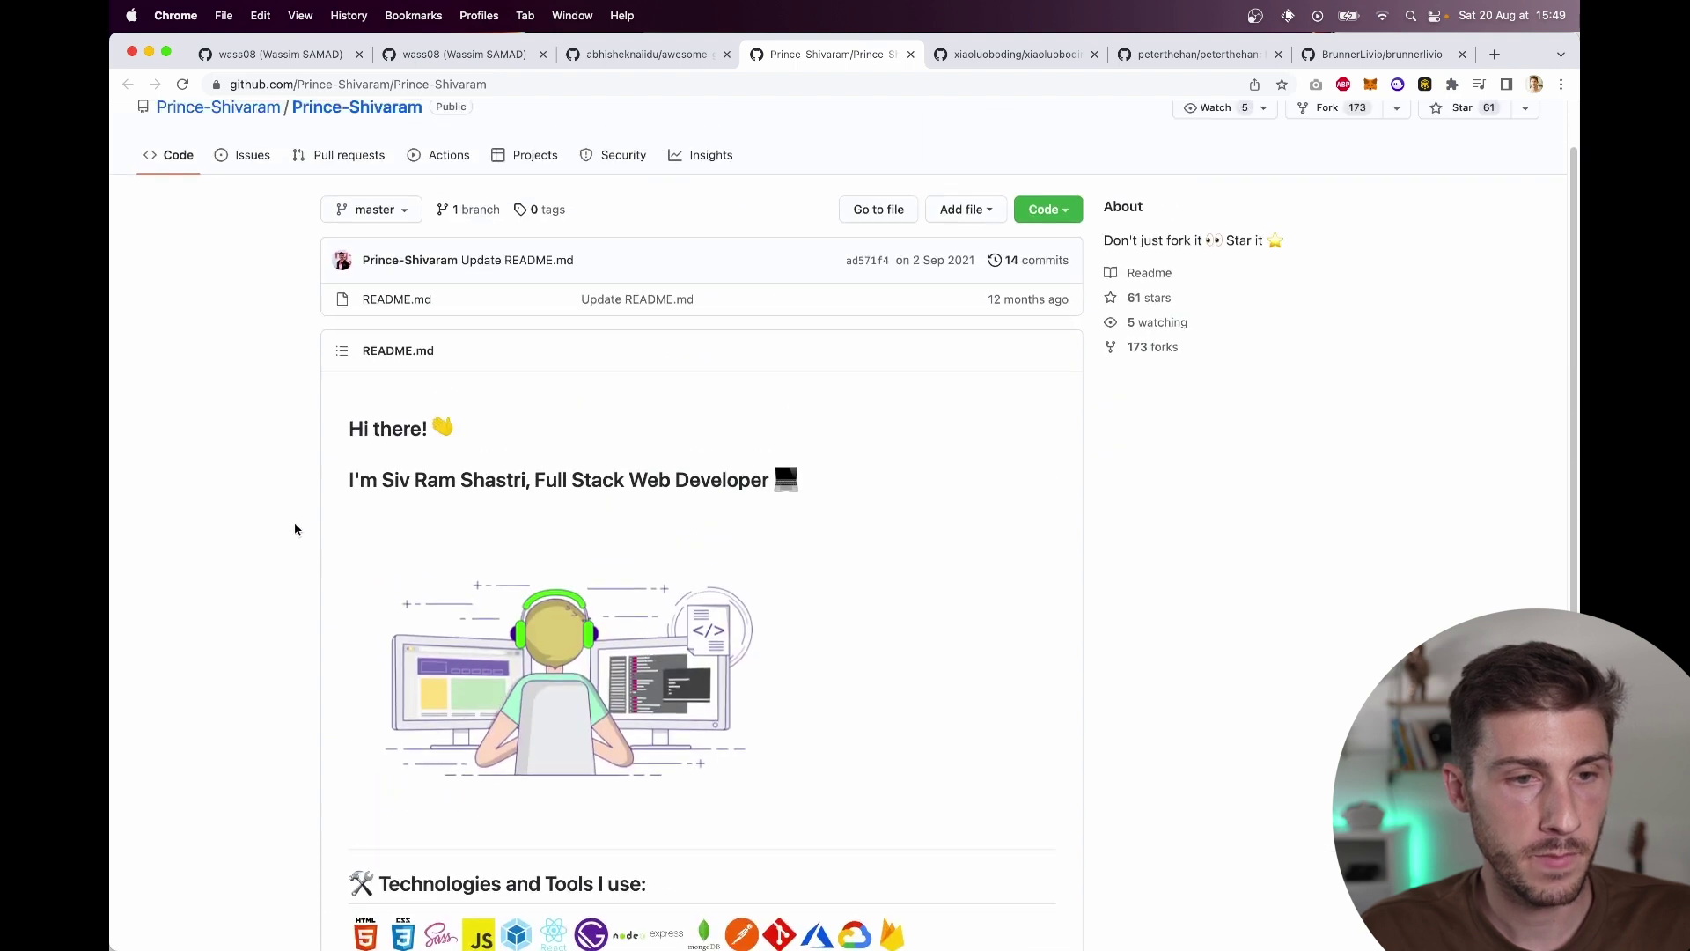
key(super+w)
scroll(367, 550, down, 10)
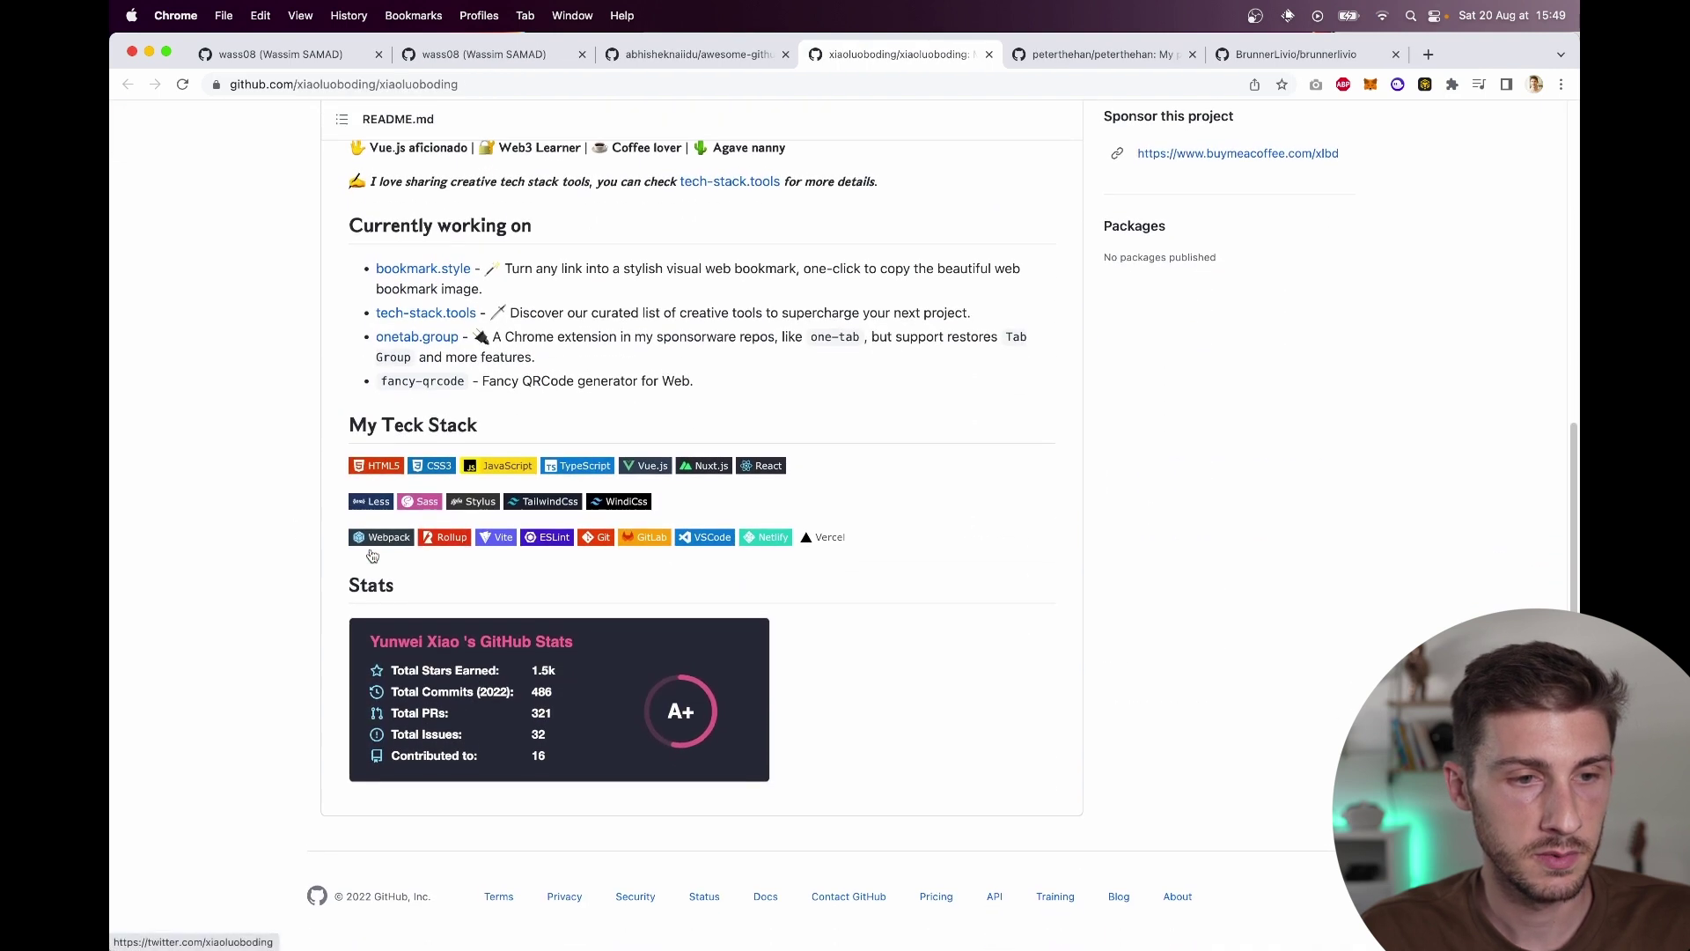
key(super+w)
scroll(370, 554, down, 3)
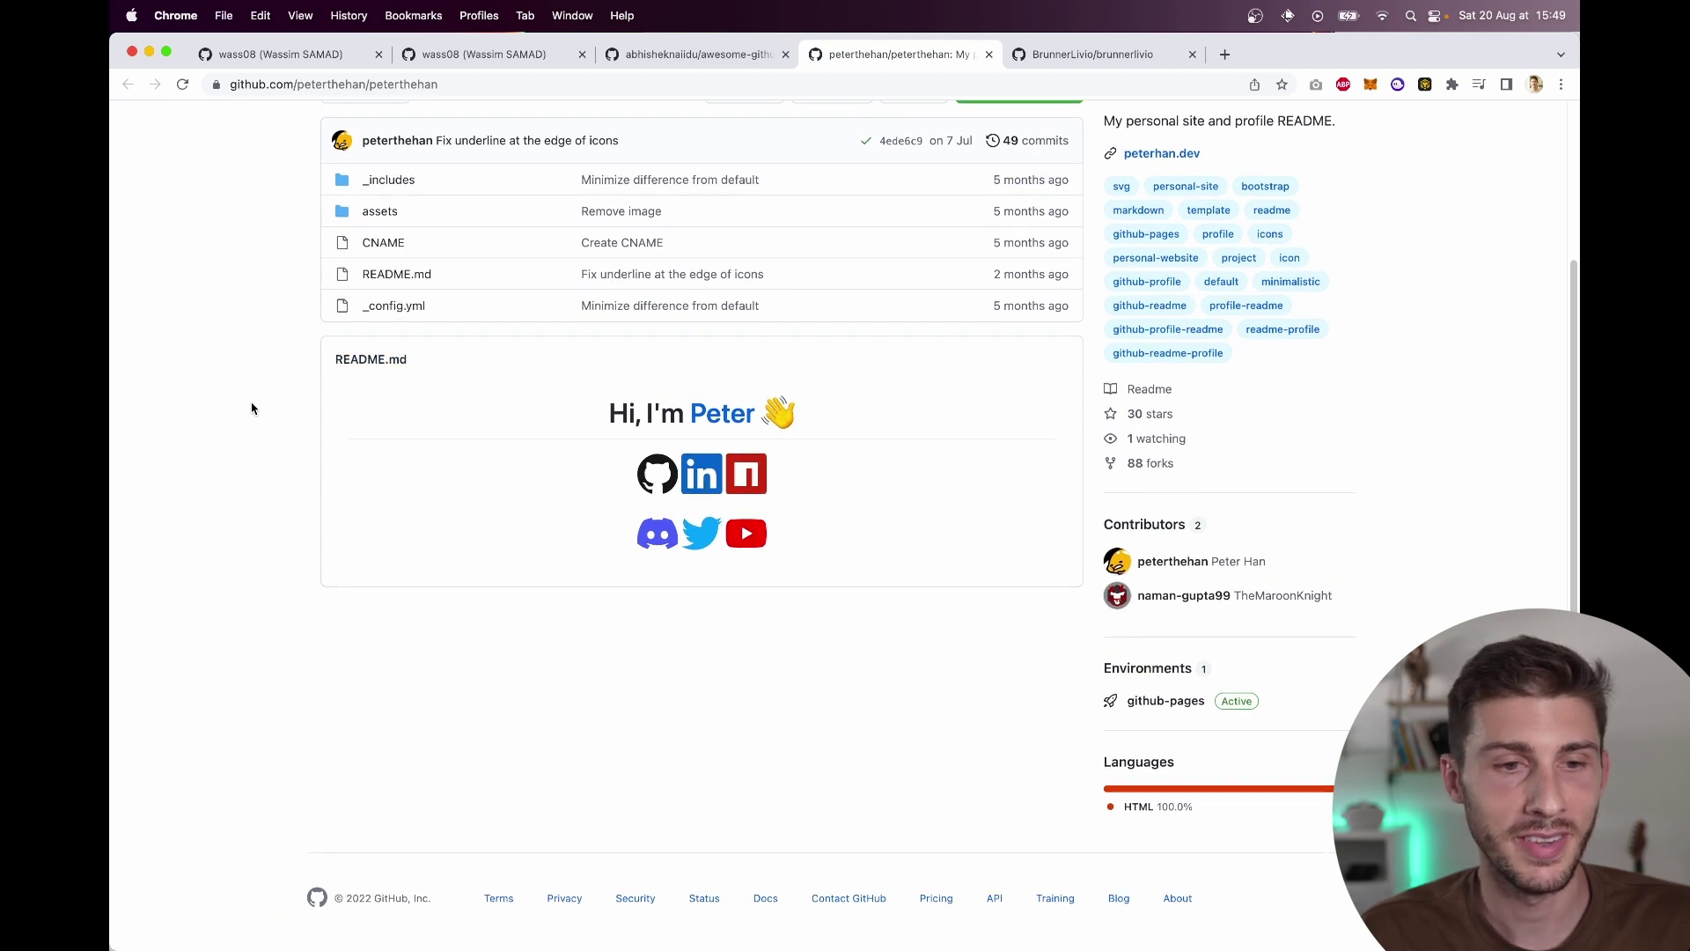
key(super+w)
scroll(374, 547, down, 5)
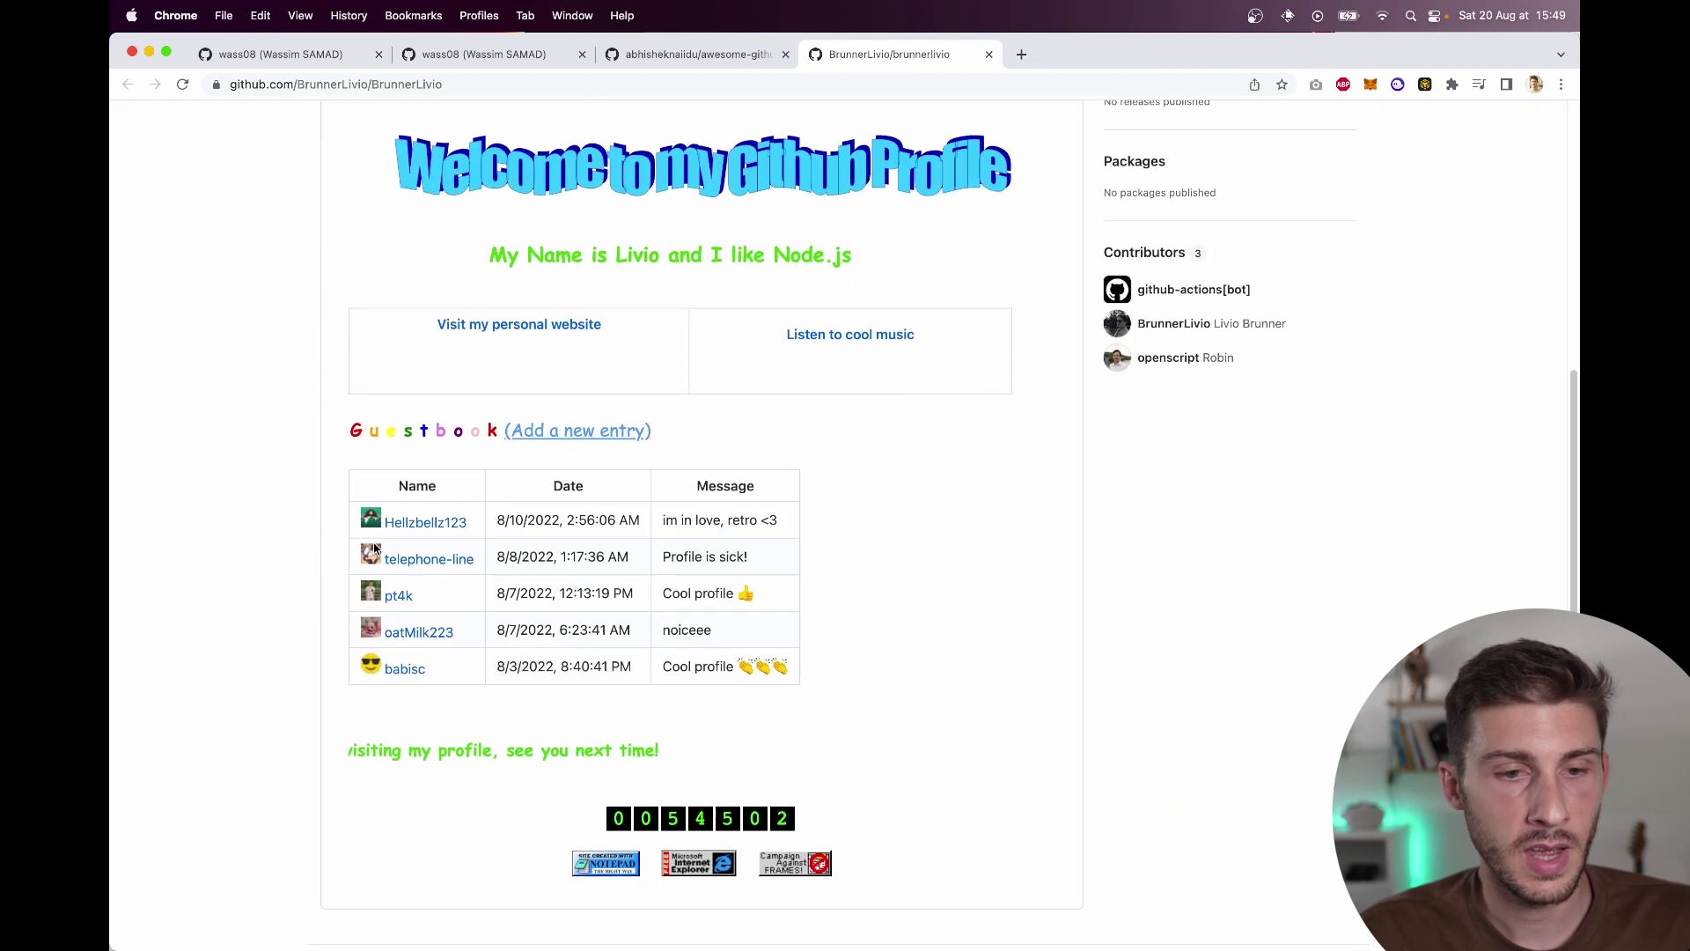
scroll(374, 547, up, 10)
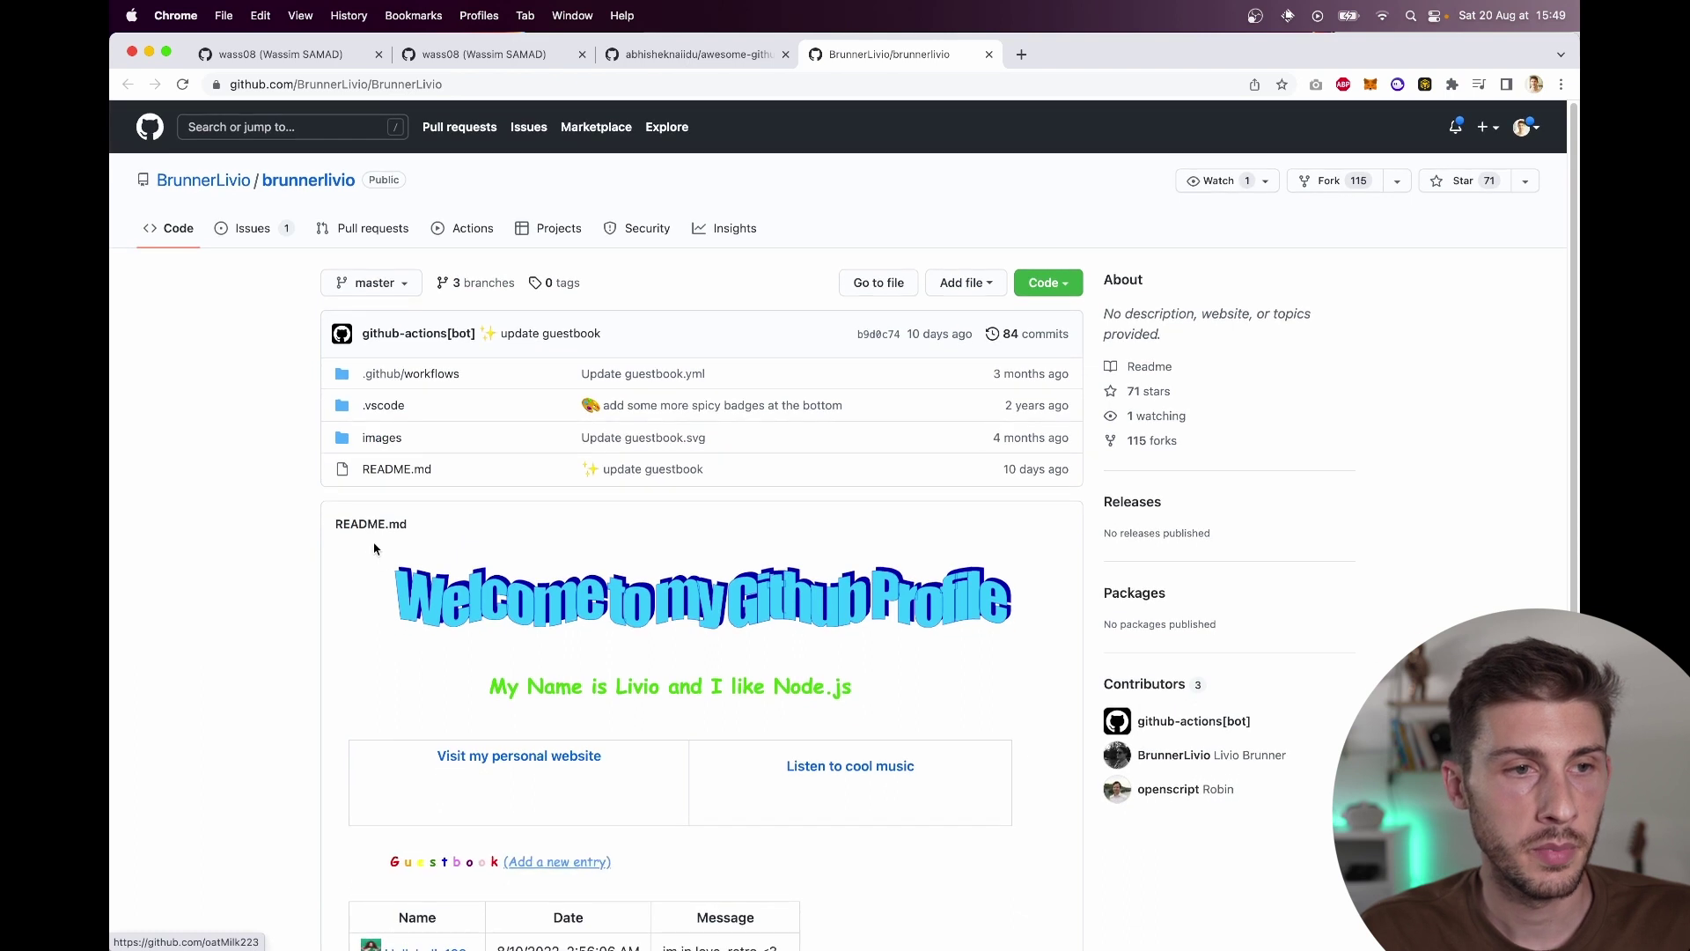
key(super+w)
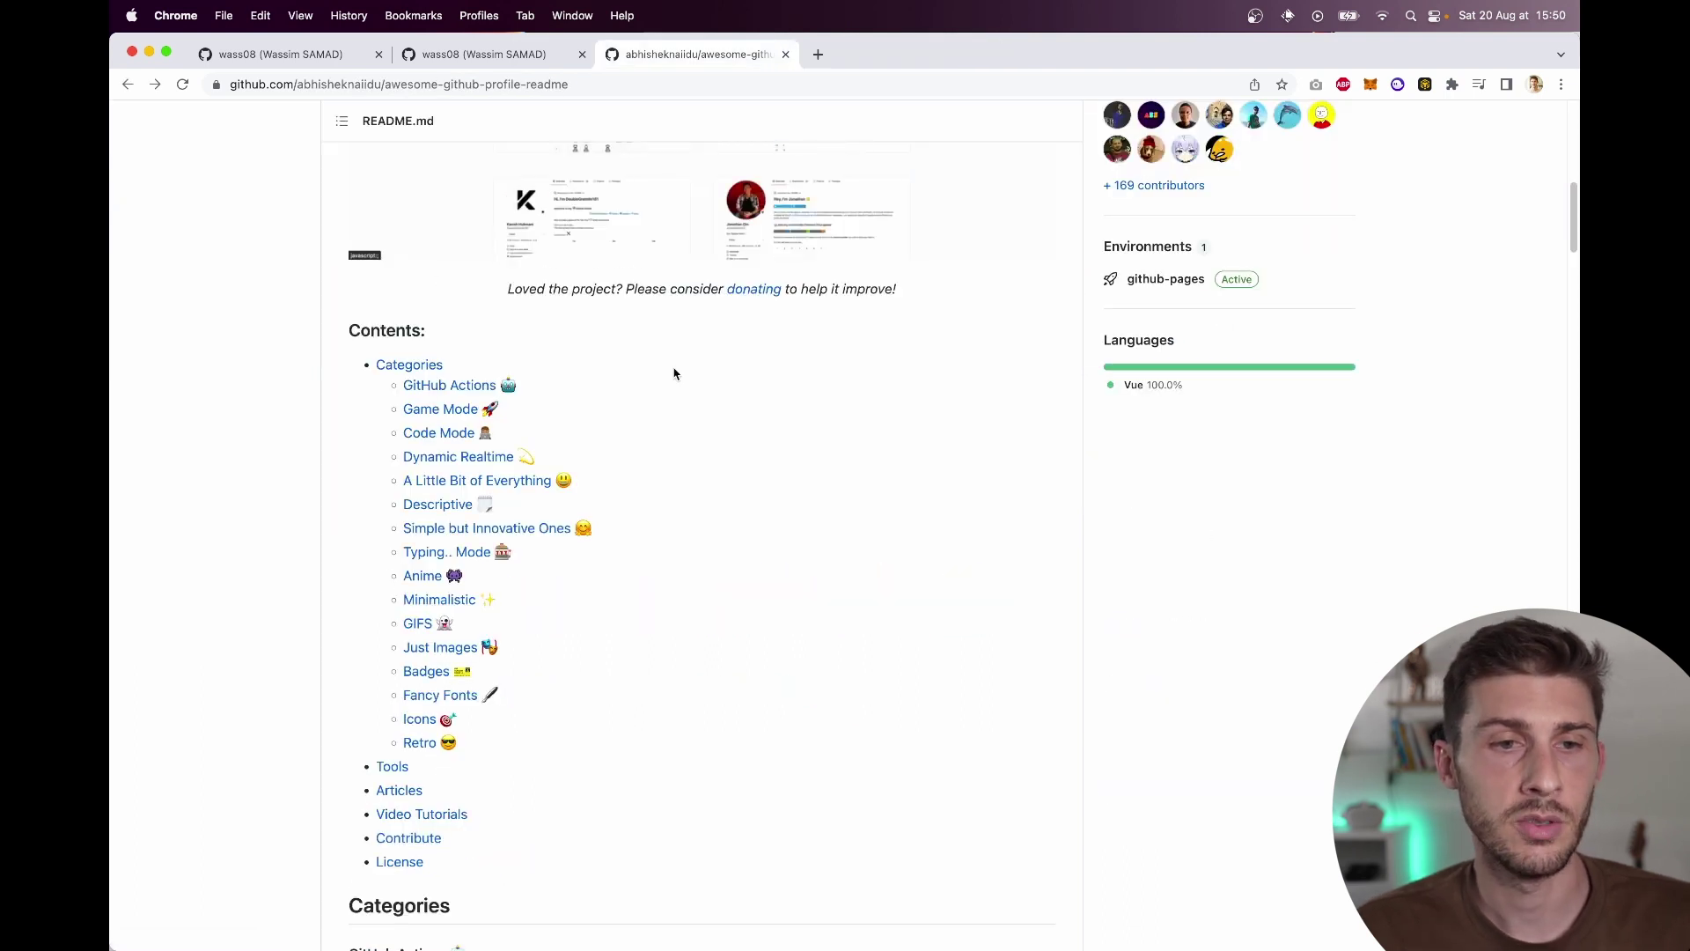
Step: Show the awesome-github-profile-readme Pull requests list: 366 open, 443 closed
scroll(674, 374, down, 9)
scroll(674, 374, up, 7)
scroll(674, 374, up, 15)
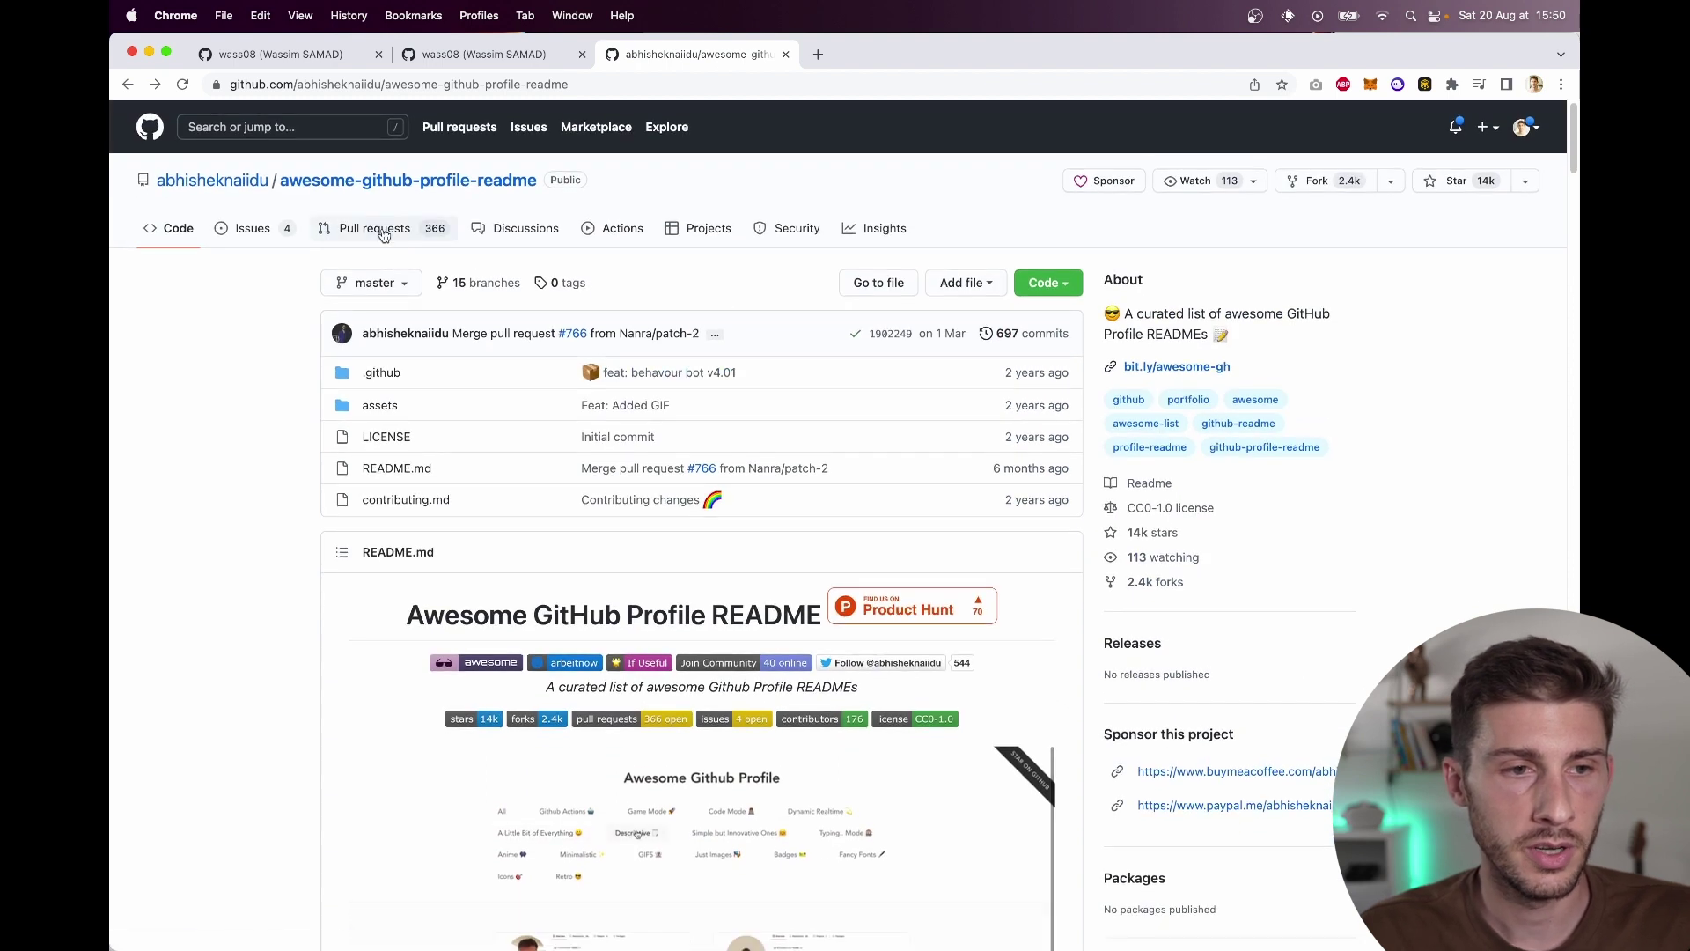
click(381, 231)
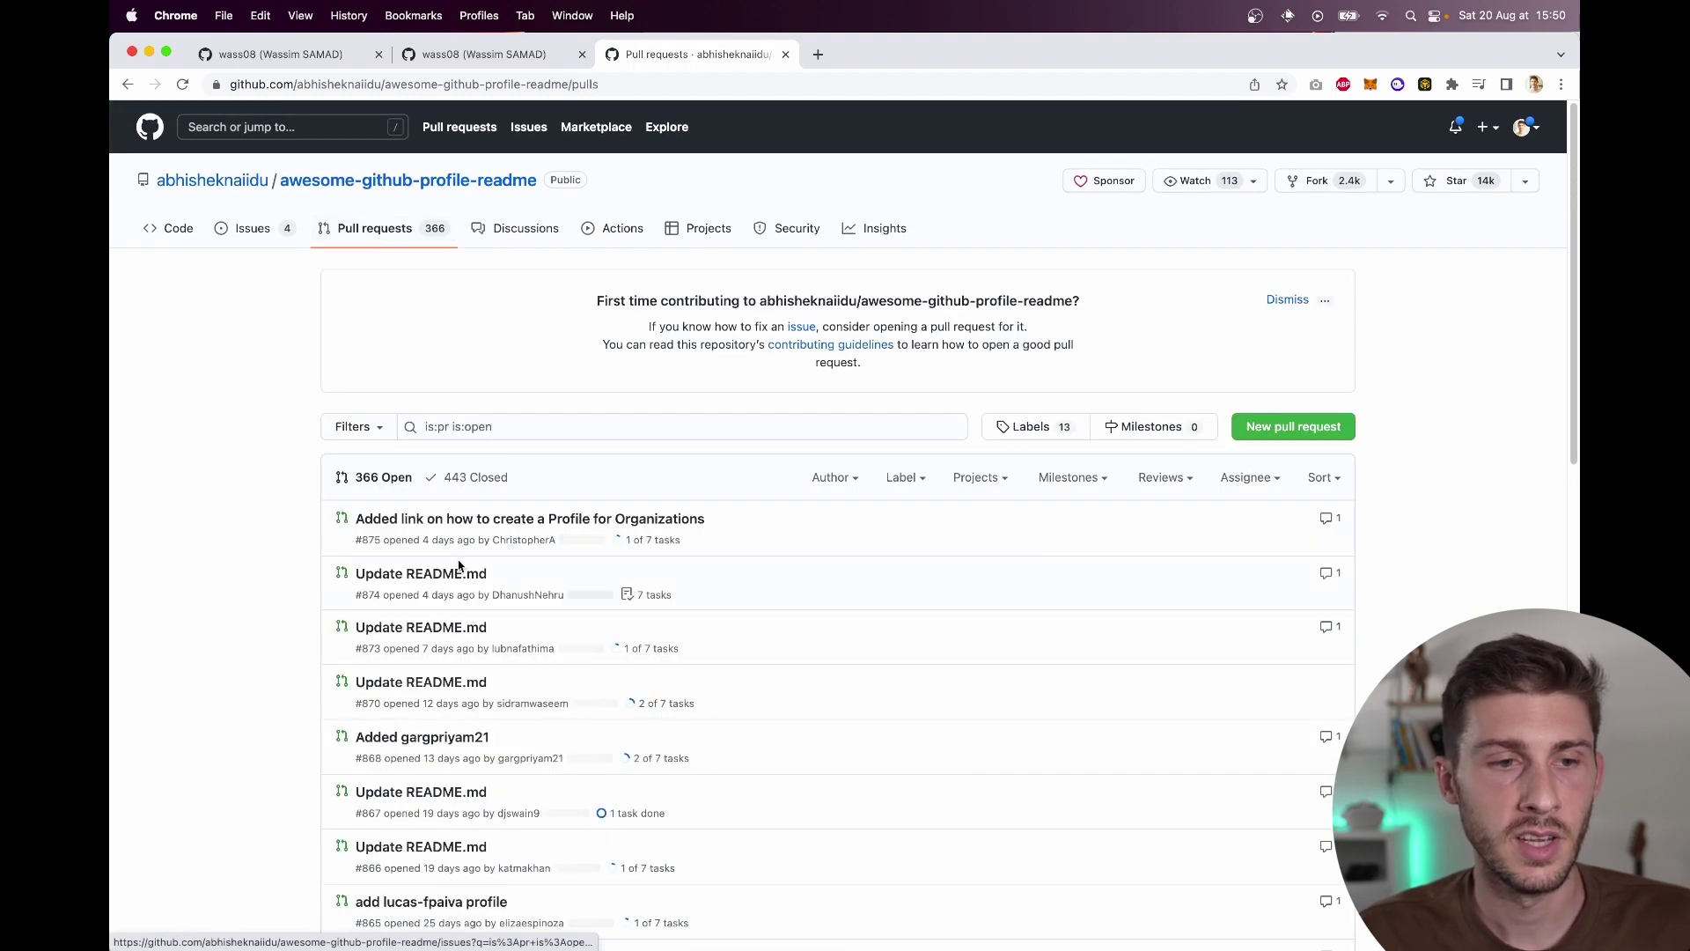